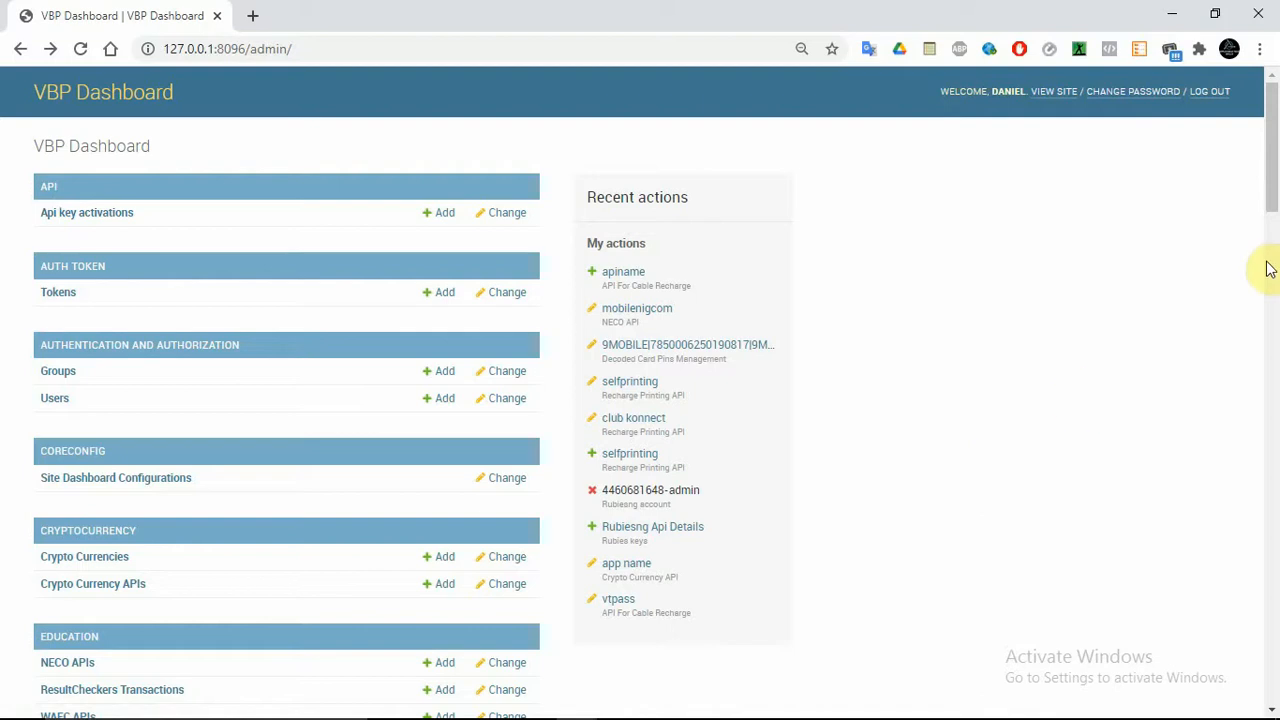
# Scroll the admin index and open Smsangosend's User profiles list showing 3 profiles
pyautogui.moveTo(1271, 206); pyautogui.dragTo(1273, 704)
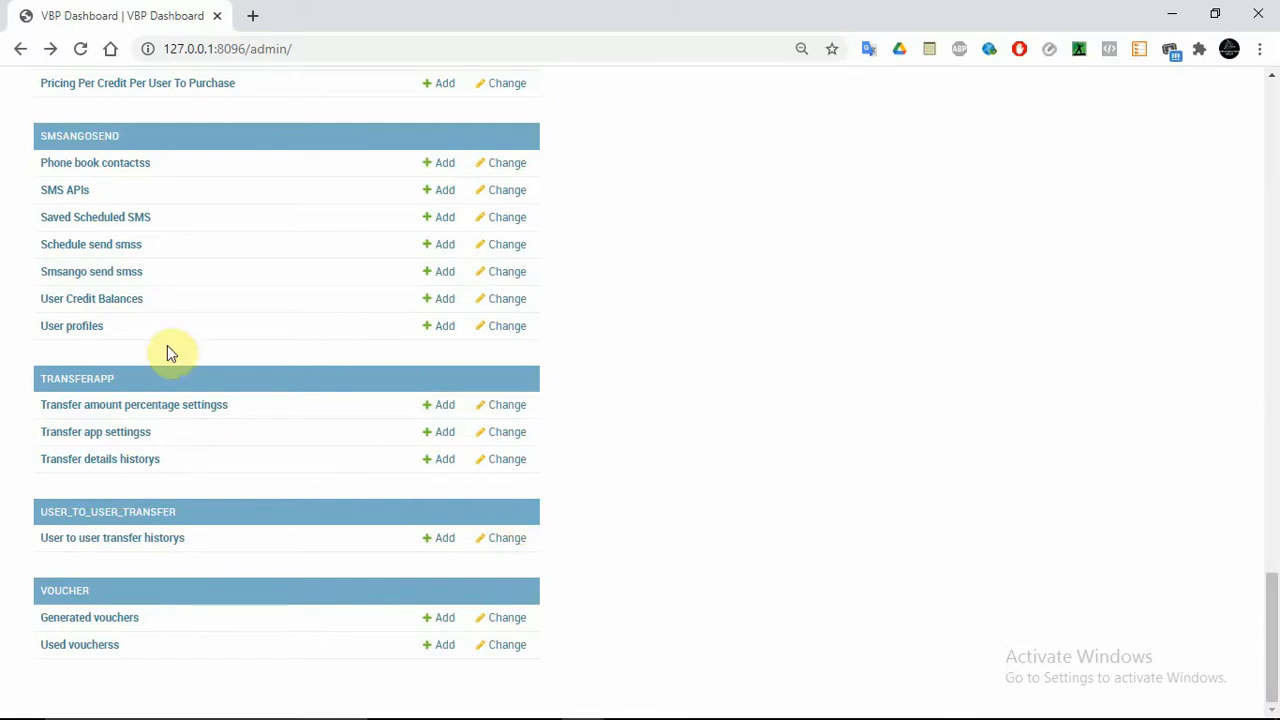
pyautogui.moveTo(1275, 637)
pyautogui.mouseDown()
pyautogui.moveTo(1275, 160)
pyautogui.moveTo(1276, 637)
pyautogui.mouseUp()
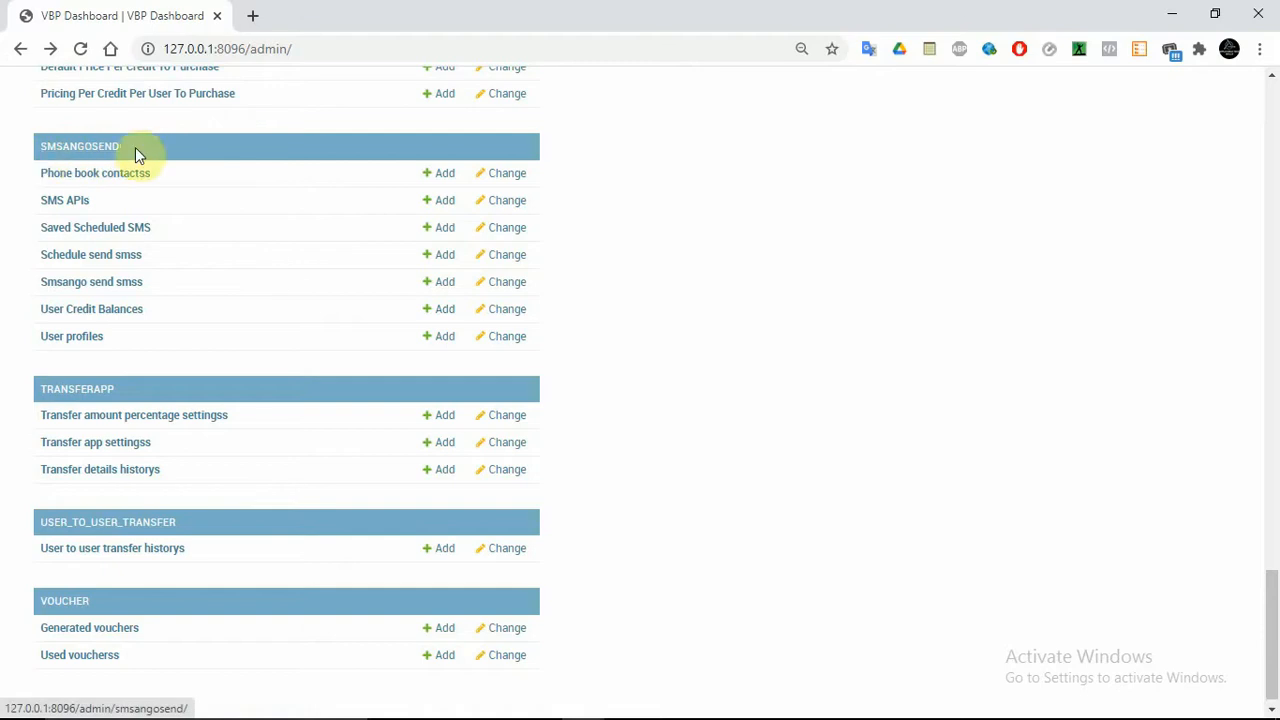
pyautogui.click(65, 150)
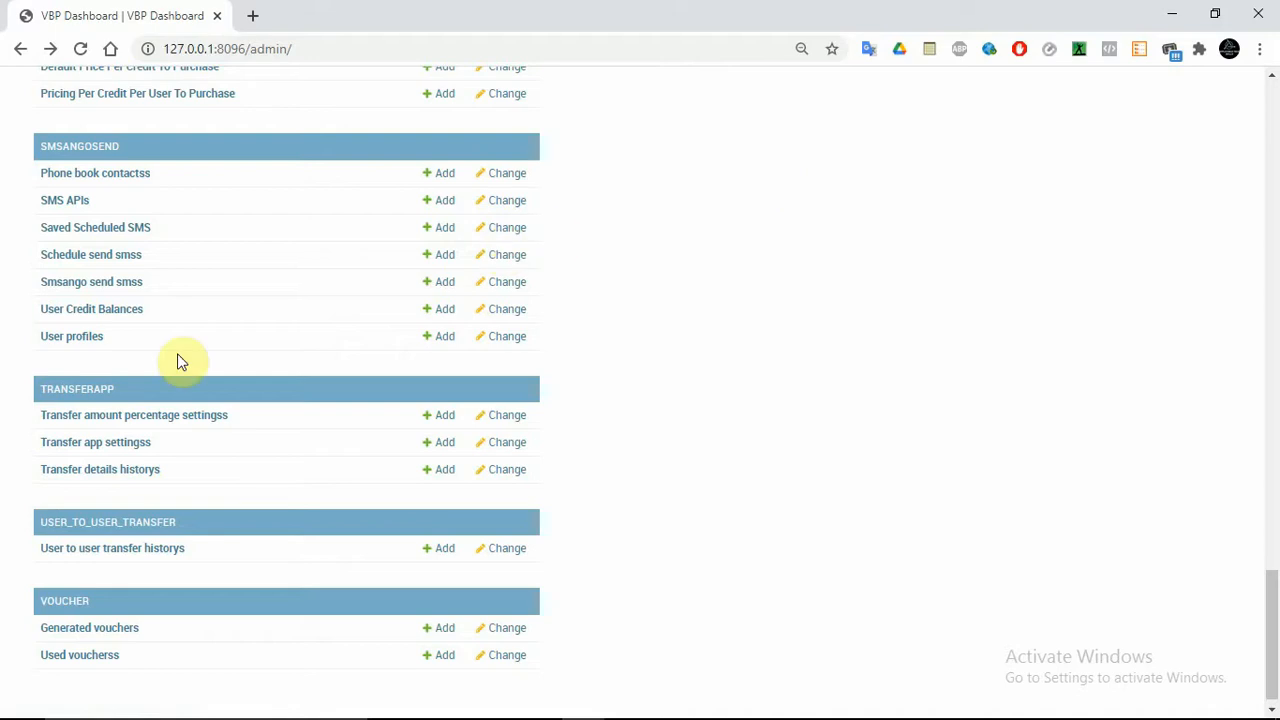
pyautogui.click(67, 344)
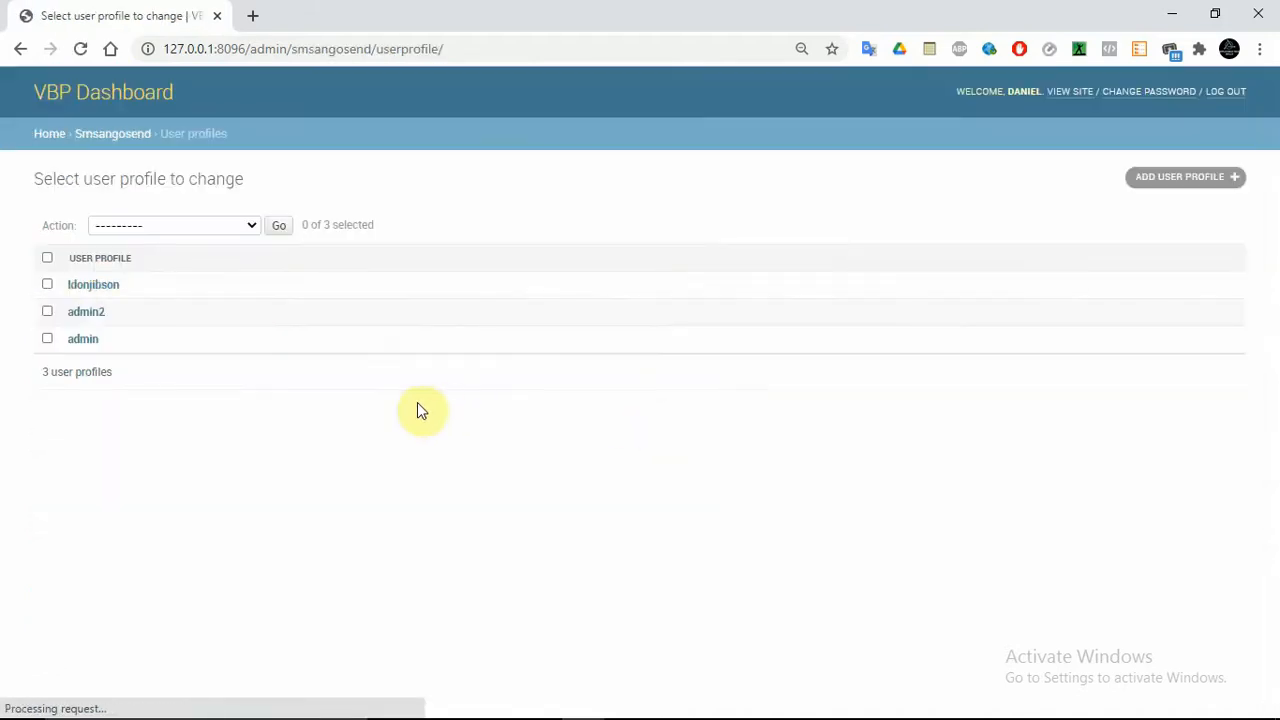
# View the first user profile's details, then go back twice to /admin/
pyautogui.click(83, 289)
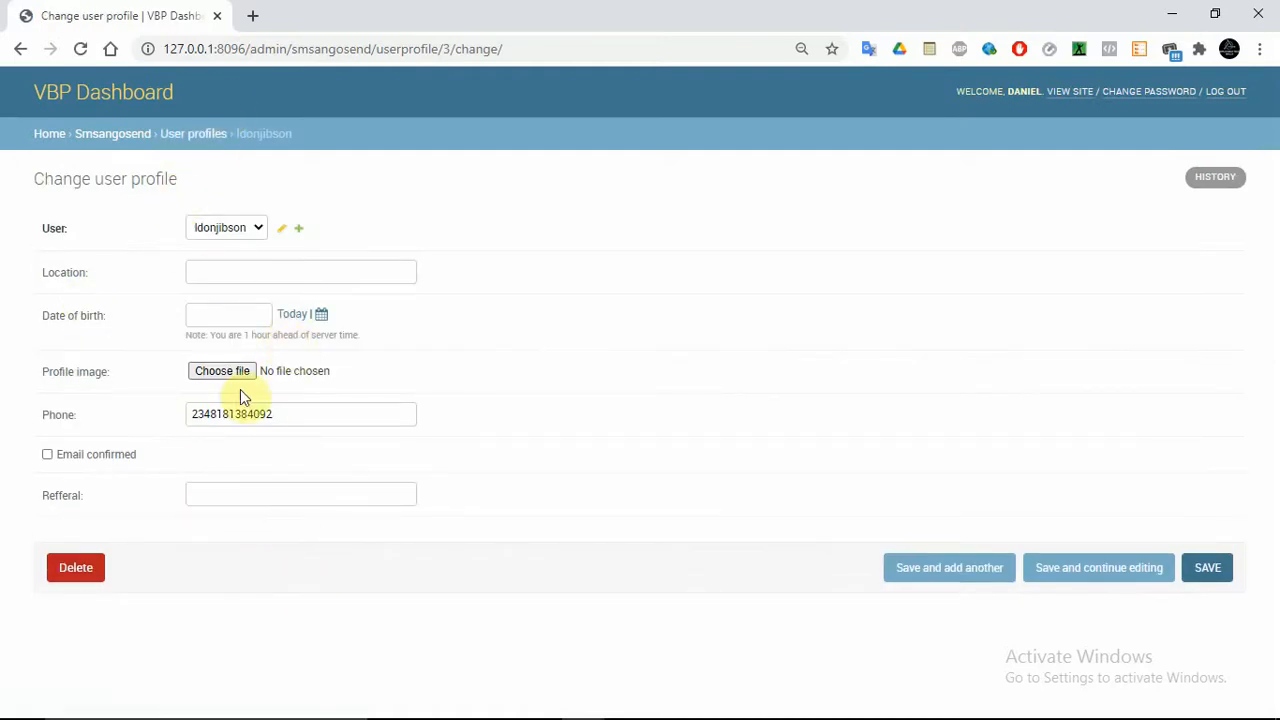
pyautogui.click(20, 49)
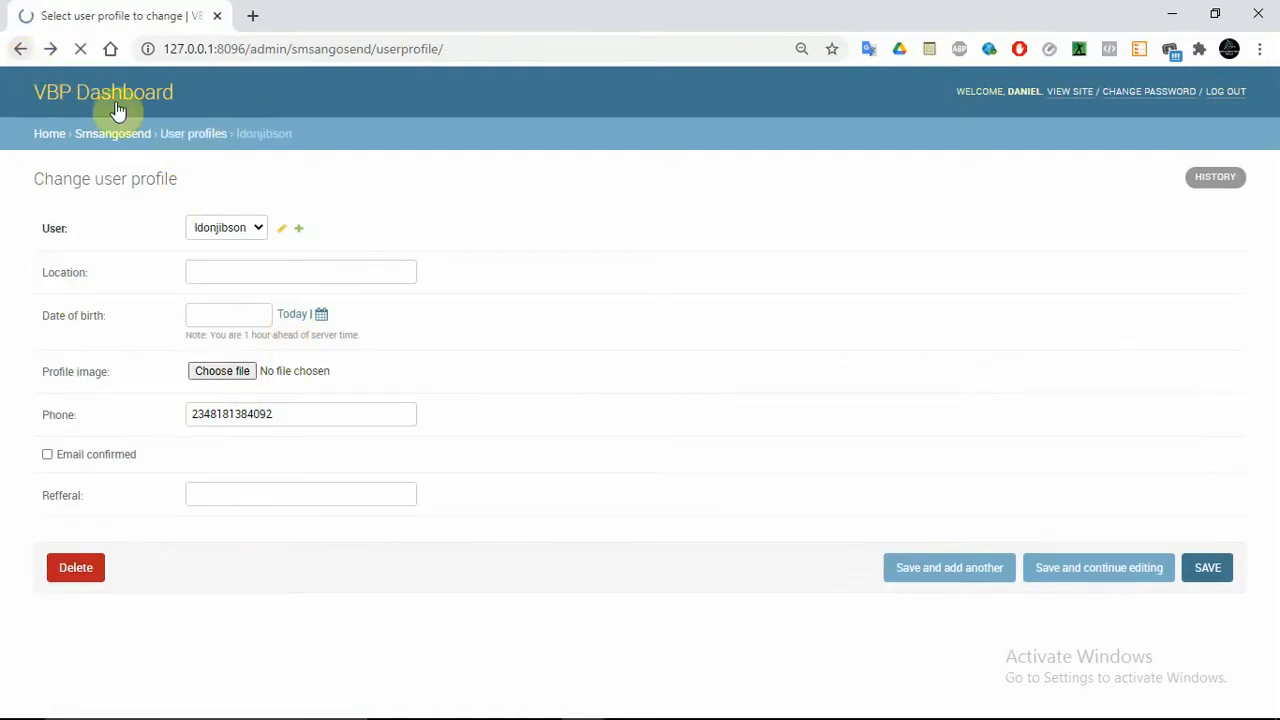
pyautogui.click(21, 52)
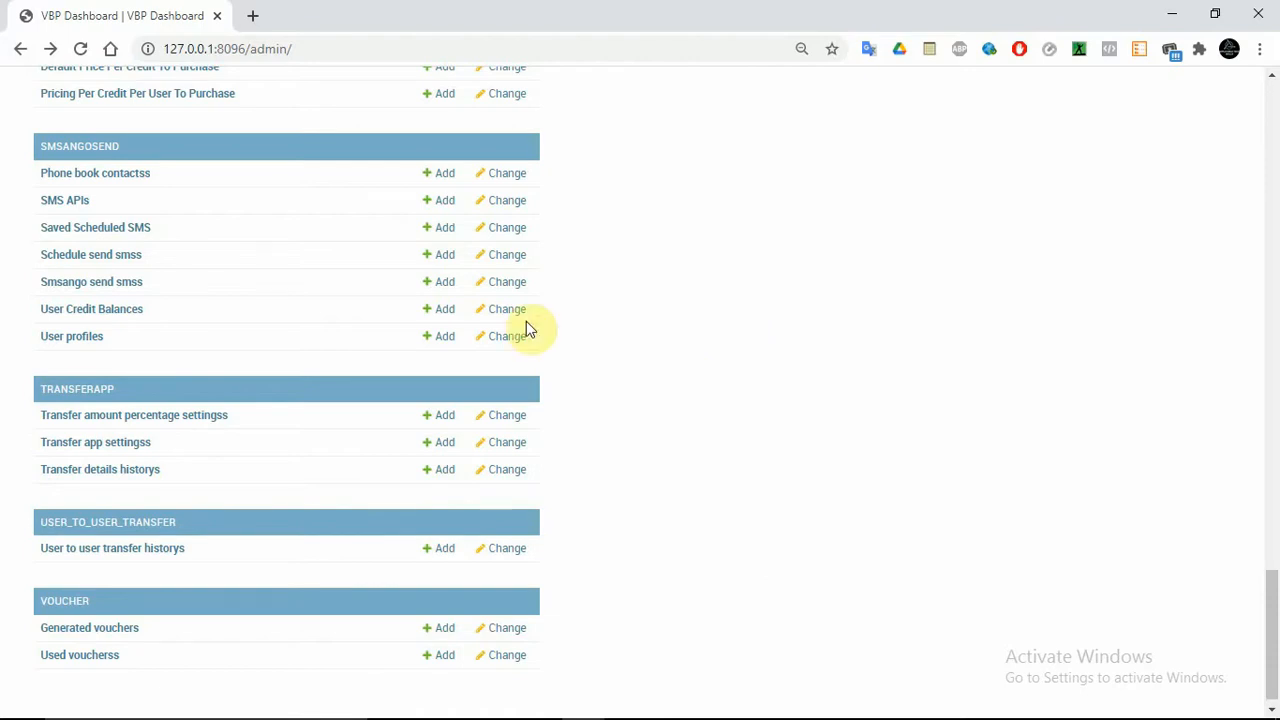
# In User Credit Balances, save the first user's SMSCREDIT as 30000.0
pyautogui.click(105, 312)
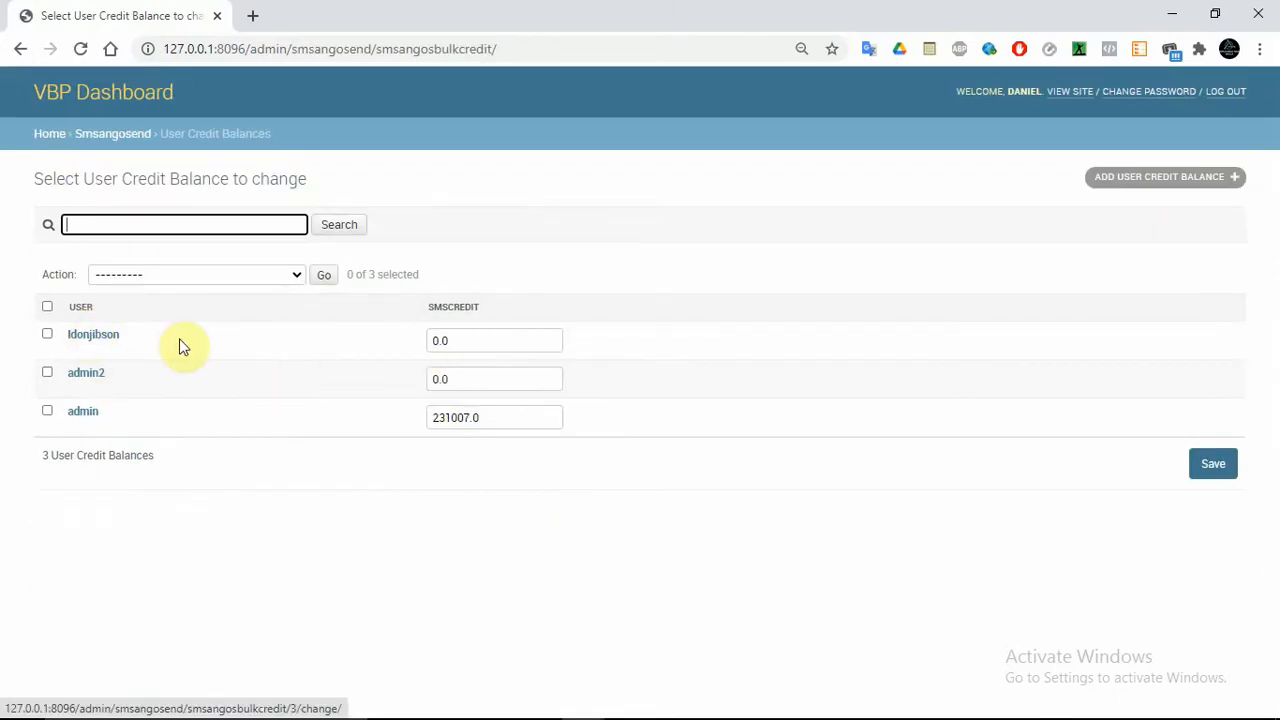
pyautogui.click(438, 341)
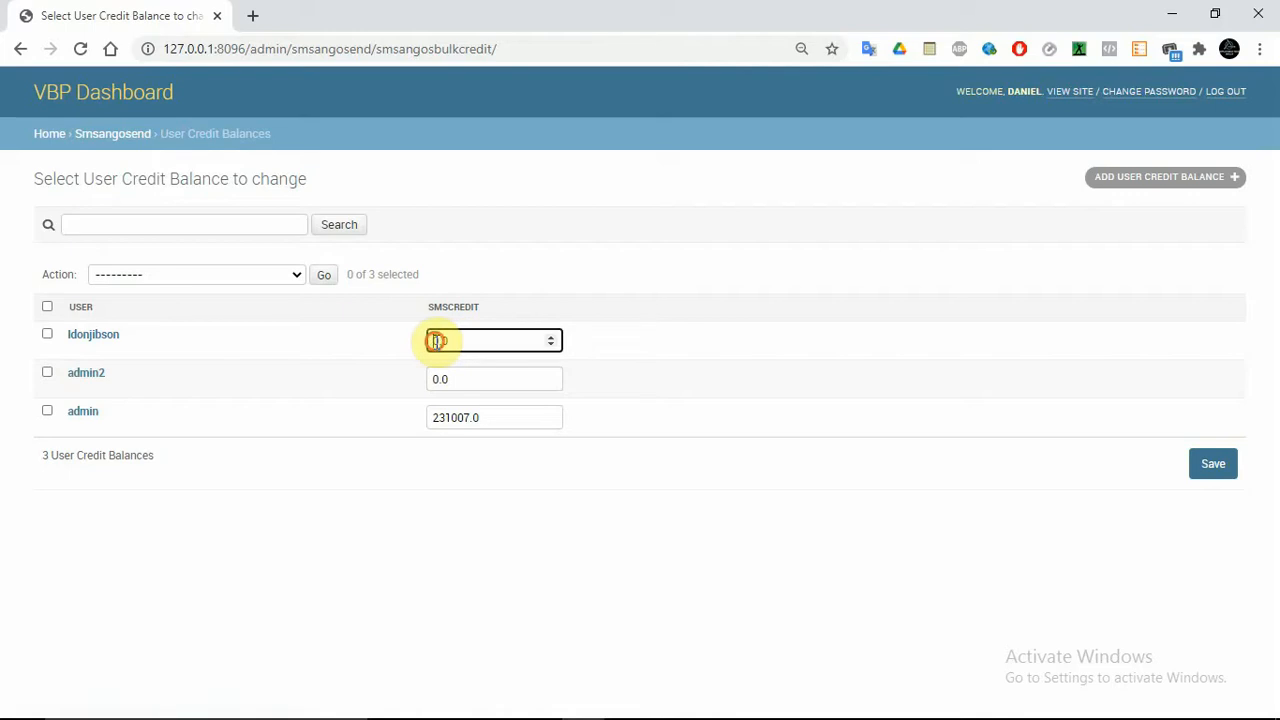
pyautogui.write('3000')
pyautogui.click(495, 341)
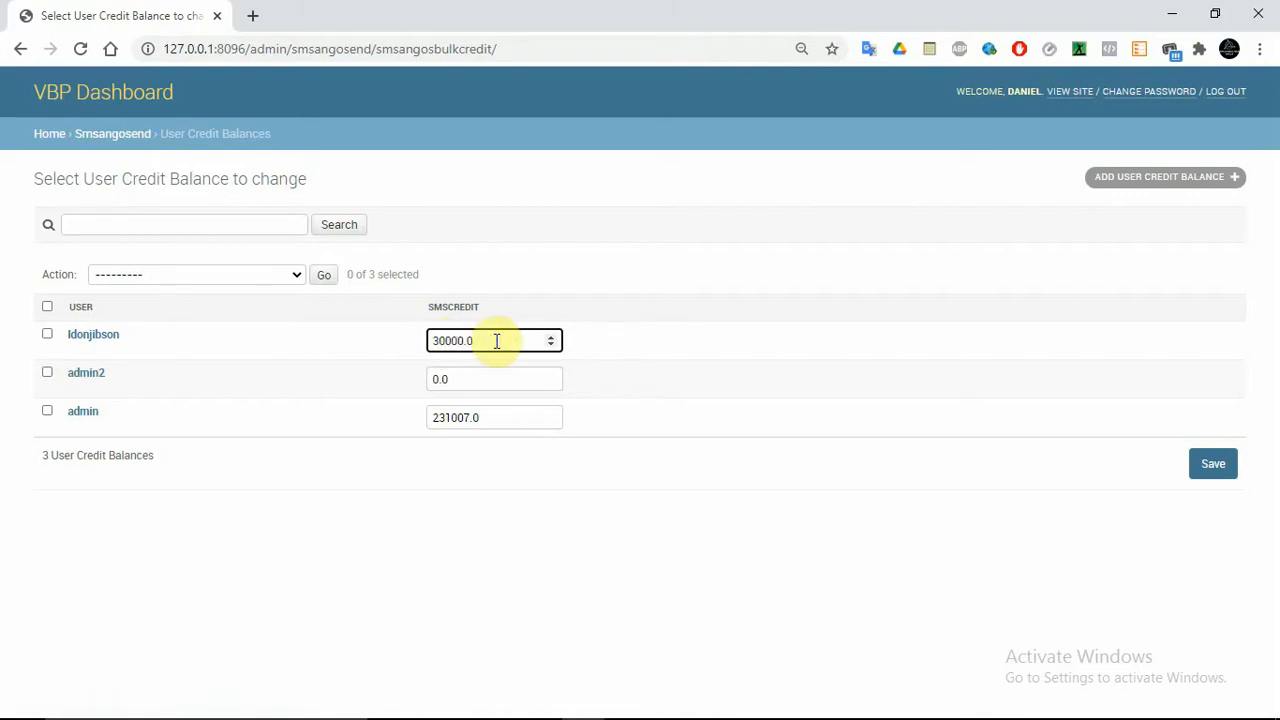
pyautogui.click(1213, 470)
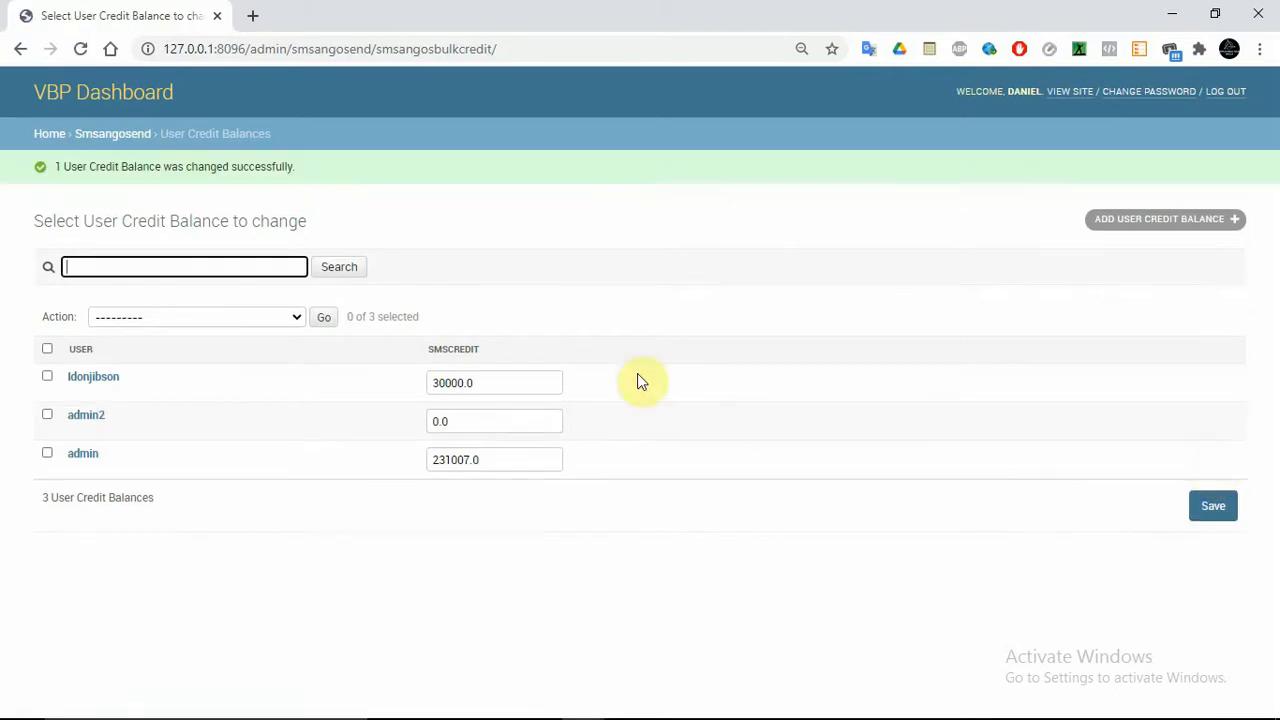
# Correct the first SMSCREDIT value to 20000.0, save it, and return Home
pyautogui.doubleClick(445, 385)
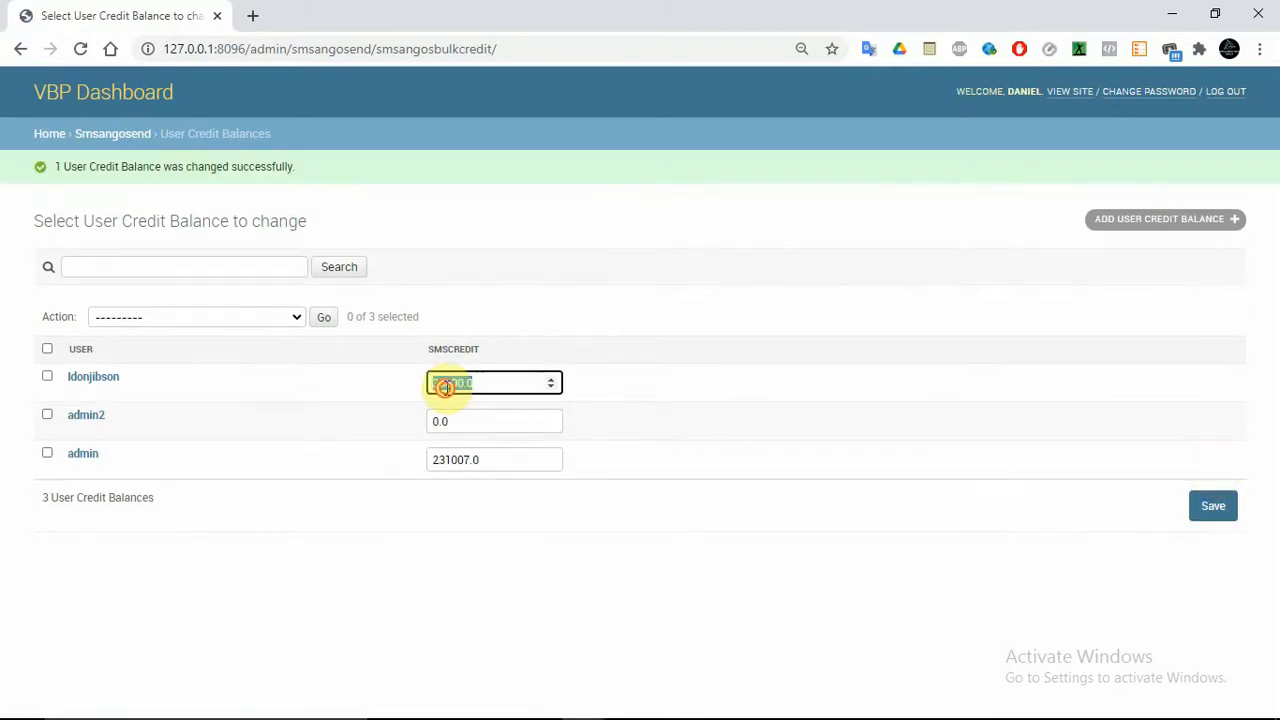
pyautogui.click(86, 57)
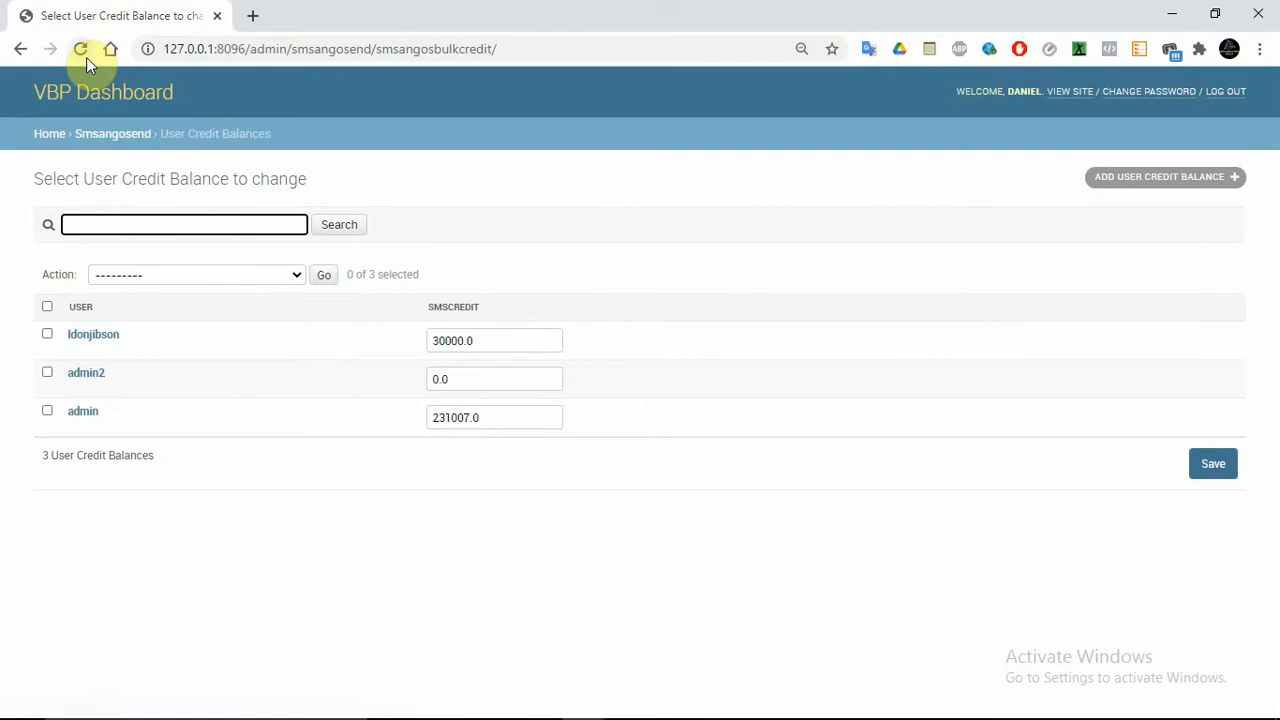
pyautogui.click(441, 335)
pyautogui.press('BackSpace')
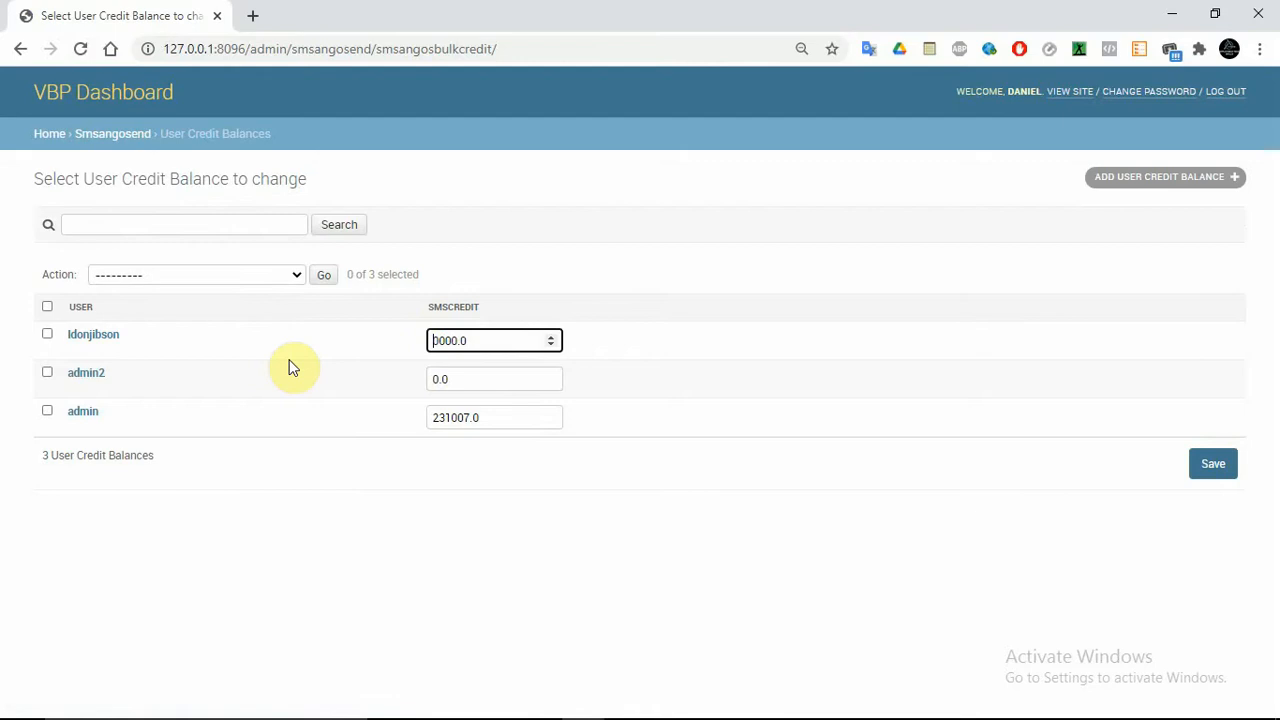
pyautogui.write('2')
pyautogui.click(1215, 473)
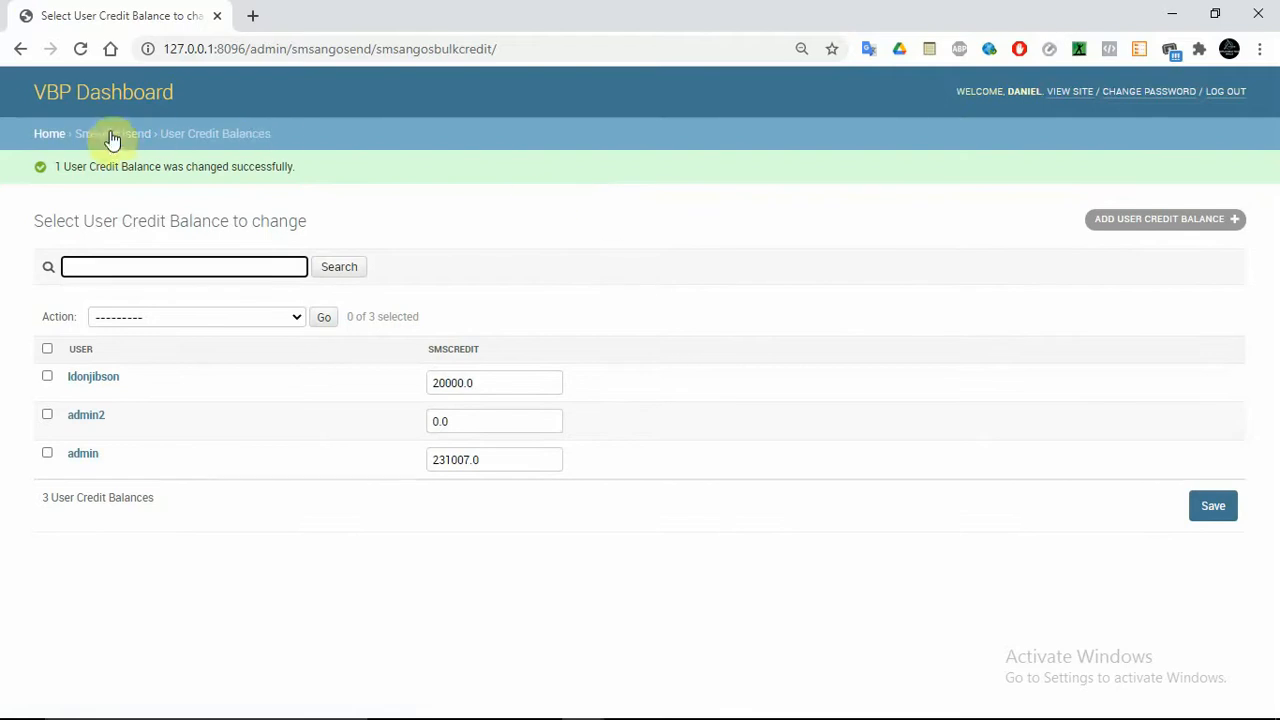
pyautogui.click(56, 138)
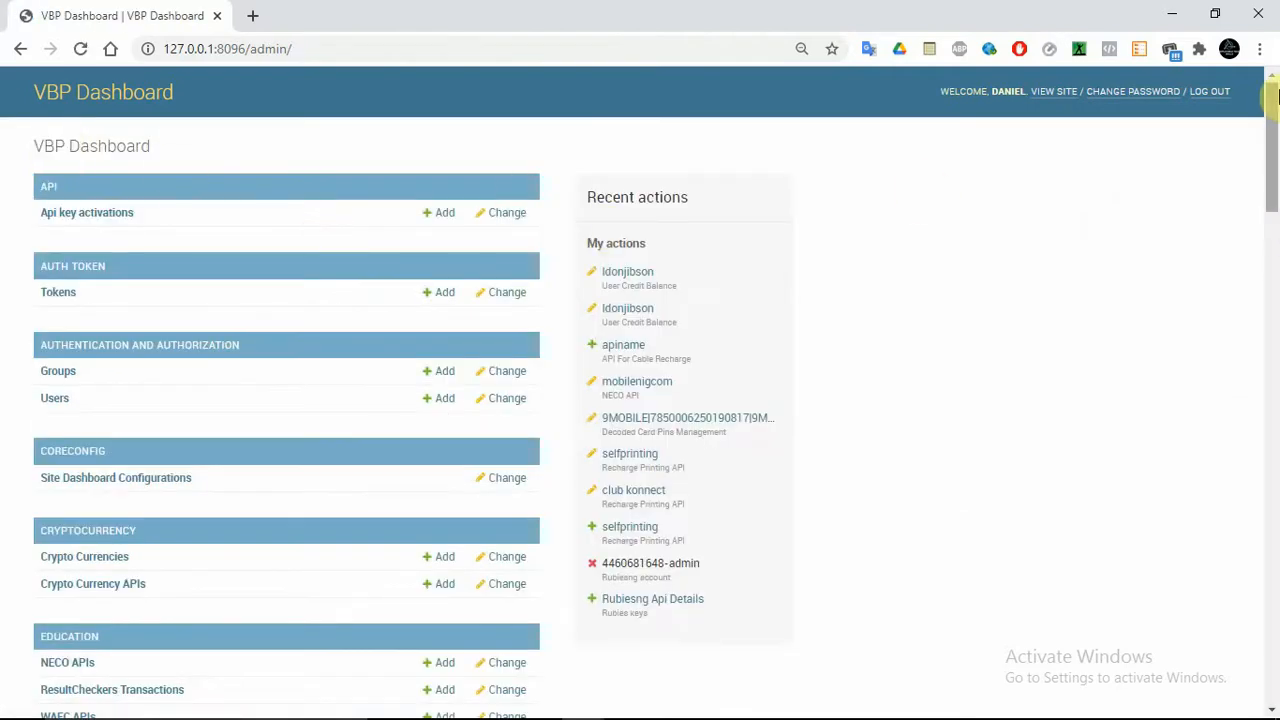
# Open the 'site configuration' entry under Site Dashboard Configurations
pyautogui.moveTo(1276, 95); pyautogui.dragTo(1276, 97)
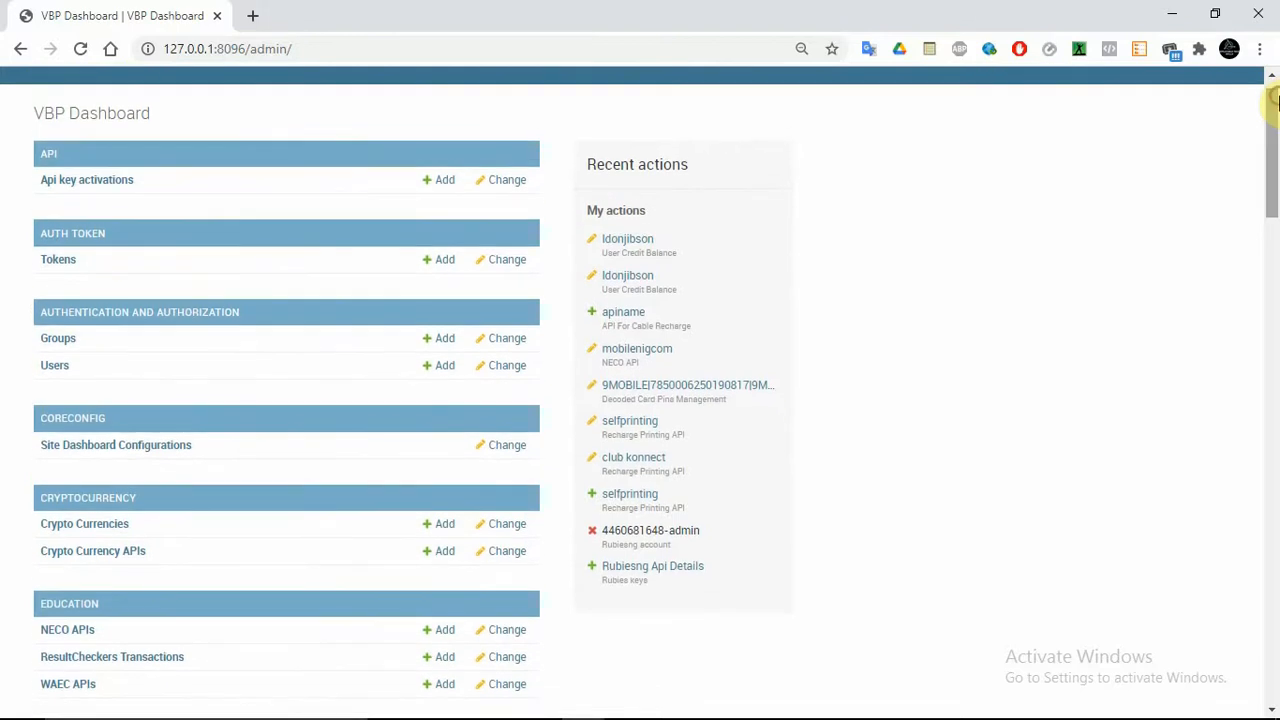
pyautogui.click(151, 452)
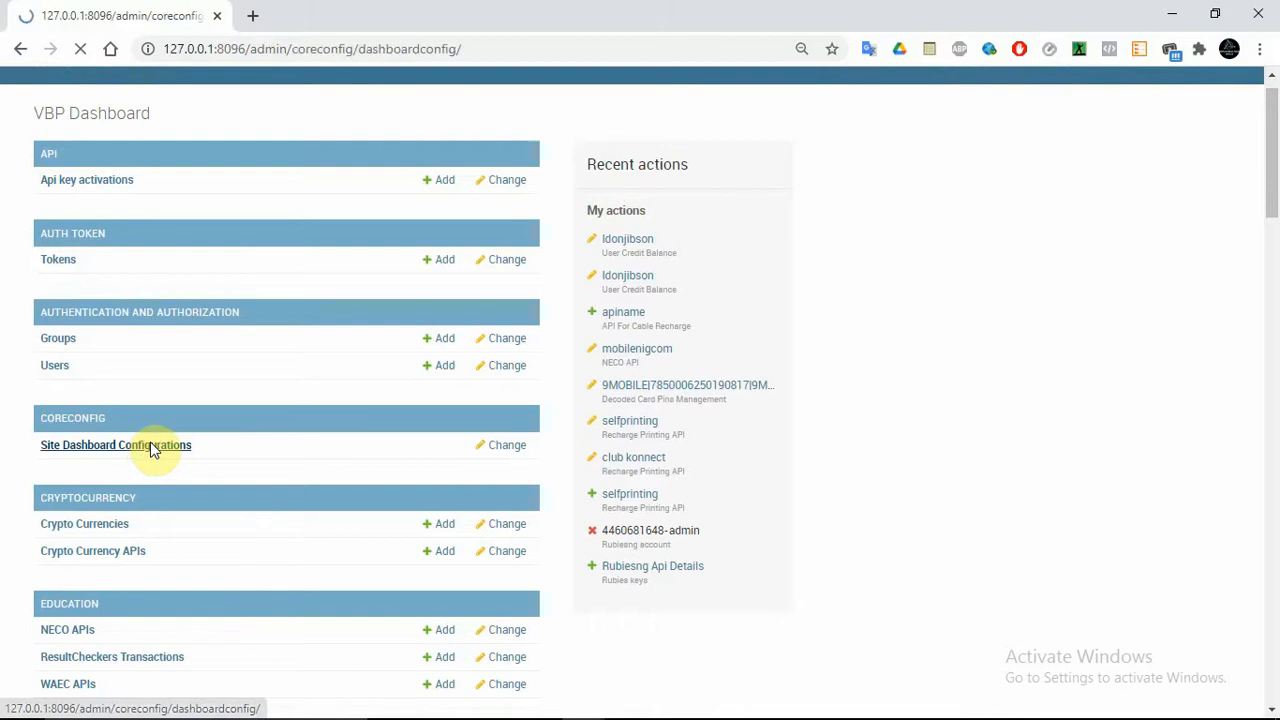
pyautogui.click(115, 287)
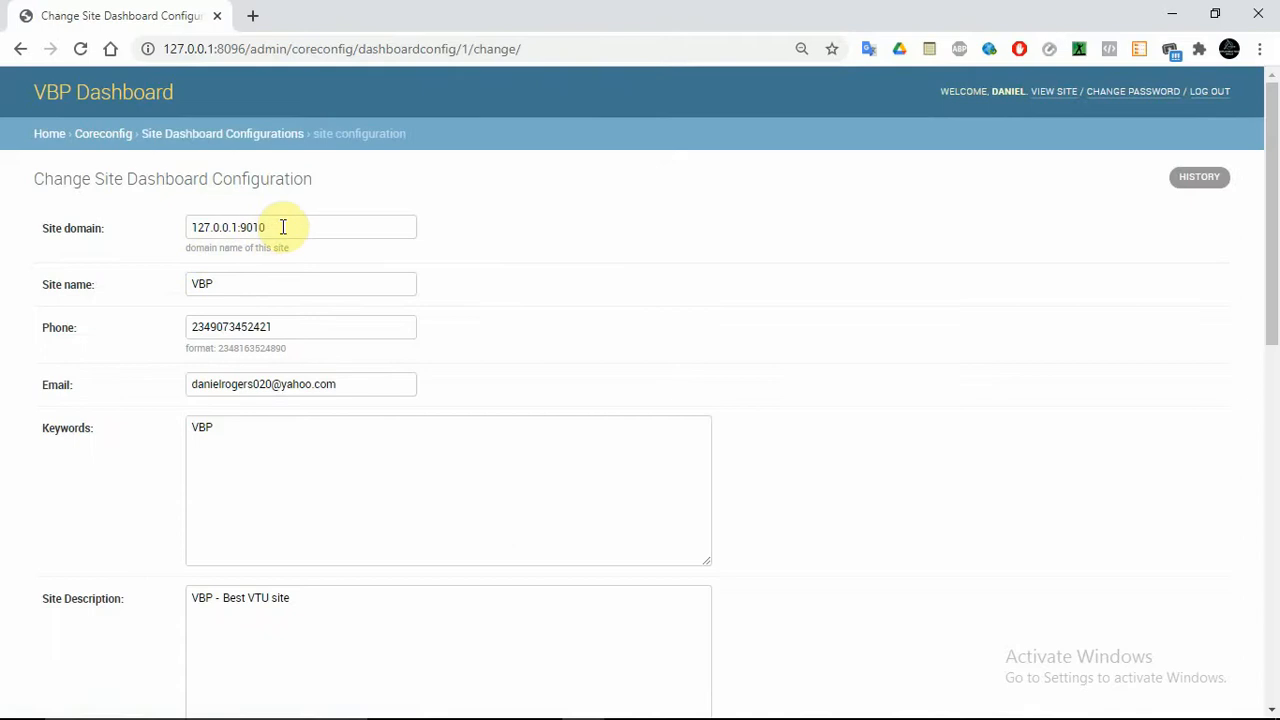
# Review the site domain, name, phone and e-mail fields, then reach the gradient color2 (#be22a8)
pyautogui.moveTo(283, 227); pyautogui.dragTo(2, 216)
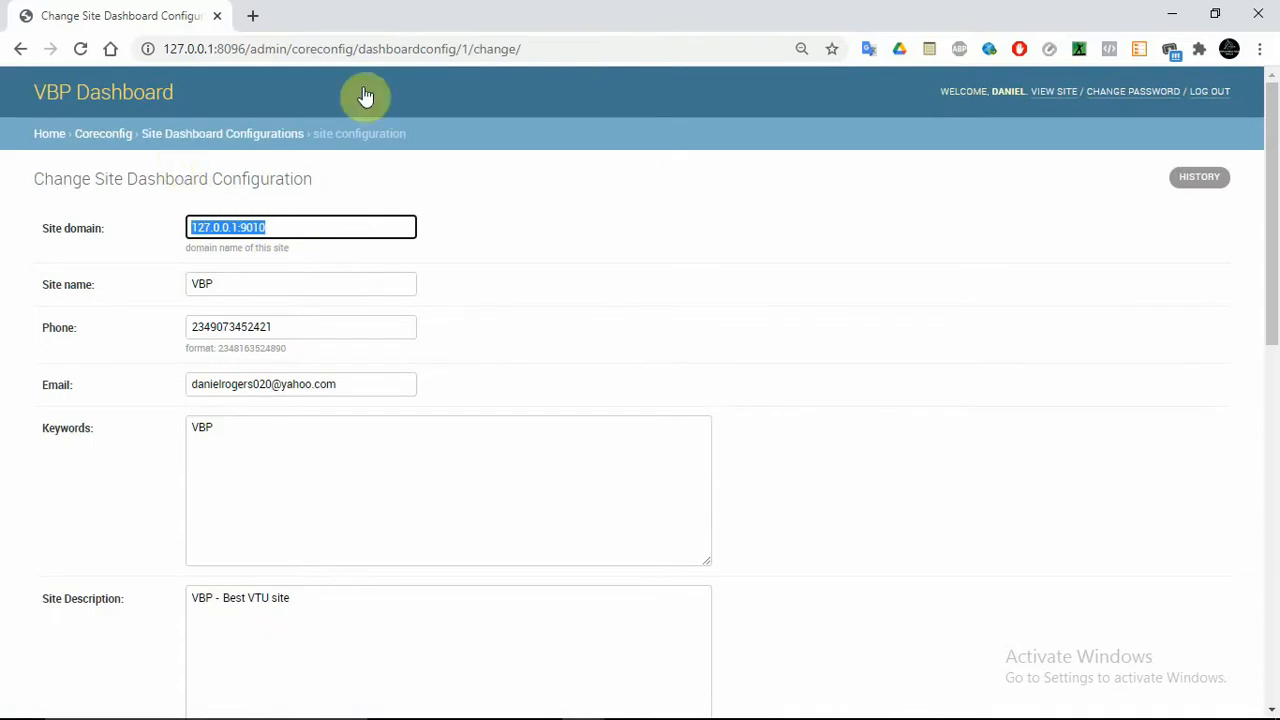
pyautogui.click(702, 216)
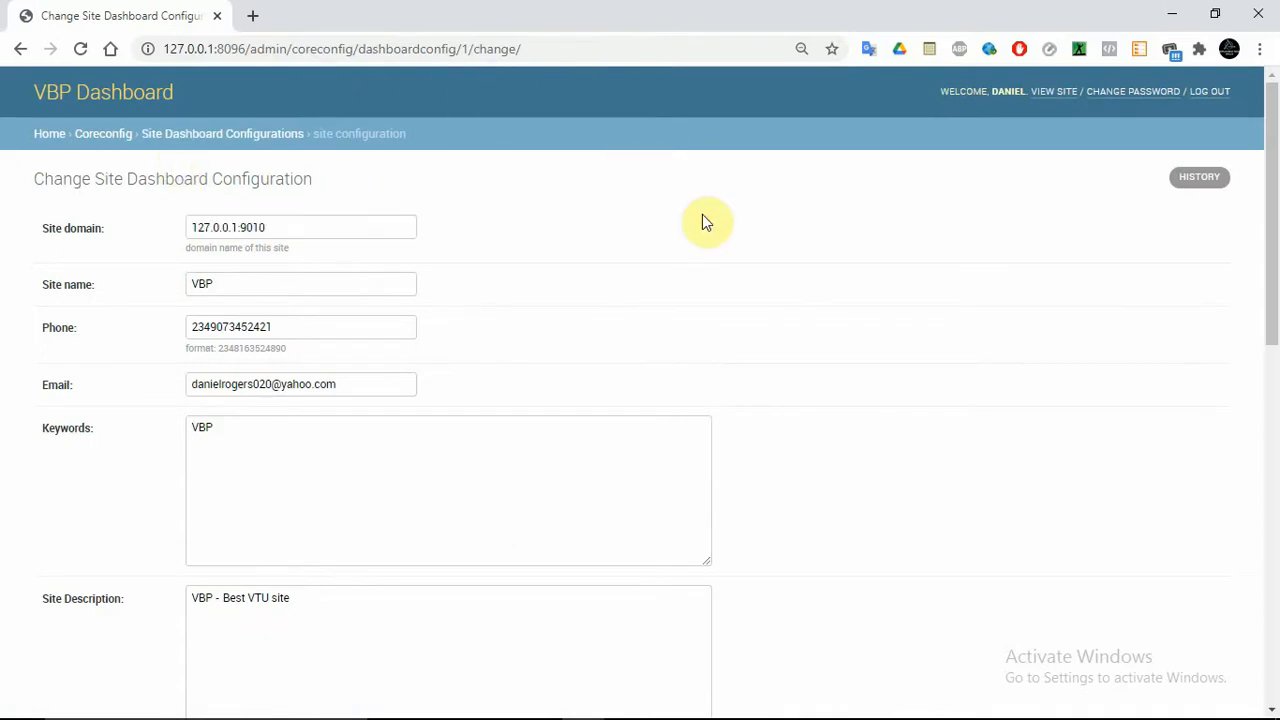
pyautogui.tripleClick(245, 228)
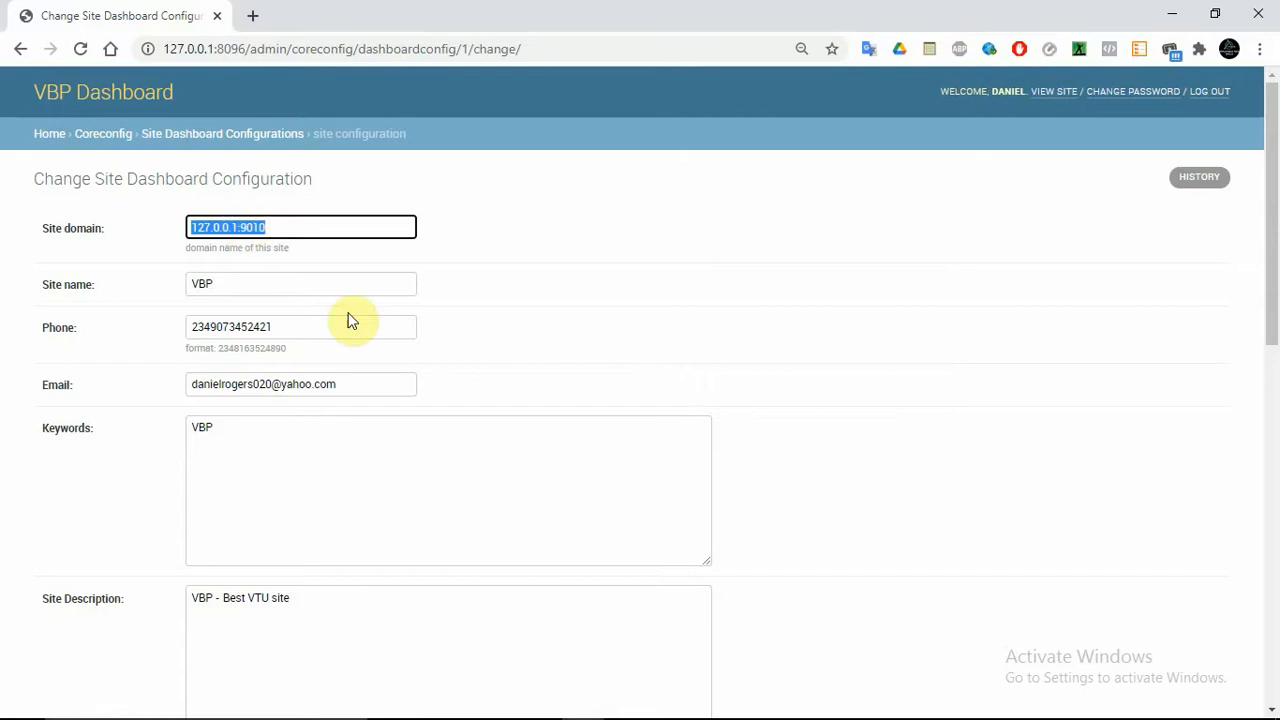
pyautogui.tripleClick(303, 283)
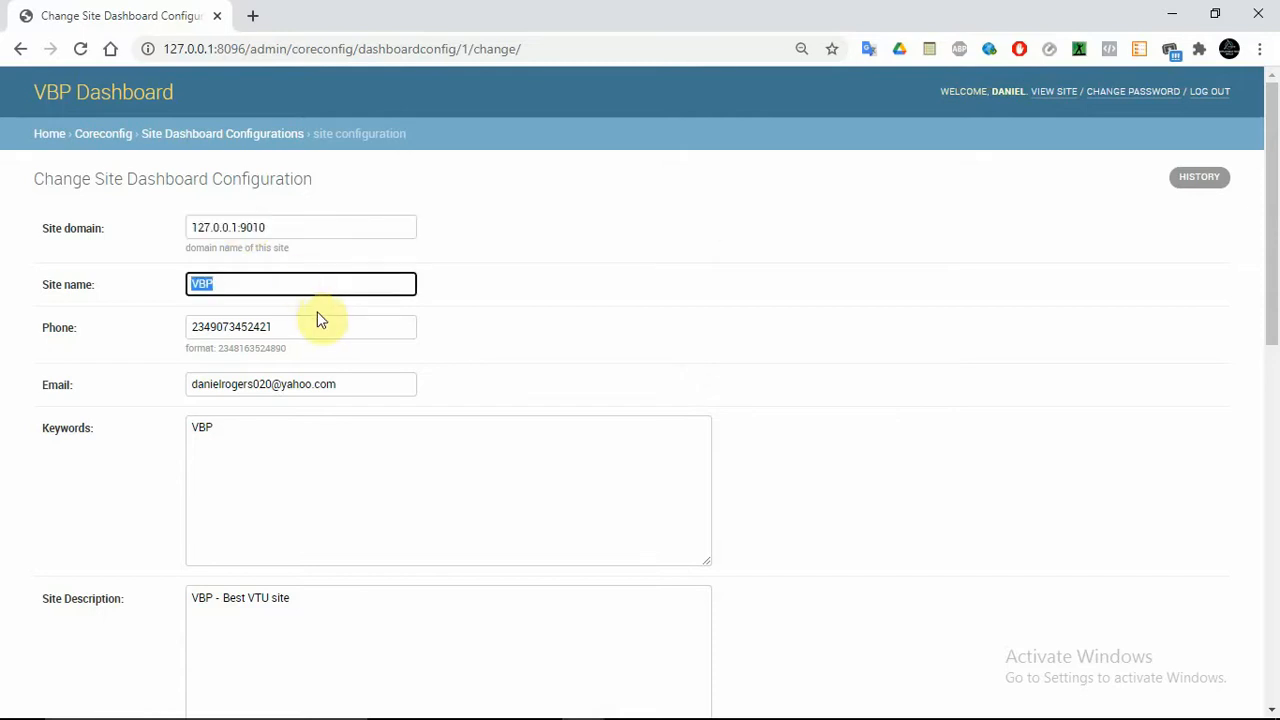
pyautogui.tripleClick(317, 317)
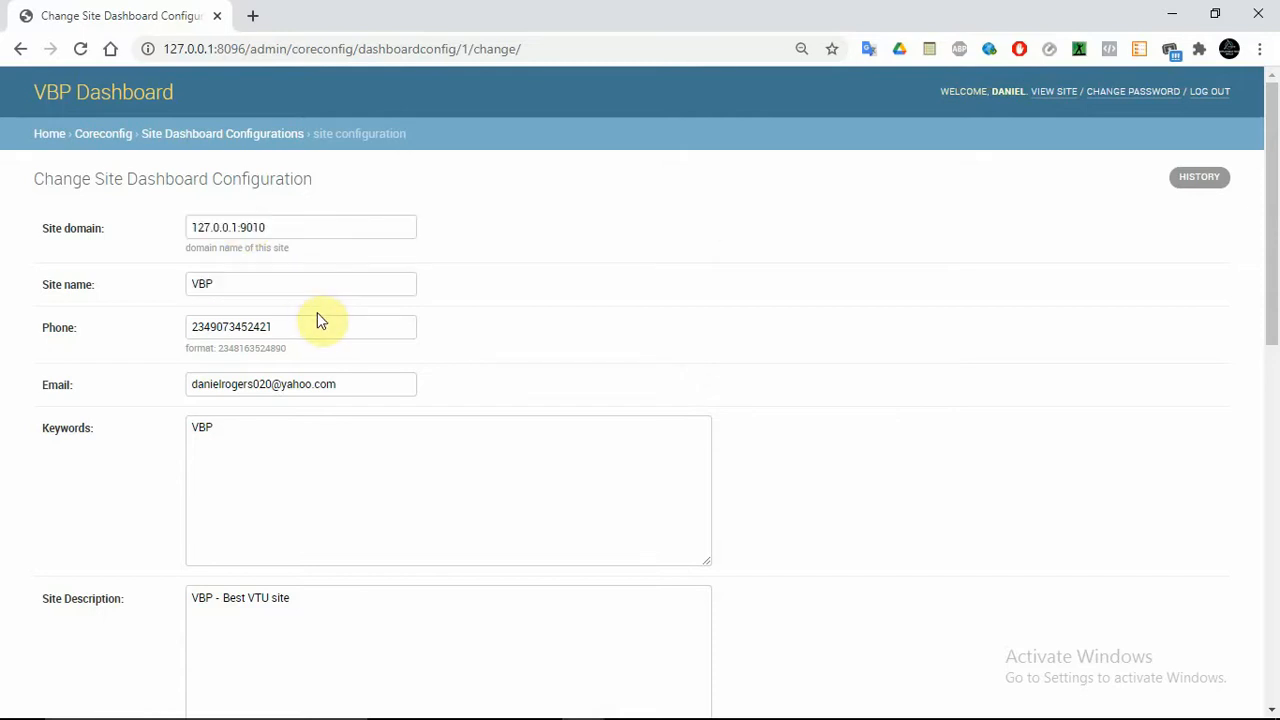
pyautogui.tripleClick(330, 384)
pyautogui.click(758, 271)
pyautogui.moveTo(1272, 196); pyautogui.dragTo(1276, 466)
pyautogui.doubleClick(287, 145)
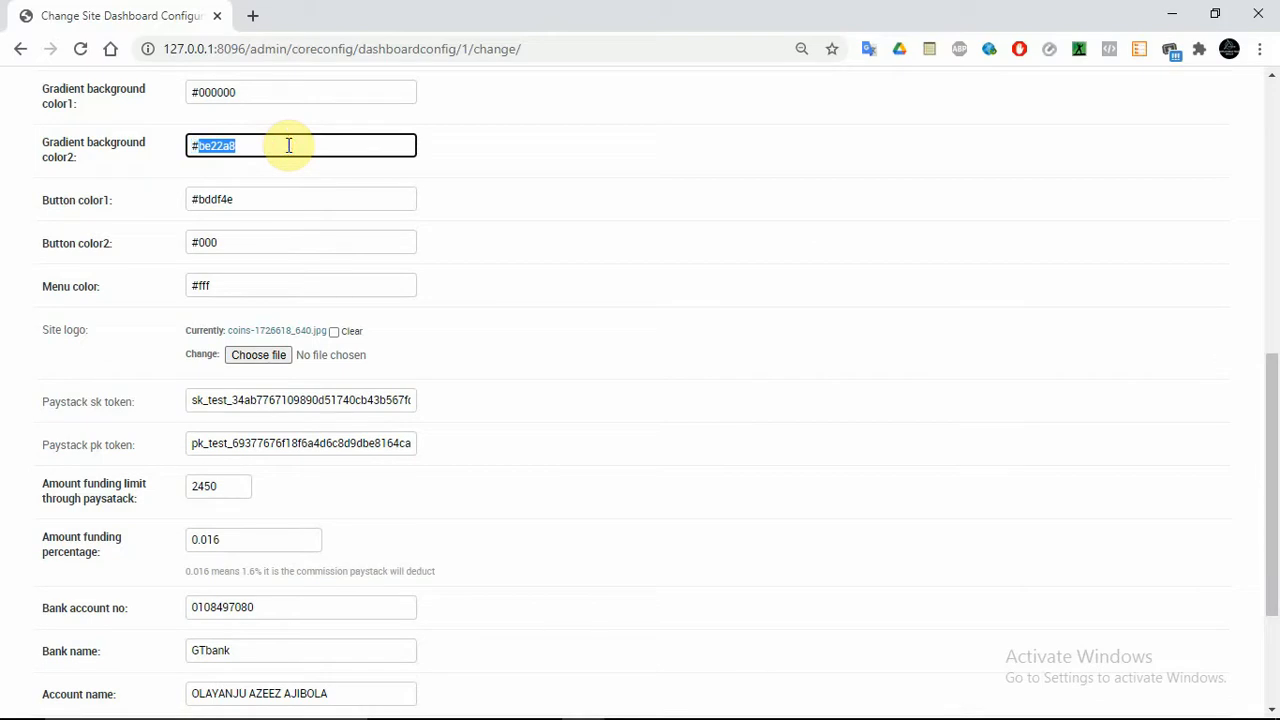
# Search Google in a new tab for 'hex palette'
pyautogui.click(252, 16)
pyautogui.click(252, 50)
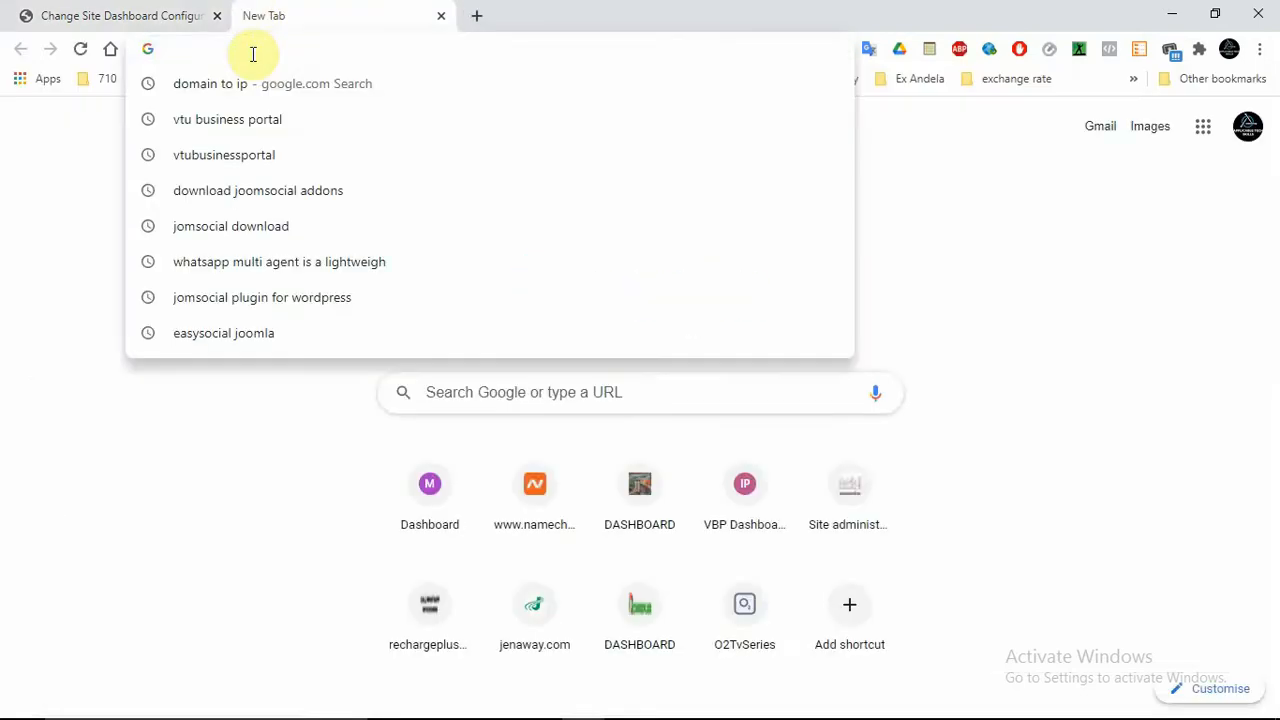
pyautogui.write('hex color')
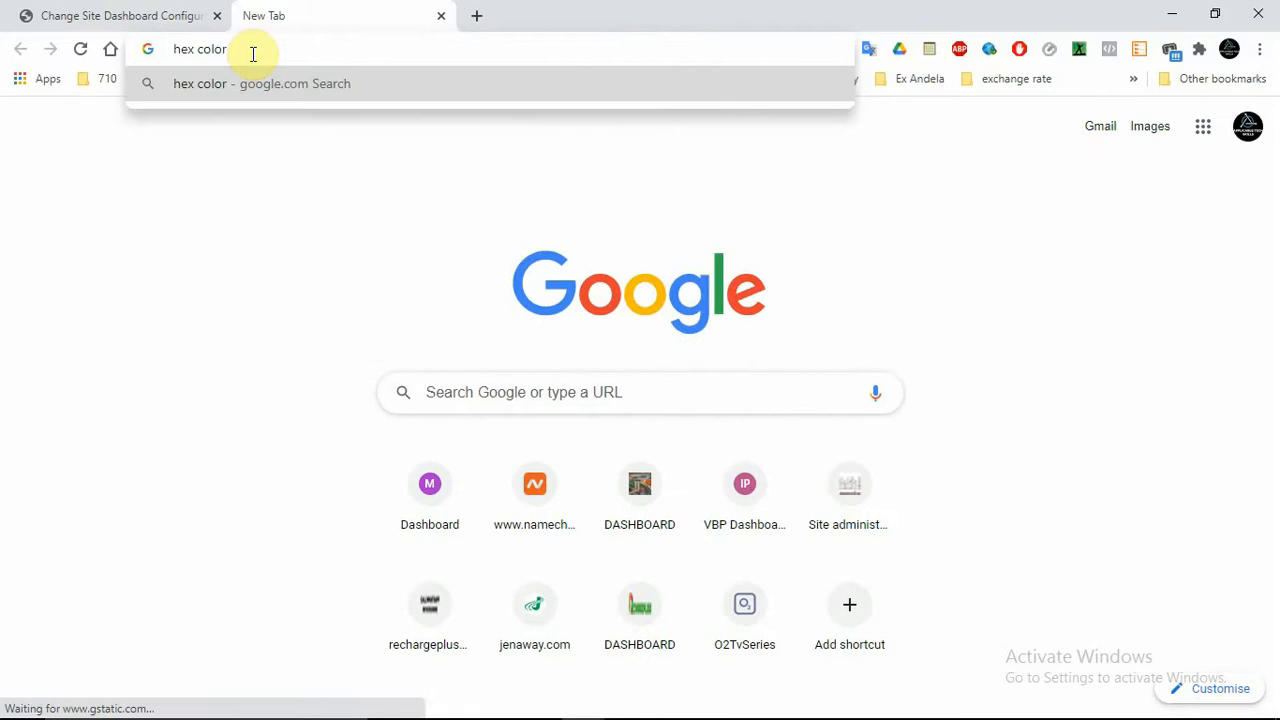
pyautogui.press('BackSpace')
pyautogui.press('BackSpace')
pyautogui.press('BackSpace')
pyautogui.press('BackSpace')
pyautogui.press('BackSpace')
pyautogui.write('p')
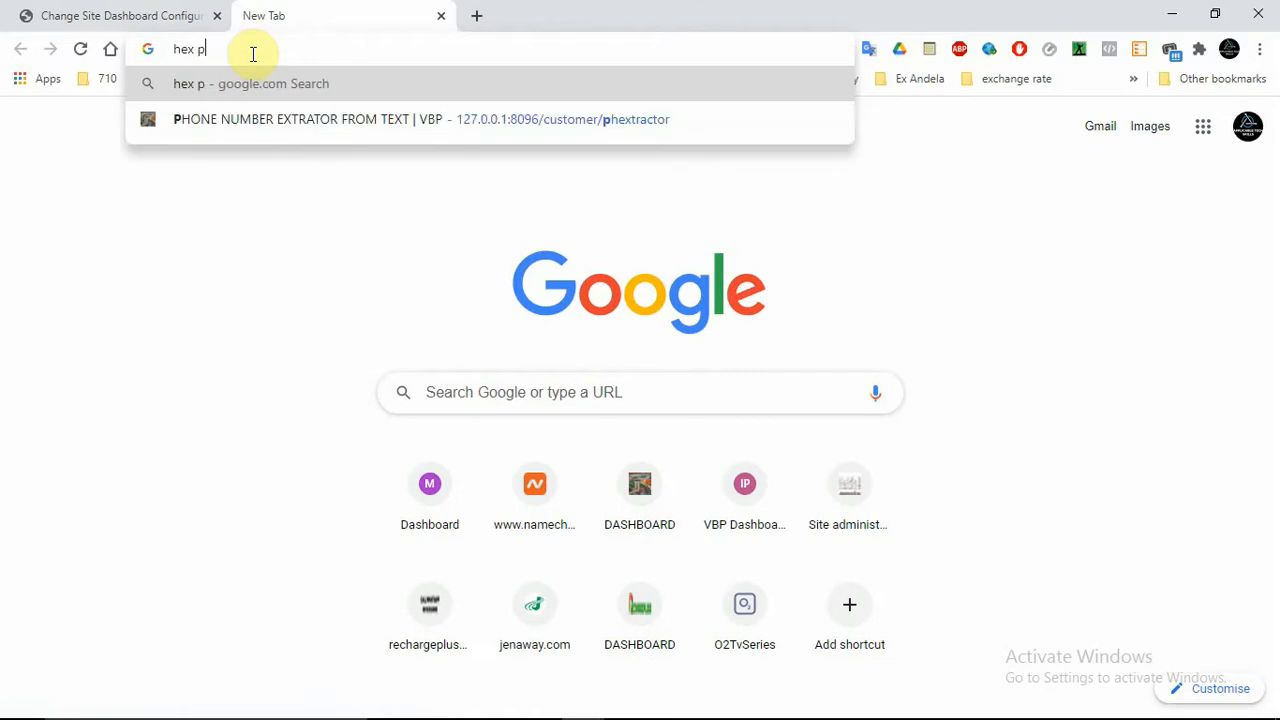
pyautogui.write('allet')
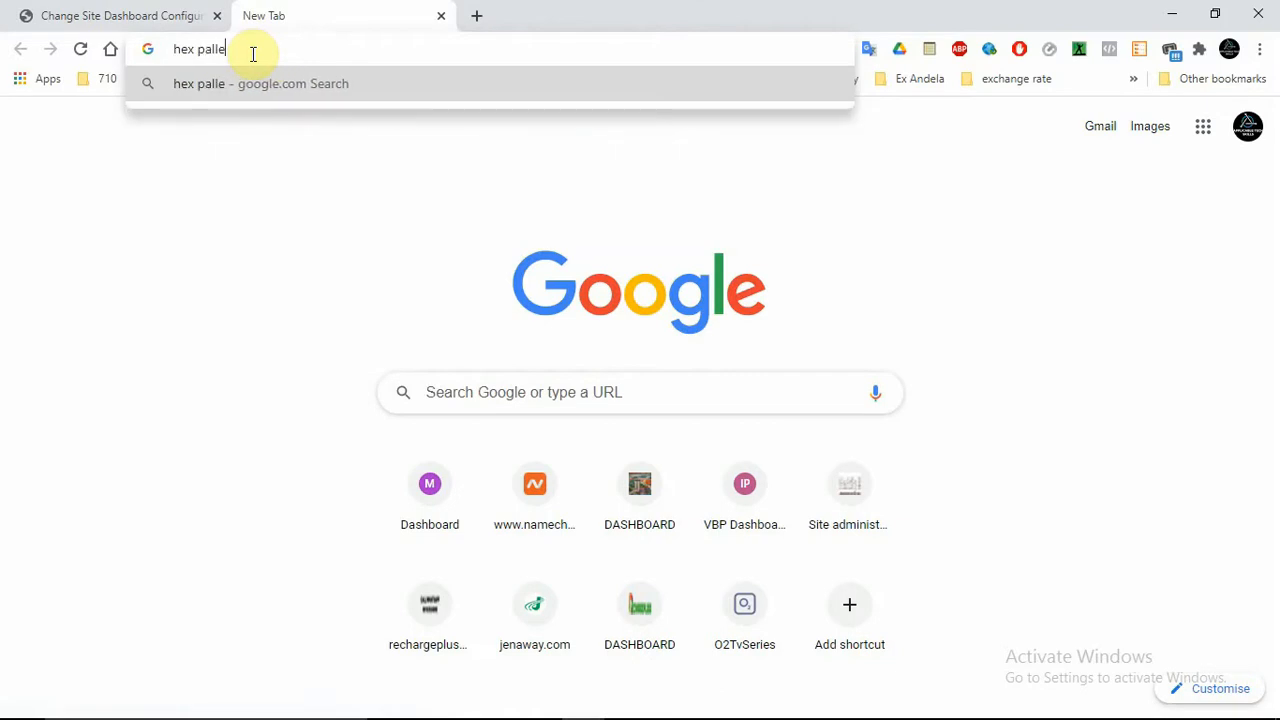
pyautogui.press('BackSpace')
pyautogui.press('BackSpace')
pyautogui.press('BackSpace')
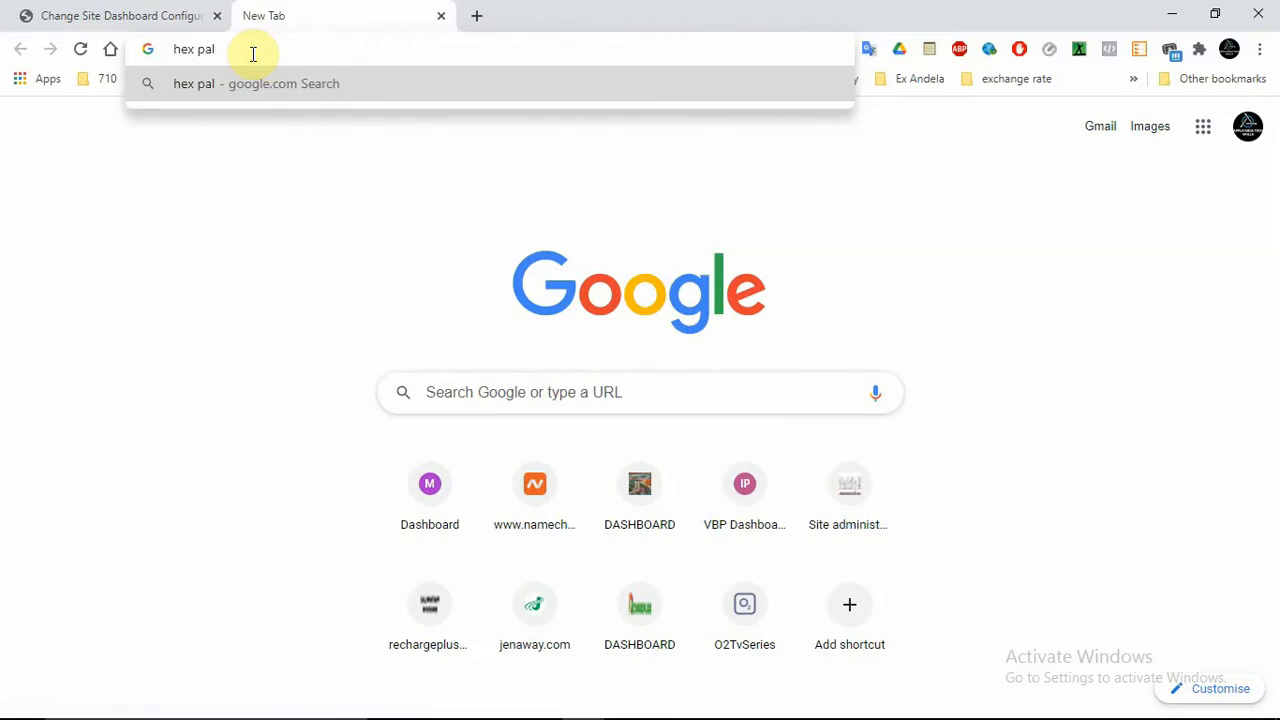
pyautogui.write('ette')
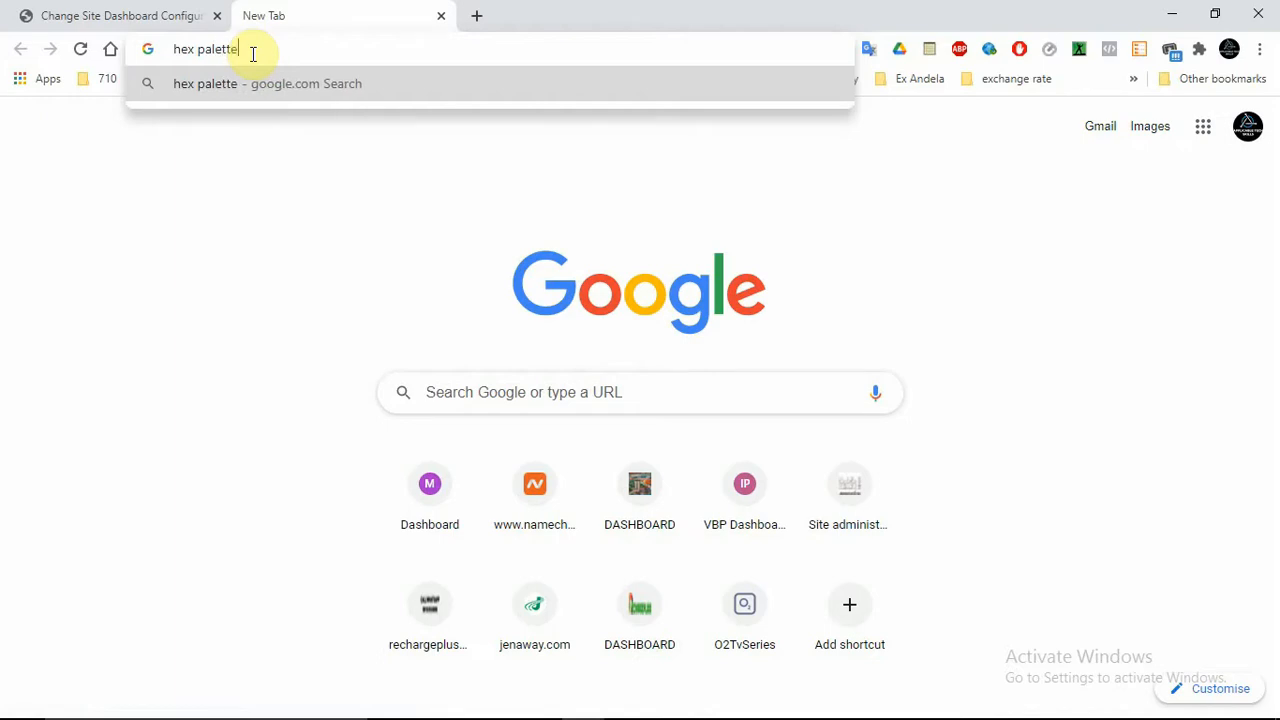
pyautogui.press('Return')
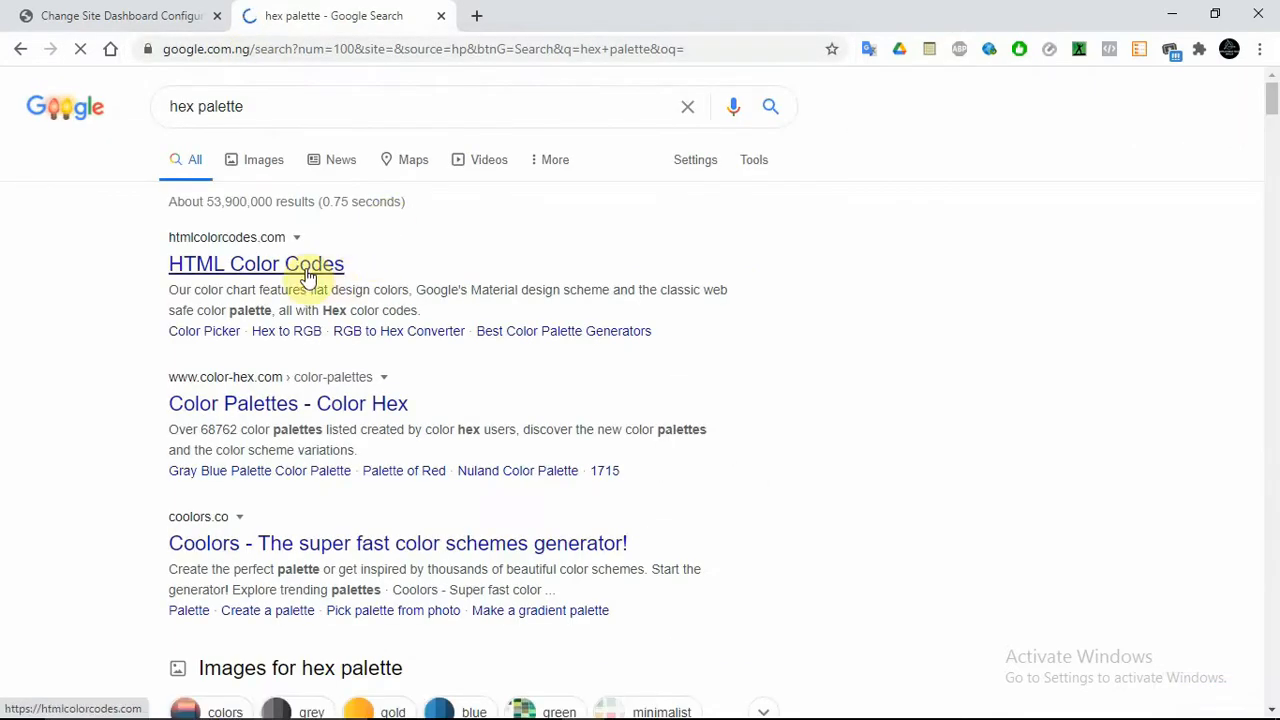
# Open the HTML Color Codes result, try a different colour in its picker, then return to admin
pyautogui.click(307, 275)
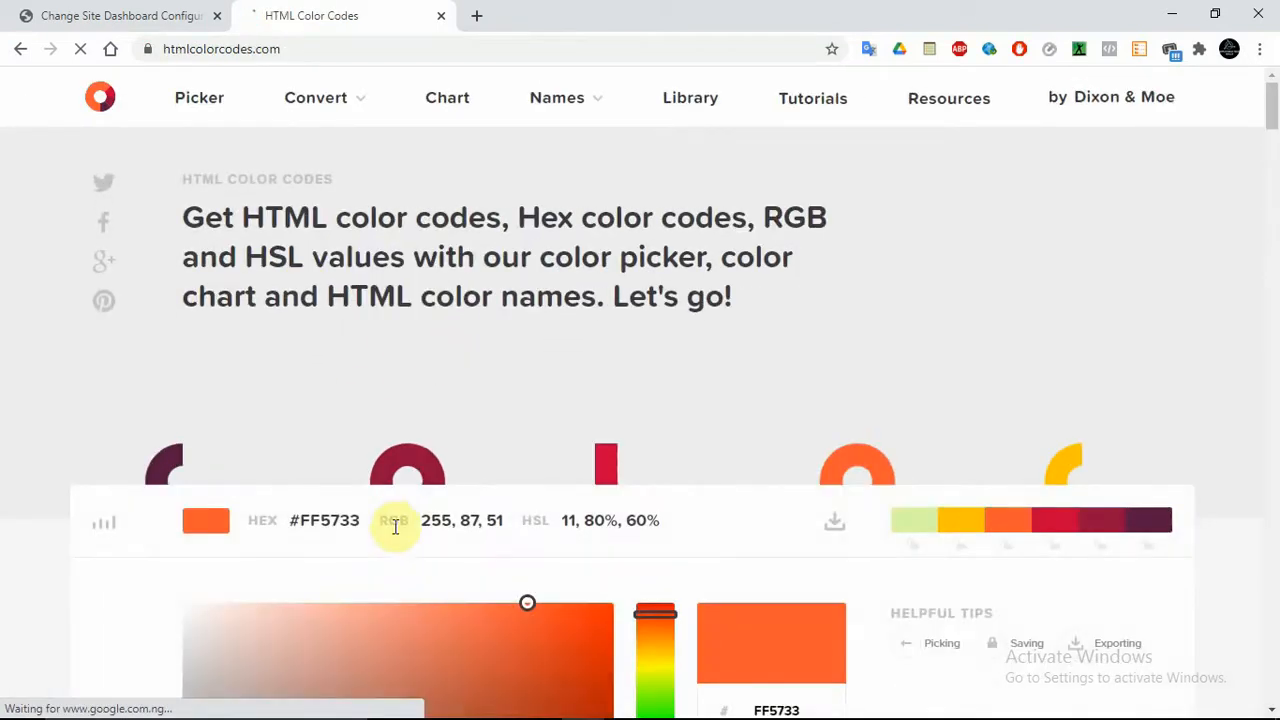
pyautogui.click(308, 533)
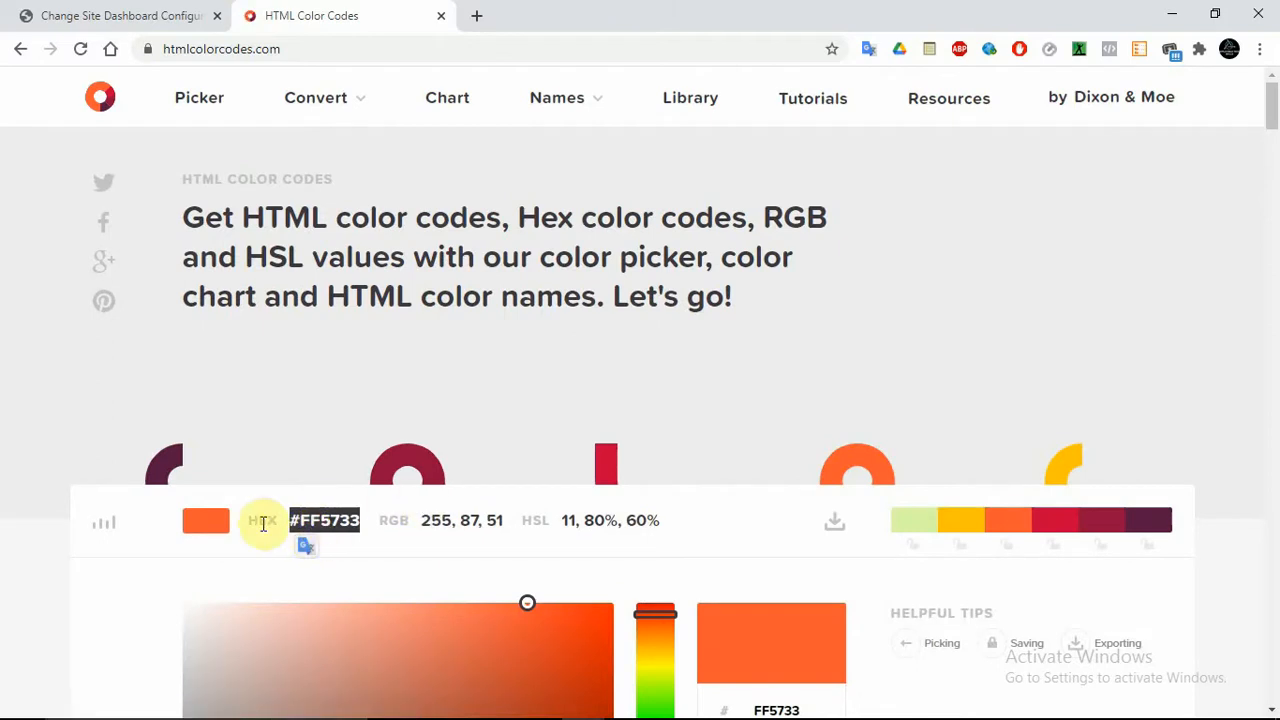
pyautogui.click(182, 520)
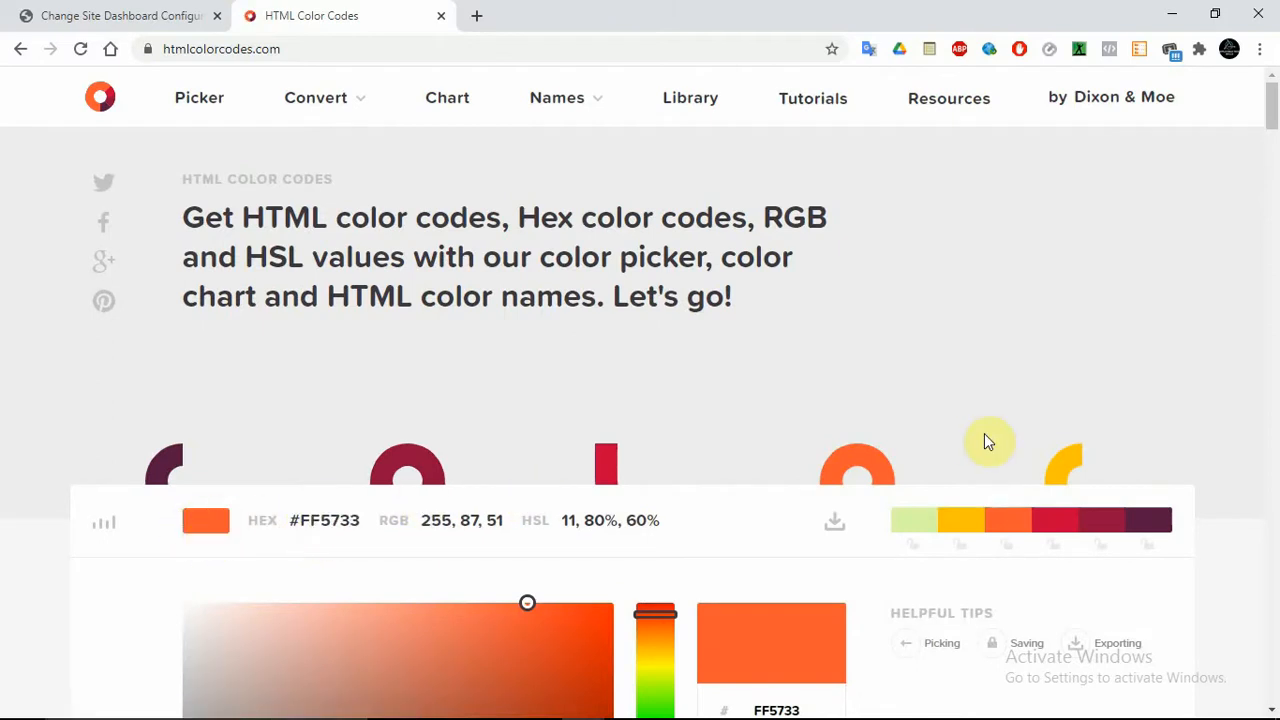
pyautogui.click(1276, 140)
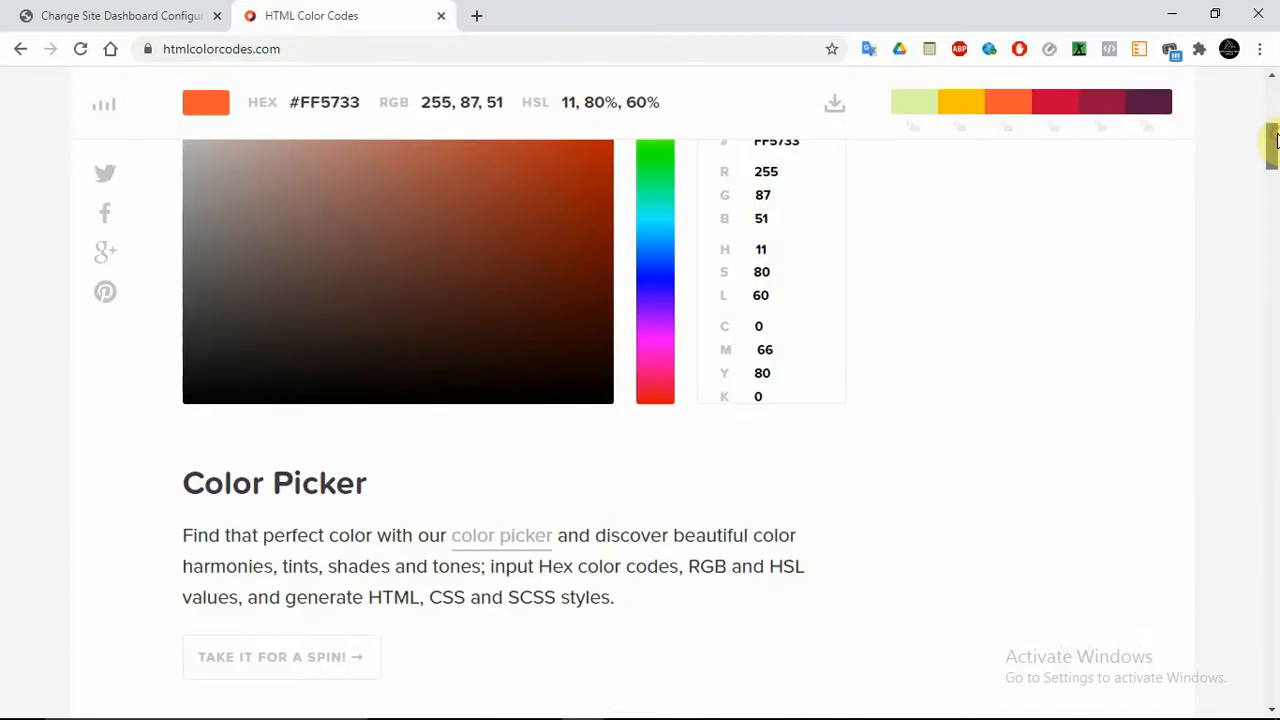
pyautogui.moveTo(1276, 140)
pyautogui.mouseDown()
pyautogui.moveTo(1276, 107)
pyautogui.moveTo(1276, 120)
pyautogui.mouseUp()
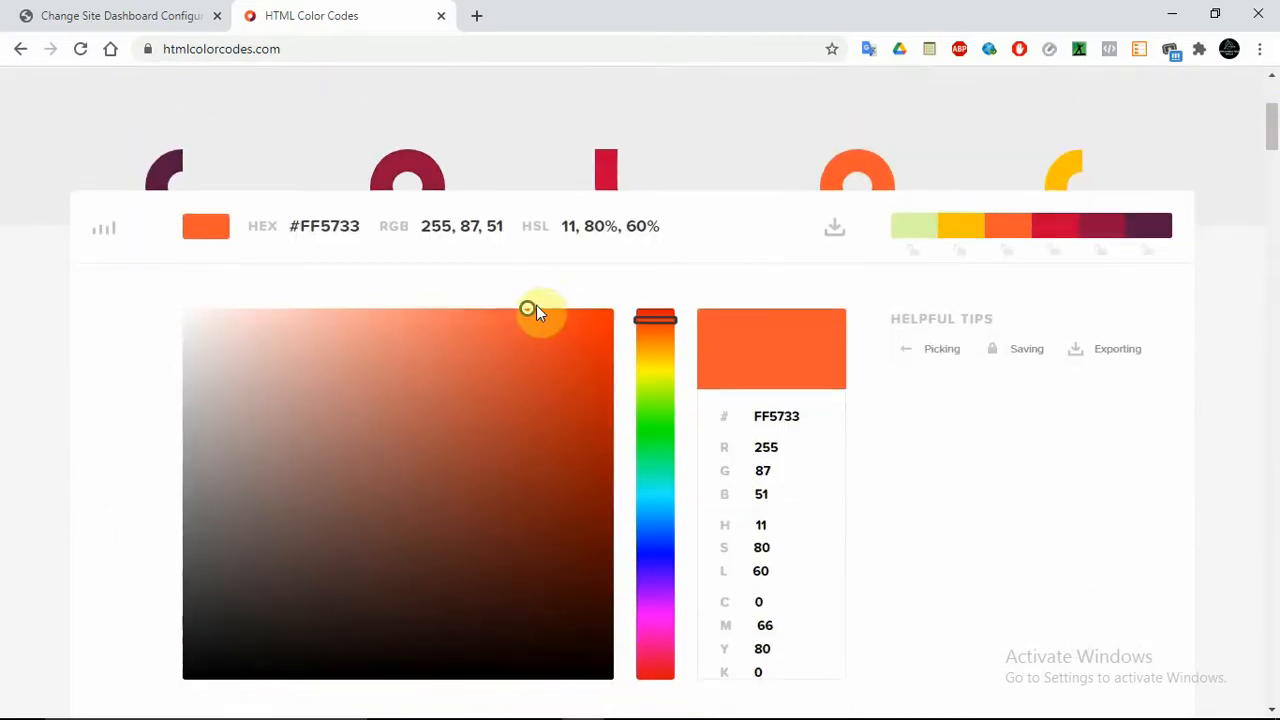
pyautogui.moveTo(528, 310); pyautogui.dragTo(490, 397)
pyautogui.click(140, 17)
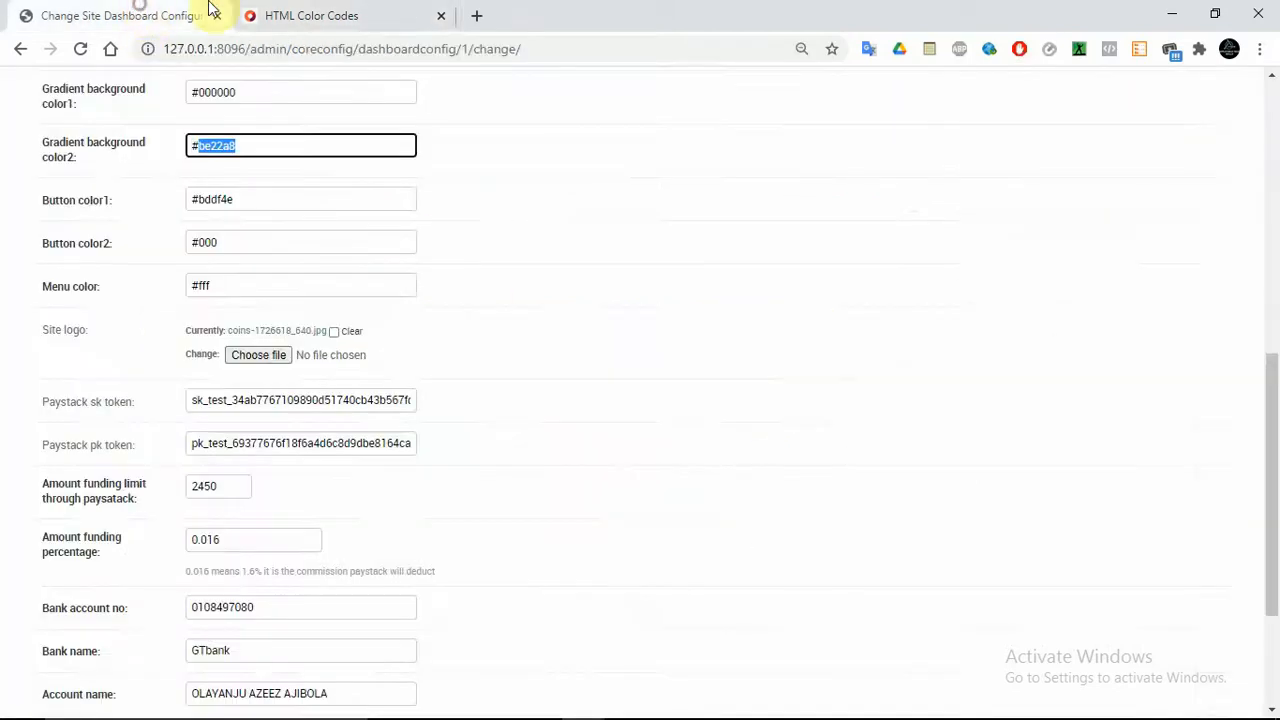
# Open VIEW SITE in a new tab and load the /customer/ dashboard
pyautogui.click(1272, 168)
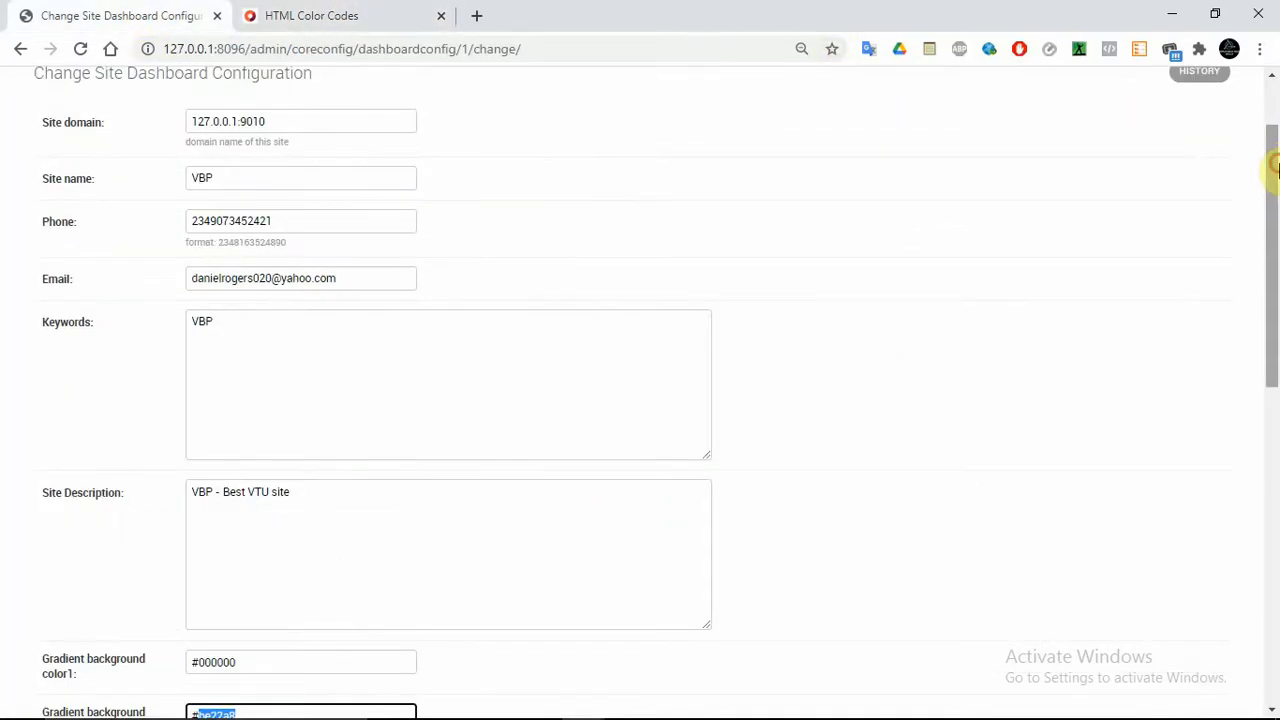
pyautogui.click(1272, 91)
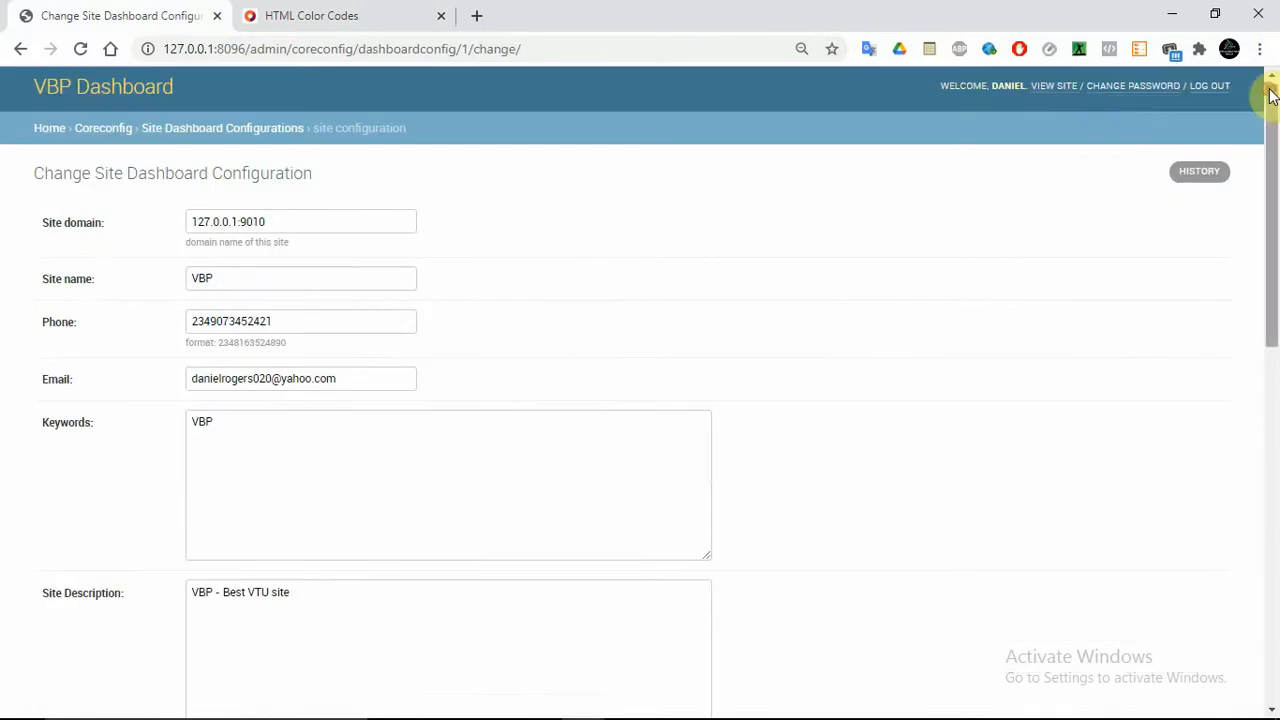
pyautogui.rightClick(1042, 89)
pyautogui.click(1048, 99)
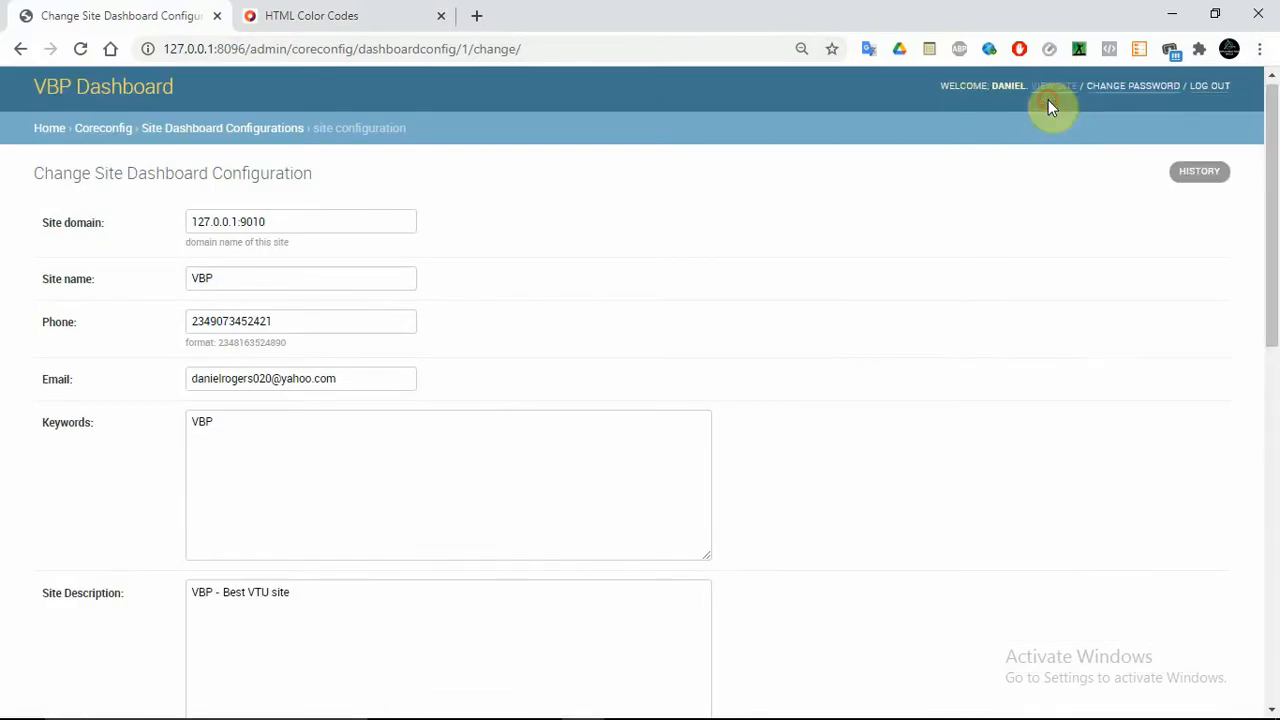
pyautogui.click(305, 16)
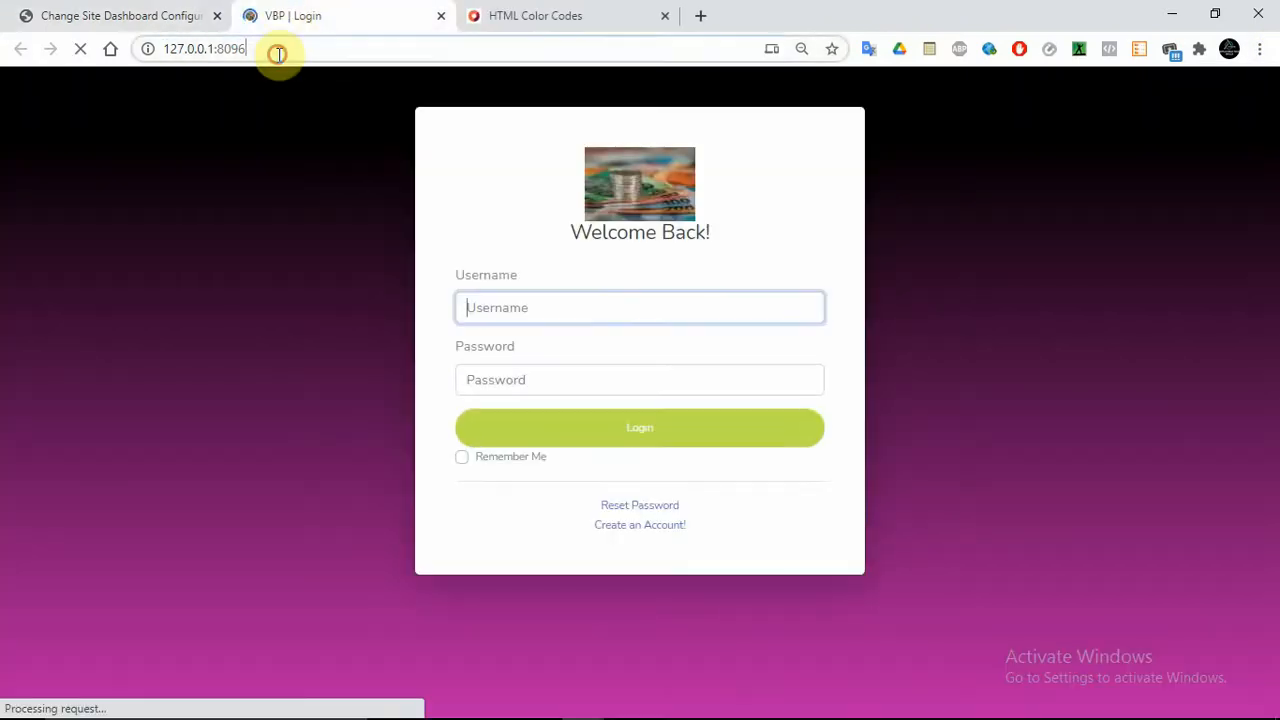
pyautogui.click(278, 53)
pyautogui.click(278, 53)
pyautogui.write('/cu')
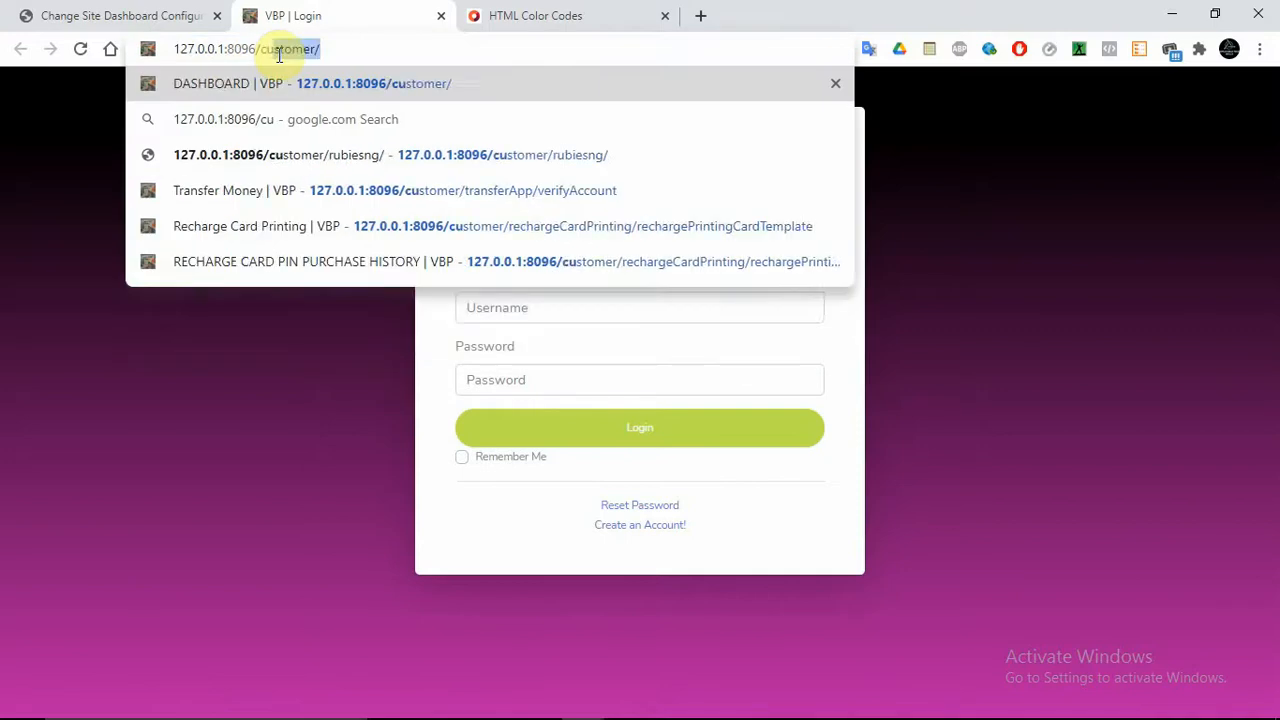
pyautogui.press('Return')
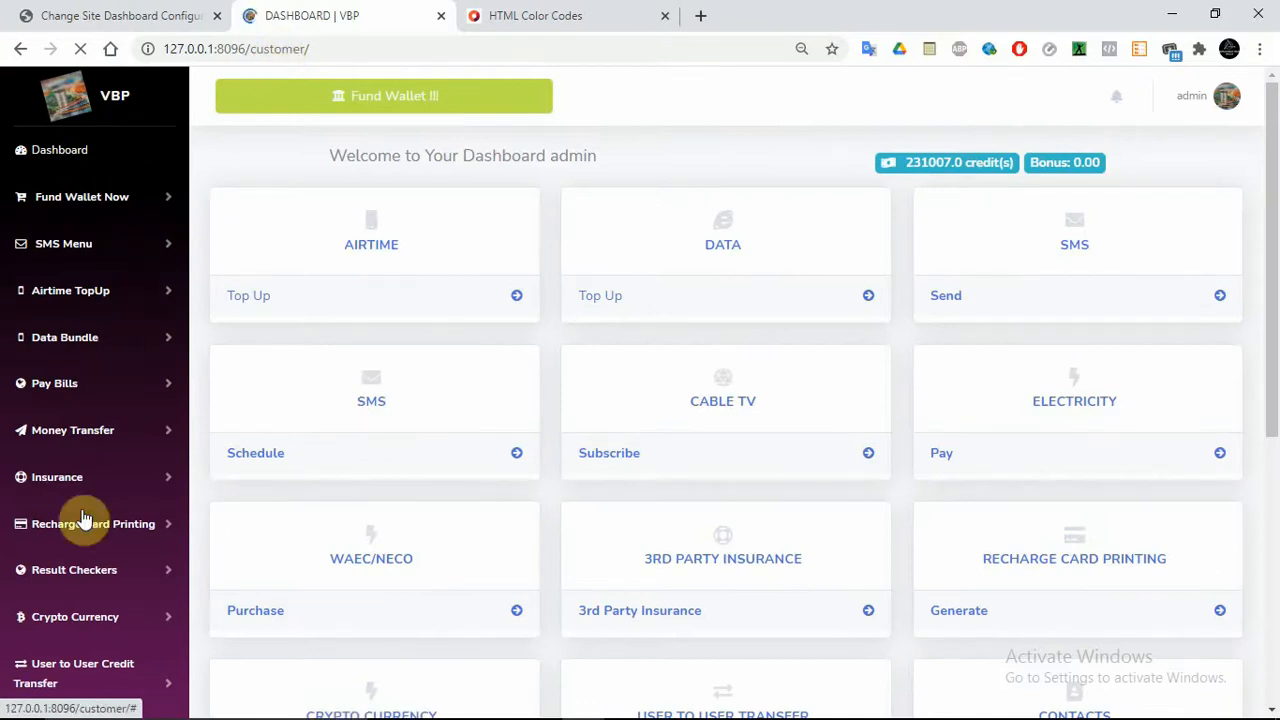
# Compare the Gradient background color1 and color2 values against the customer dashboard colours
pyautogui.click(125, 14)
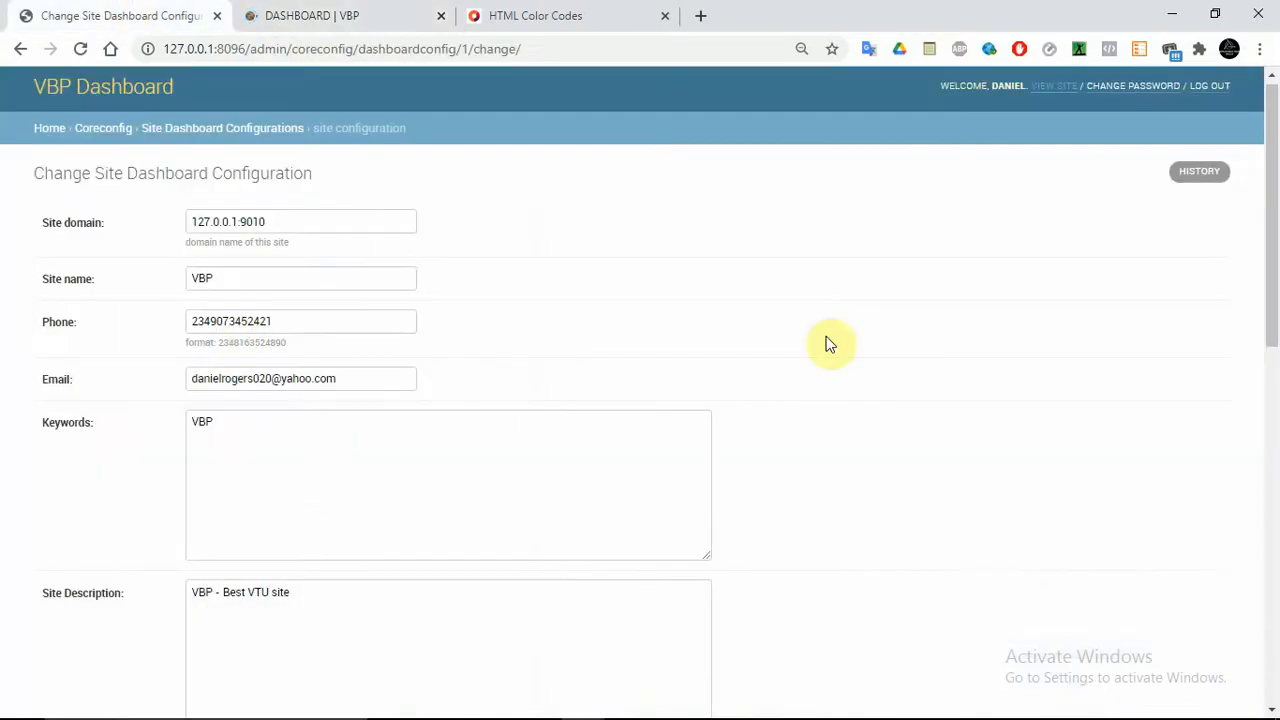
pyautogui.moveTo(1271, 232); pyautogui.dragTo(1271, 506)
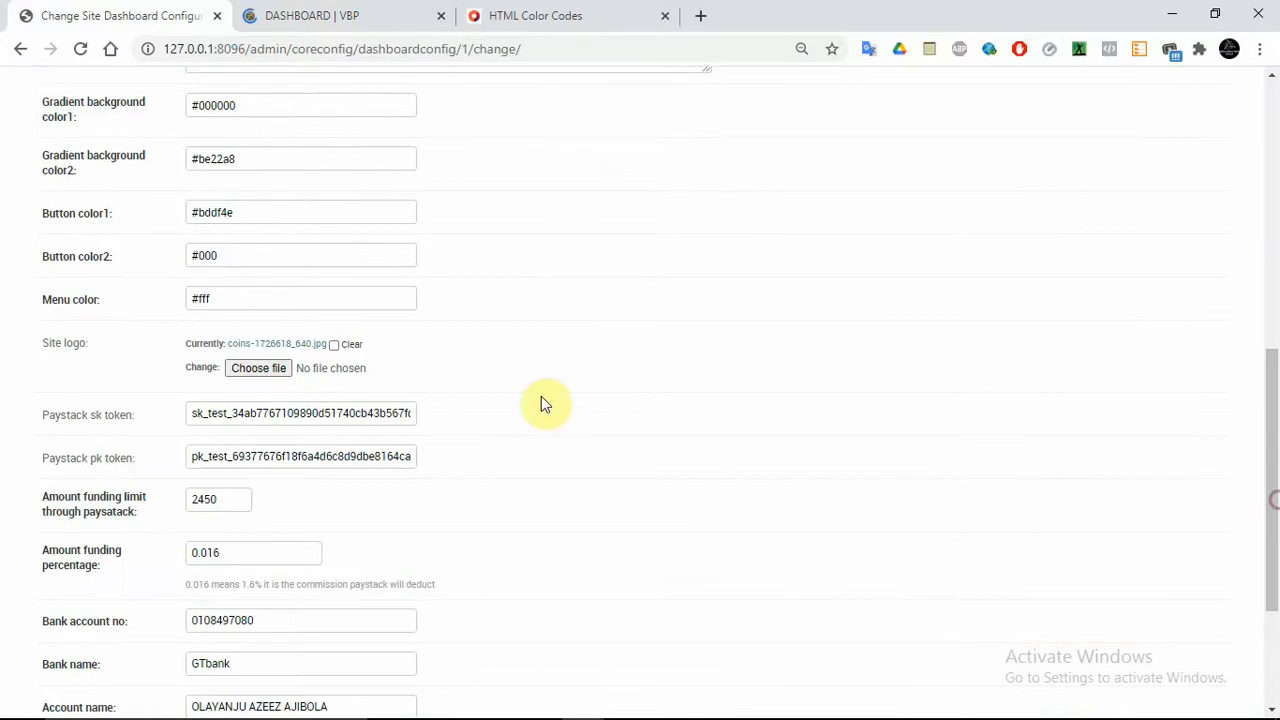
pyautogui.doubleClick(226, 108)
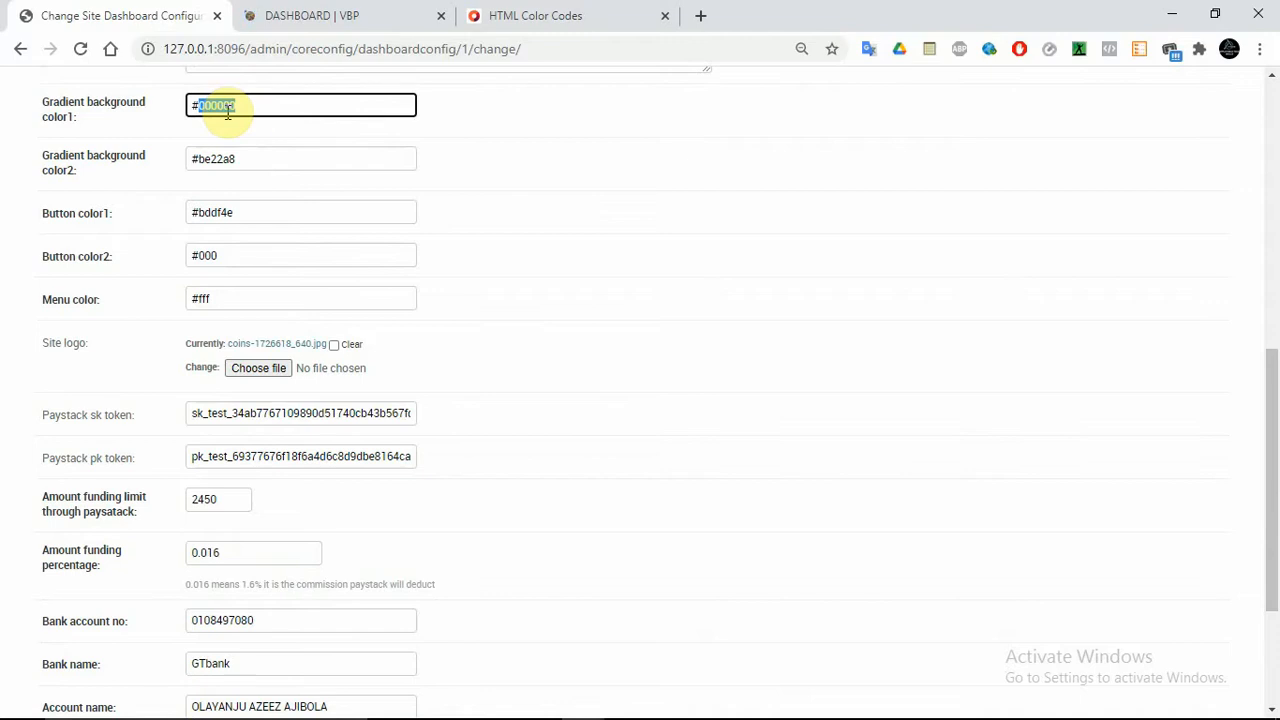
pyautogui.click(300, 15)
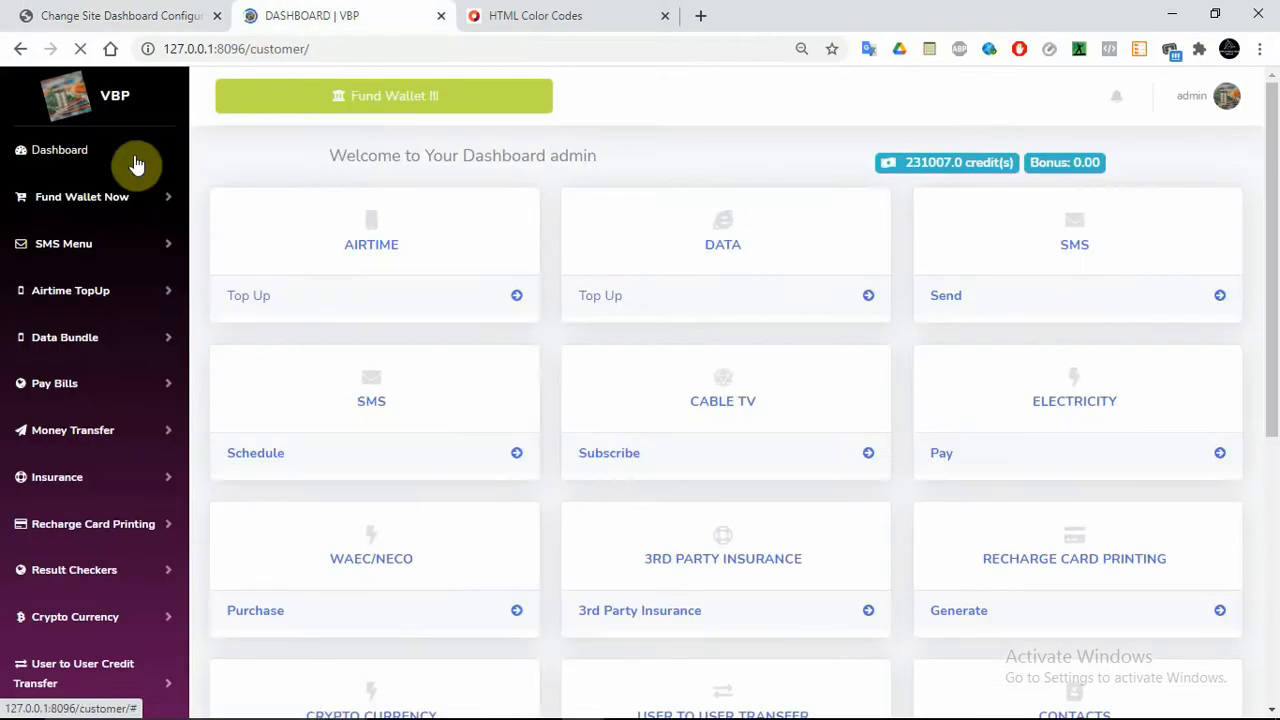
pyautogui.click(128, 14)
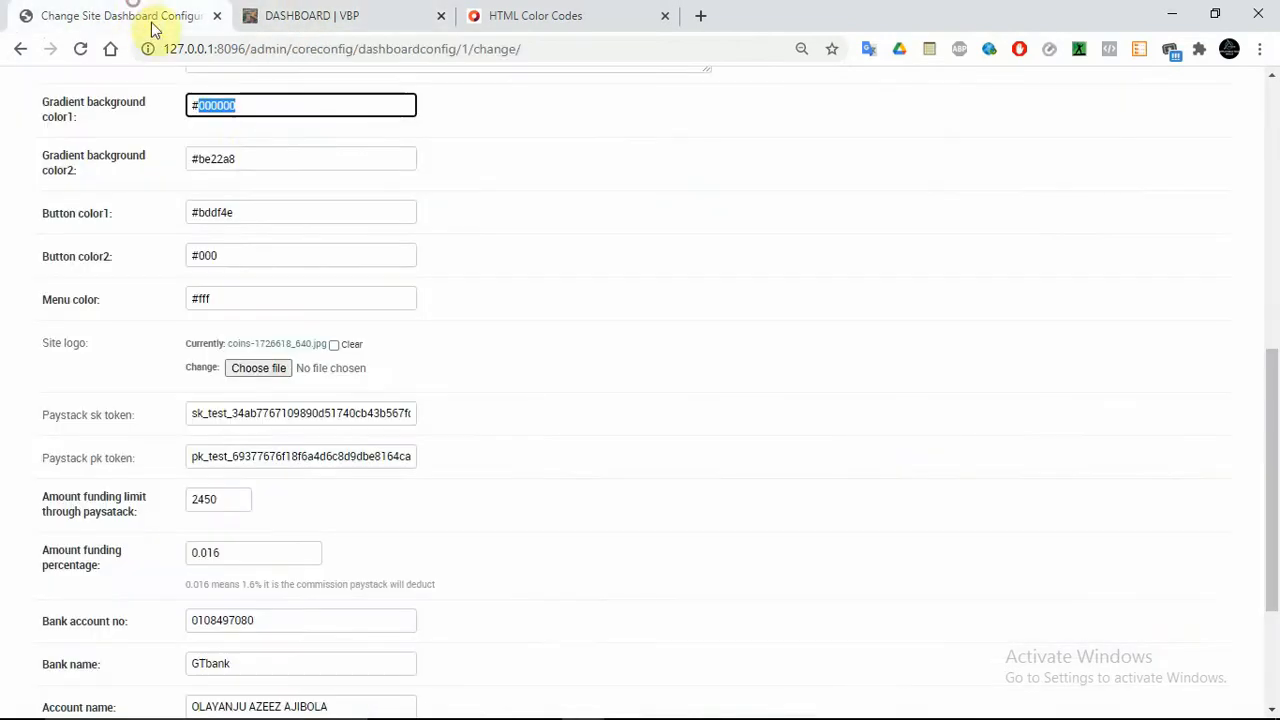
pyautogui.tripleClick(260, 100)
pyautogui.tripleClick(263, 157)
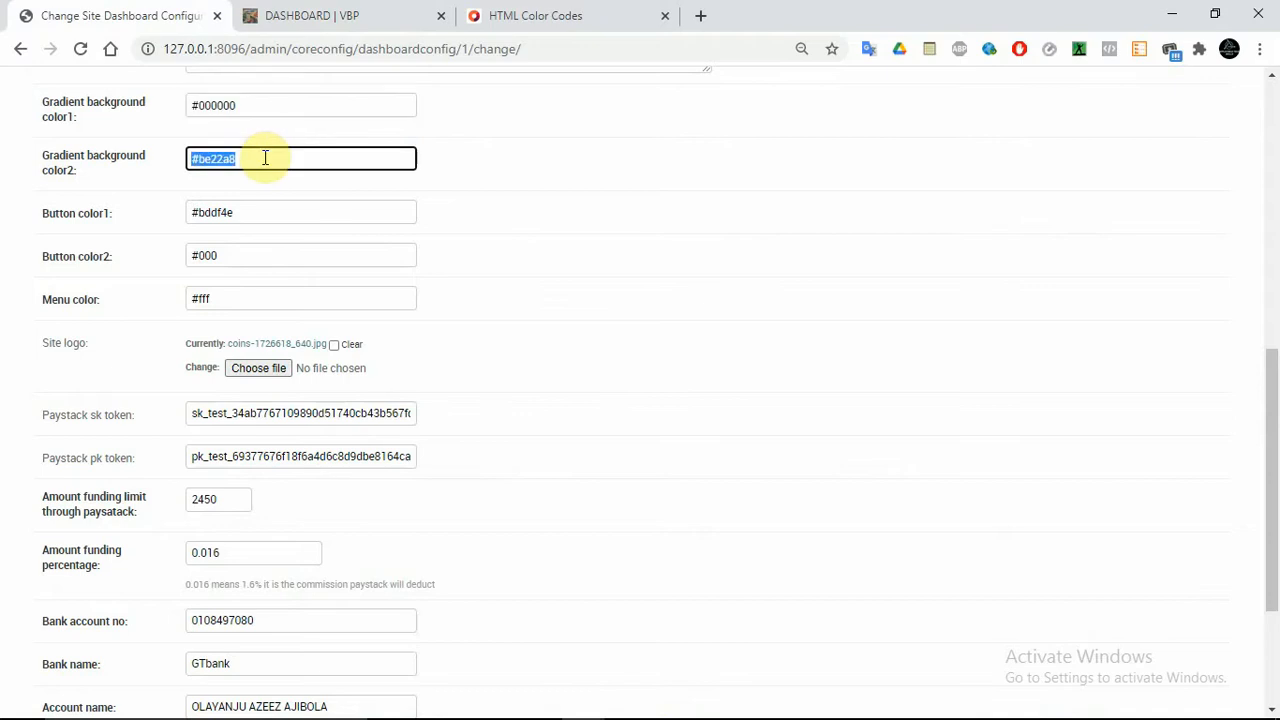
pyautogui.click(523, 12)
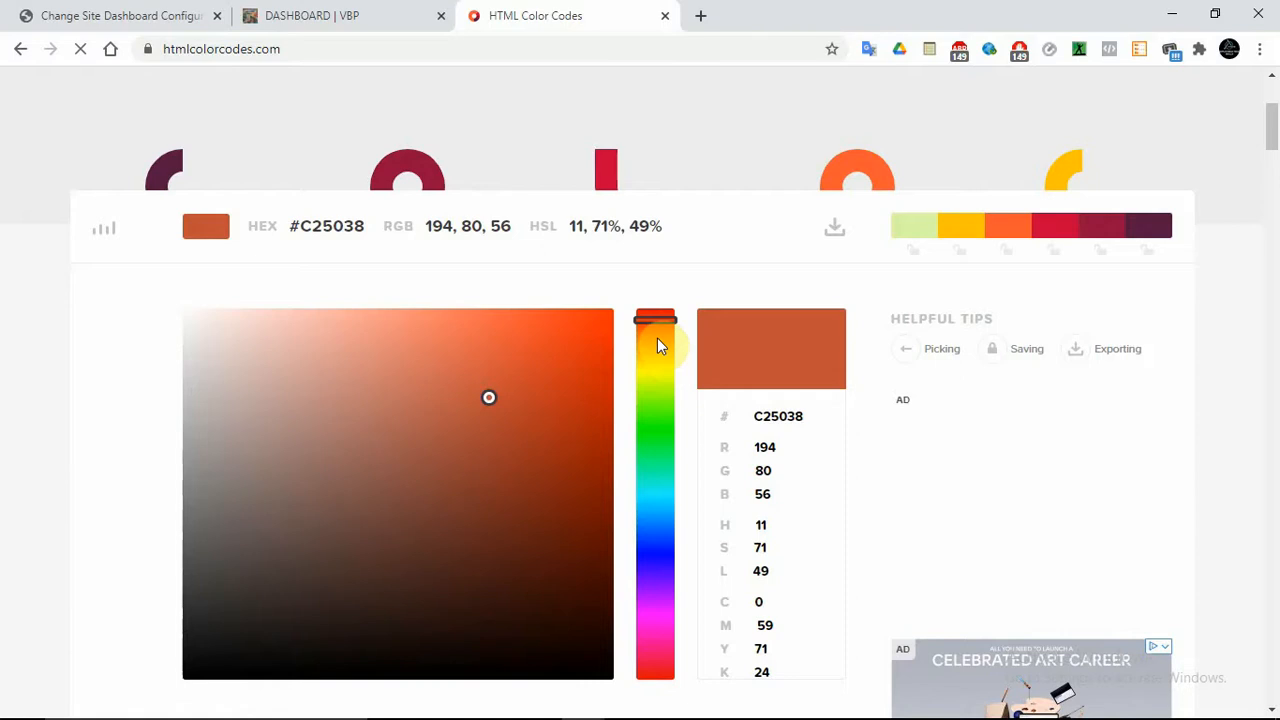
# Pick the brighter orange #E03F1D (RGB 224, 63, 29) and copy its hex code
pyautogui.click(322, 224)
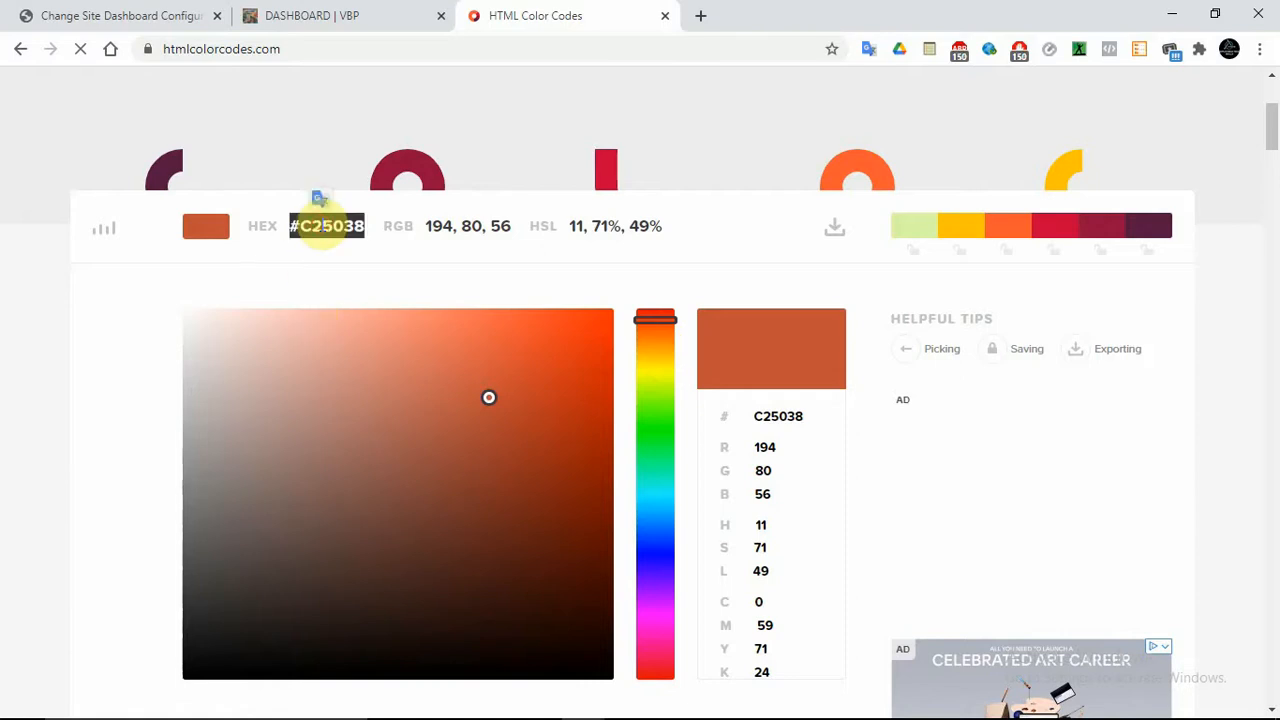
pyautogui.moveTo(491, 403); pyautogui.dragTo(558, 353)
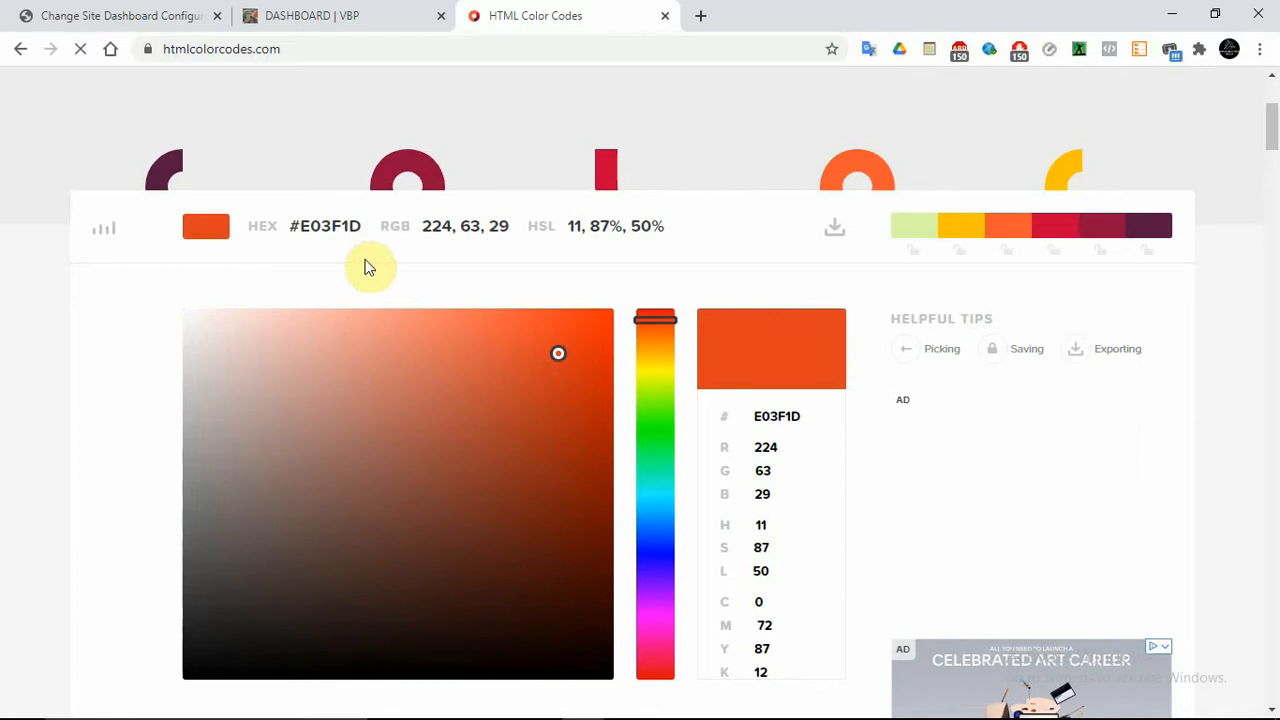
pyautogui.click(329, 224)
pyautogui.rightClick(330, 235)
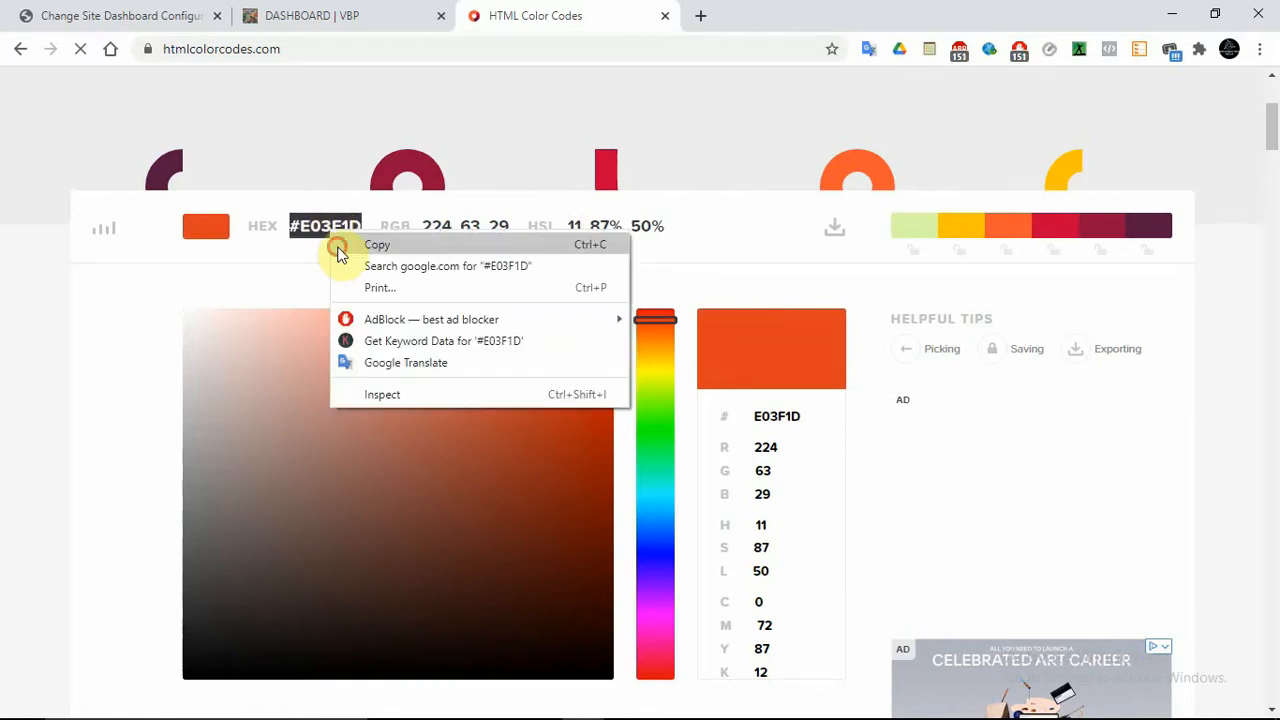
pyautogui.click(337, 248)
pyautogui.click(191, 14)
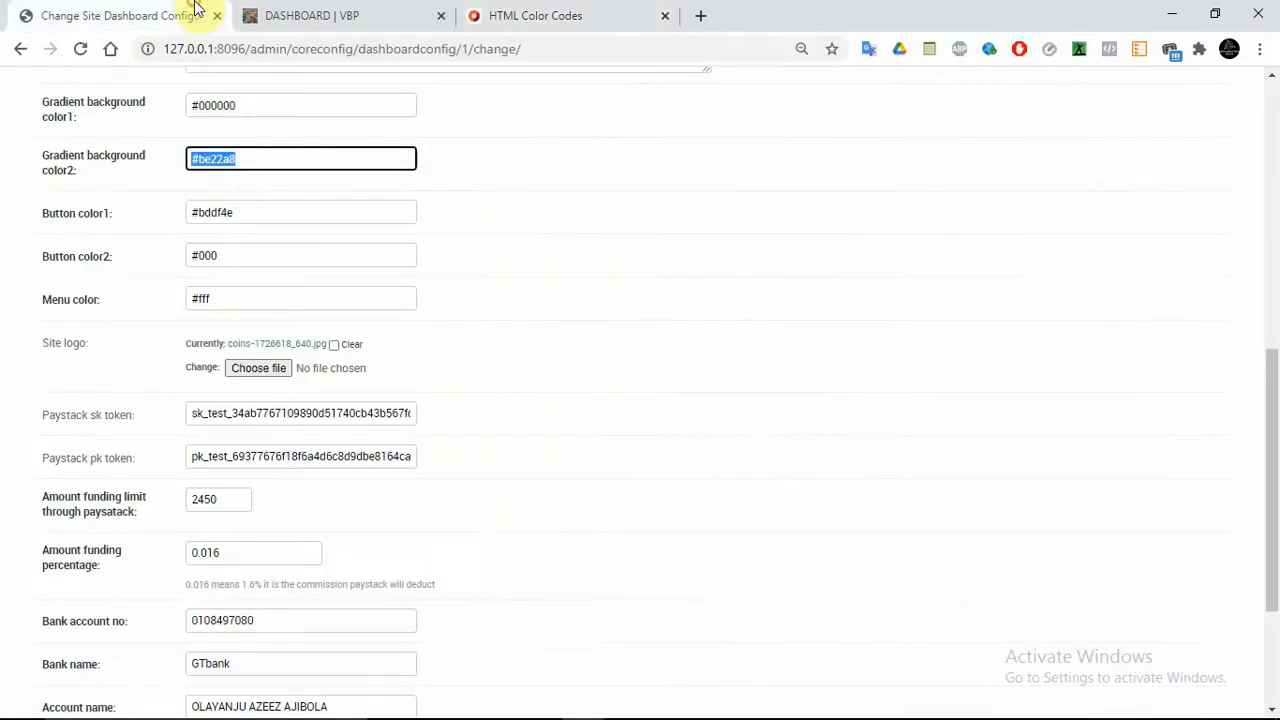
# Put #E03F1D into Gradient background color1 and save with Save and continue editing
pyautogui.click(238, 103)
pyautogui.hotkey('ctrl', 'a')
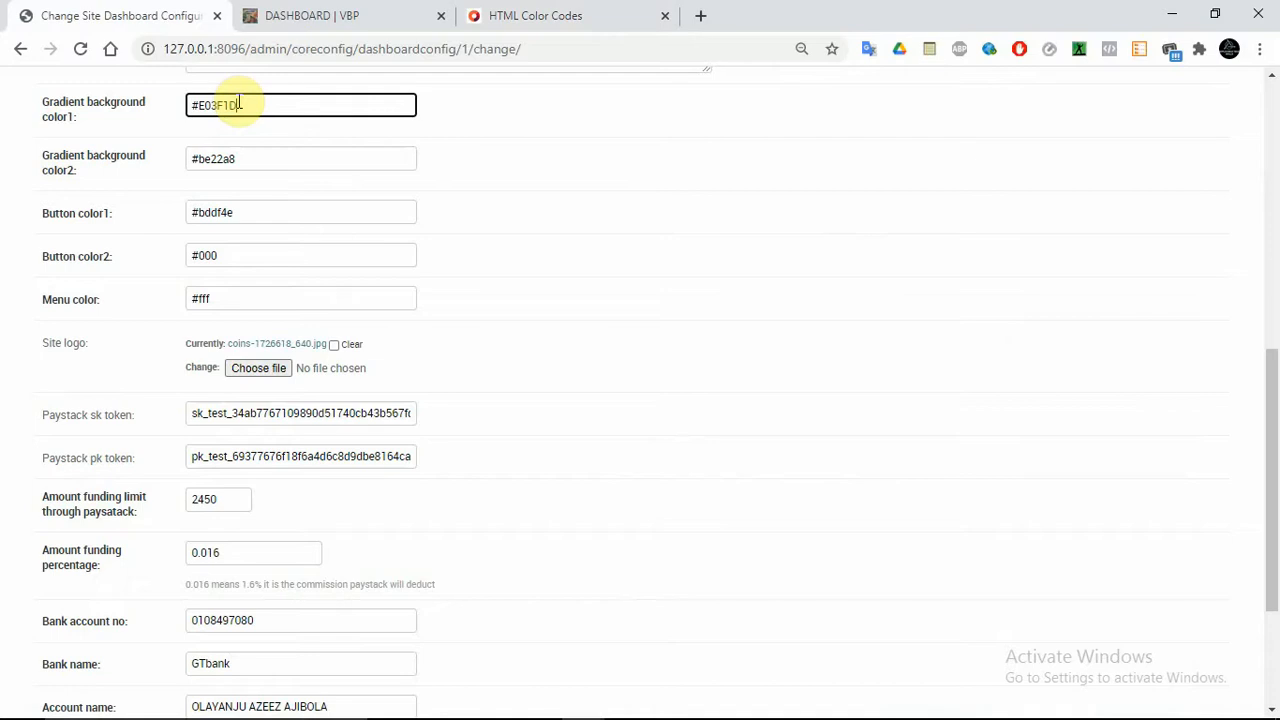
pyautogui.moveTo(1275, 484); pyautogui.dragTo(1275, 576)
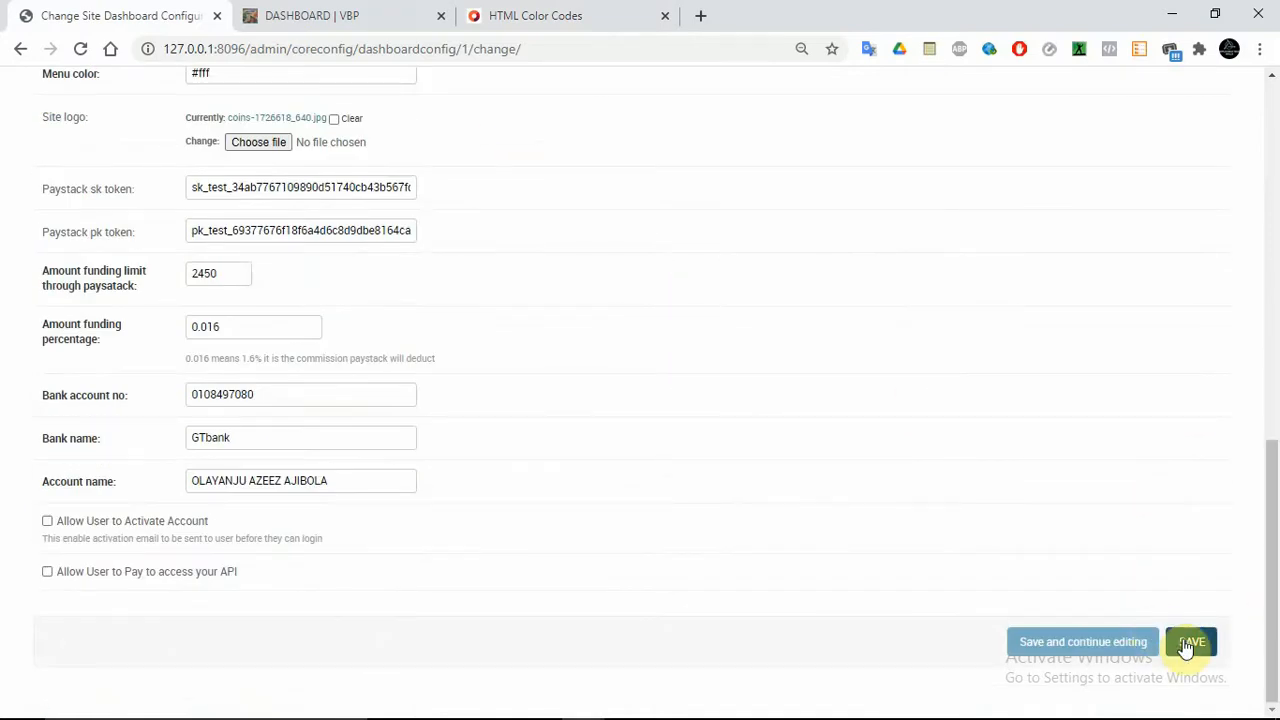
pyautogui.click(1115, 641)
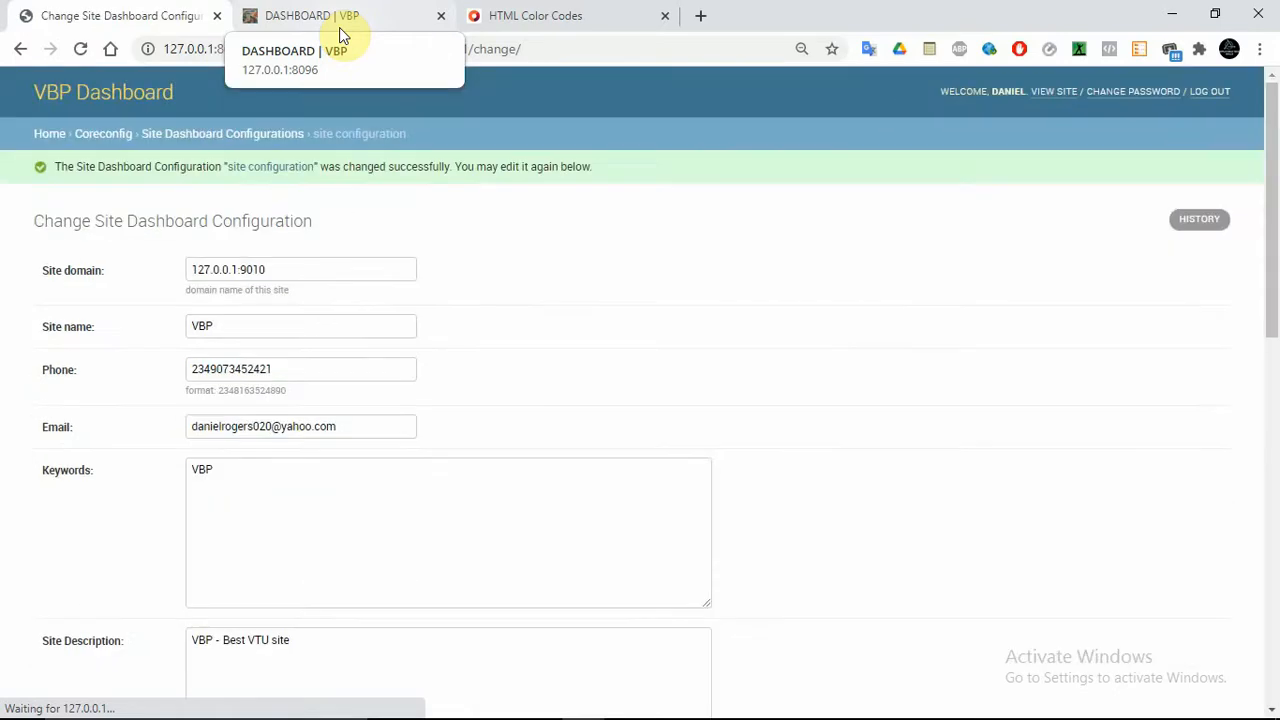
# Reload the customer dashboard to check the new gradient colour
pyautogui.click(339, 27)
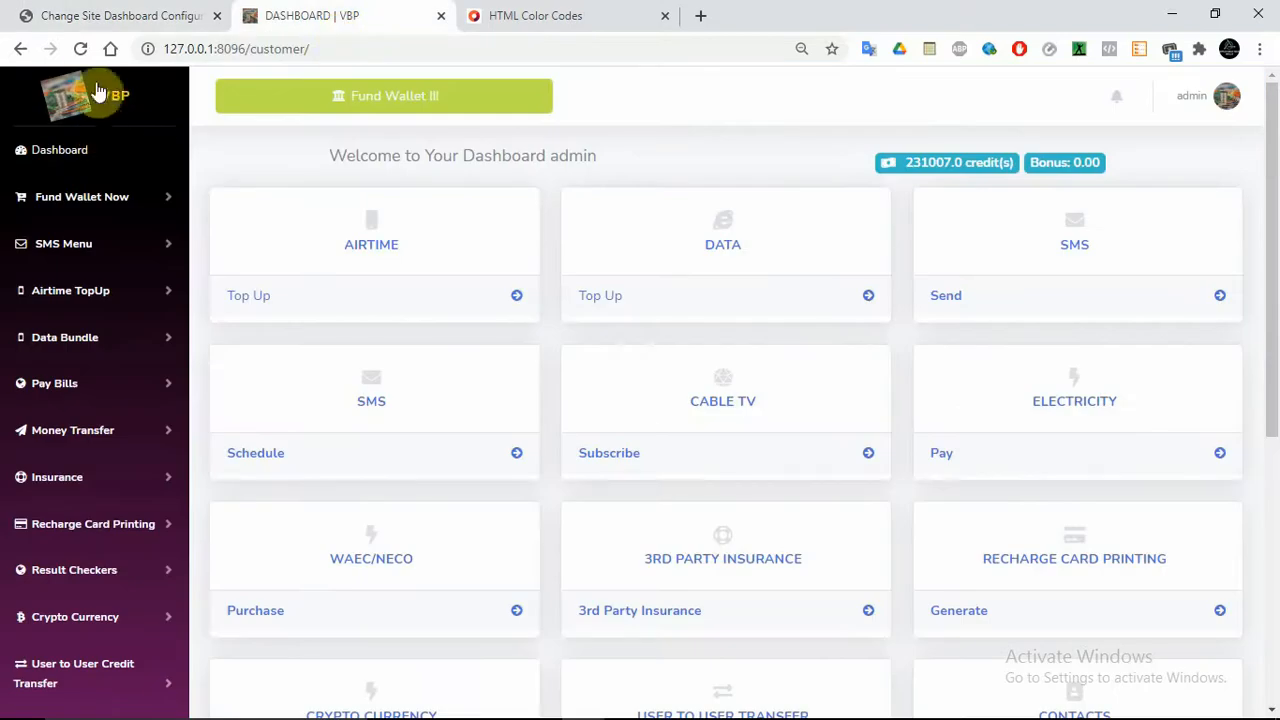
pyautogui.click(81, 52)
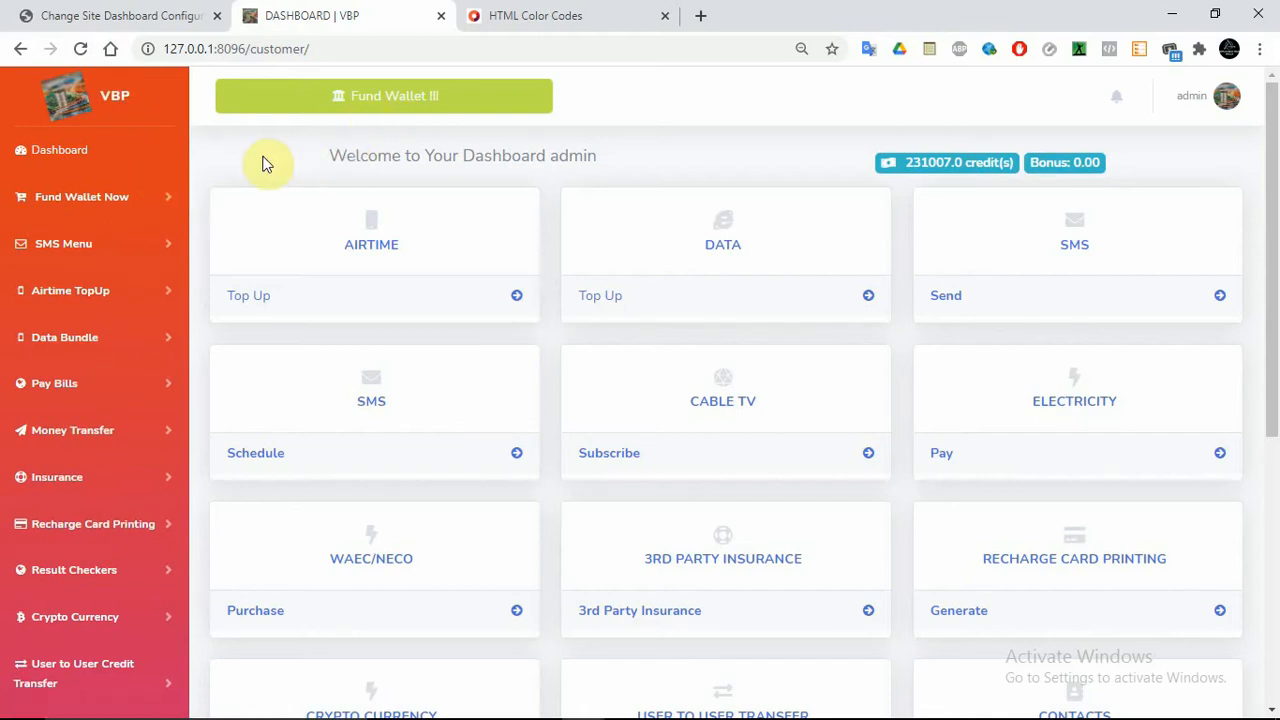
pyautogui.click(86, 15)
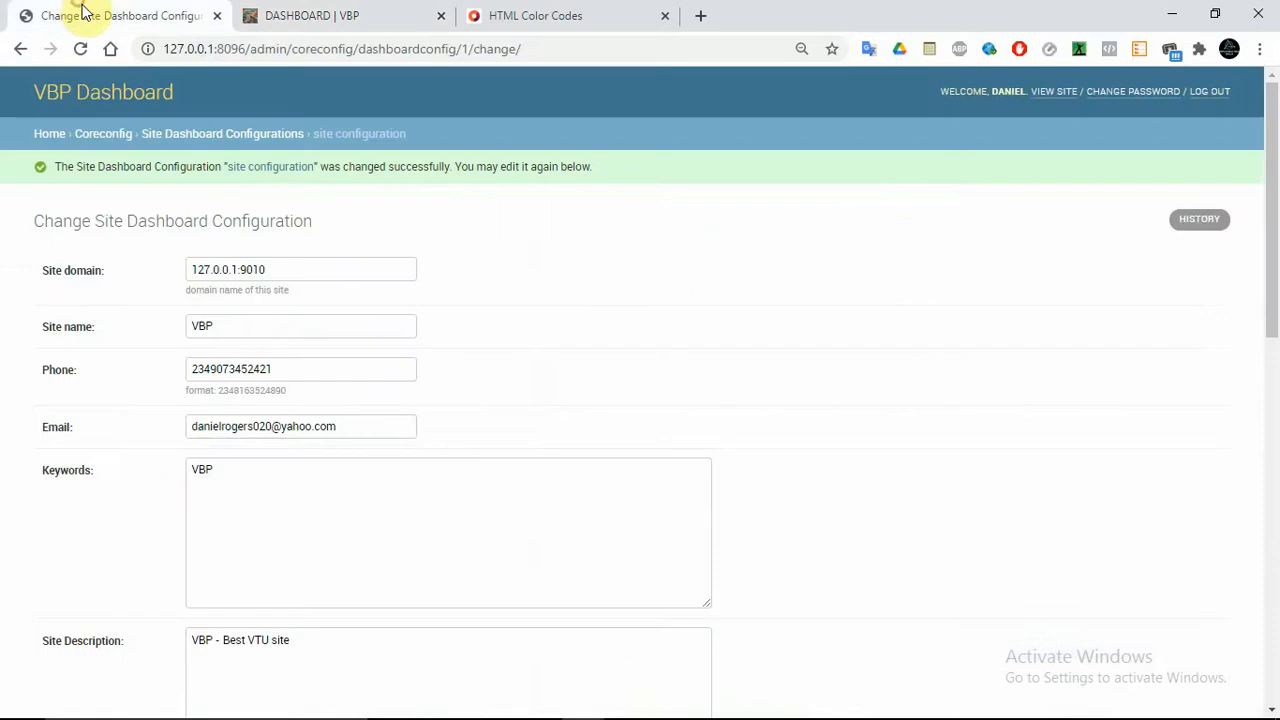
pyautogui.moveTo(1277, 218); pyautogui.dragTo(1270, 466)
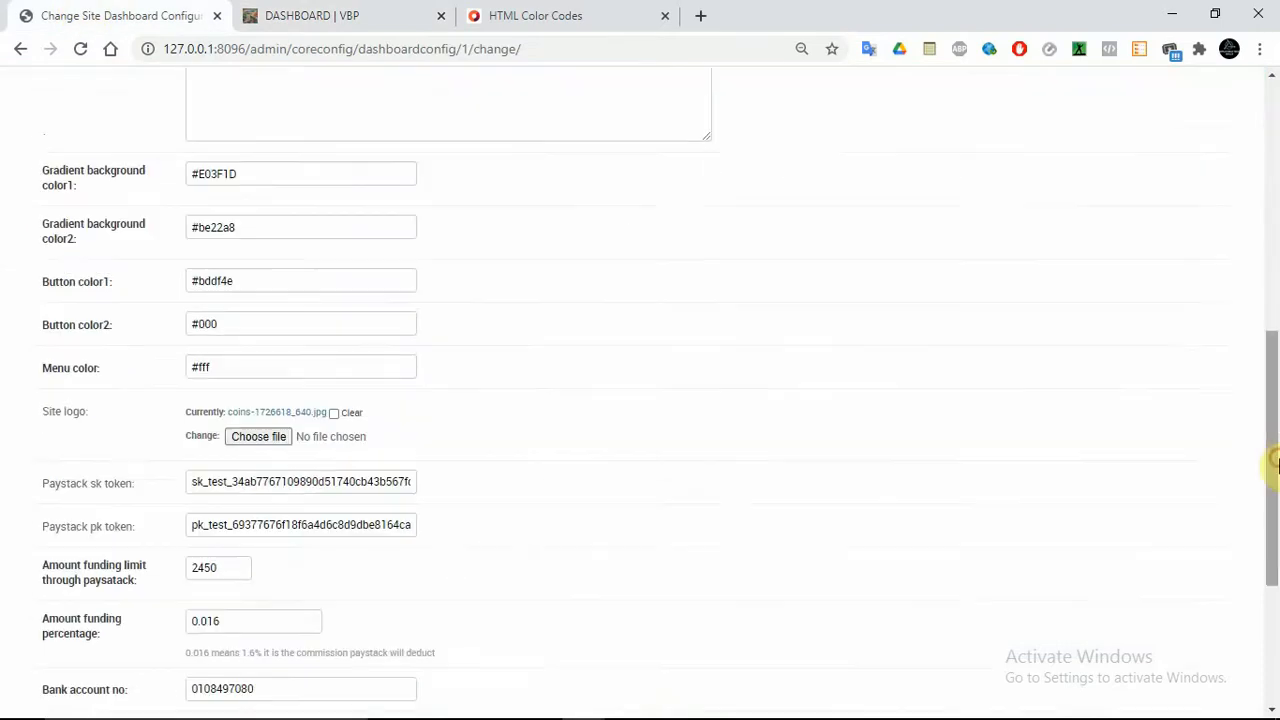
pyautogui.click(300, 14)
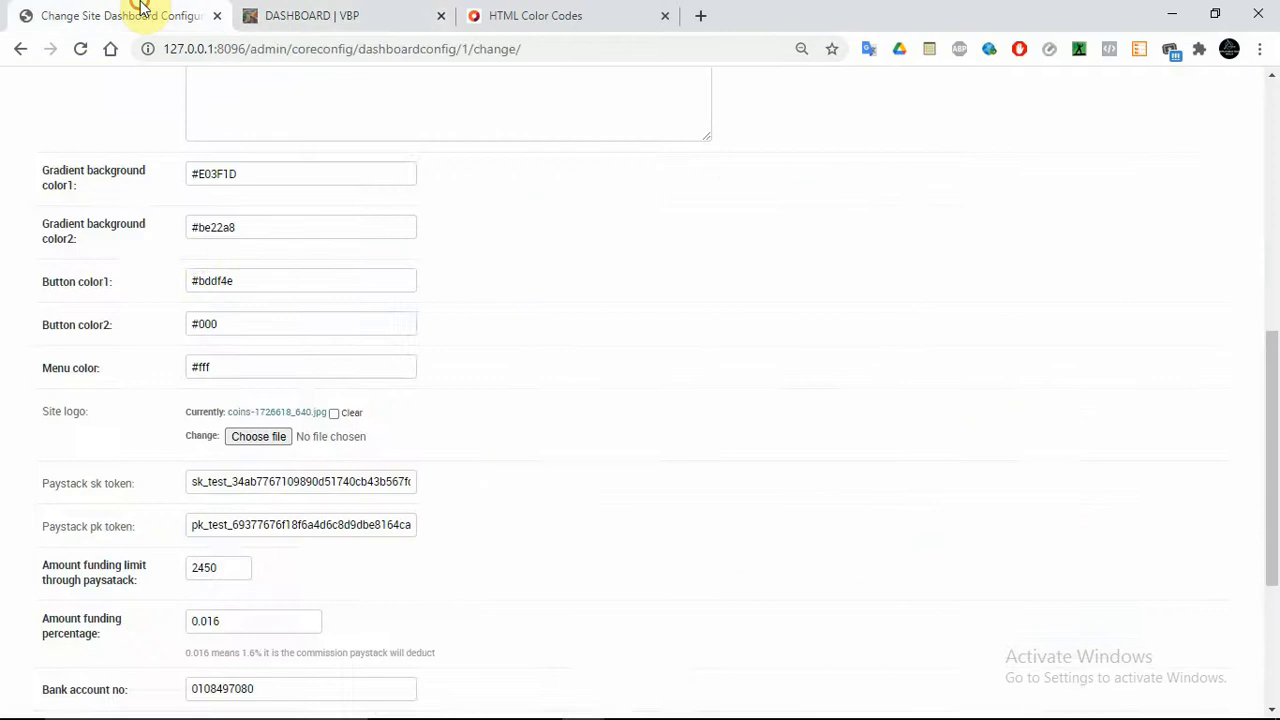
pyautogui.click(137, 15)
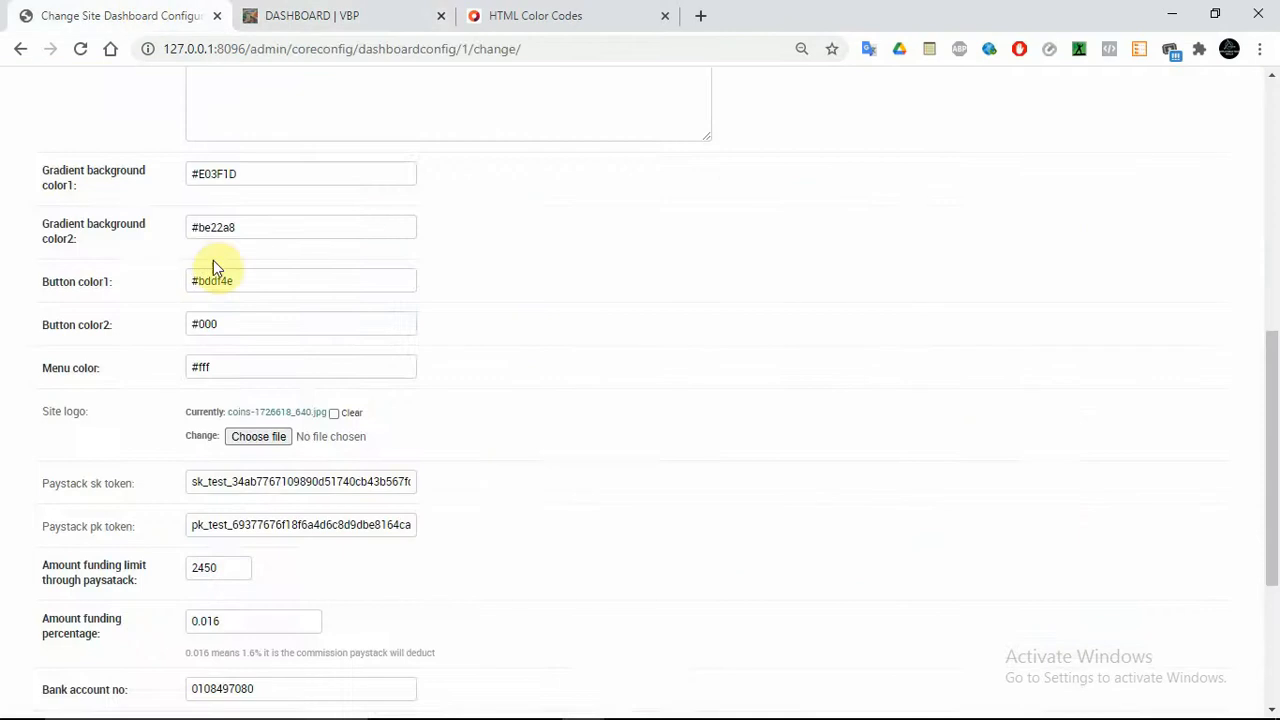
# Paste #E03F1D into Button color1, save, and reload the customer dashboard to verify
pyautogui.doubleClick(340, 275)
pyautogui.doubleClick(340, 275)
pyautogui.hotkey('ctrl', 'v')
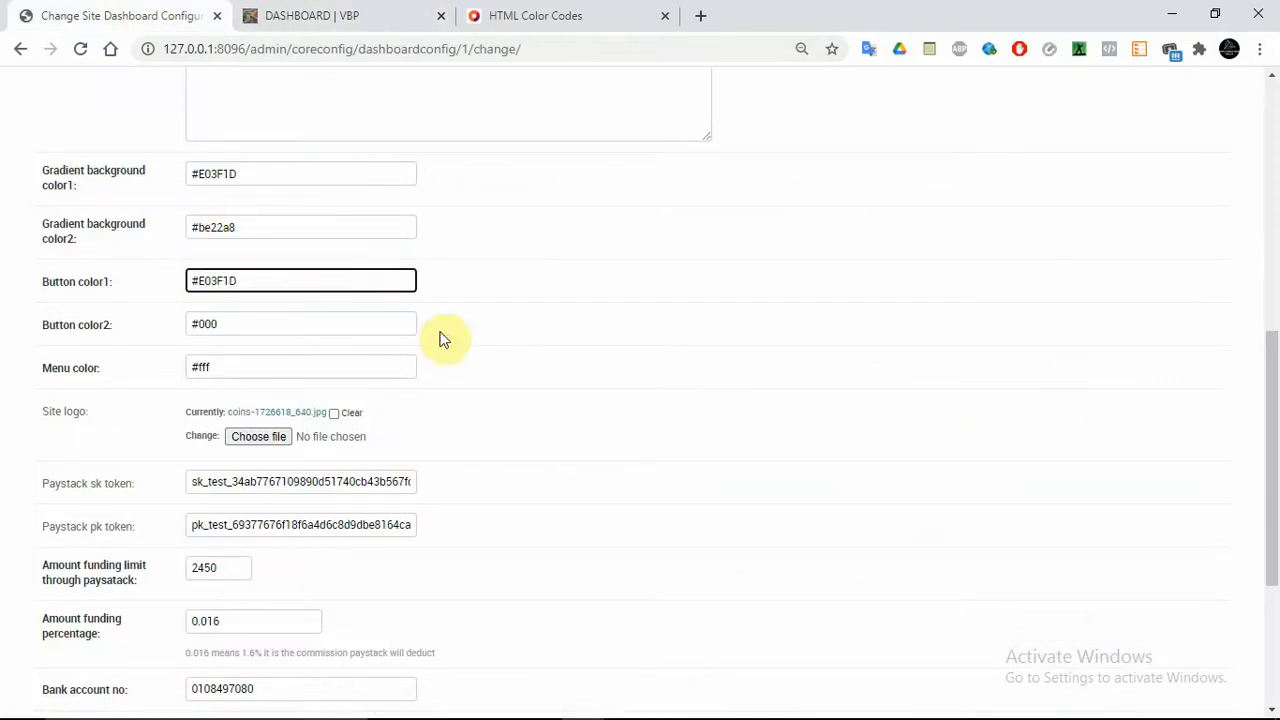
pyautogui.moveTo(1276, 398); pyautogui.dragTo(1268, 604)
pyautogui.click(1145, 636)
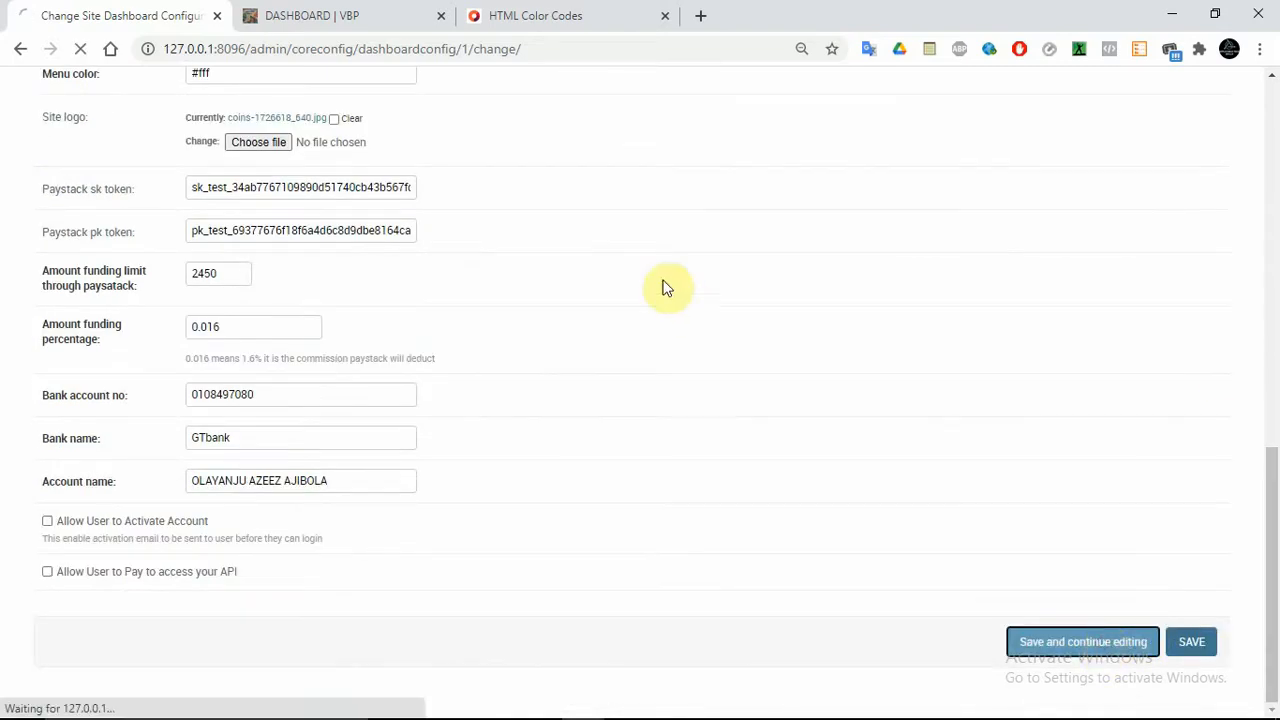
pyautogui.click(397, 16)
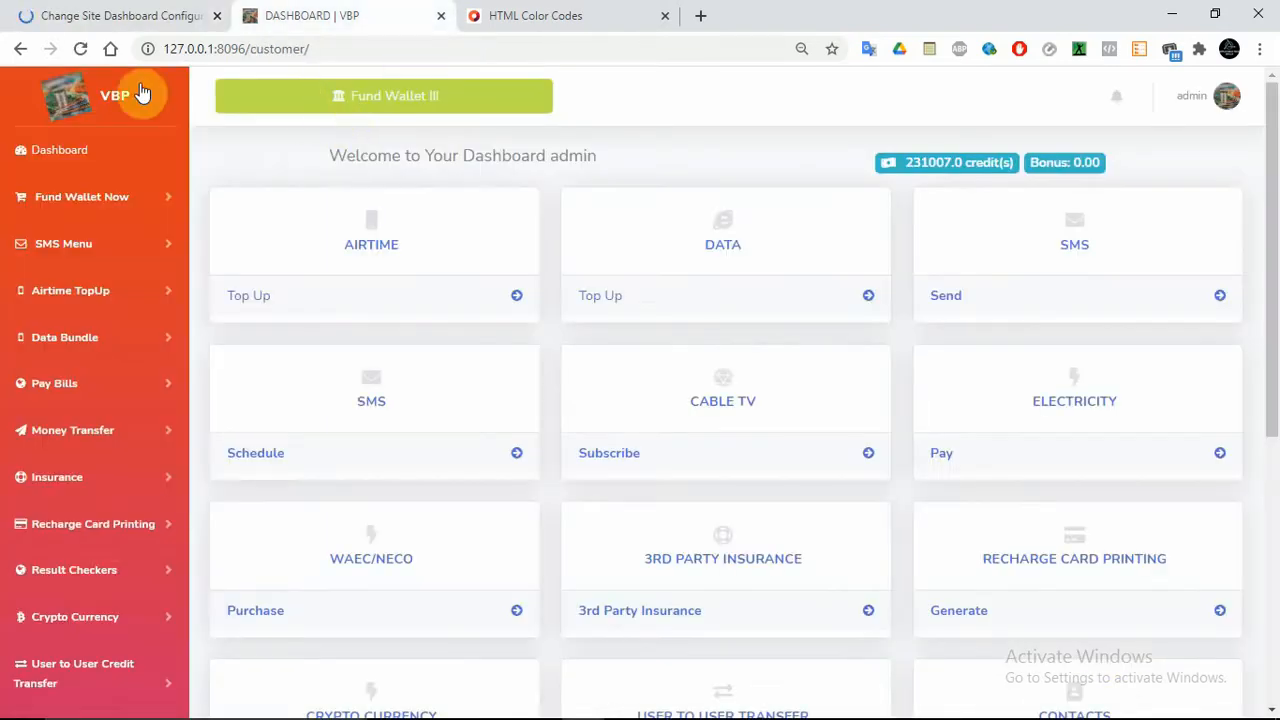
pyautogui.click(80, 50)
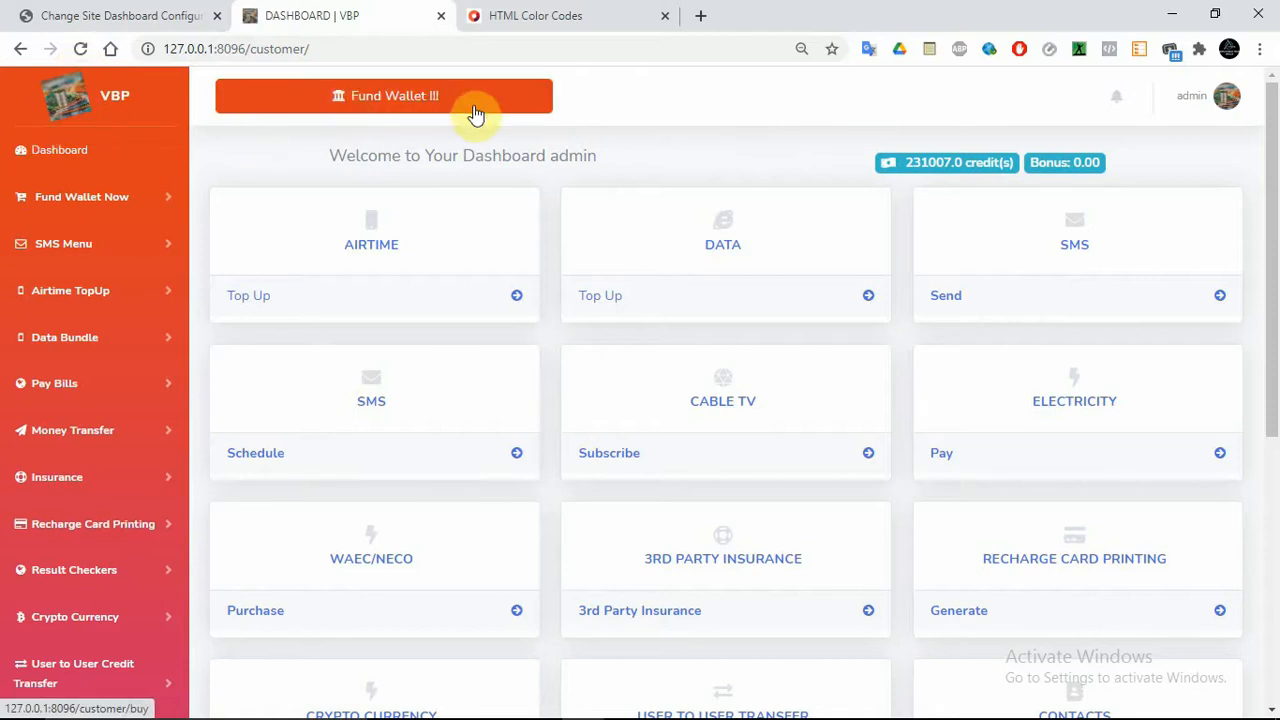
pyautogui.click(114, 15)
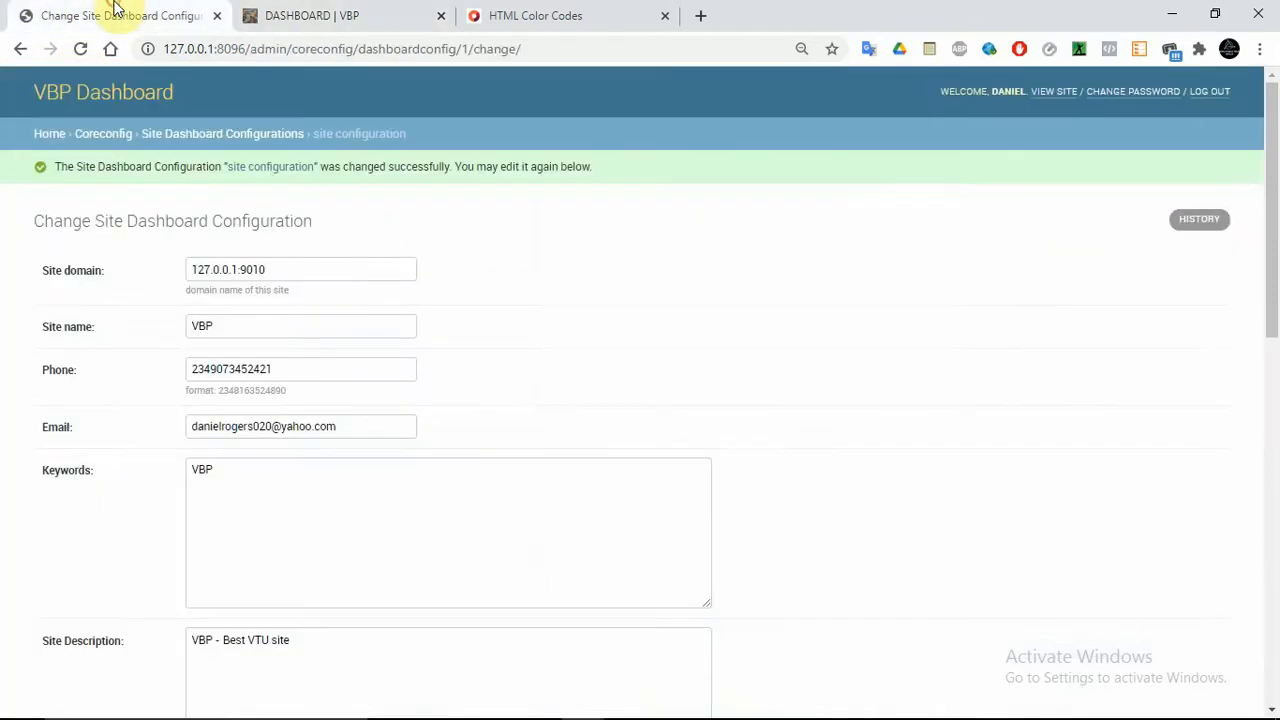
pyautogui.moveTo(1272, 160); pyautogui.dragTo(1277, 387)
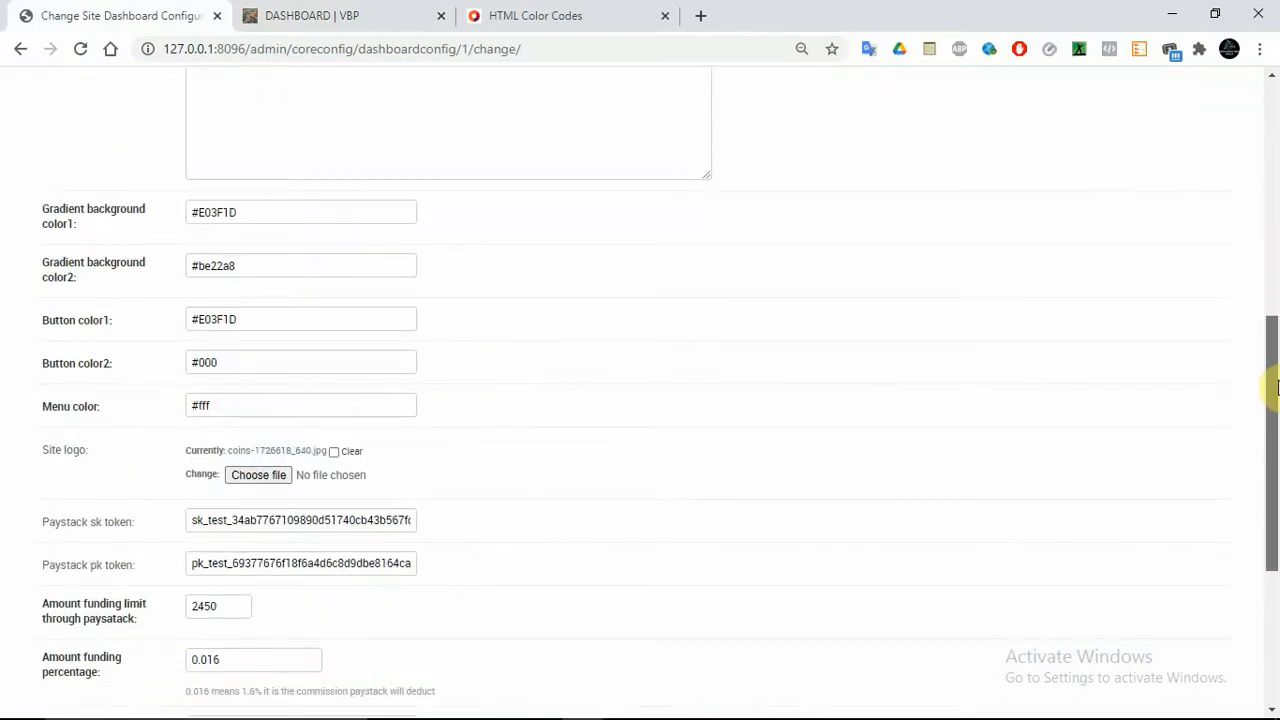
pyautogui.moveTo(1277, 387); pyautogui.dragTo(1277, 477)
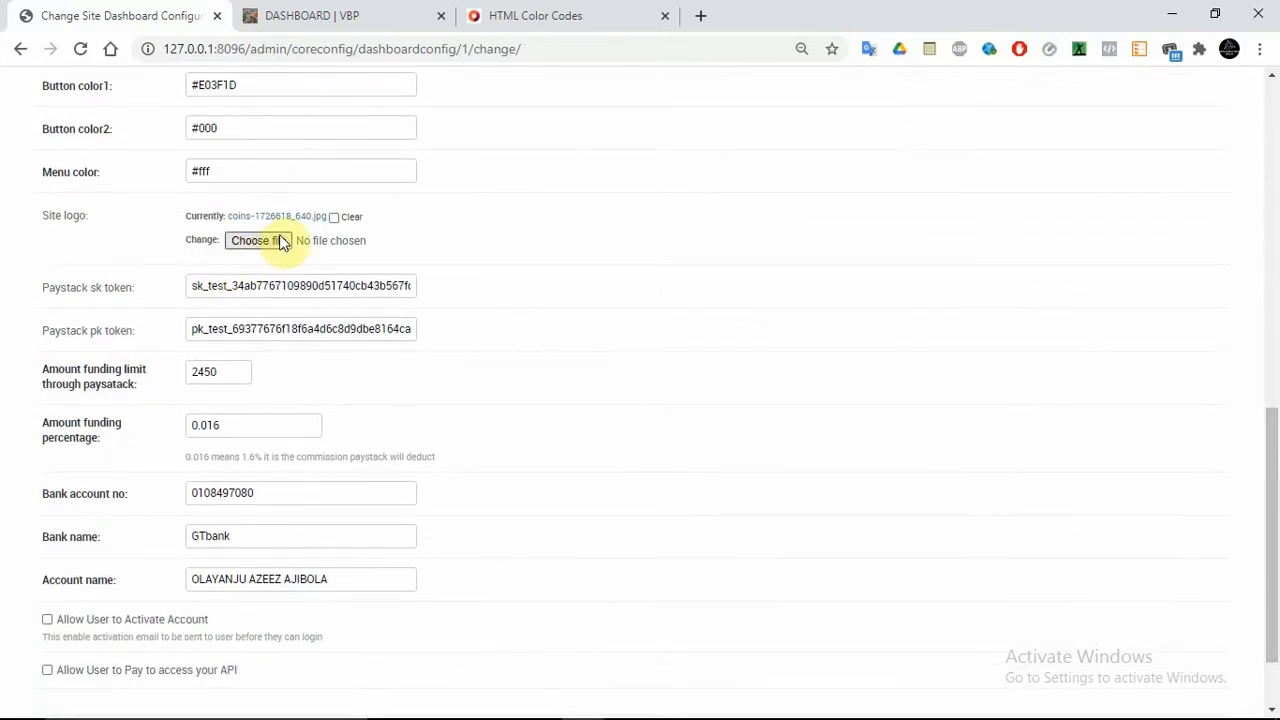
pyautogui.click(326, 14)
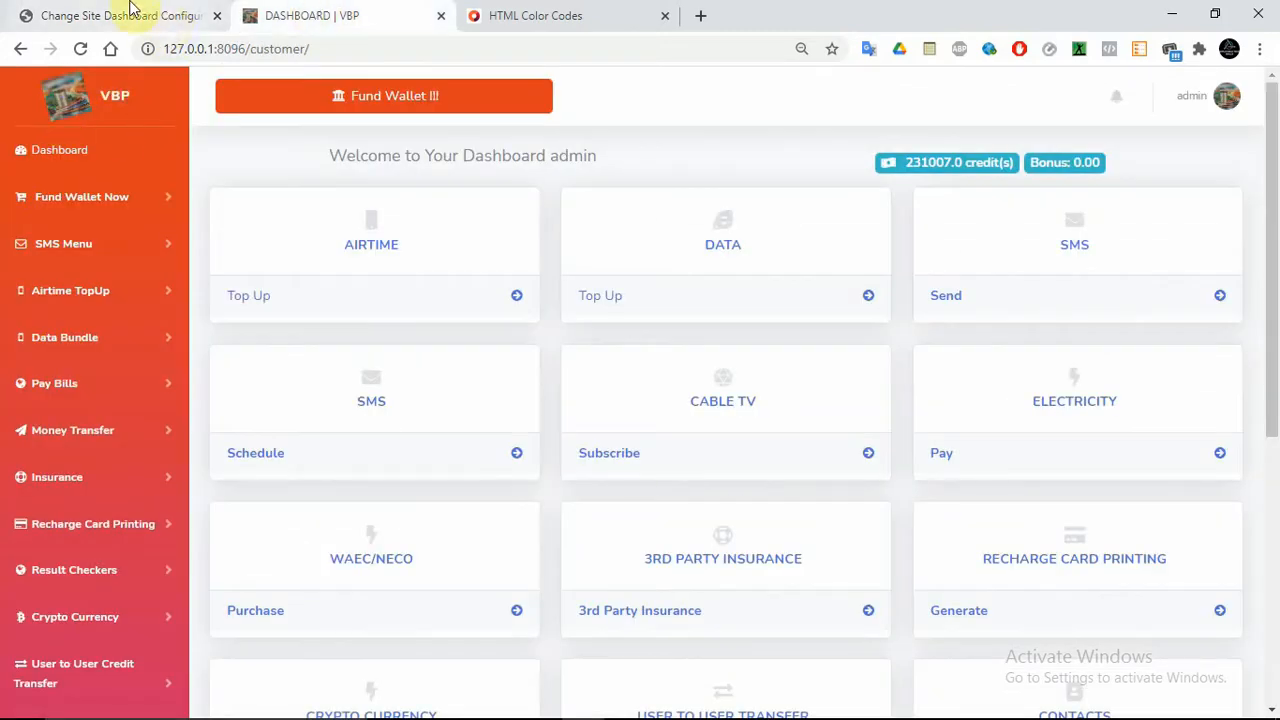
pyautogui.click(132, 14)
pyautogui.doubleClick(198, 287)
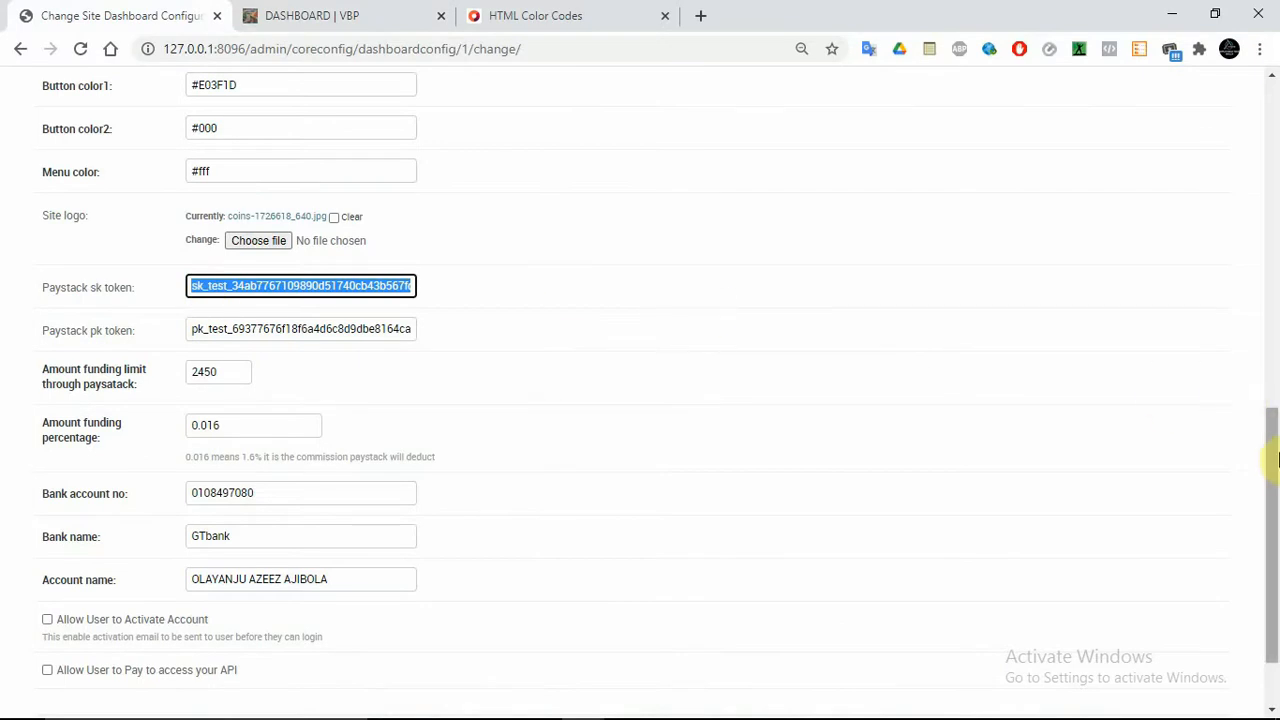
pyautogui.moveTo(1272, 430); pyautogui.dragTo(1275, 487)
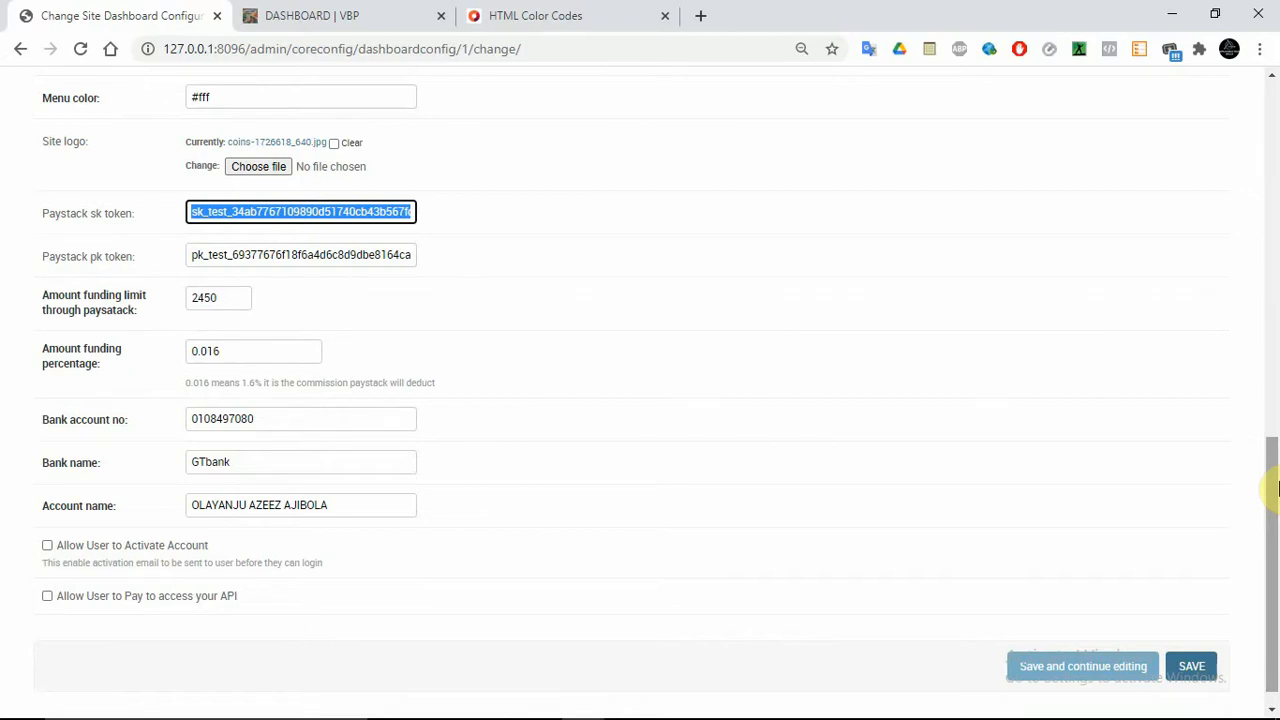
pyautogui.doubleClick(195, 300)
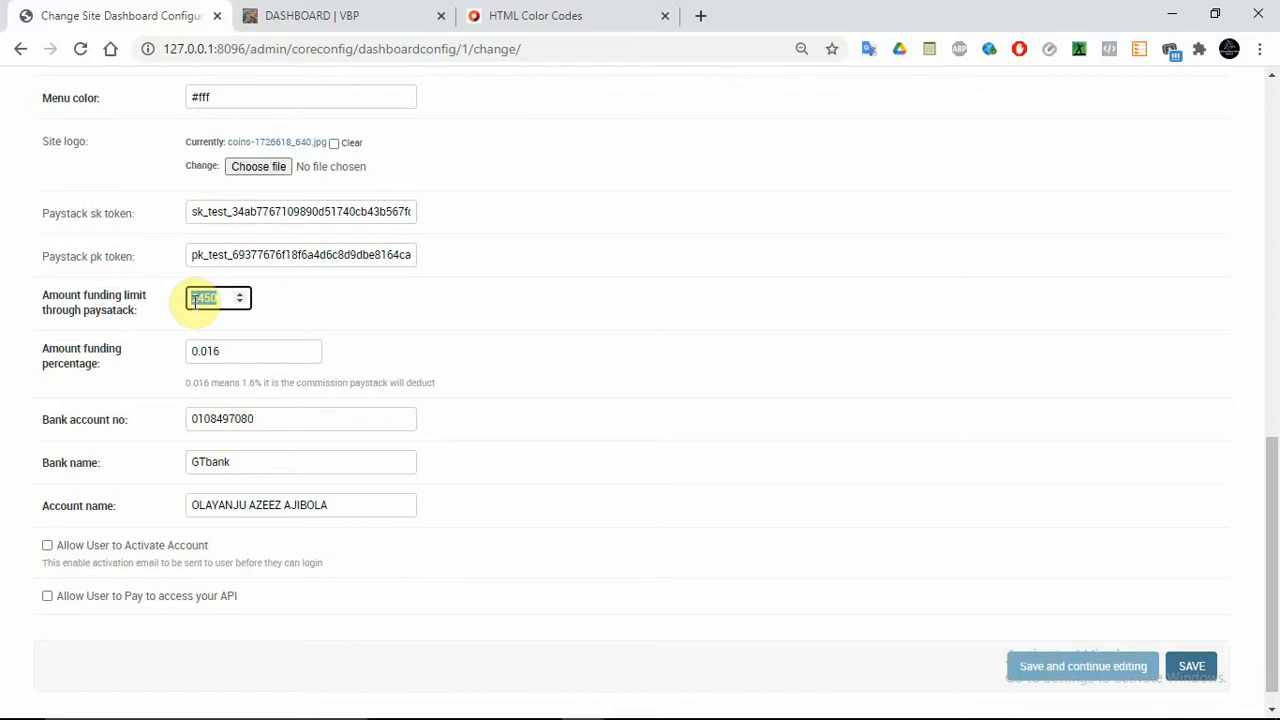
# Check the 0.016 funding percentage, 2450 funding limit and bank account, then return to the customer dashboard
pyautogui.doubleClick(70, 350)
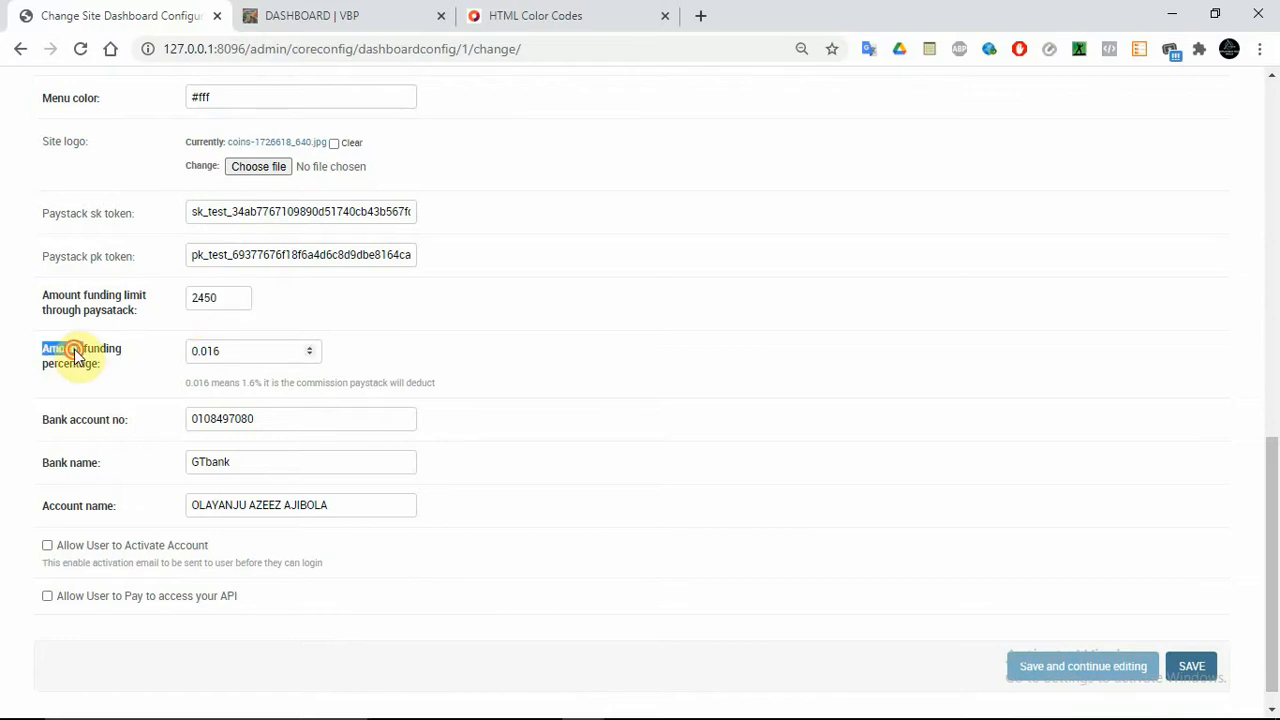
pyautogui.click(137, 351)
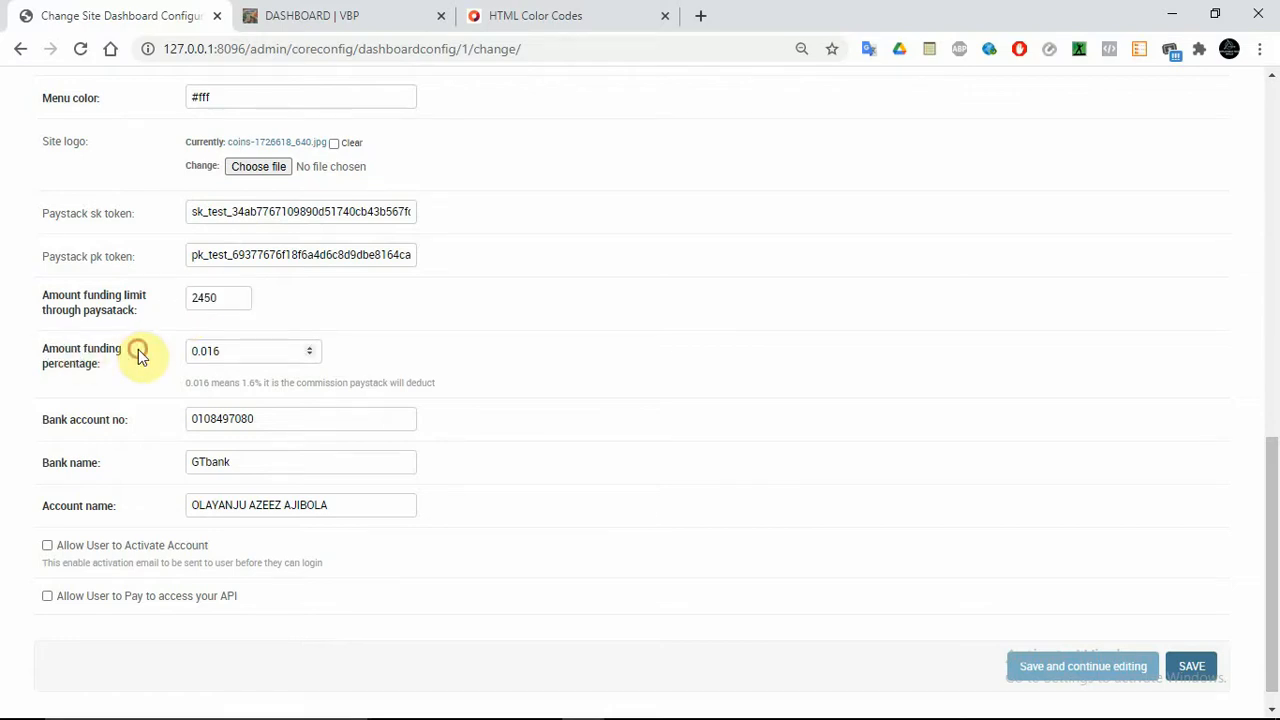
pyautogui.doubleClick(209, 355)
pyautogui.doubleClick(209, 355)
pyautogui.click(229, 354)
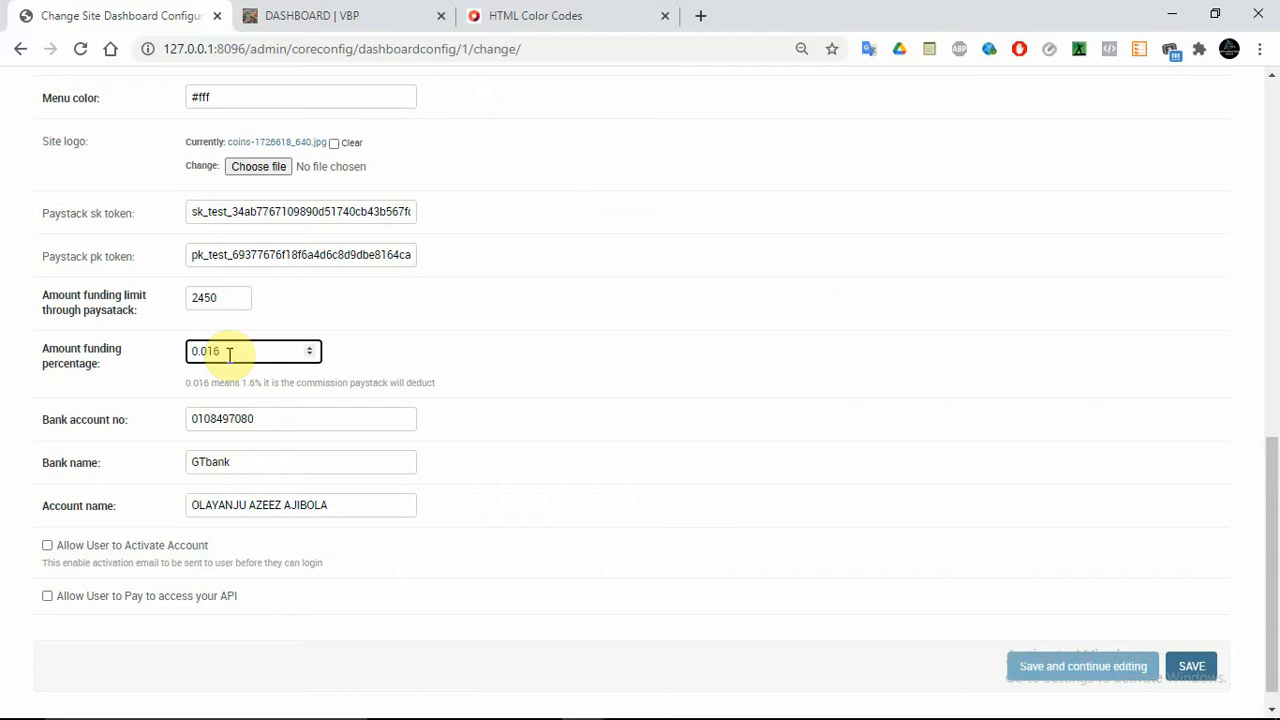
pyautogui.doubleClick(205, 297)
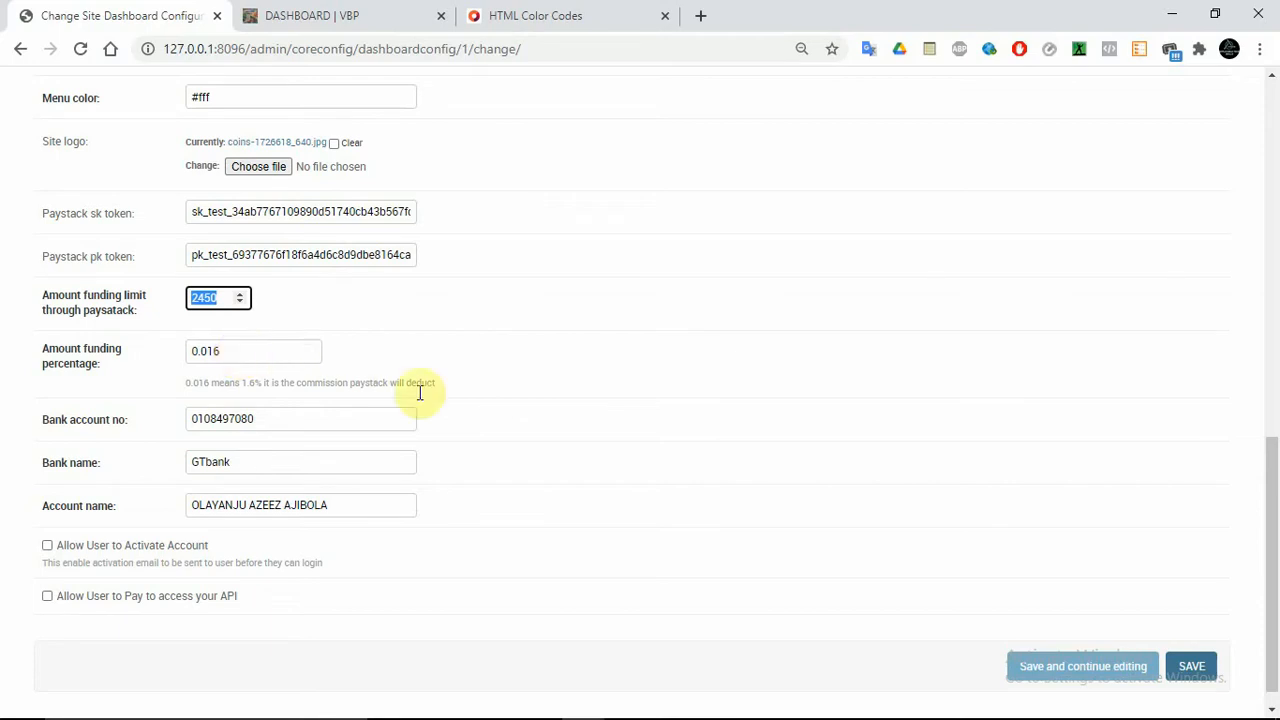
pyautogui.doubleClick(318, 428)
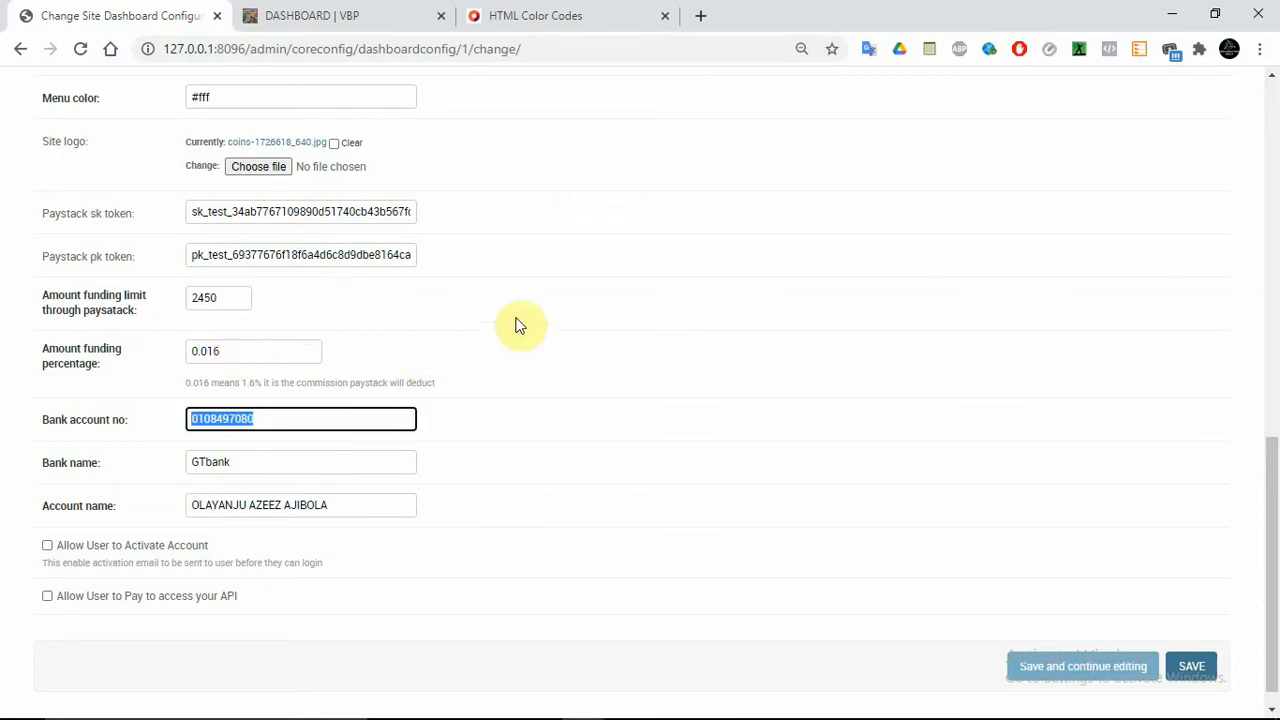
pyautogui.click(371, 10)
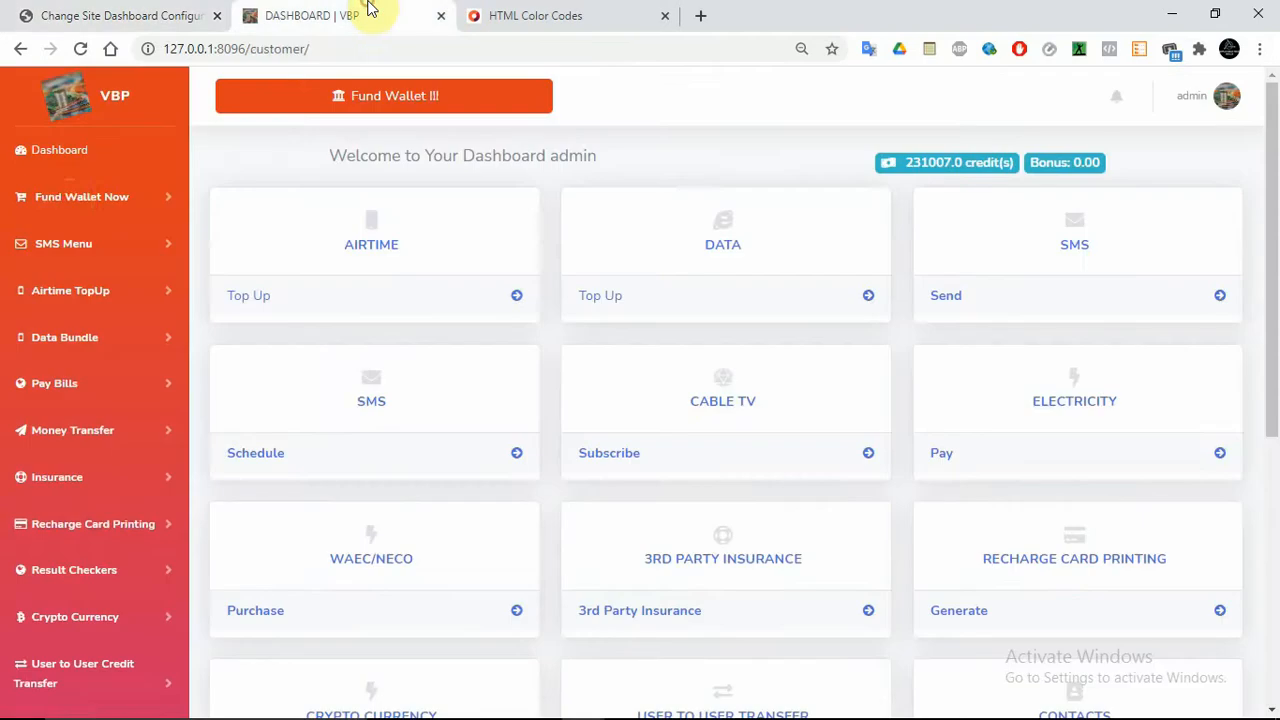
# On the Buy Credits page, verify the #100 - #2450 deposit notes and bank transfer details, then go back to admin
pyautogui.click(69, 198)
pyautogui.click(68, 272)
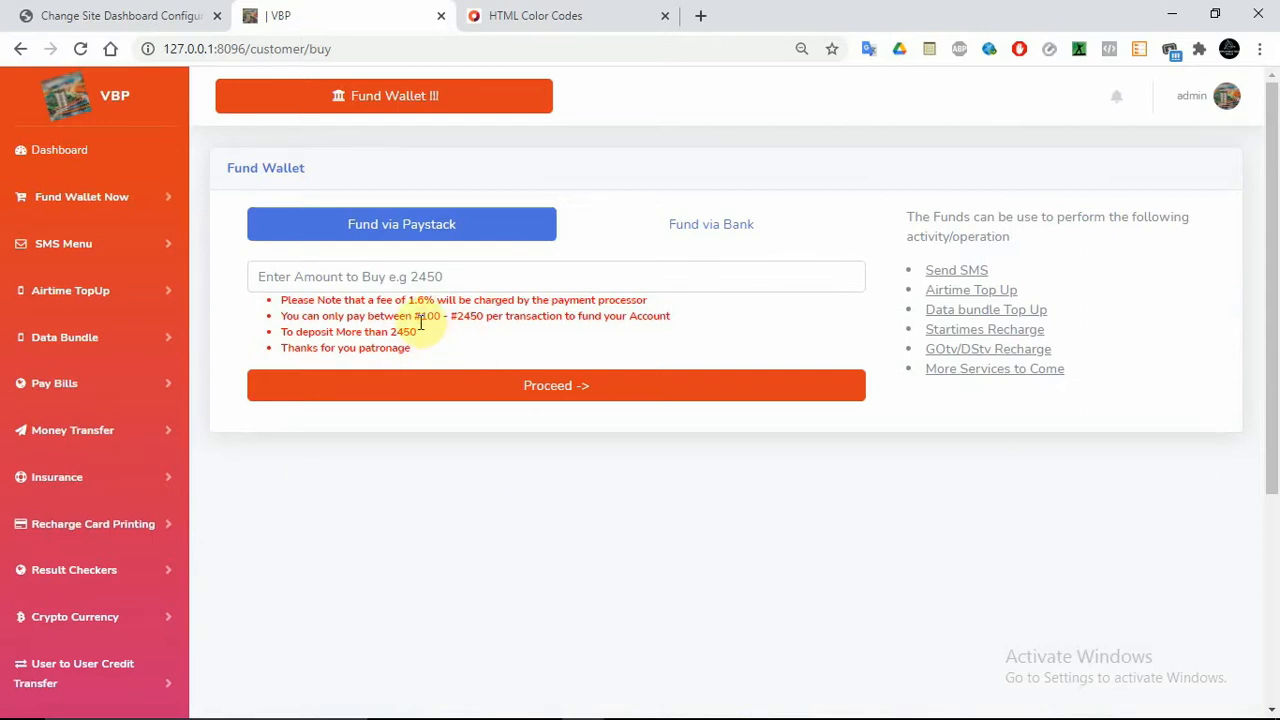
pyautogui.moveTo(412, 316); pyautogui.dragTo(427, 338)
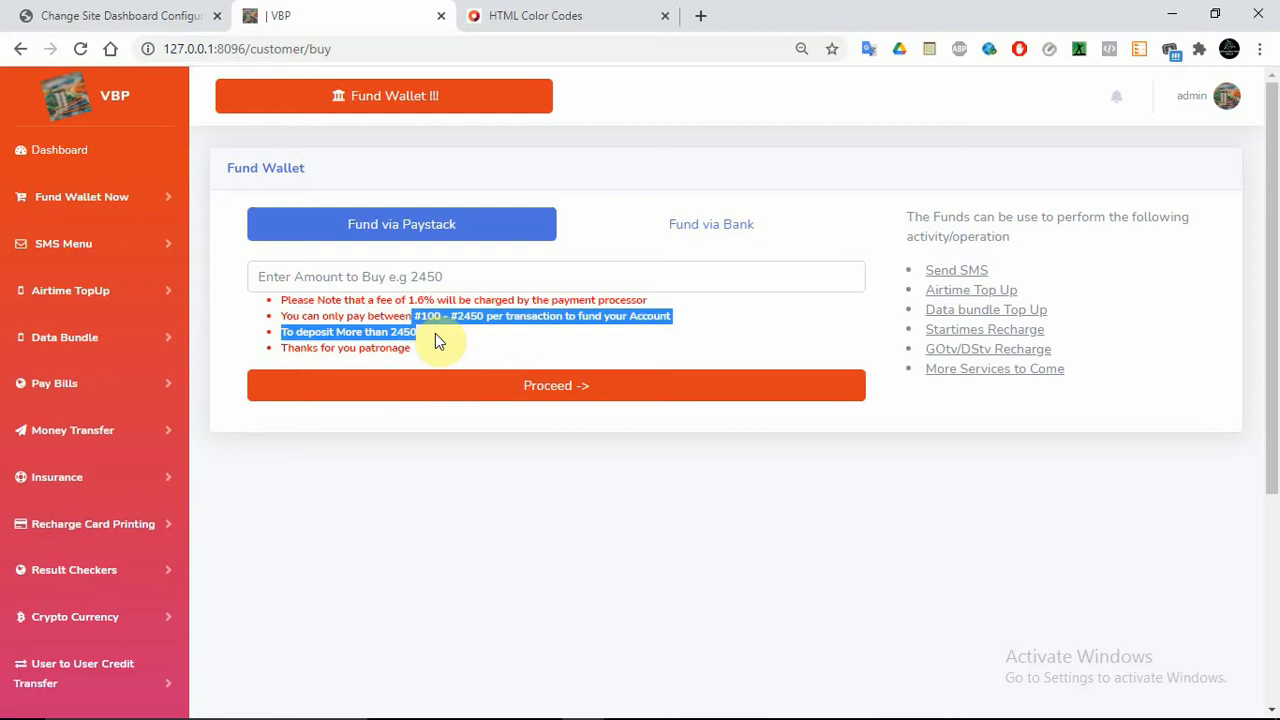
pyautogui.click(420, 333)
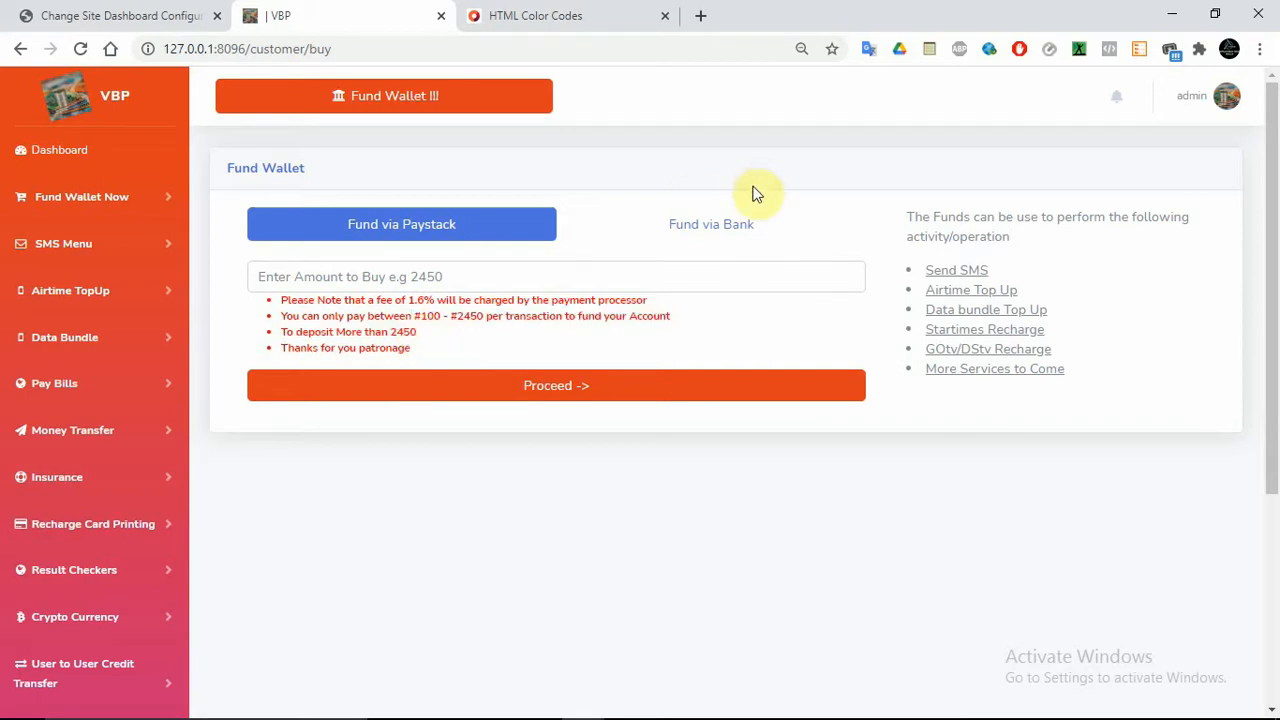
pyautogui.click(708, 228)
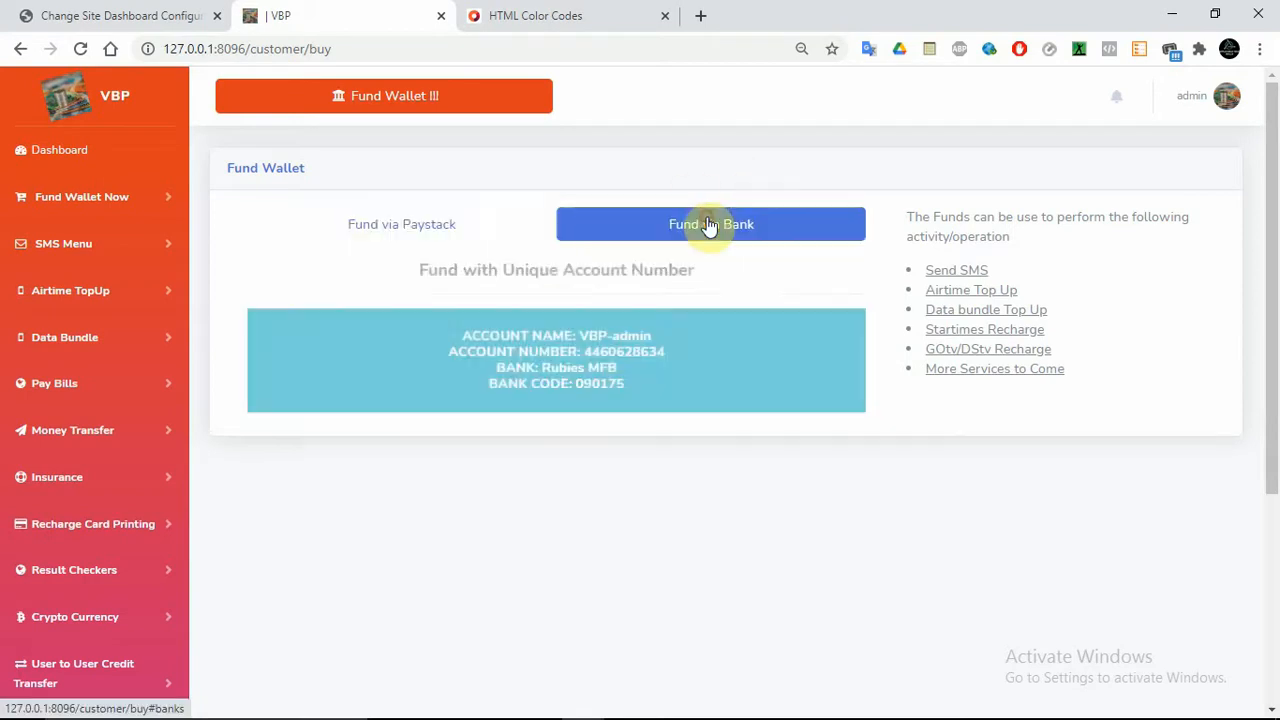
pyautogui.click(305, 227)
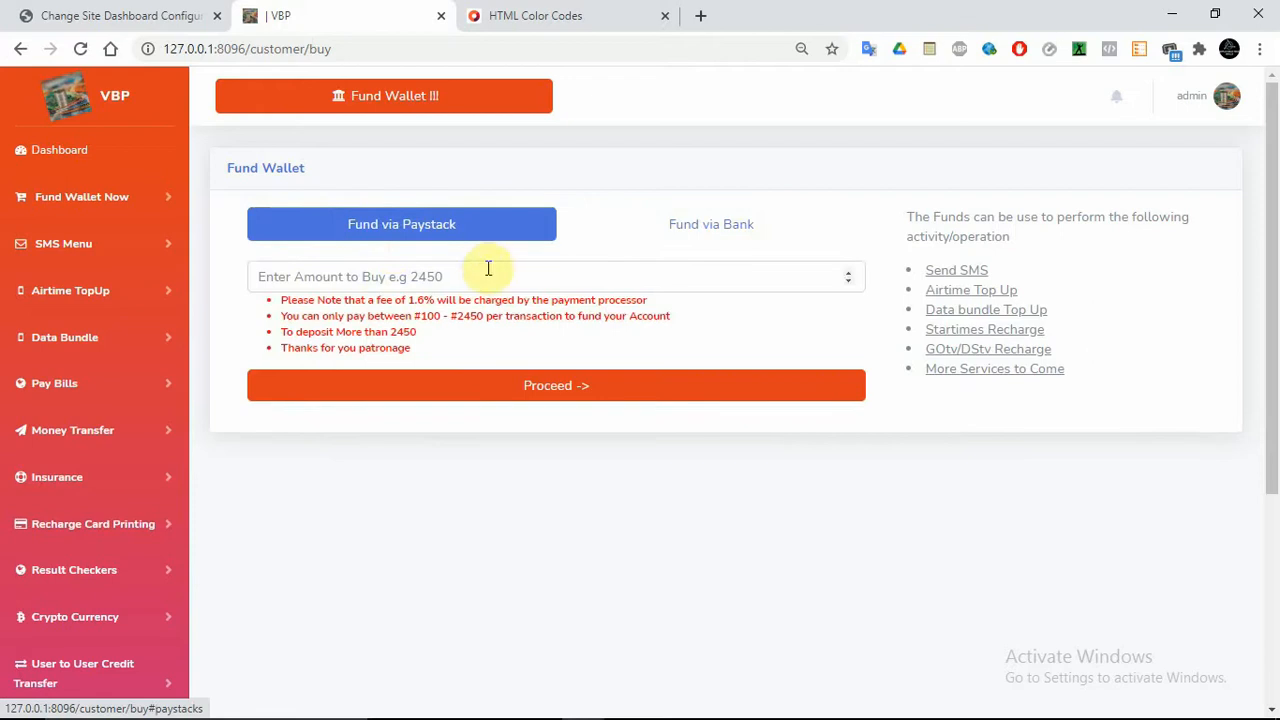
pyautogui.doubleClick(468, 317)
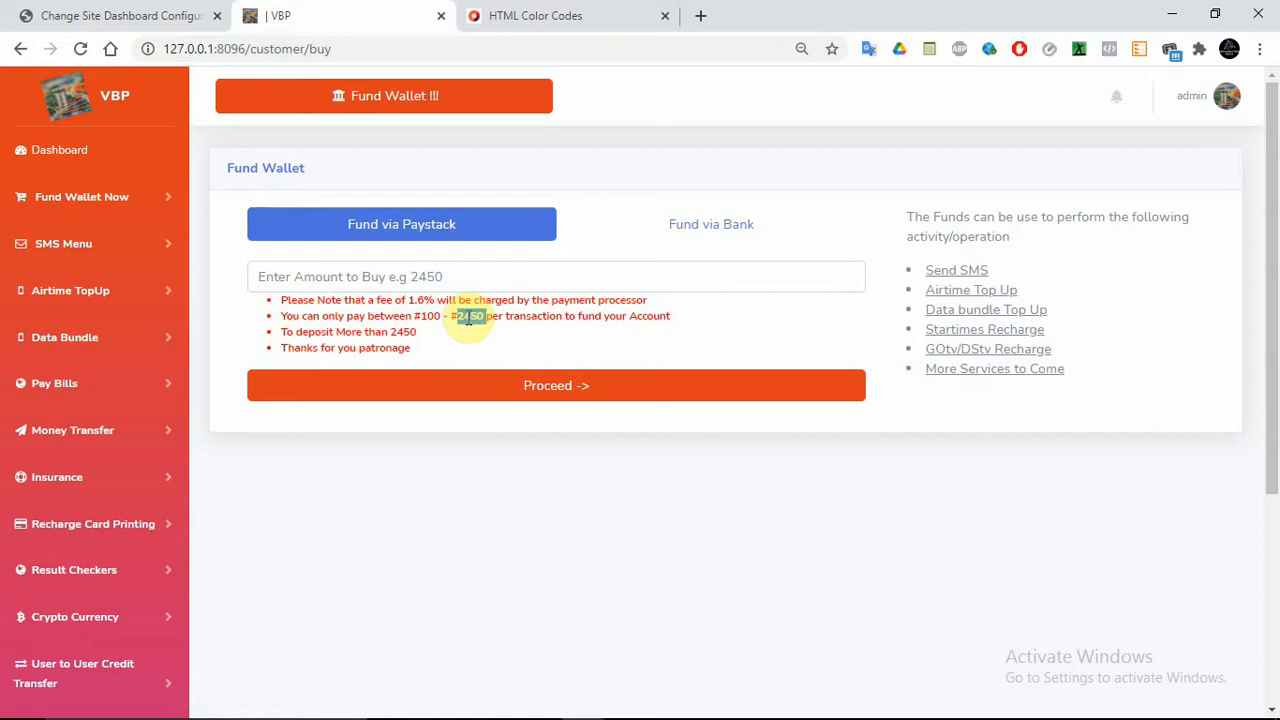
pyautogui.click(62, 12)
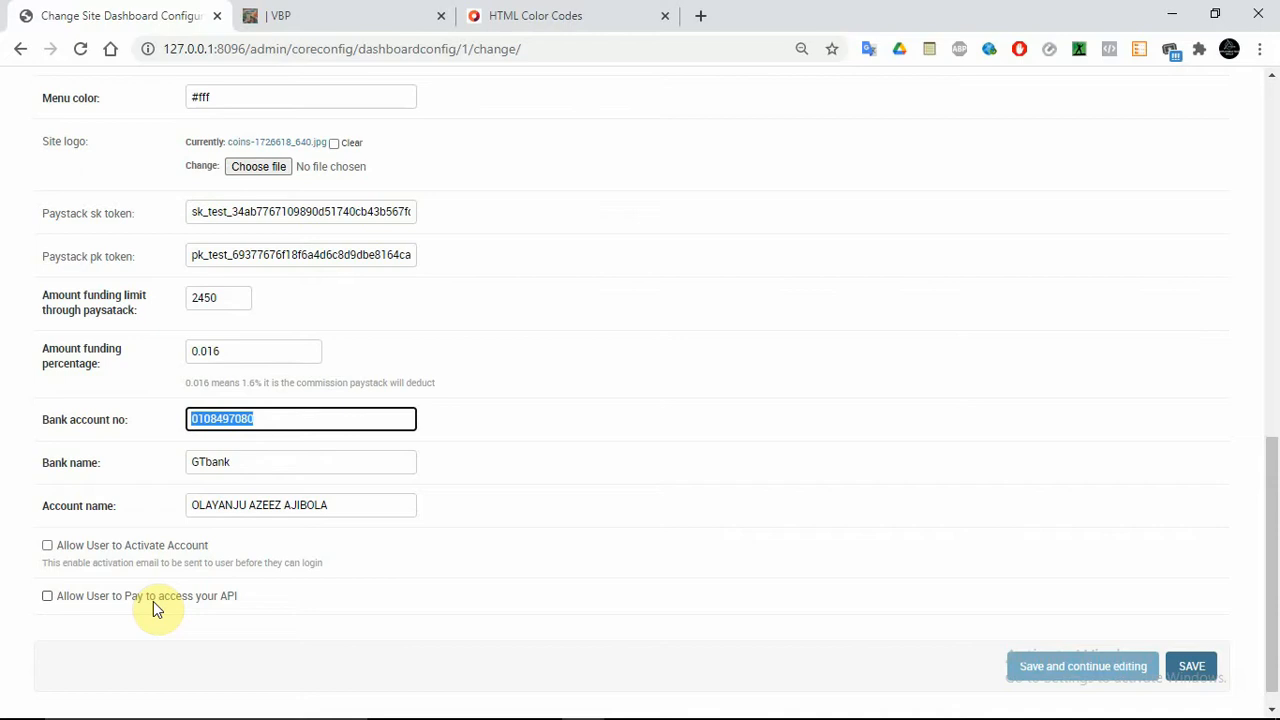
# Reload the site configuration form and go to the admin home through the Home breadcrumb
pyautogui.click(571, 496)
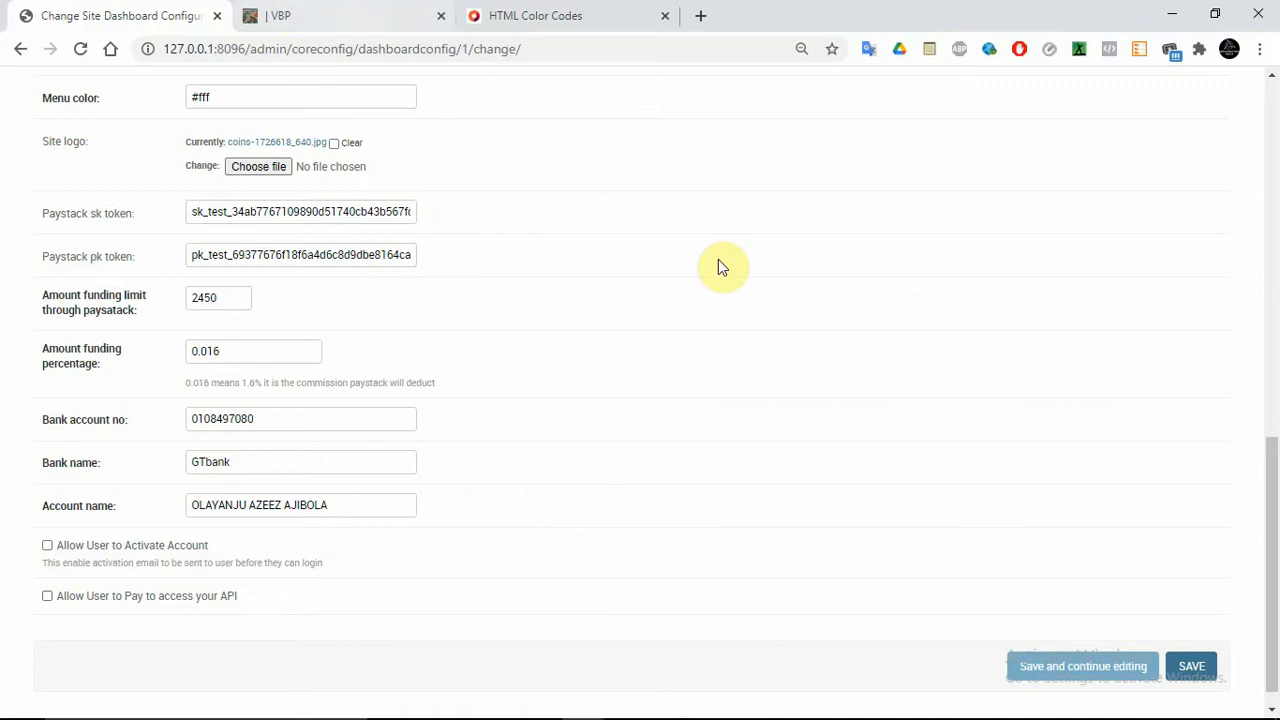
pyautogui.scroll(9, 1276, 307)
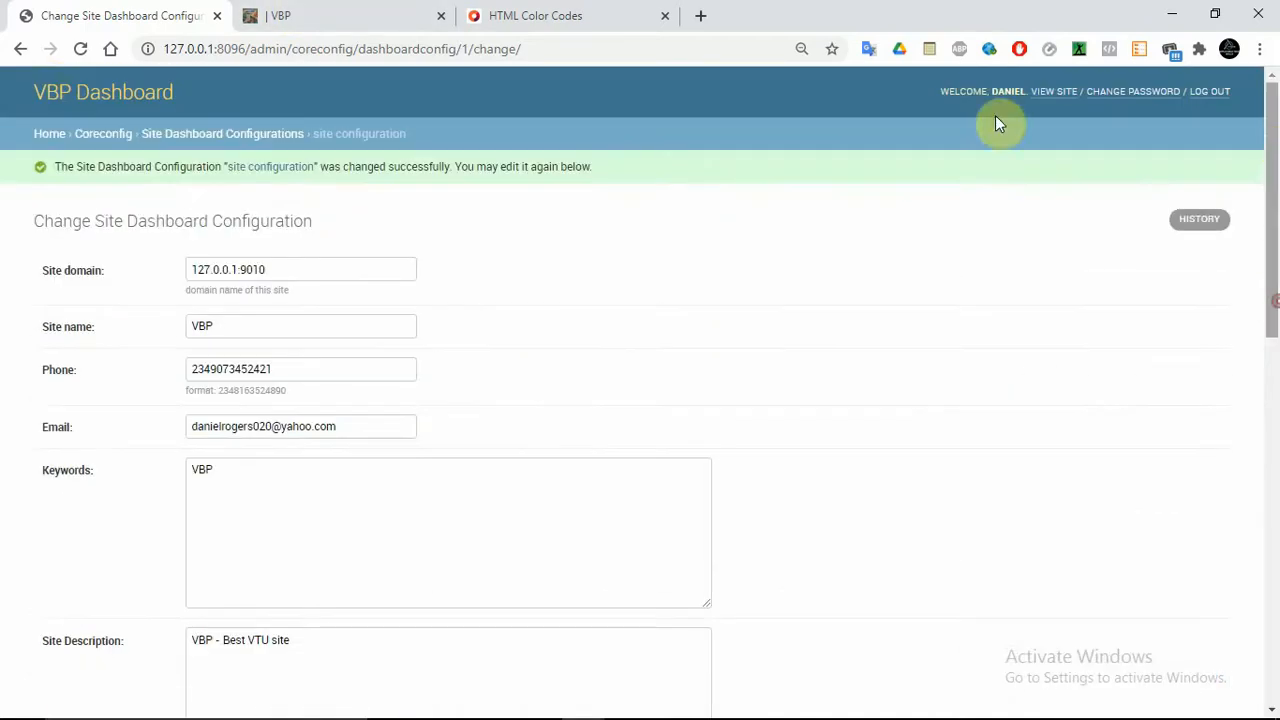
pyautogui.click(21, 48)
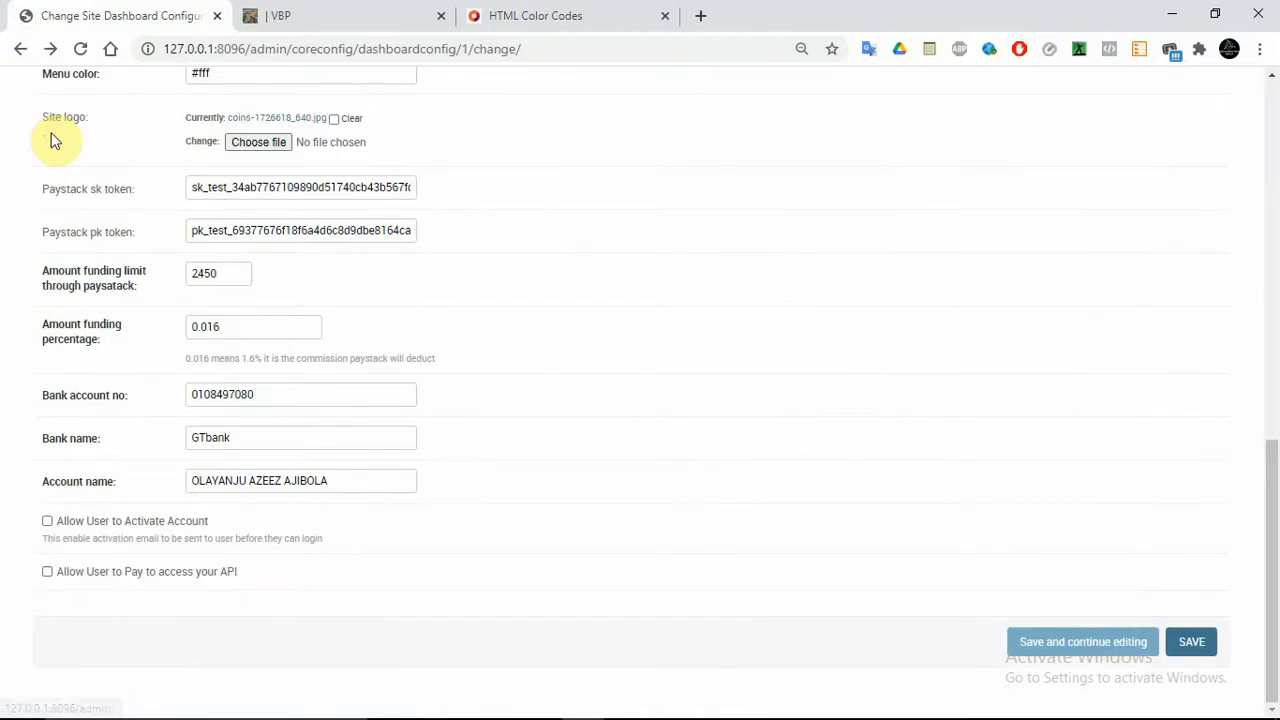
pyautogui.scroll(9, 1276, 232)
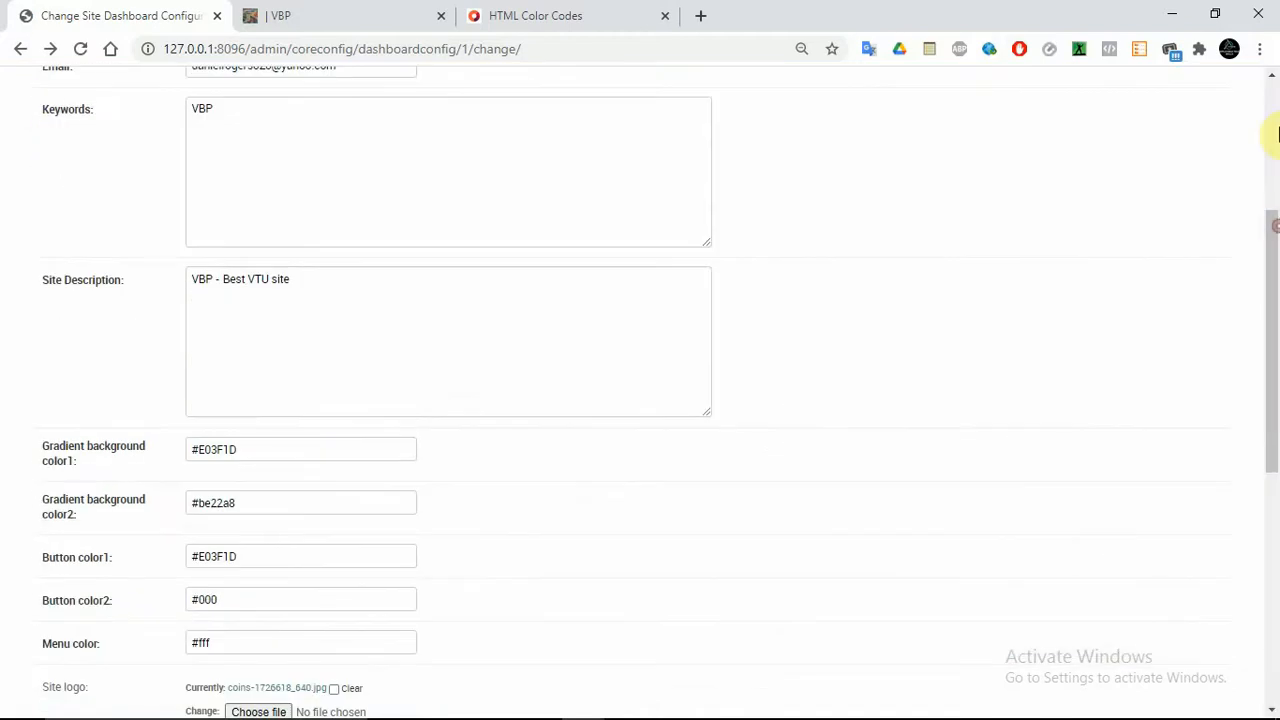
pyautogui.click(49, 134)
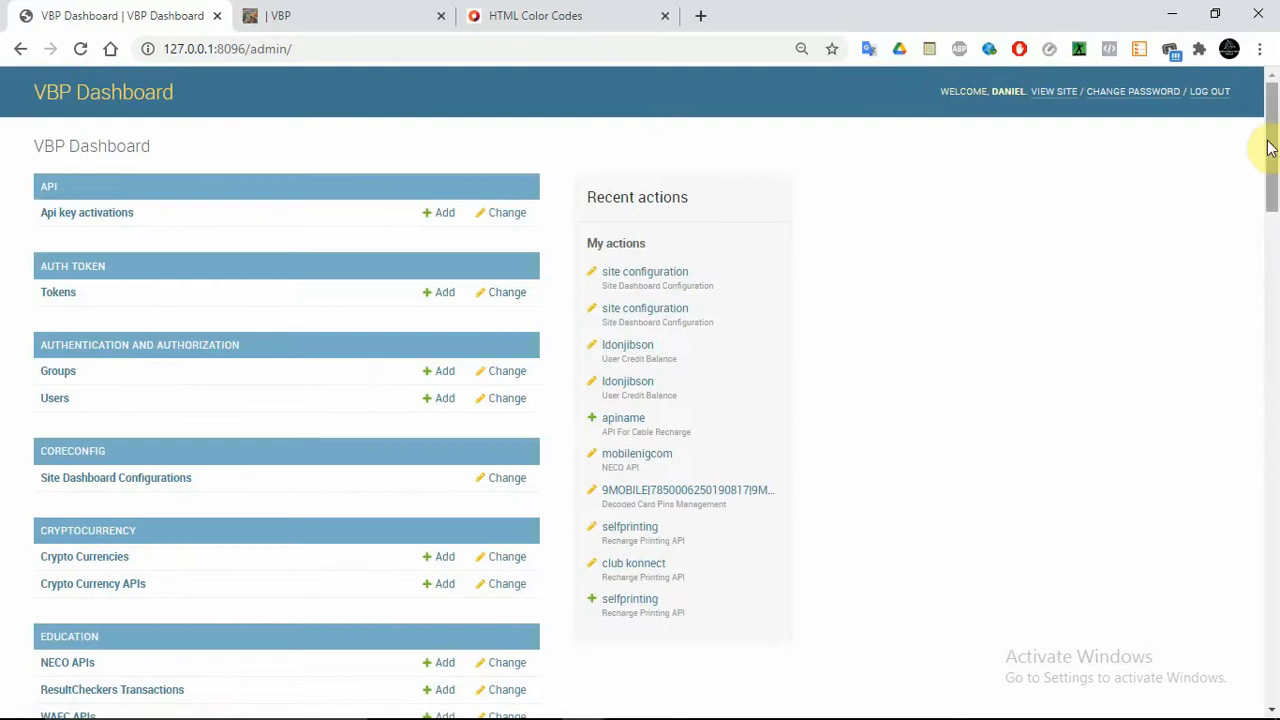
# Scroll the admin index and open Groups under Authentication and Authorization, which shows 0 groups
pyautogui.moveTo(1269, 143)
pyautogui.mouseDown()
pyautogui.moveTo(1272, 157)
pyautogui.moveTo(1272, 132)
pyautogui.moveTo(1274, 172)
pyautogui.moveTo(1274, 143)
pyautogui.moveTo(1276, 155)
pyautogui.mouseUp()
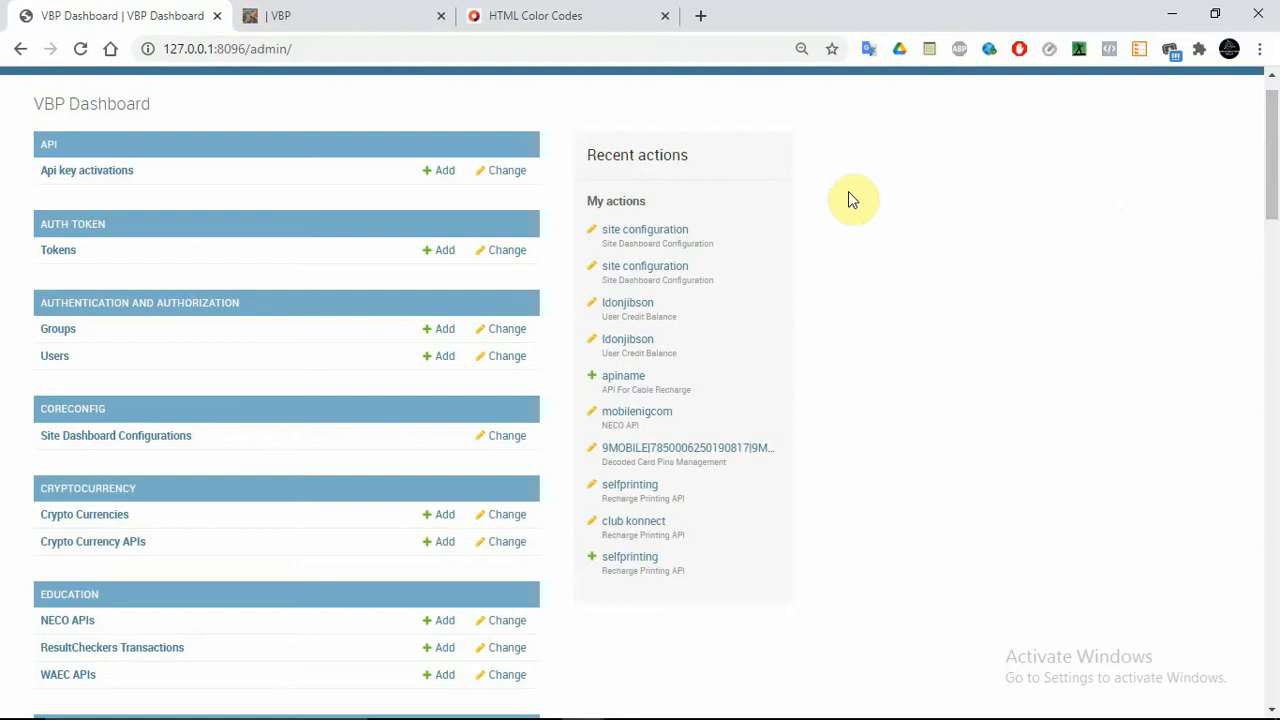
pyautogui.click(188, 175)
pyautogui.click(113, 254)
pyautogui.moveTo(1277, 183); pyautogui.dragTo(1277, 199)
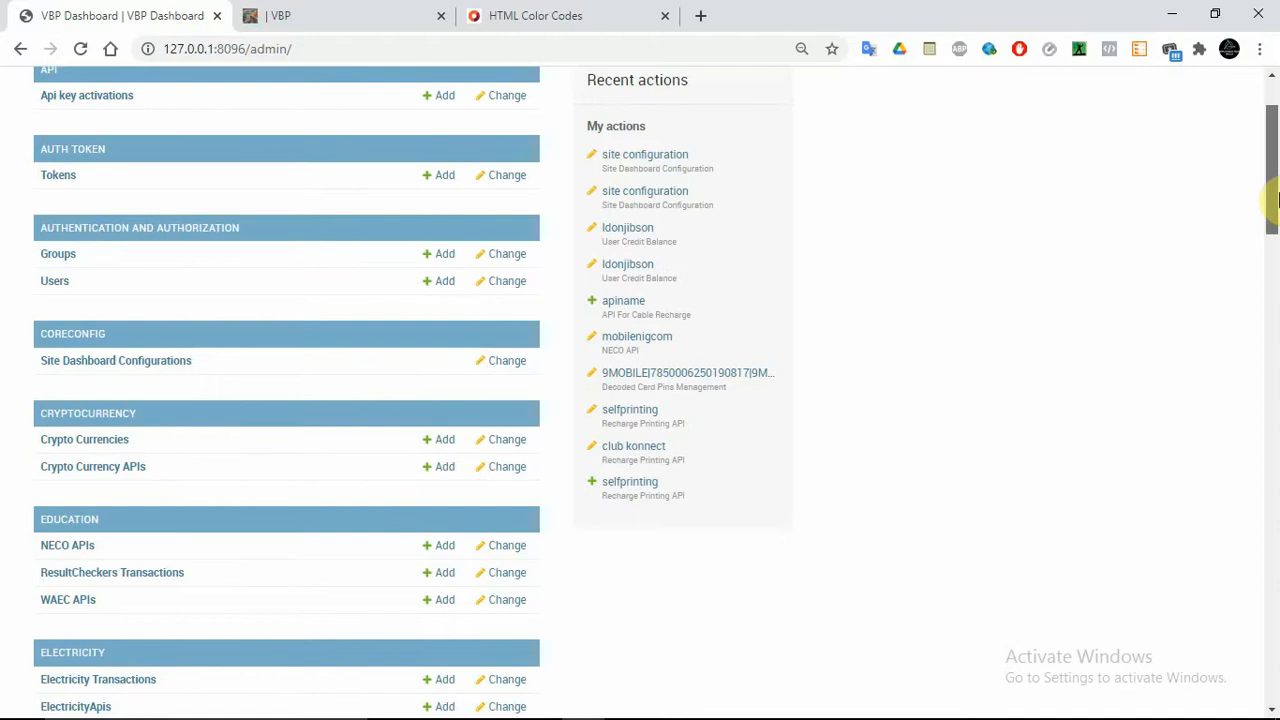
pyautogui.moveTo(1277, 199); pyautogui.dragTo(1277, 210)
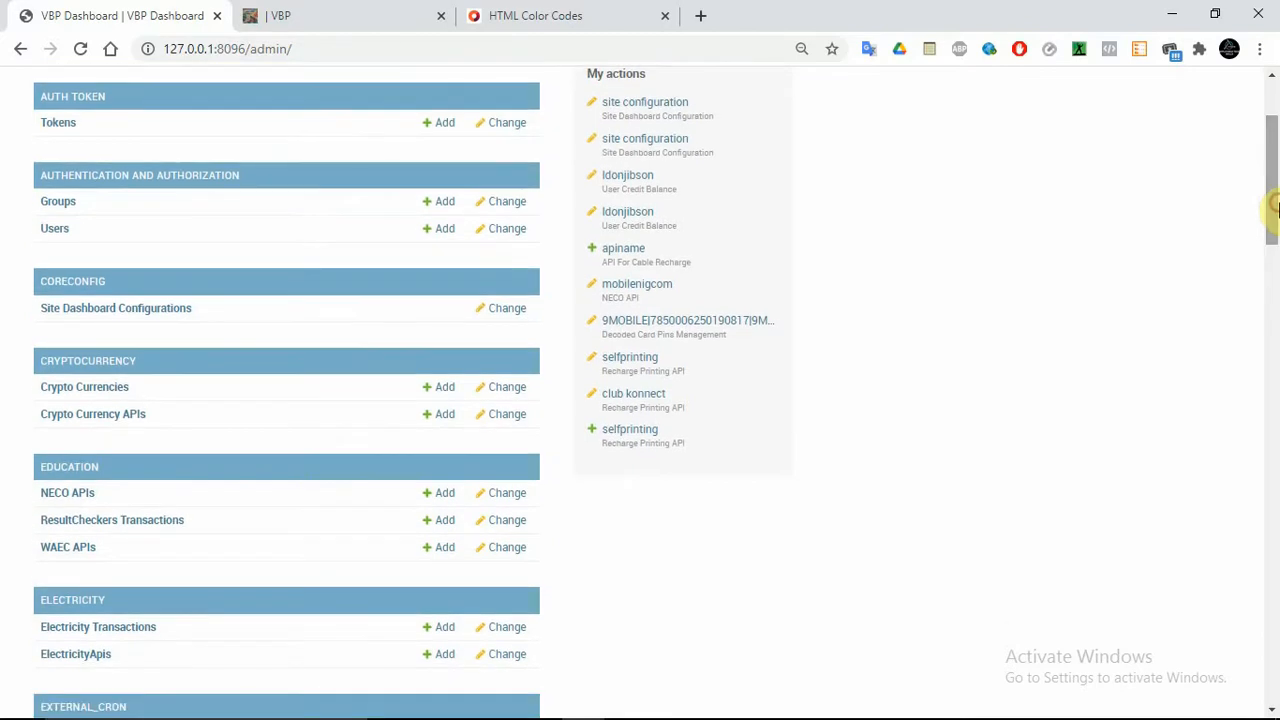
pyautogui.click(57, 203)
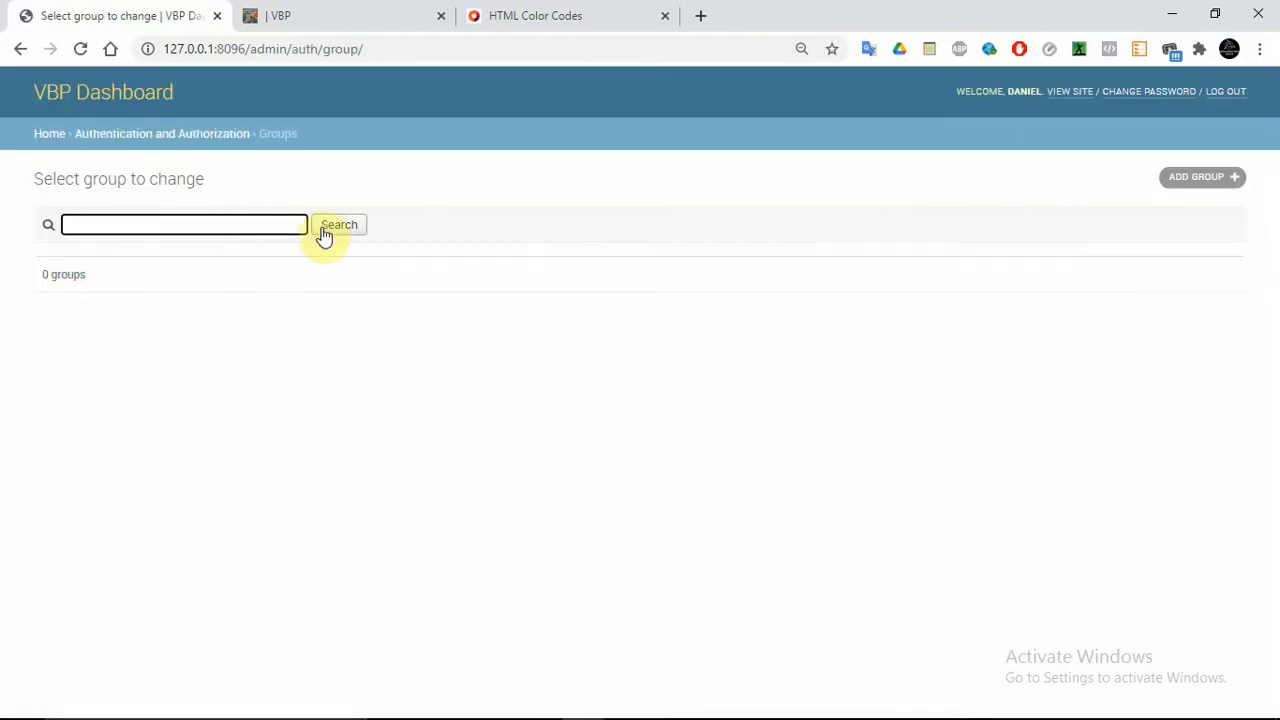
# Start a new group and name it Staff
pyautogui.click(1229, 176)
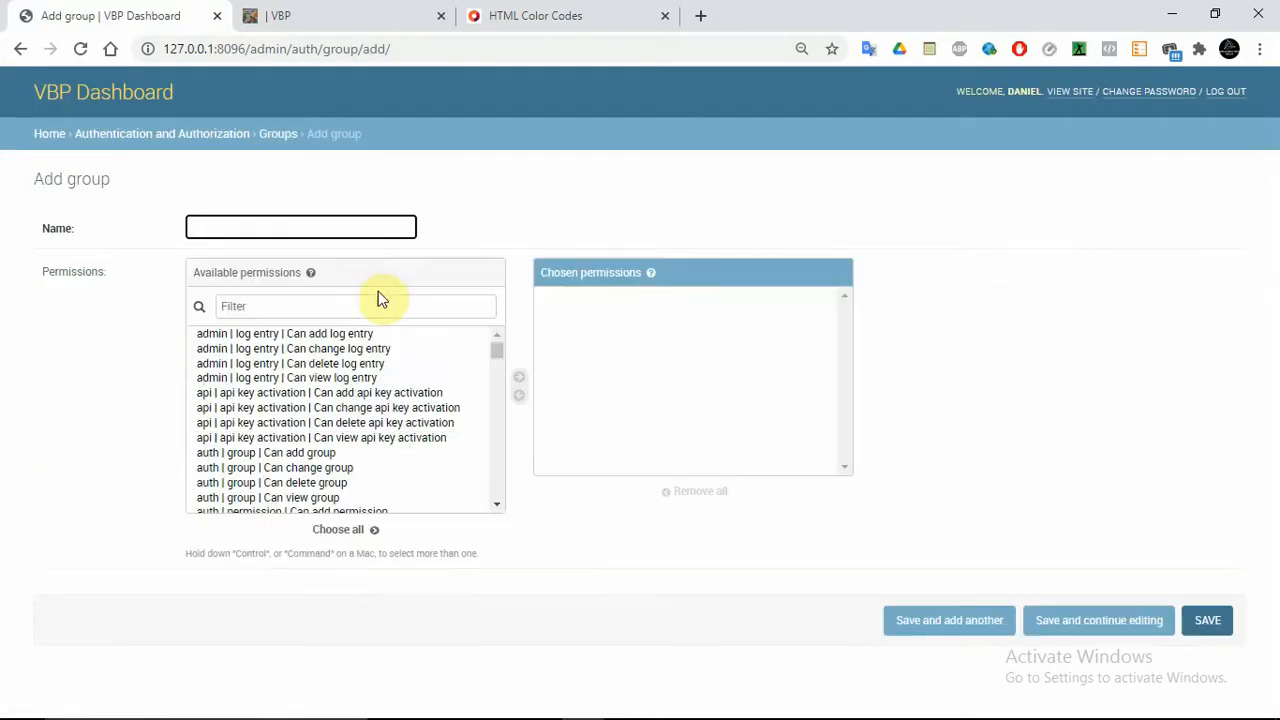
pyautogui.click(224, 229)
pyautogui.write('staff')
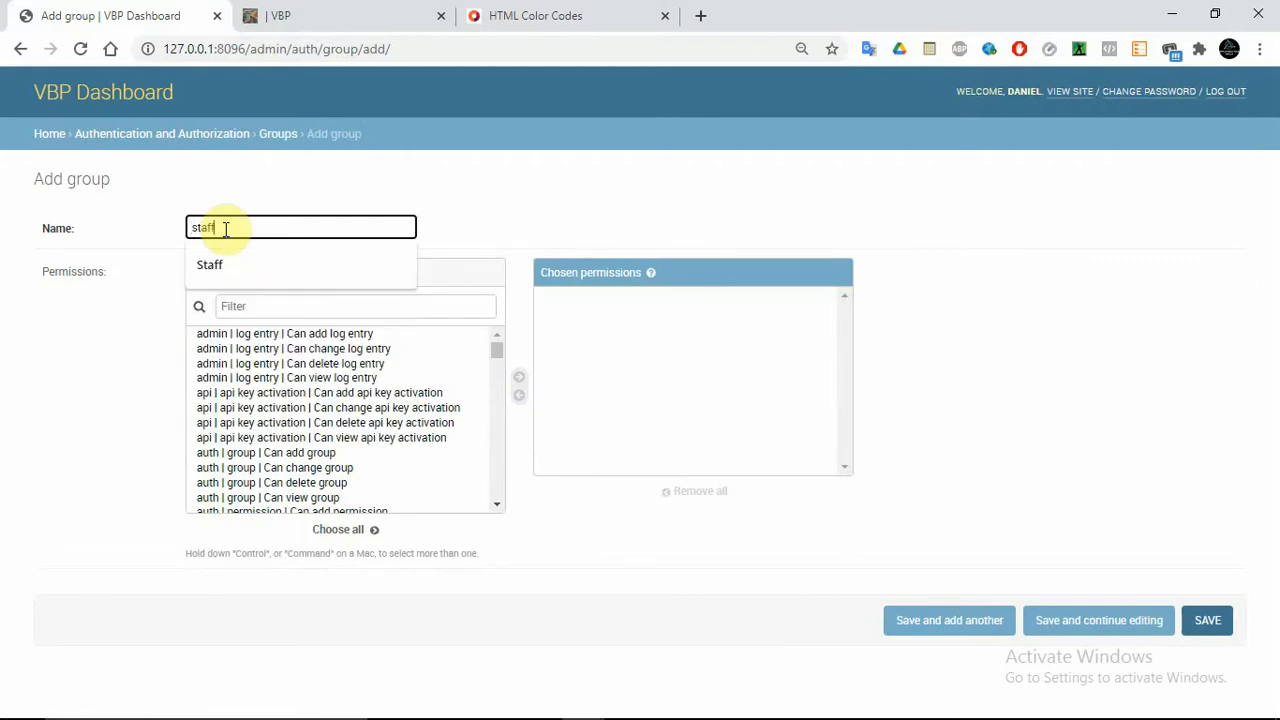
pyautogui.click(224, 257)
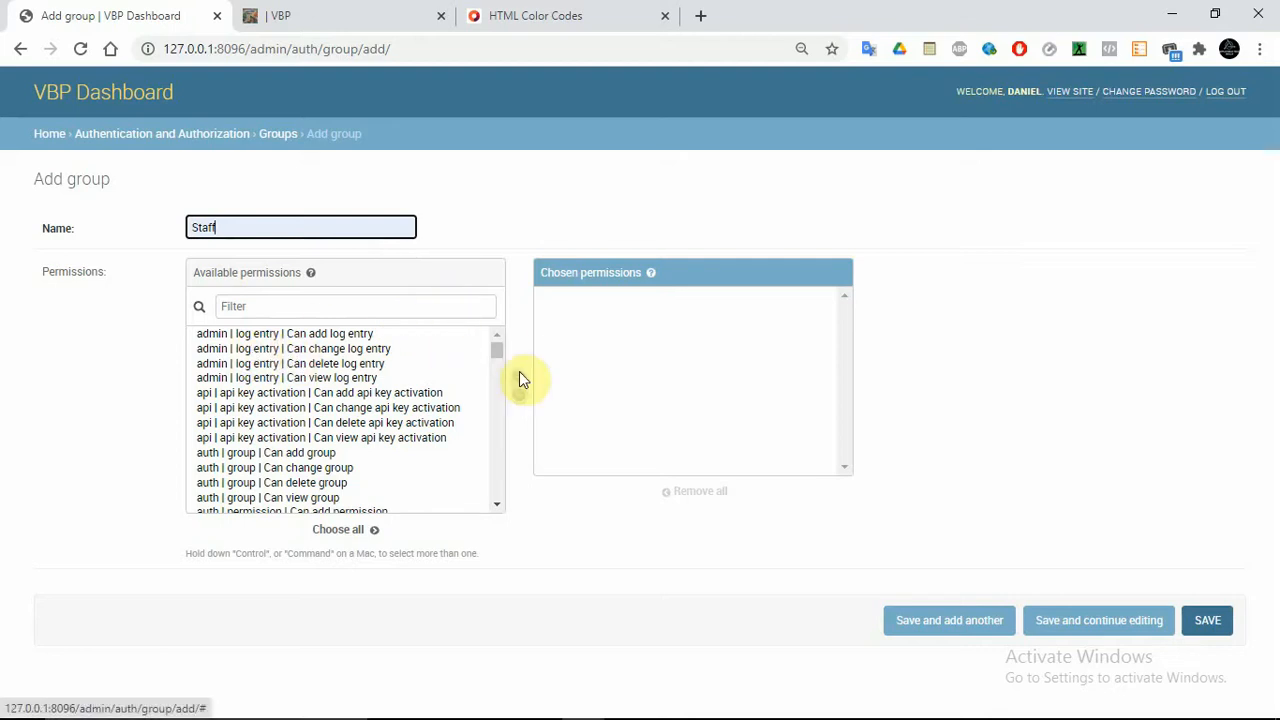
# Grant the Staff group every permission from WAEC API through SMILE API and save it
pyautogui.moveTo(496, 353); pyautogui.dragTo(497, 381)
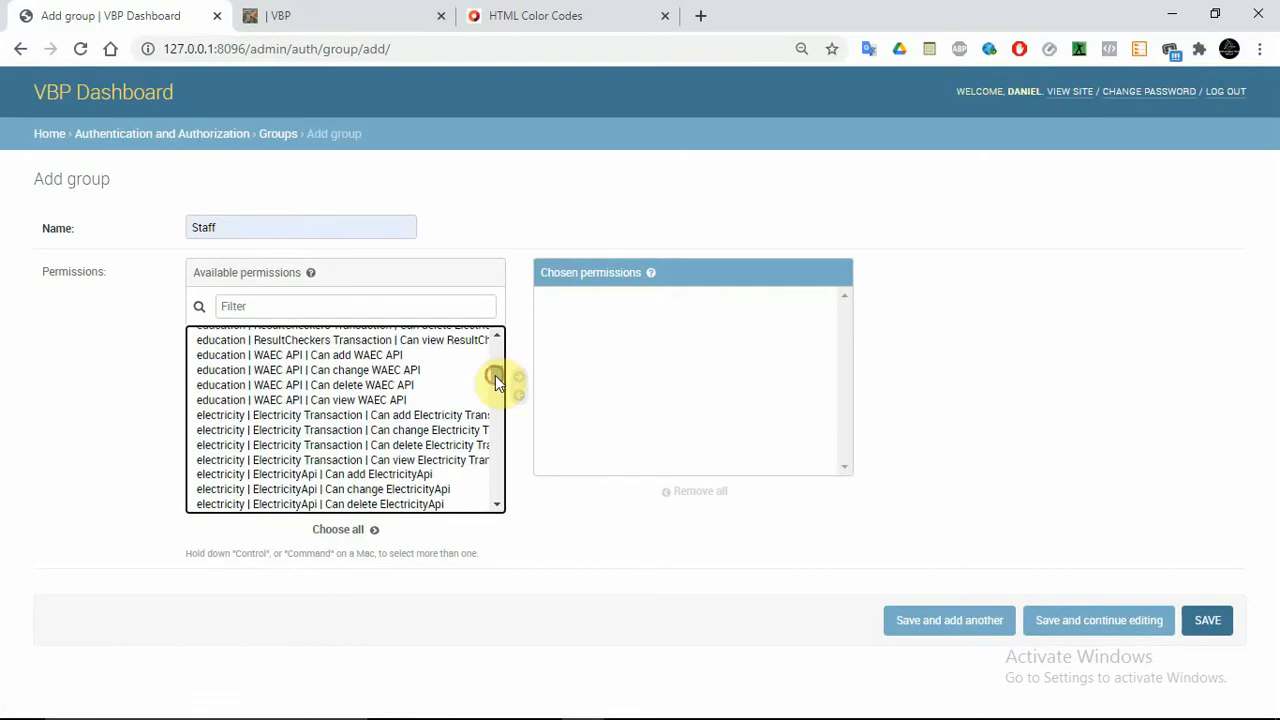
pyautogui.click(350, 357)
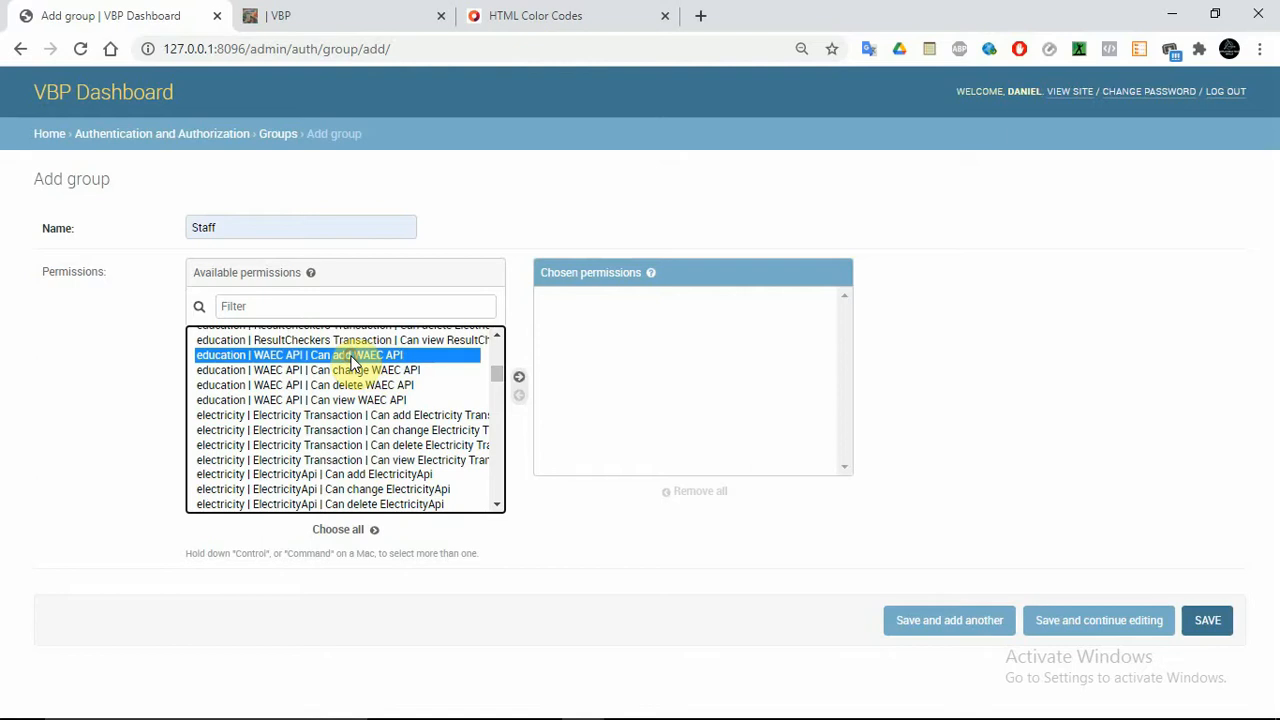
pyautogui.hotkey('shift', 'Down')
pyautogui.hotkey('shift', 'Down')
pyautogui.hotkey('shift', 'Down')
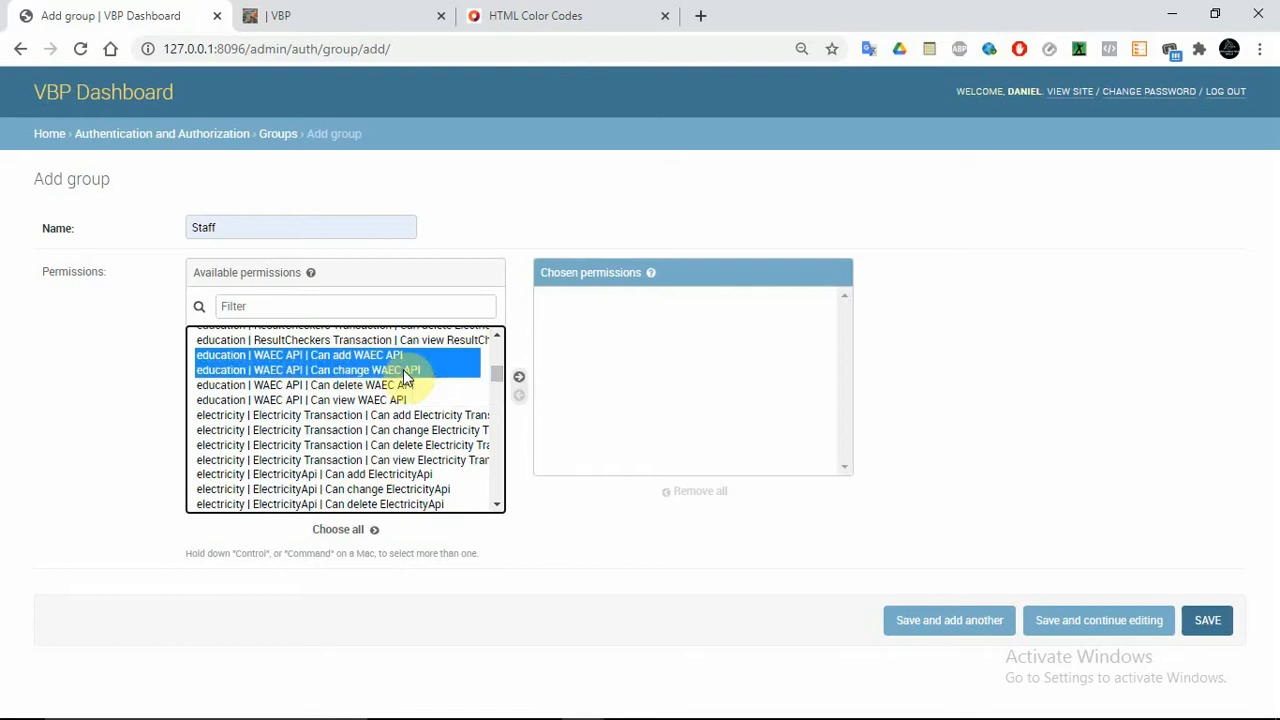
pyautogui.hotkey('shift', 'Down')
pyautogui.hotkey('shift', 'Down')
pyautogui.hotkey('shift', 'Down')
pyautogui.hotkey('shift', 'Down')
pyautogui.hotkey('shift', 'Down')
pyautogui.hotkey('shift', 'Down')
pyautogui.hotkey('shift', 'Down')
pyautogui.hotkey('shift', 'Down')
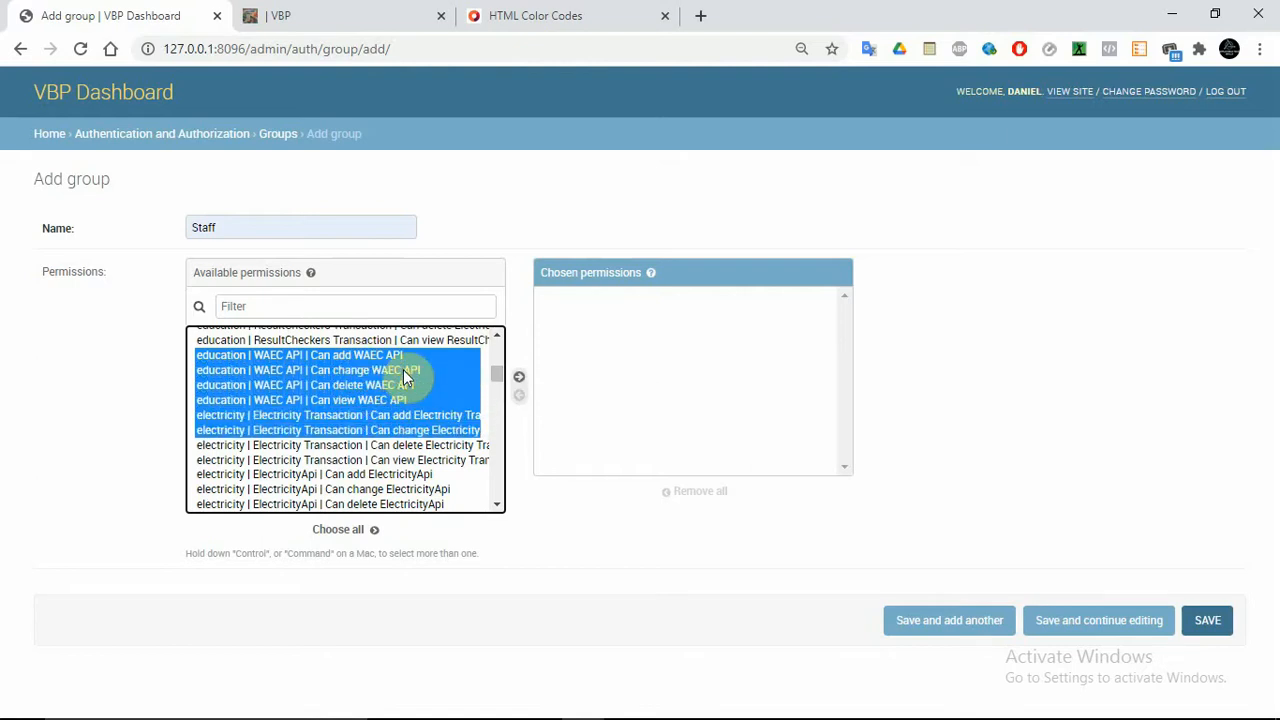
pyautogui.hotkey('shift', 'Down')
pyautogui.hotkey('shift', 'Down')
pyautogui.hotkey('shift', 'Down')
pyautogui.hotkey('shift', 'Down')
pyautogui.hotkey('shift', 'Down')
pyautogui.hotkey('shift', 'Down')
pyautogui.hotkey('shift', 'Down')
pyautogui.hotkey('shift', 'Down')
pyautogui.hotkey('shift', 'Down')
pyautogui.hotkey('shift', 'Down')
pyautogui.hotkey('shift', 'Down')
pyautogui.hotkey('shift', 'Down')
pyautogui.hotkey('shift', 'Down')
pyautogui.hotkey('shift', 'Down')
pyautogui.hotkey('shift', 'Down')
pyautogui.hotkey('shift', 'Down')
pyautogui.hotkey('shift', 'Down')
pyautogui.hotkey('shift', 'Down')
pyautogui.hotkey('shift', 'Down')
pyautogui.hotkey('shift', 'Down')
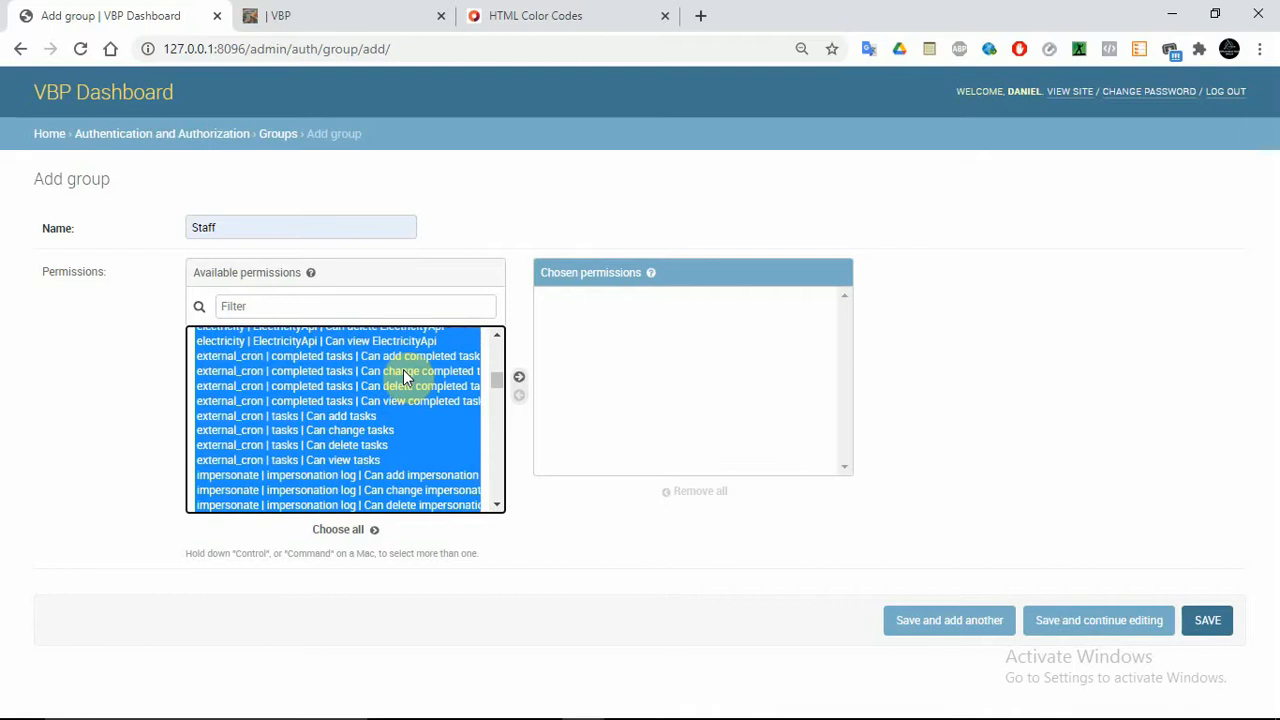
pyautogui.hotkey('shift', 'Down')
pyautogui.hotkey('shift', 'Down')
pyautogui.hotkey('shift', 'Down')
pyautogui.hotkey('shift', 'Down')
pyautogui.hotkey('shift', 'Down')
pyautogui.hotkey('shift', 'Down')
pyautogui.hotkey('shift', 'Down')
pyautogui.hotkey('shift', 'Down')
pyautogui.hotkey('shift', 'Down')
pyautogui.hotkey('shift', 'Down')
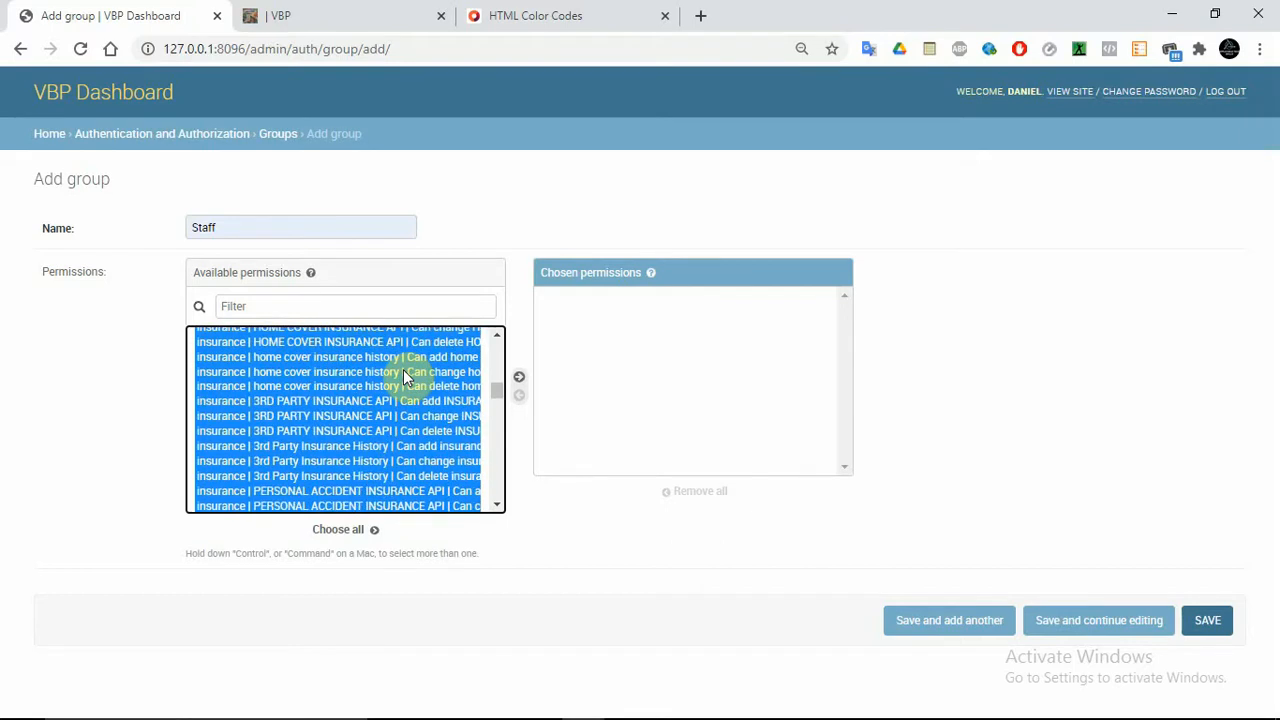
pyautogui.hotkey('shift', 'Down')
pyautogui.hotkey('shift', 'Down')
pyautogui.hotkey('shift', 'Down')
pyautogui.hotkey('shift', 'Down')
pyautogui.hotkey('shift', 'Down')
pyautogui.hotkey('shift', 'Down')
pyautogui.hotkey('shift', 'Down')
pyautogui.hotkey('shift', 'Down')
pyautogui.hotkey('shift', 'Down')
pyautogui.hotkey('shift', 'Down')
pyautogui.hotkey('shift', 'Down')
pyautogui.hotkey('shift', 'Down')
pyautogui.hotkey('shift', 'Down')
pyautogui.hotkey('shift', 'Down')
pyautogui.hotkey('shift', 'Down')
pyautogui.hotkey('shift', 'Down')
pyautogui.hotkey('shift', 'Down')
pyautogui.hotkey('shift', 'Down')
pyautogui.hotkey('shift', 'Down')
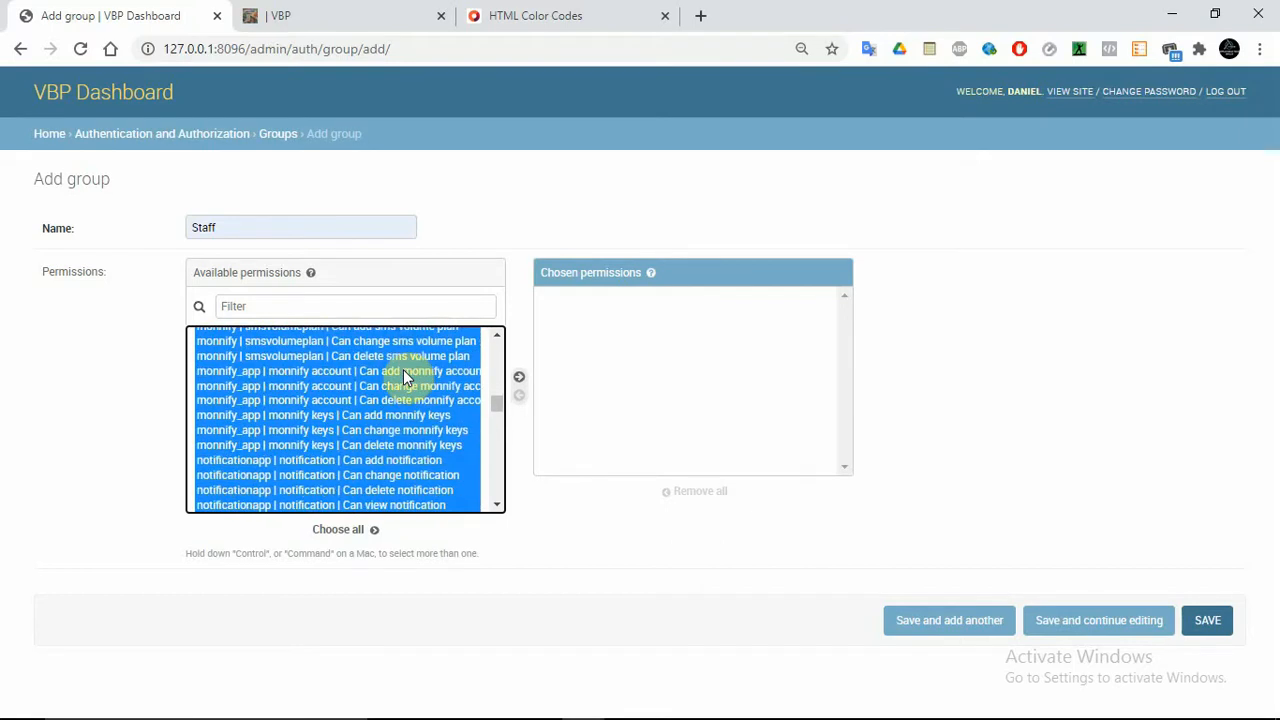
pyautogui.hotkey('shift', 'Down')
pyautogui.hotkey('shift', 'Down')
pyautogui.hotkey('shift', 'Down')
pyautogui.hotkey('shift', 'Down')
pyautogui.hotkey('shift', 'Down')
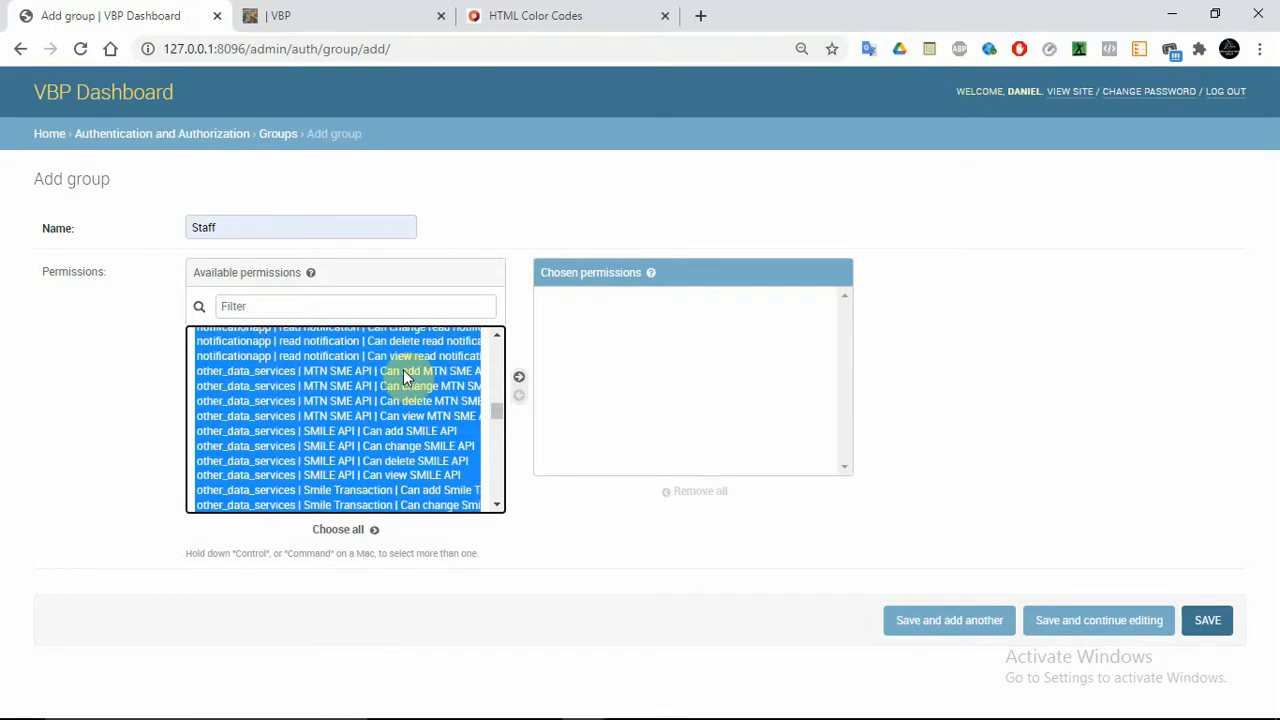
pyautogui.click(521, 380)
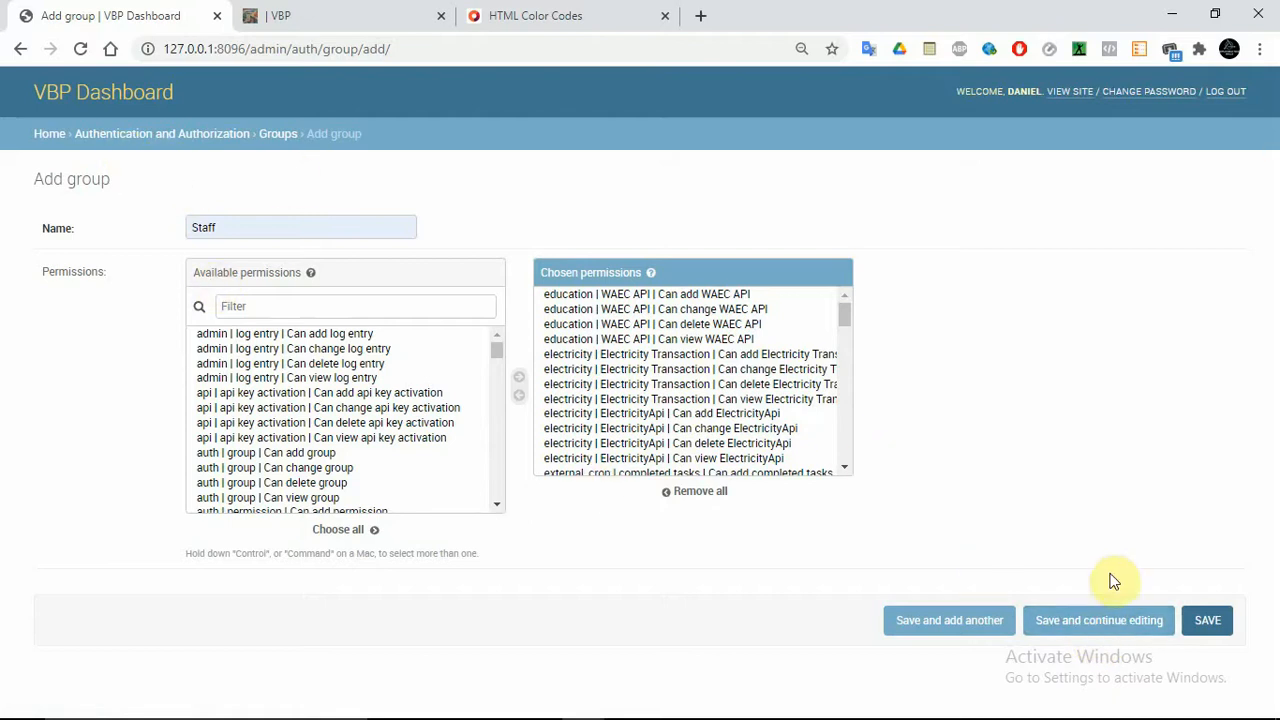
pyautogui.click(1200, 621)
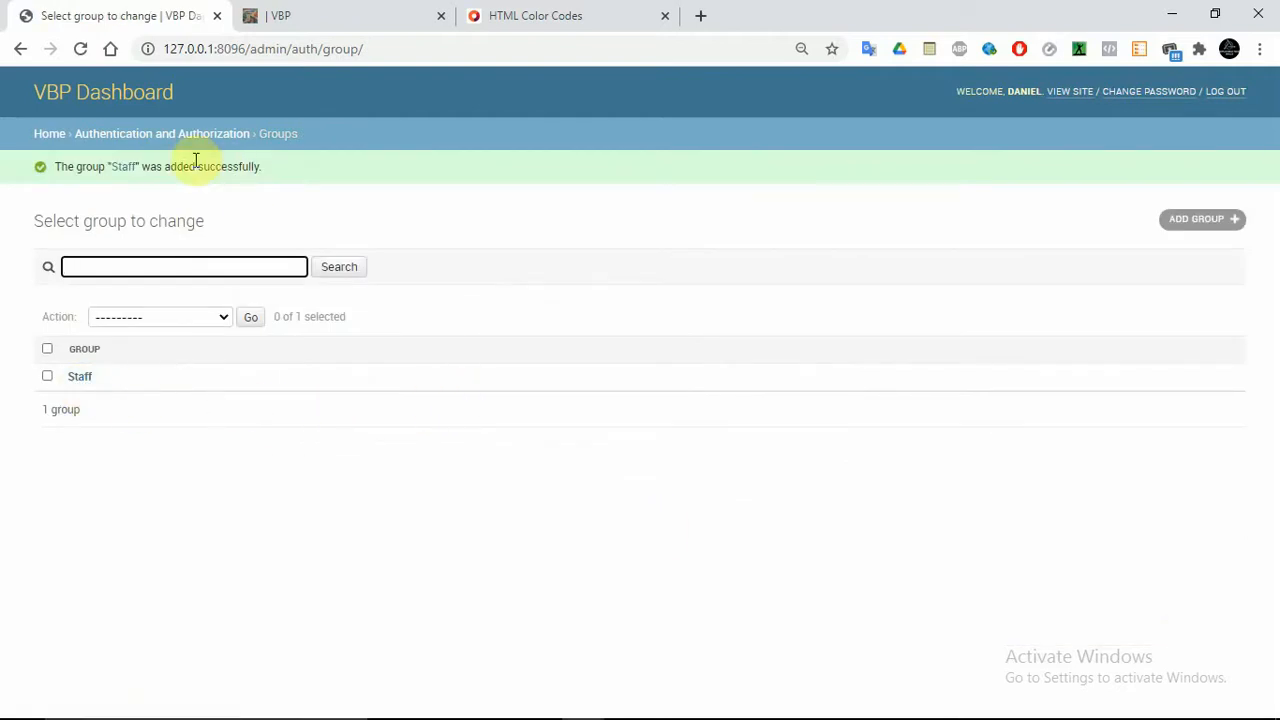
# Open the Change user form for the third, non-staff user in the Users list
pyautogui.click(93, 143)
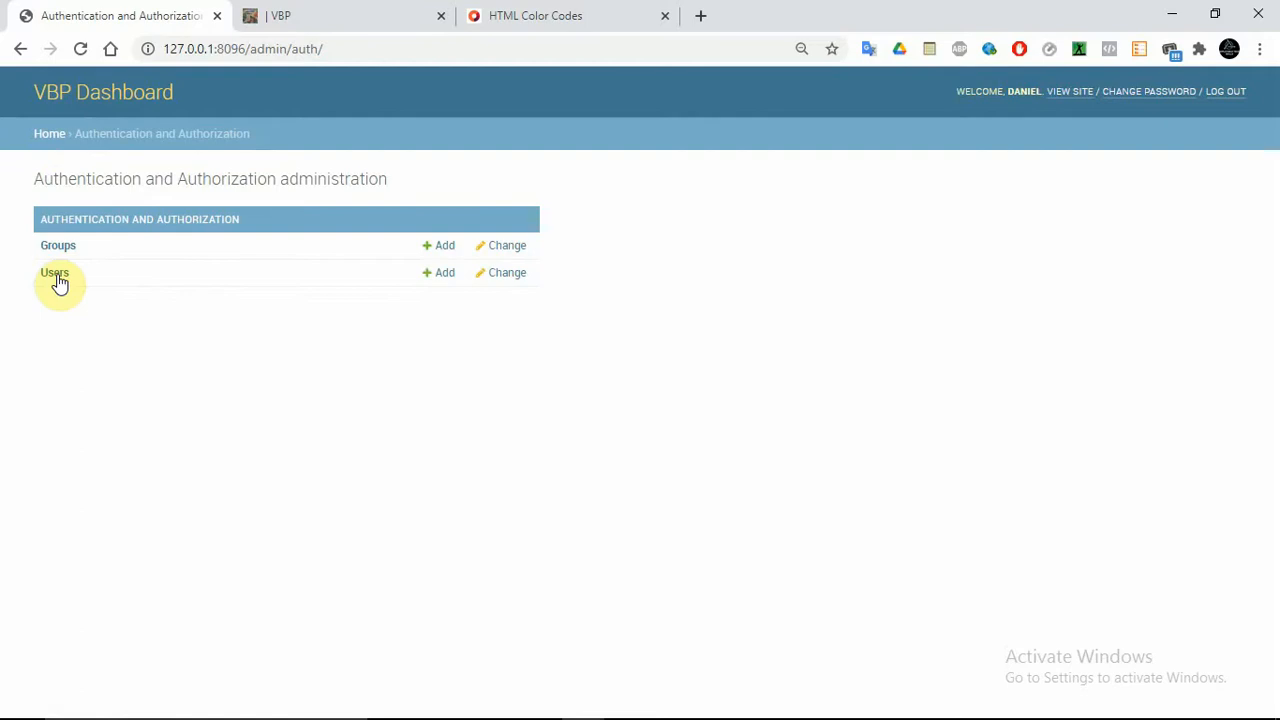
pyautogui.click(56, 277)
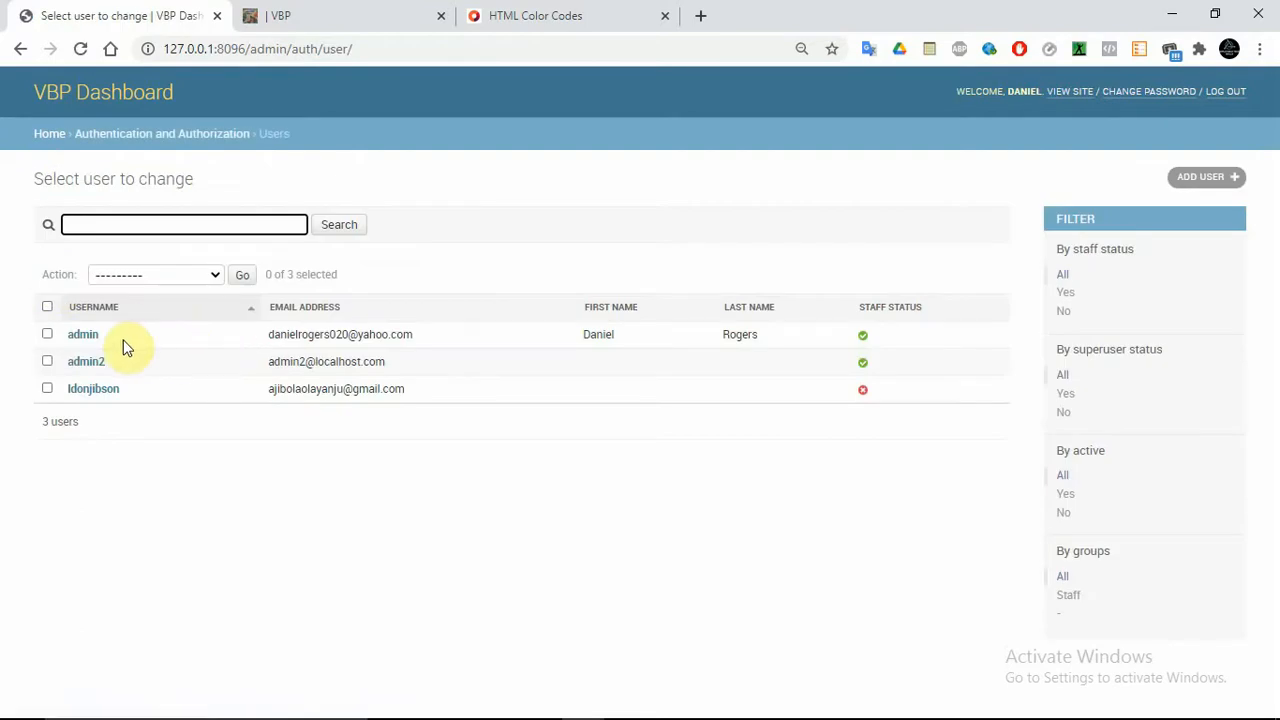
pyautogui.click(88, 392)
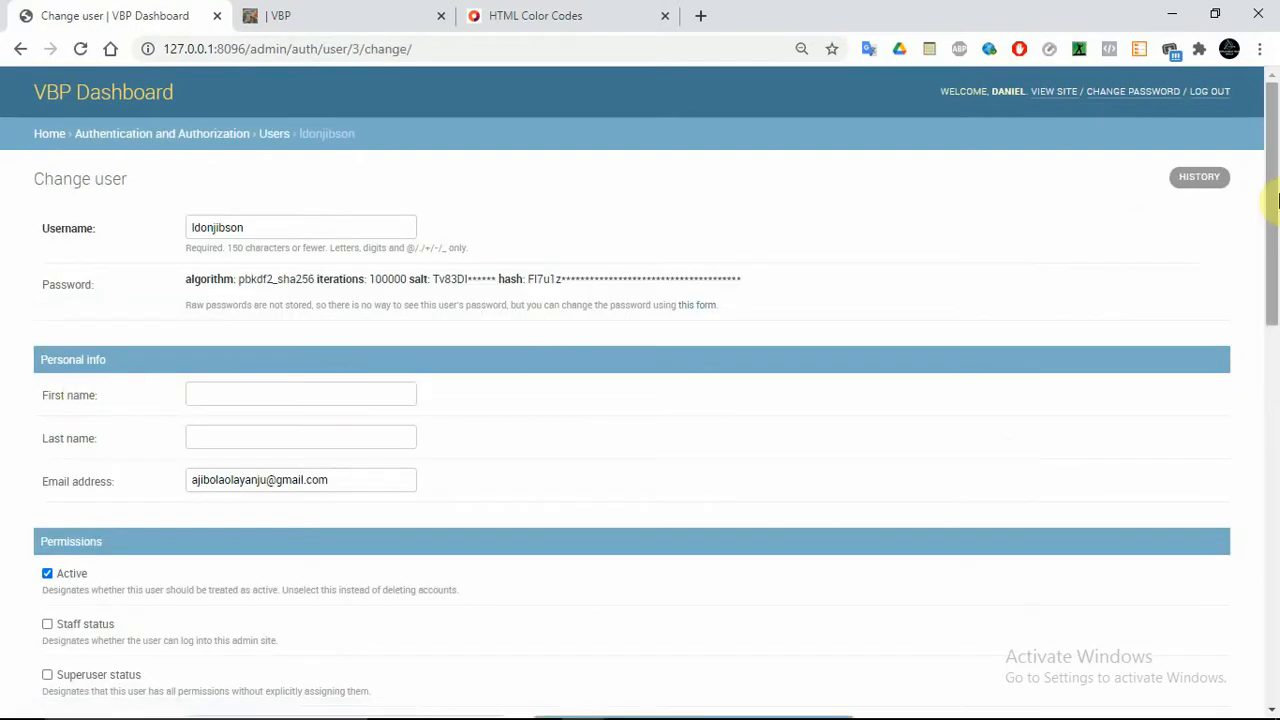
# Move the Staff group into the user's chosen groups
pyautogui.moveTo(1276, 200); pyautogui.dragTo(1270, 366)
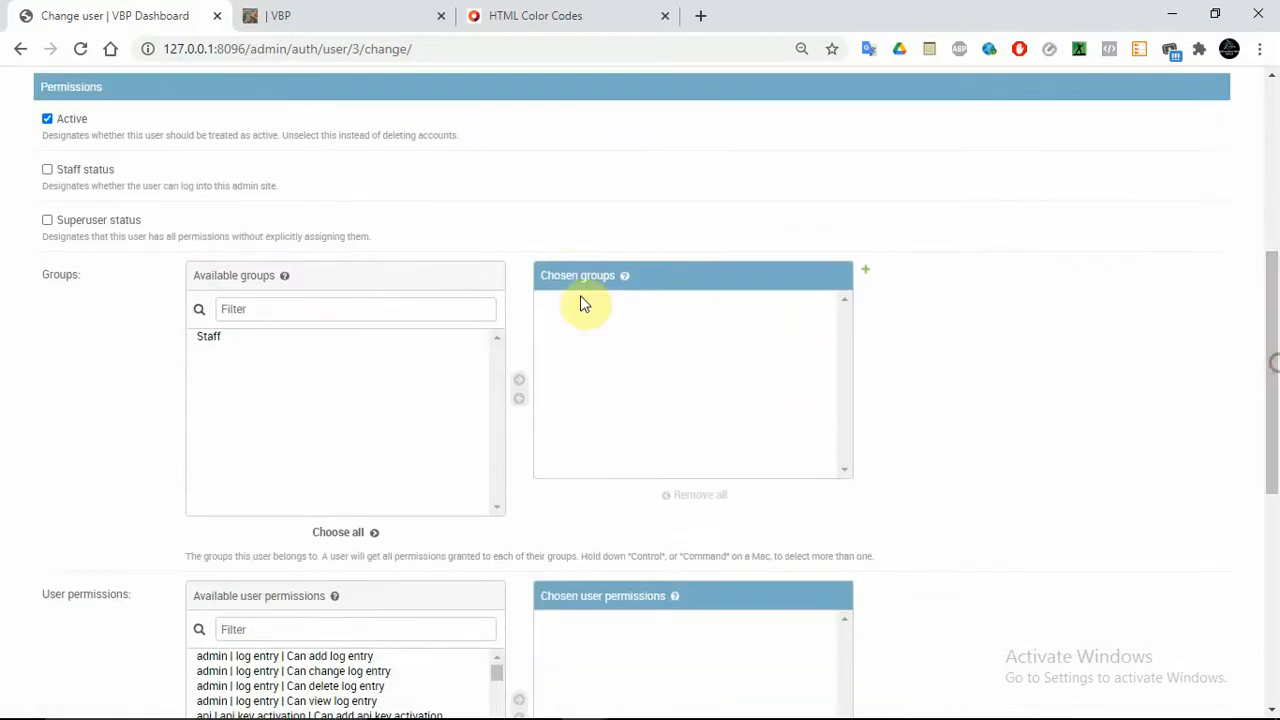
pyautogui.click(208, 339)
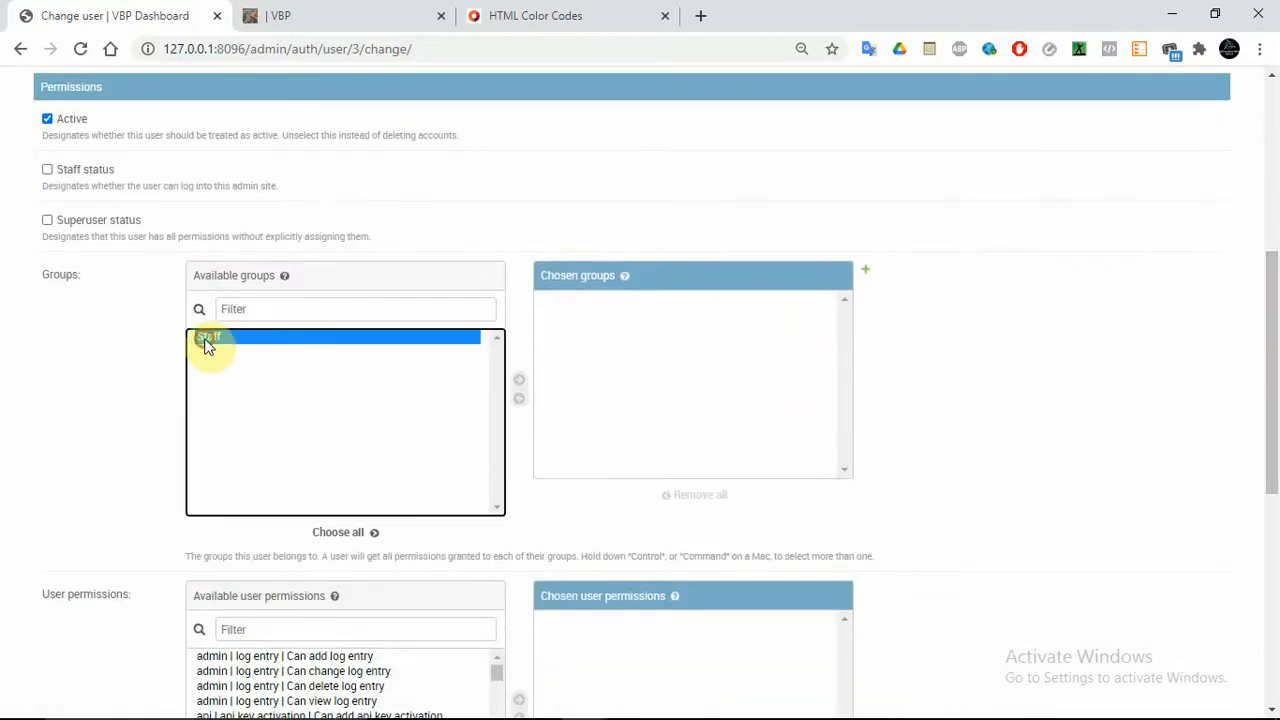
pyautogui.click(520, 385)
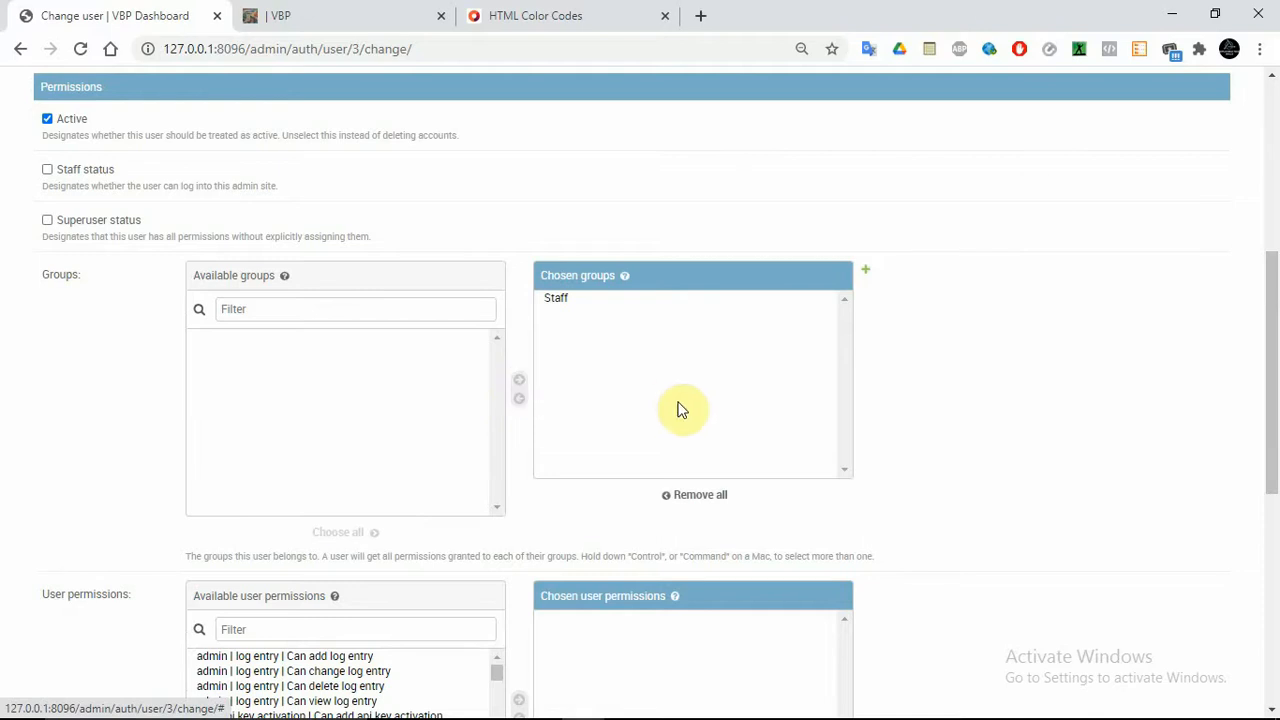
# Look over the user form, then return to the admin home without saving
pyautogui.moveTo(1271, 357); pyautogui.dragTo(1271, 516)
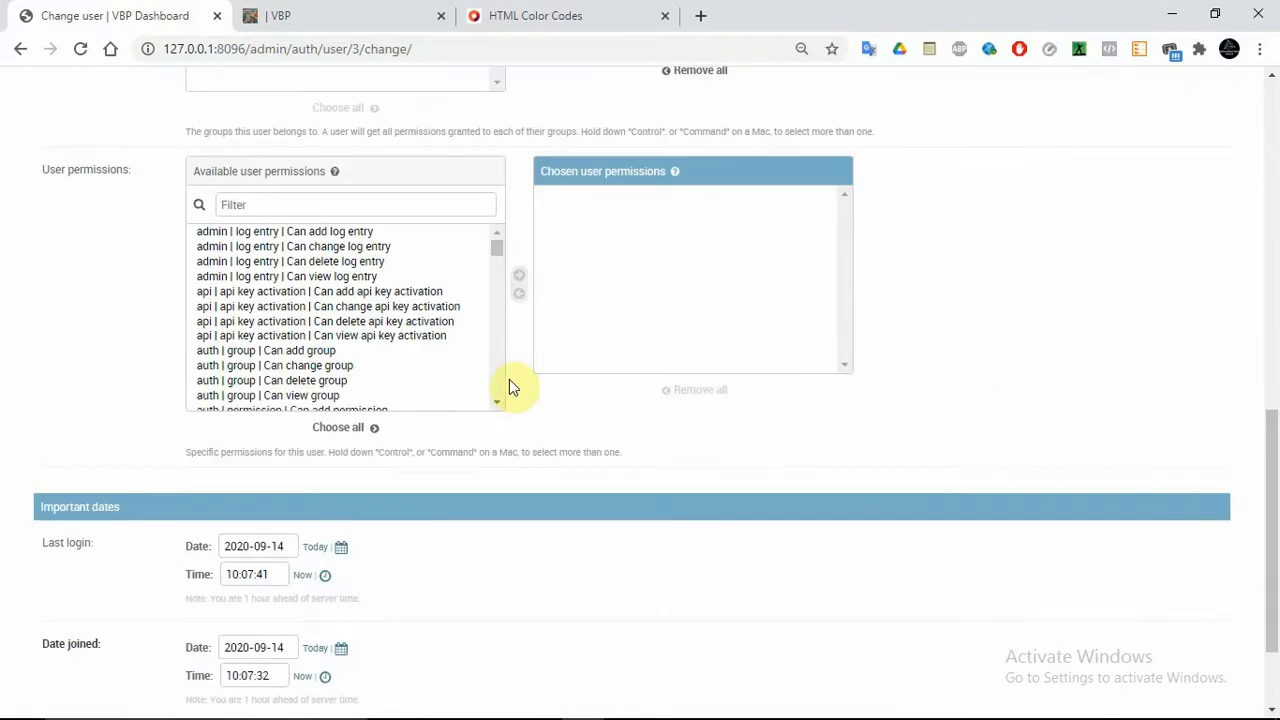
pyautogui.moveTo(1271, 429); pyautogui.dragTo(1271, 298)
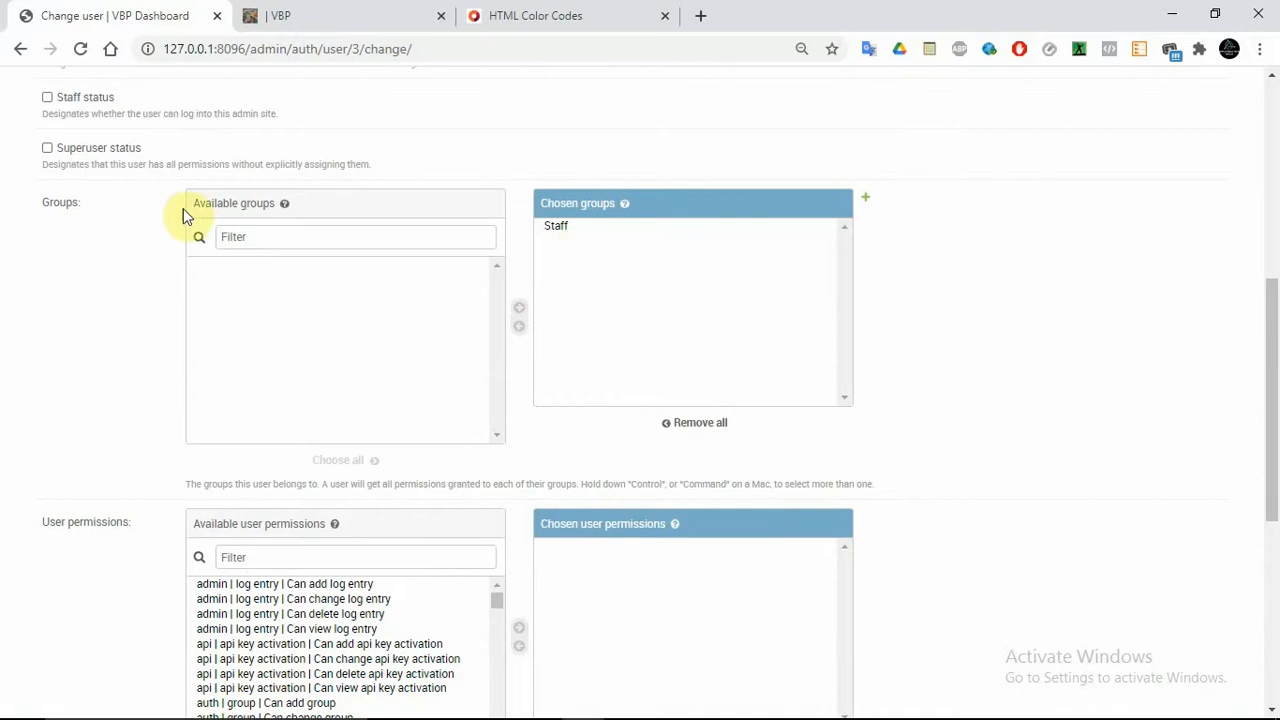
pyautogui.moveTo(1271, 400); pyautogui.dragTo(1278, 277)
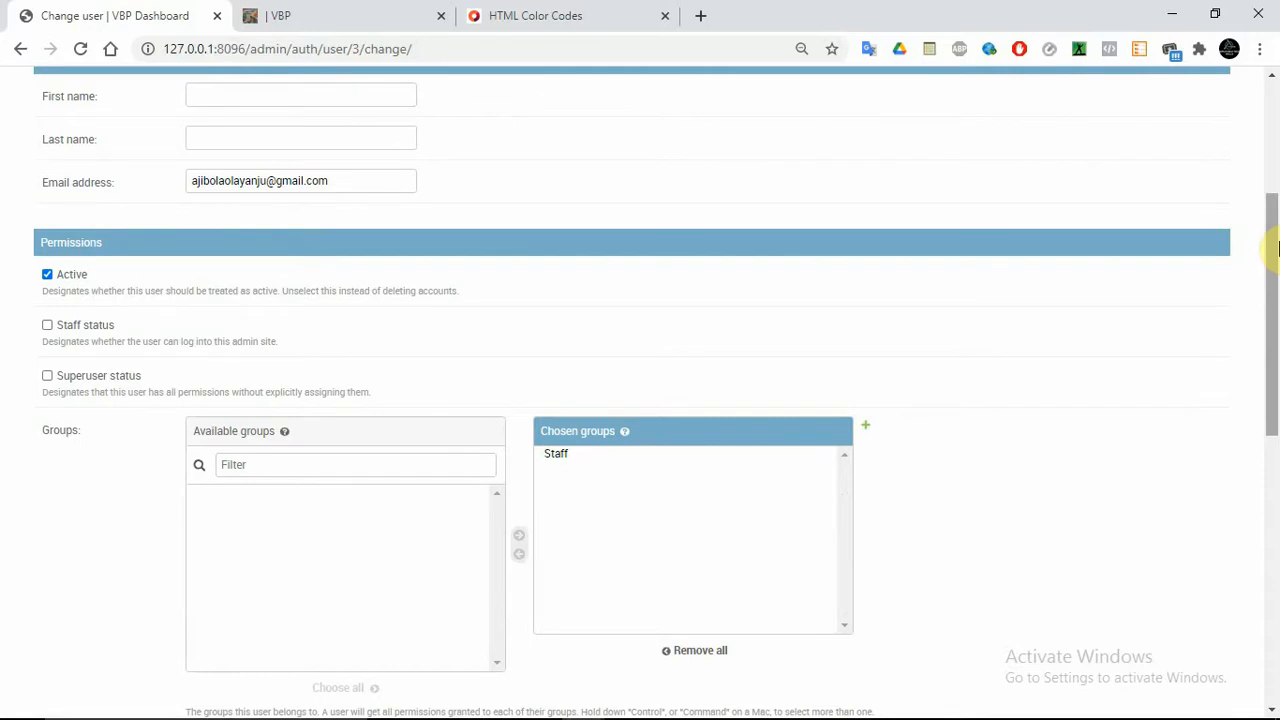
pyautogui.moveTo(1268, 243); pyautogui.dragTo(1269, 434)
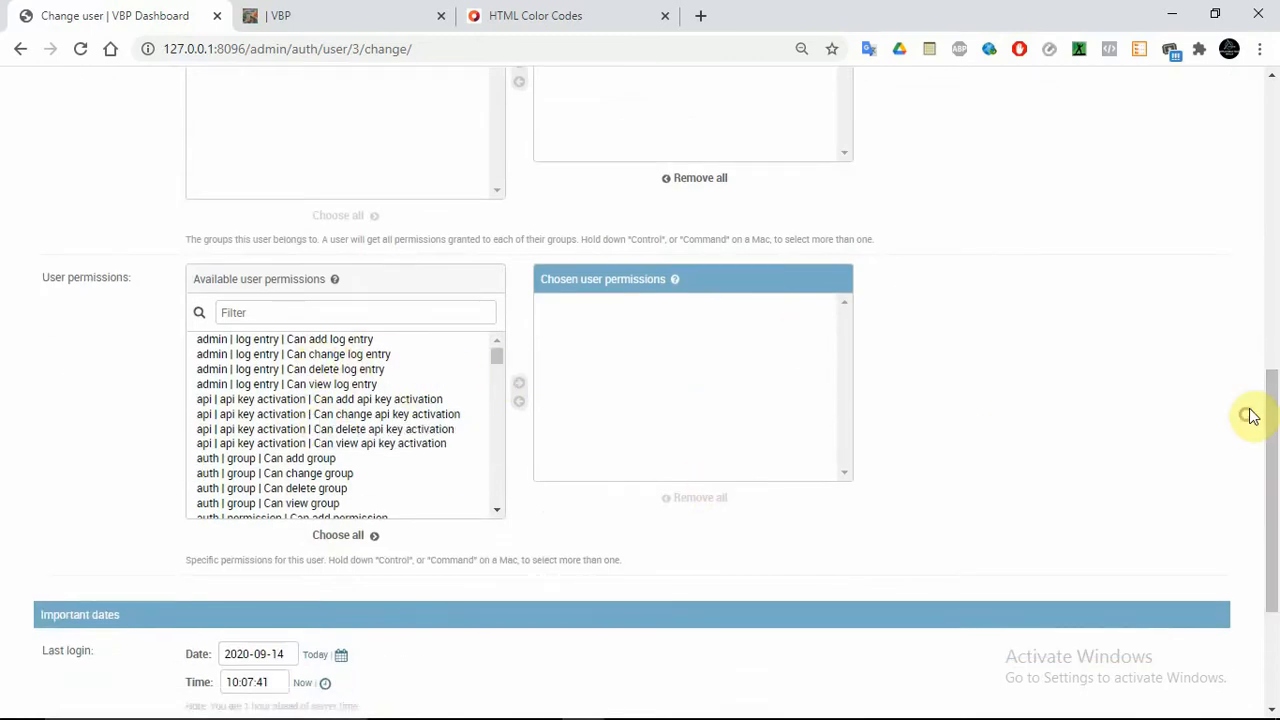
pyautogui.moveTo(1250, 414); pyautogui.dragTo(1270, 108)
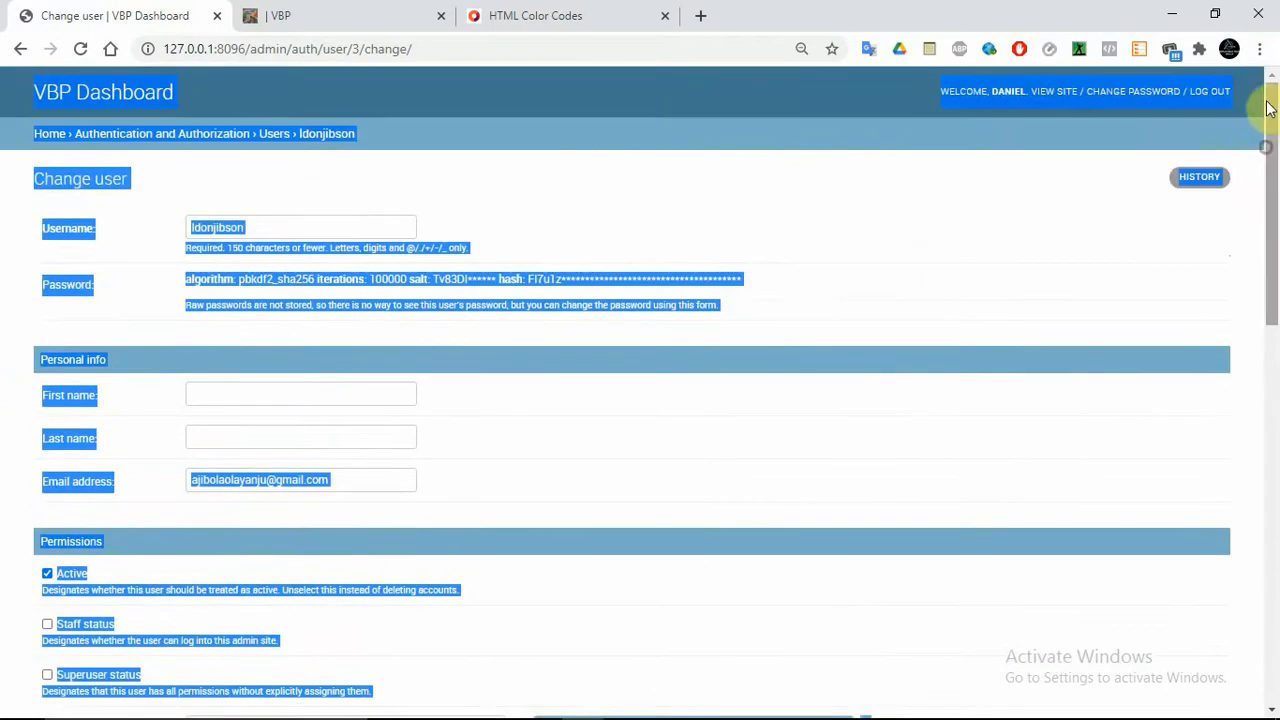
pyautogui.click(847, 174)
pyautogui.click(51, 135)
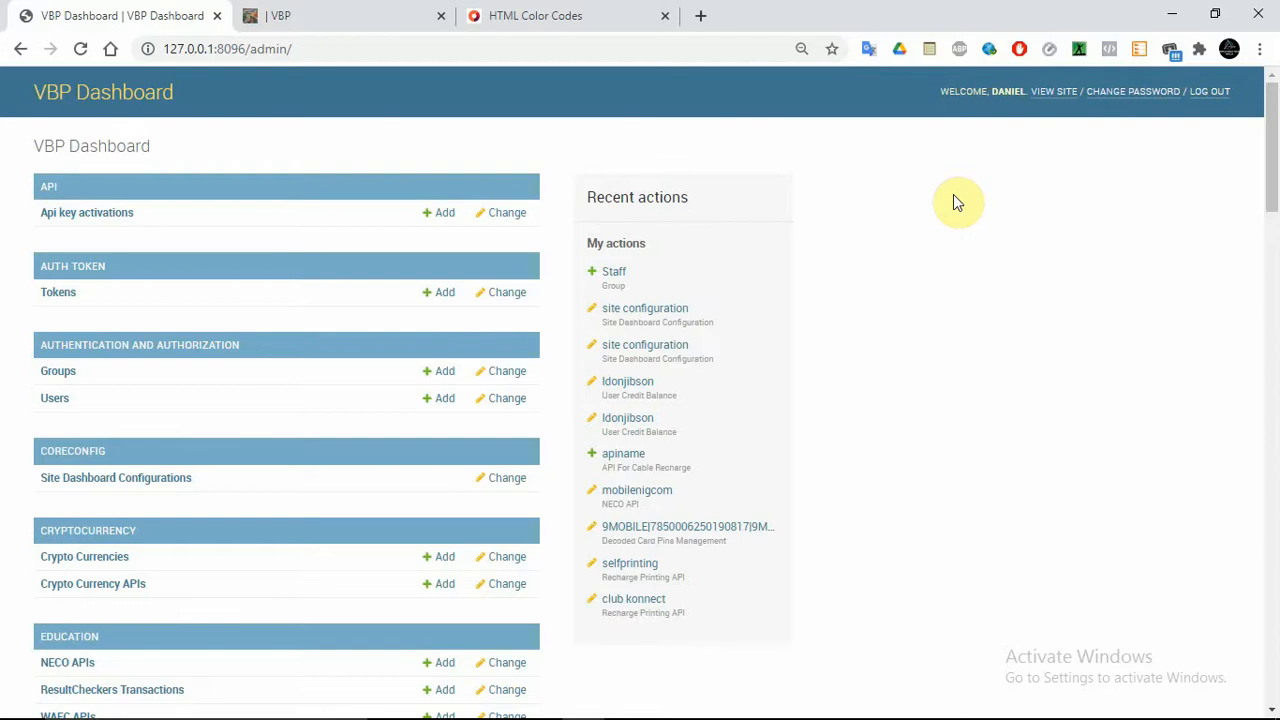
# Scroll to the Education section and open WAEC APIs, listing vtpass and waecmobilenigcom
pyautogui.moveTo(1272, 152); pyautogui.dragTo(1277, 210)
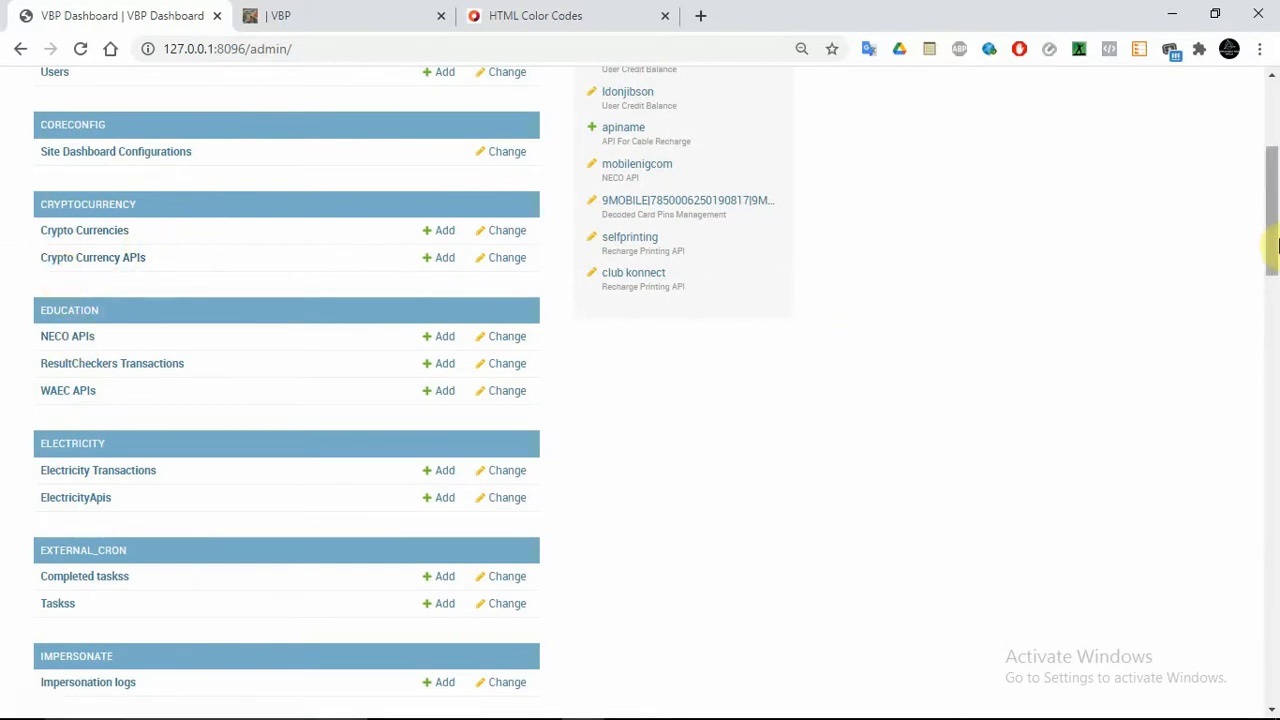
pyautogui.moveTo(1271, 243); pyautogui.dragTo(1277, 283)
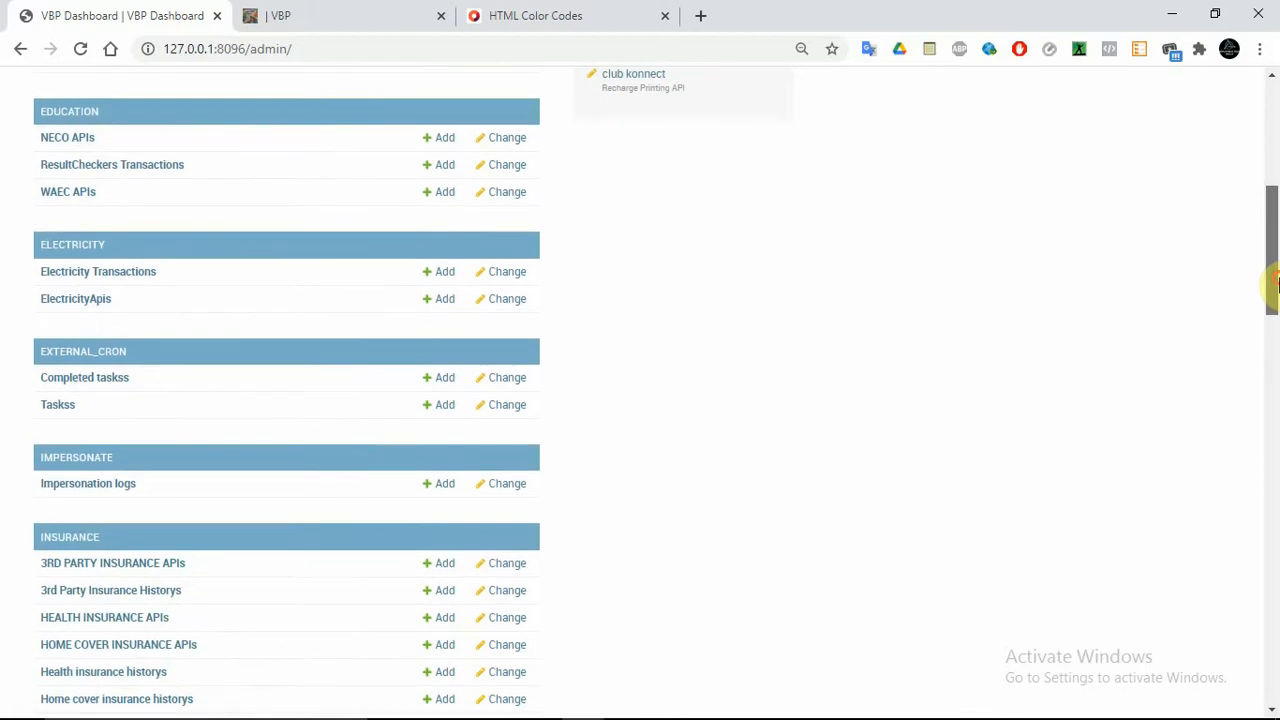
pyautogui.click(67, 197)
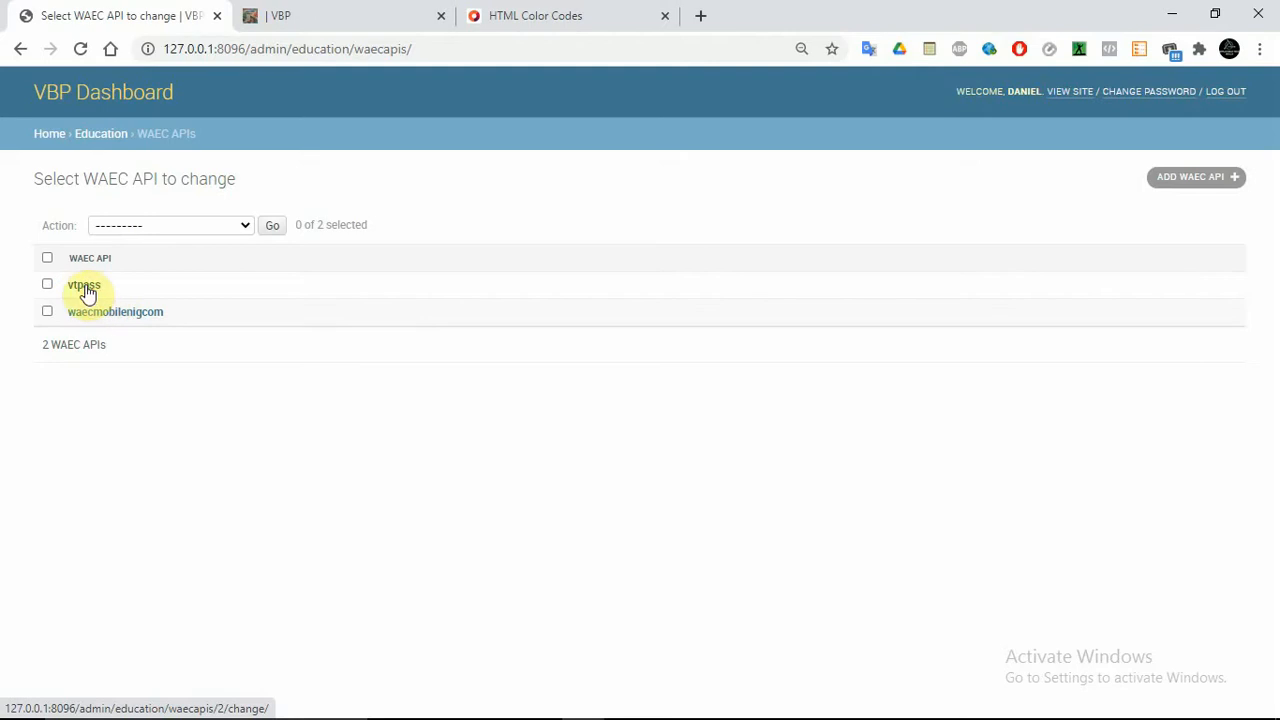
# Open the vtpass WAEC API record and look through its URL, data and Pin code json fields
pyautogui.click(86, 287)
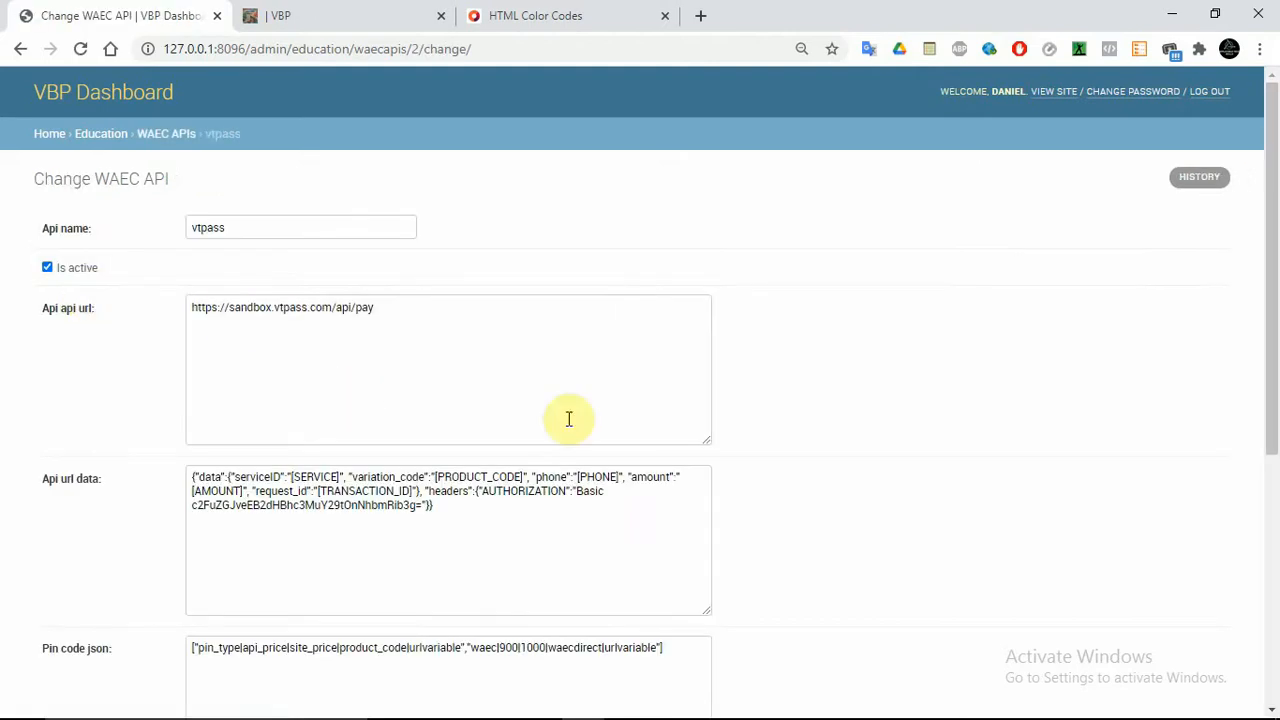
pyautogui.moveTo(1273, 182); pyautogui.dragTo(1277, 277)
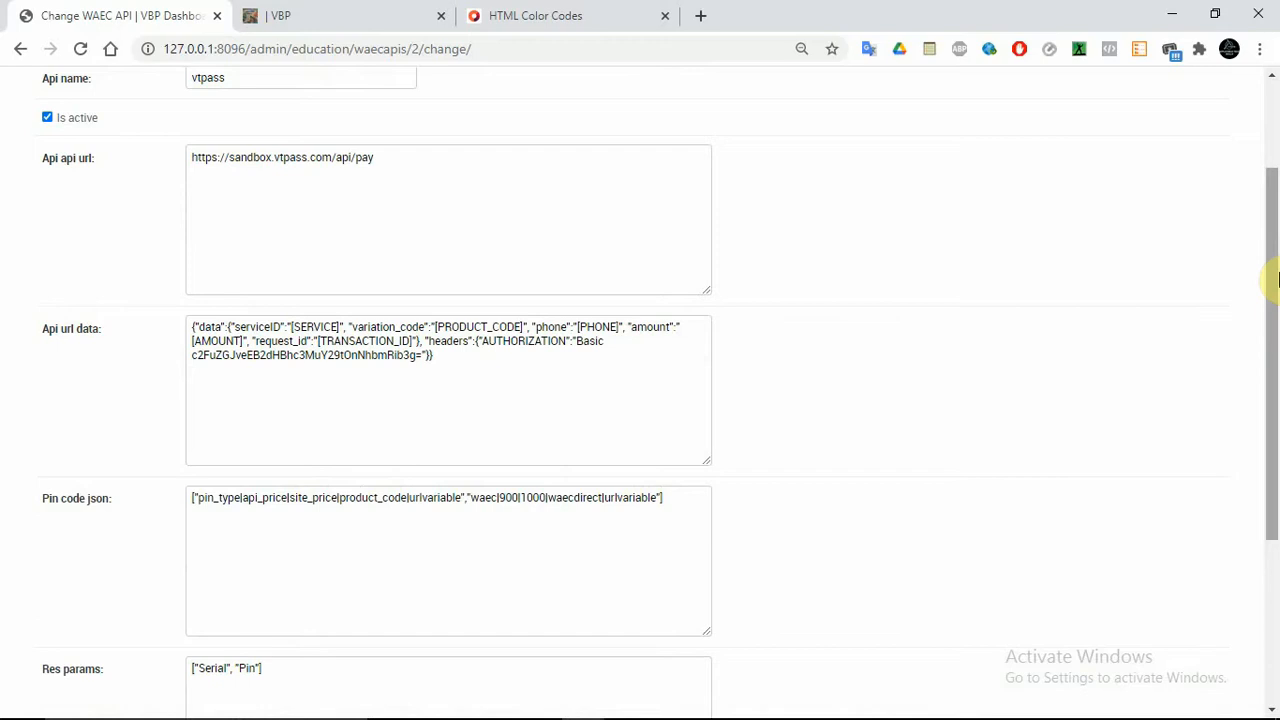
pyautogui.moveTo(1277, 280); pyautogui.dragTo(1277, 390)
pyautogui.click(441, 165)
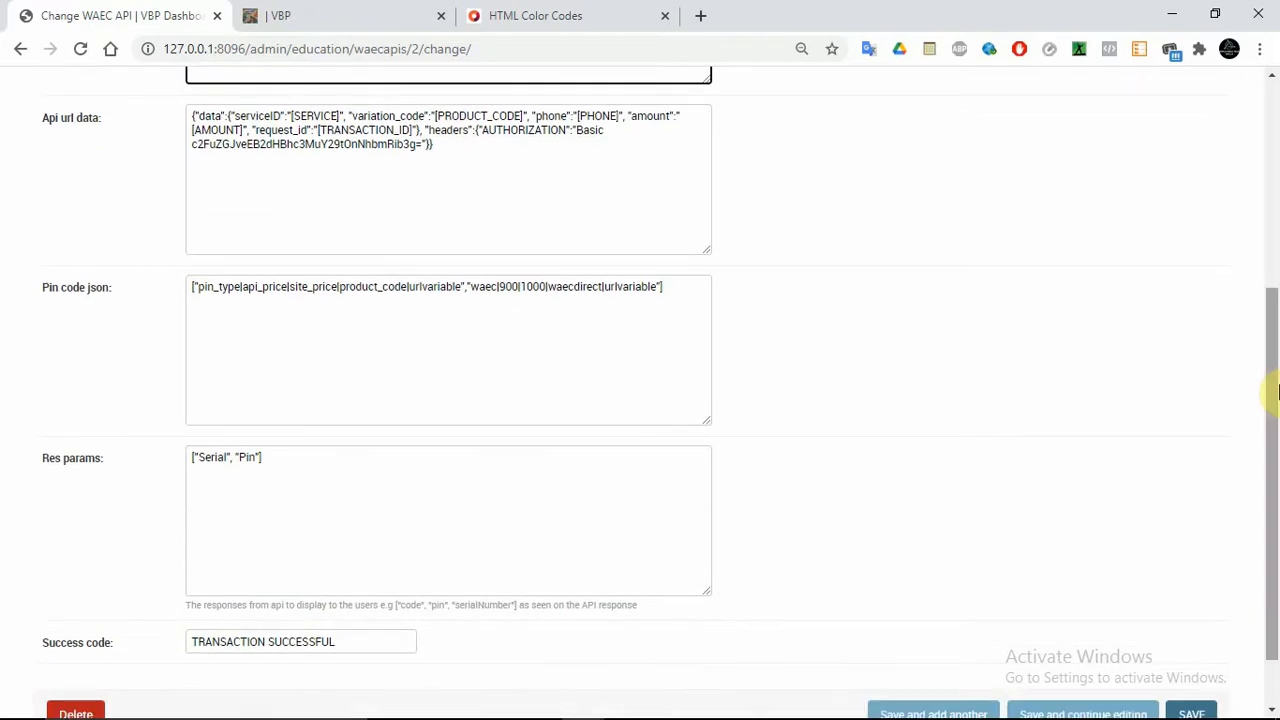
# Change the Pin code json prices from 900 and 1000 to 1800 and 2000, then save and continue
pyautogui.click(400, 511)
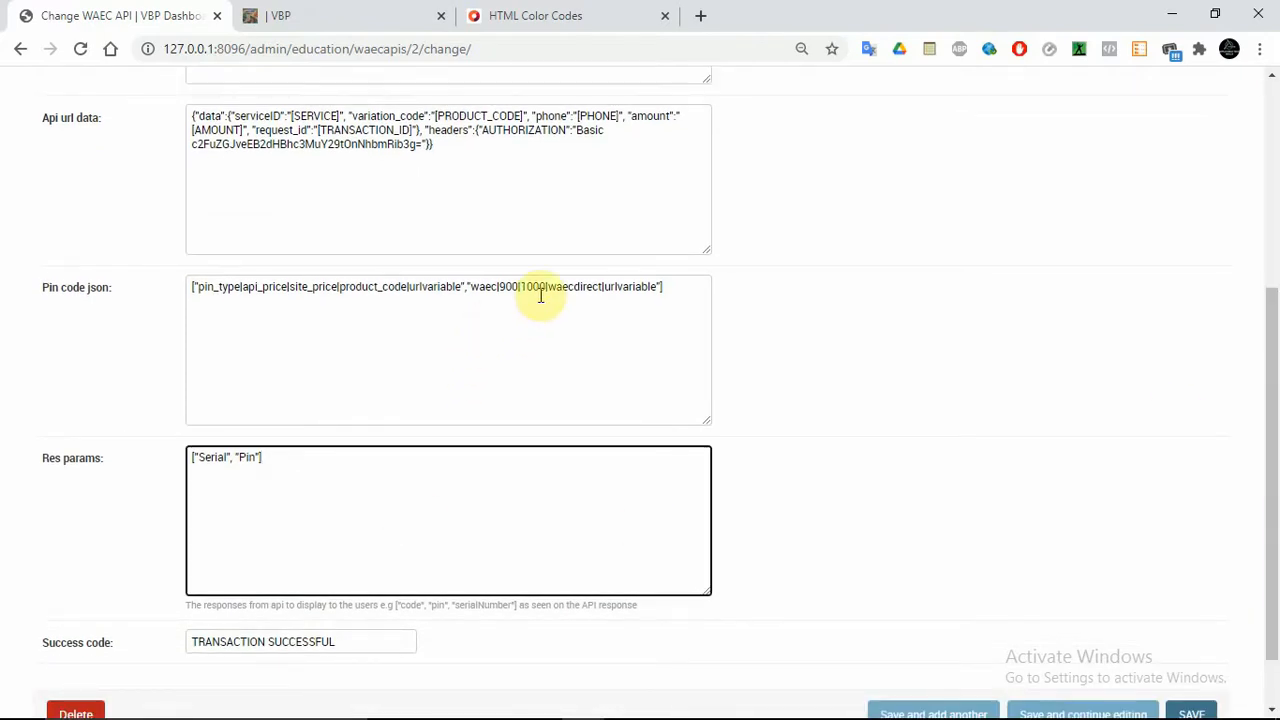
pyautogui.click(507, 288)
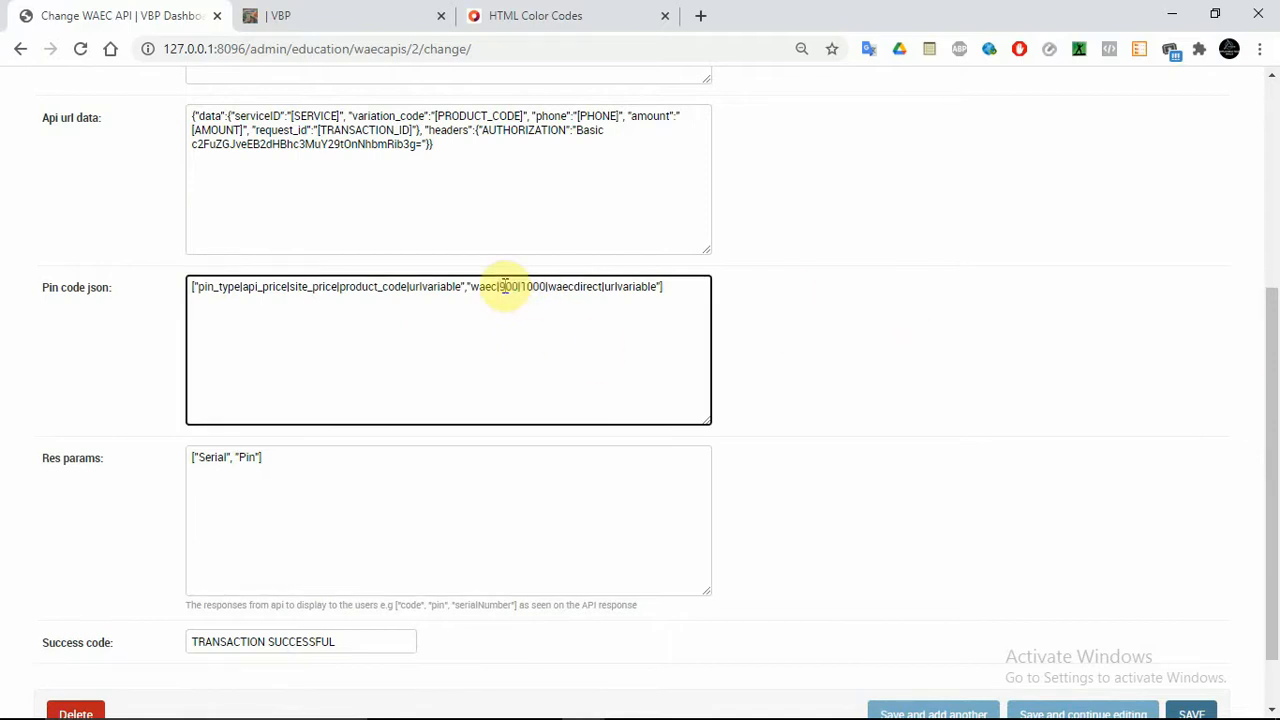
pyautogui.write('1800')
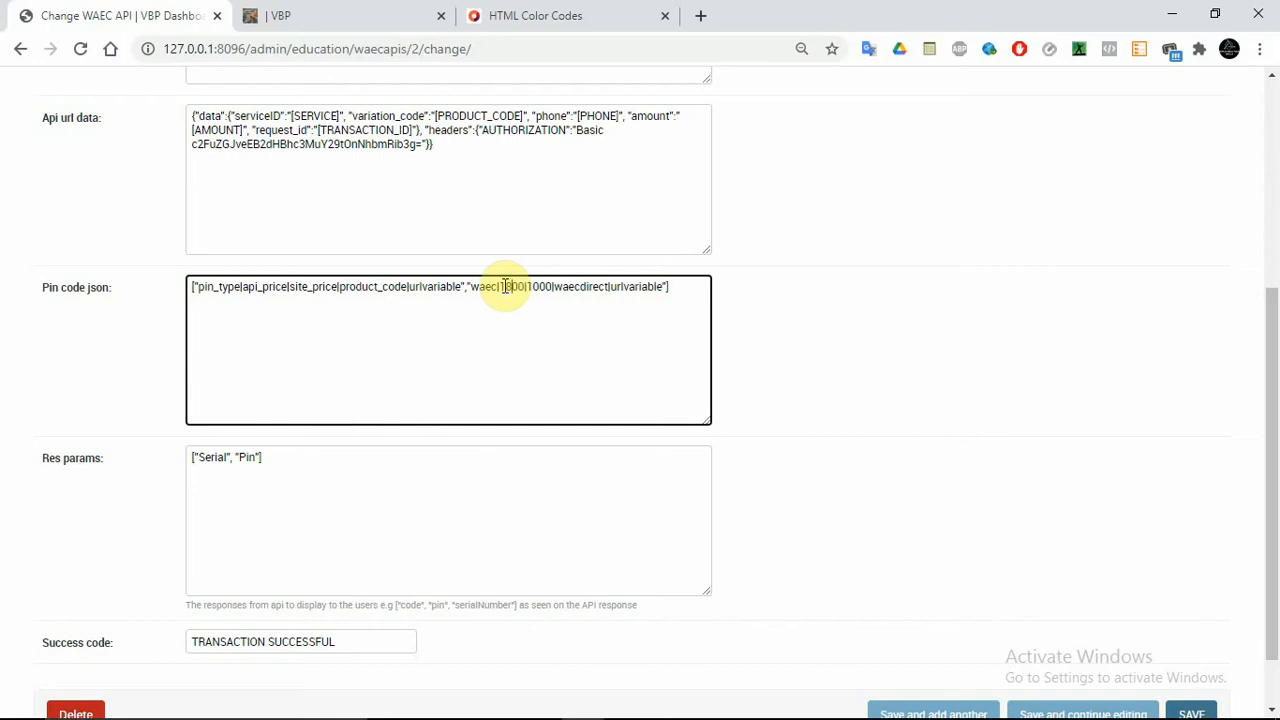
pyautogui.press('BackSpace')
pyautogui.press('BackSpace')
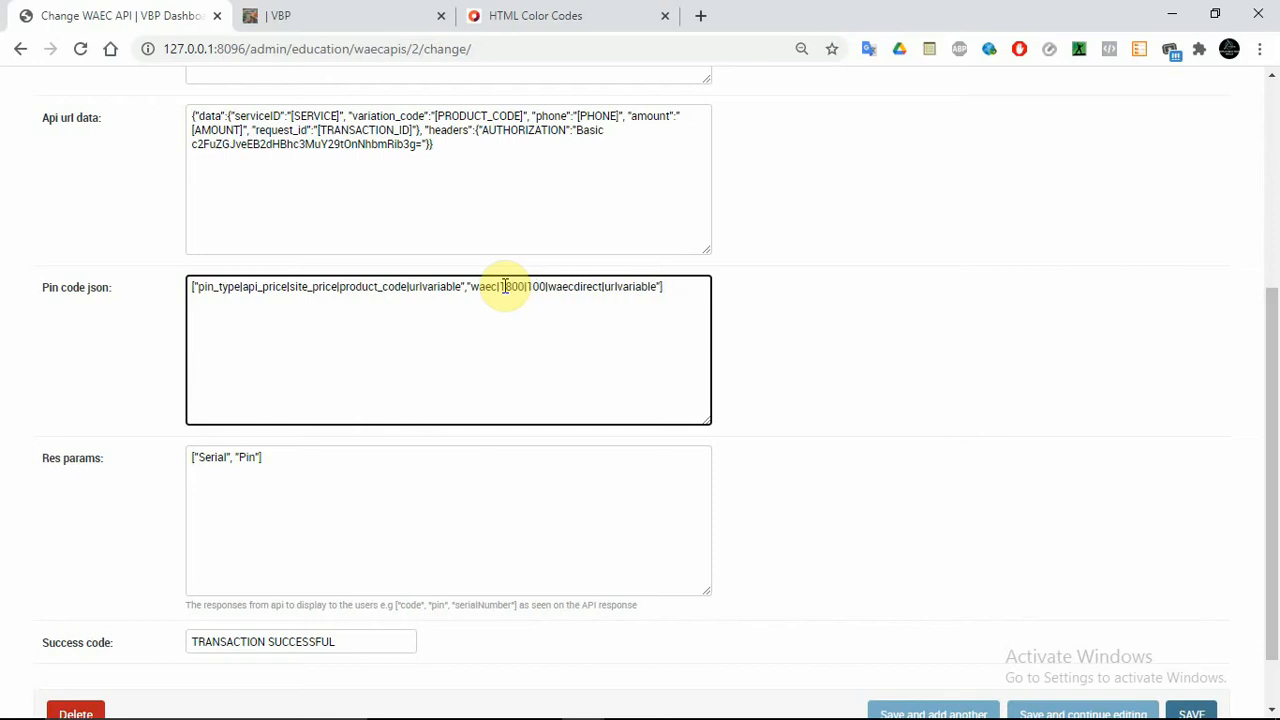
pyautogui.write('20')
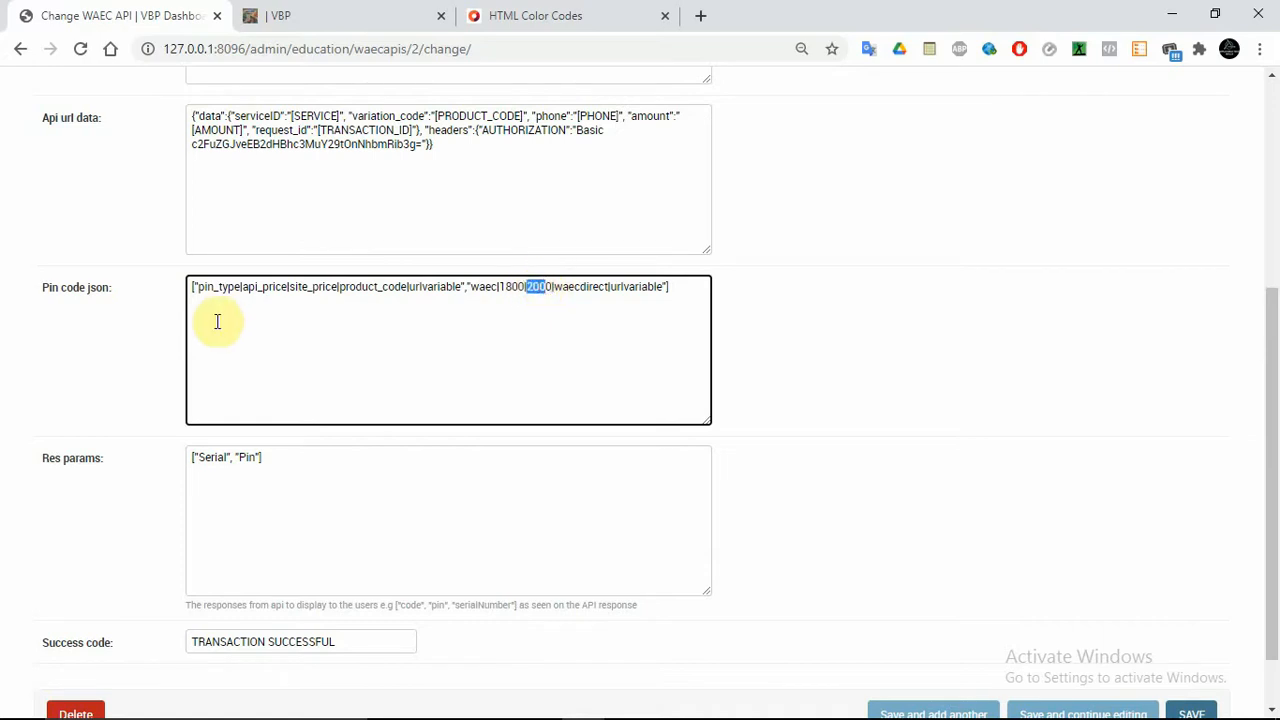
pyautogui.doubleClick(292, 287)
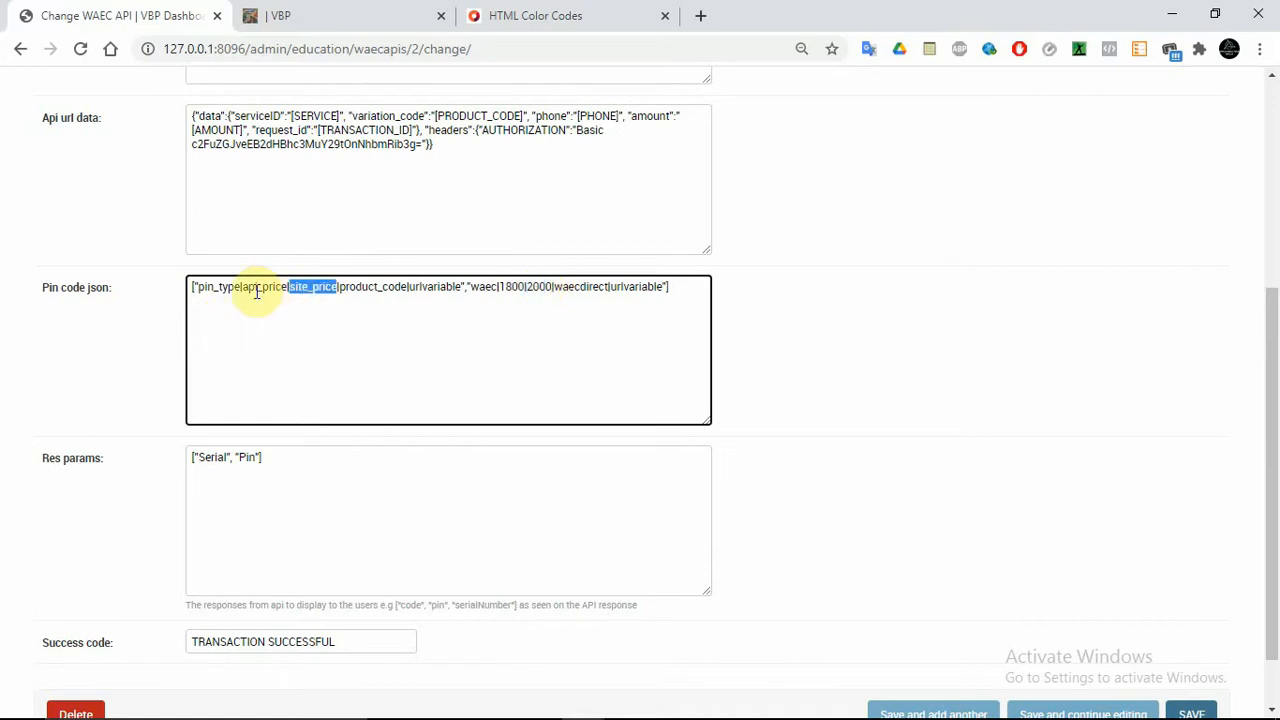
pyautogui.doubleClick(254, 289)
pyautogui.click(304, 286)
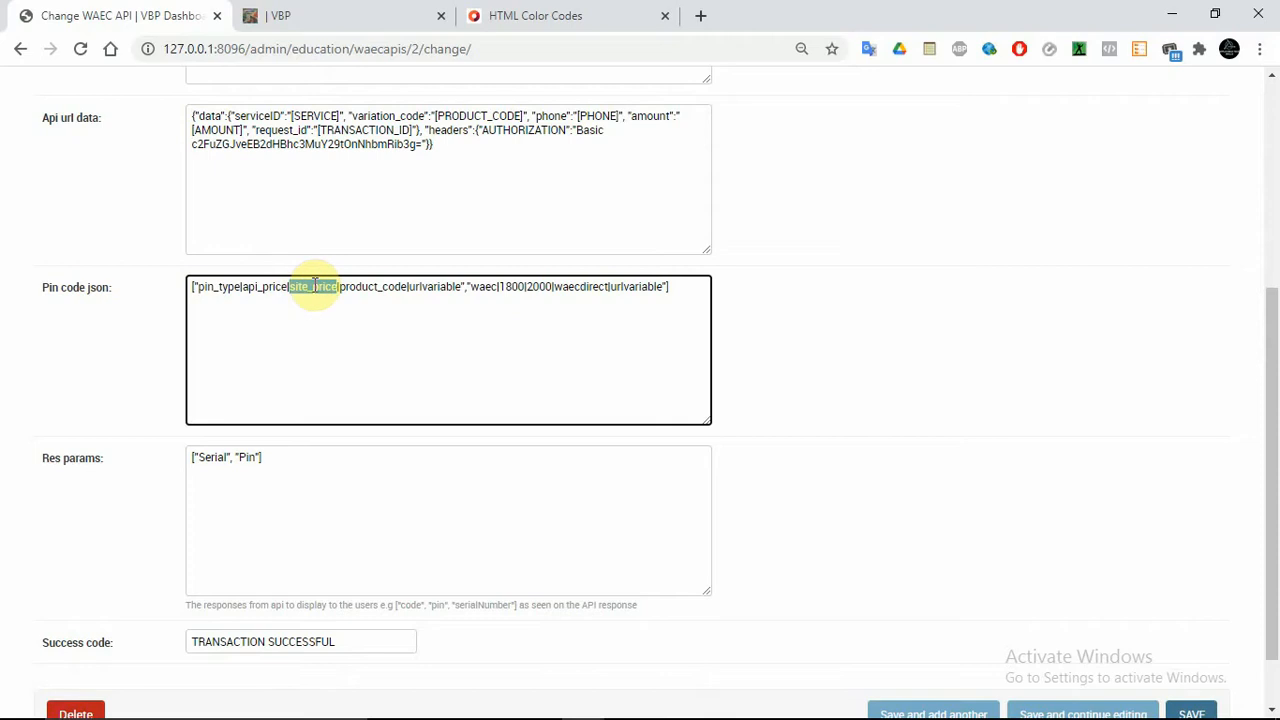
pyautogui.doubleClick(530, 287)
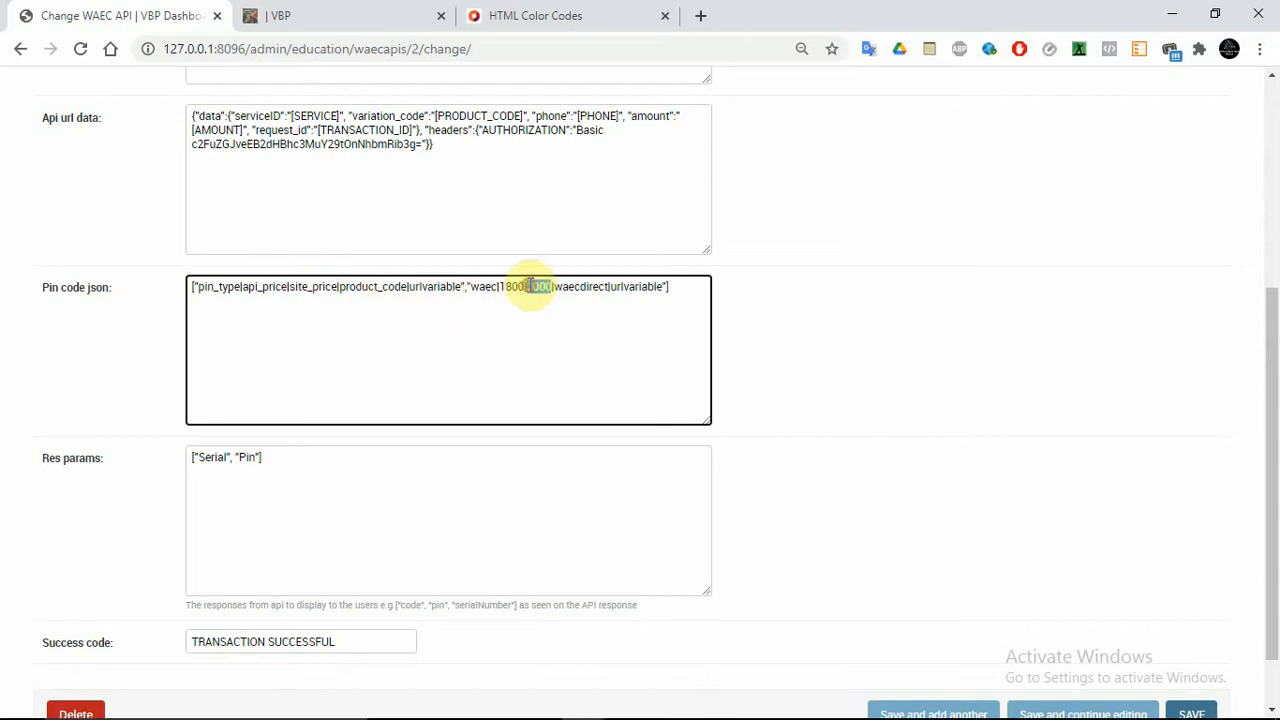
pyautogui.moveTo(1271, 394); pyautogui.dragTo(1278, 510)
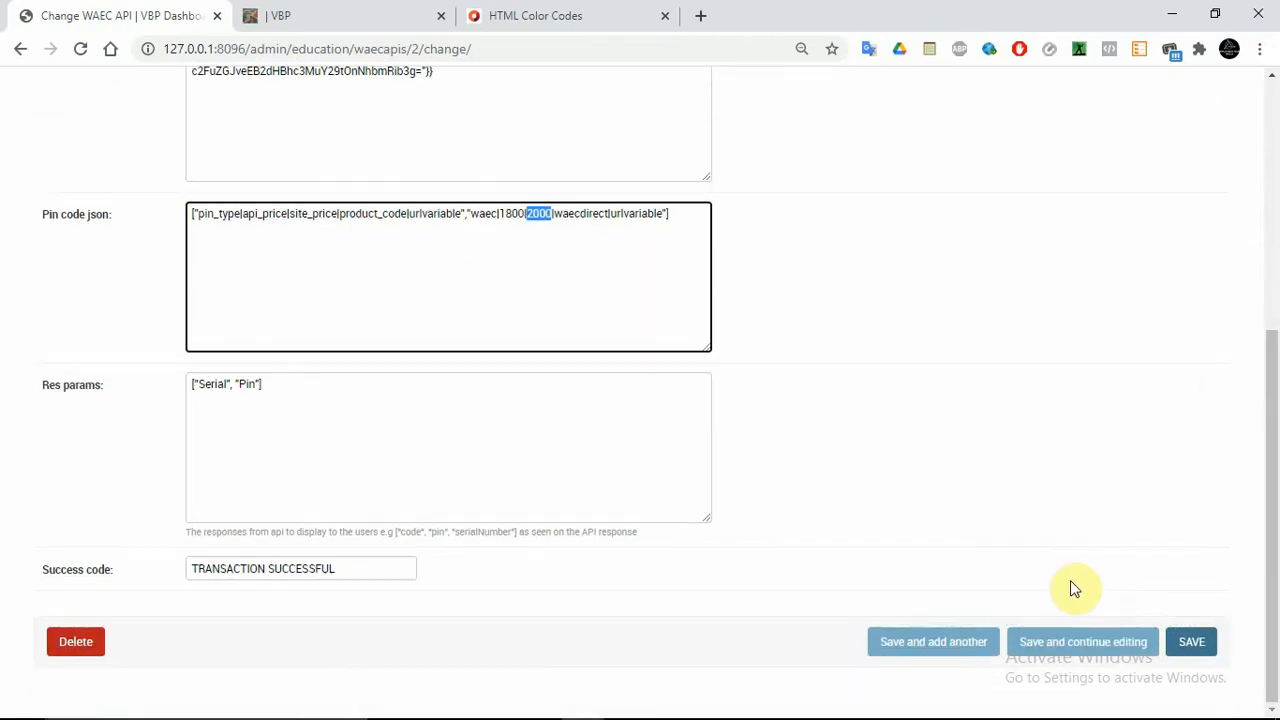
pyautogui.click(1105, 645)
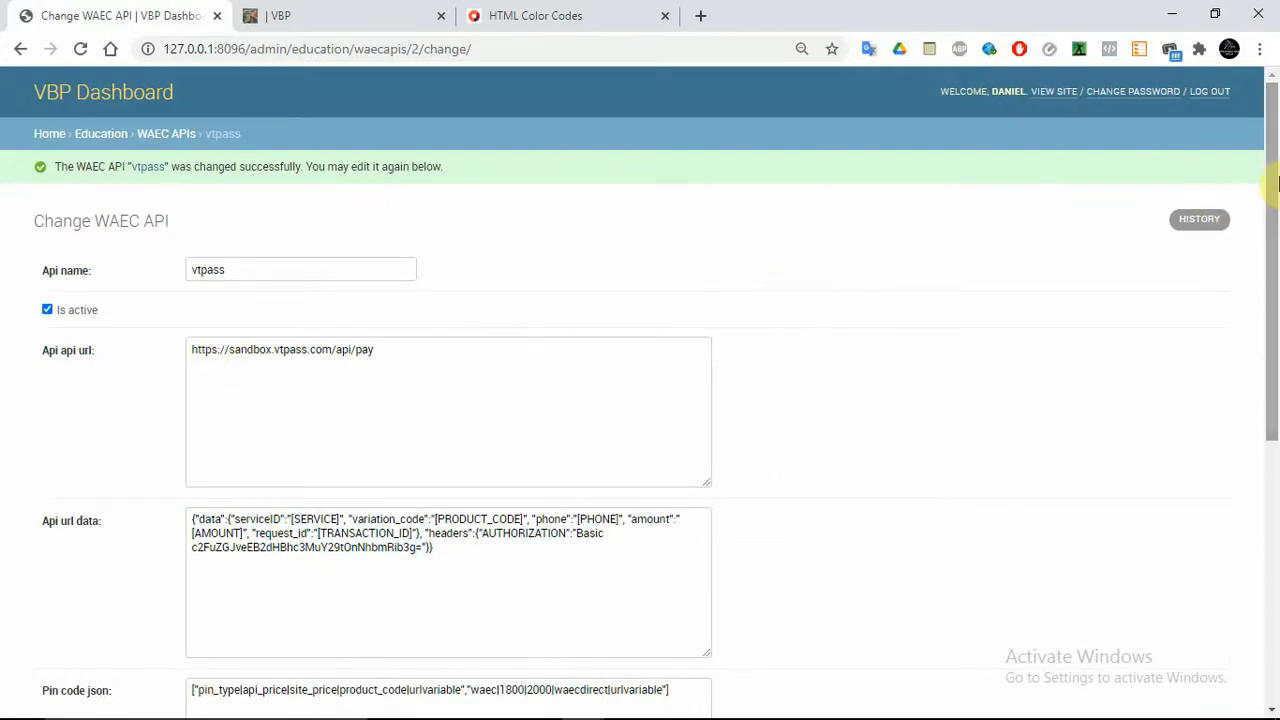
# Check the saved Api url data and API url text, then return to the admin home
pyautogui.moveTo(1277, 178); pyautogui.dragTo(1277, 207)
pyautogui.click(314, 486)
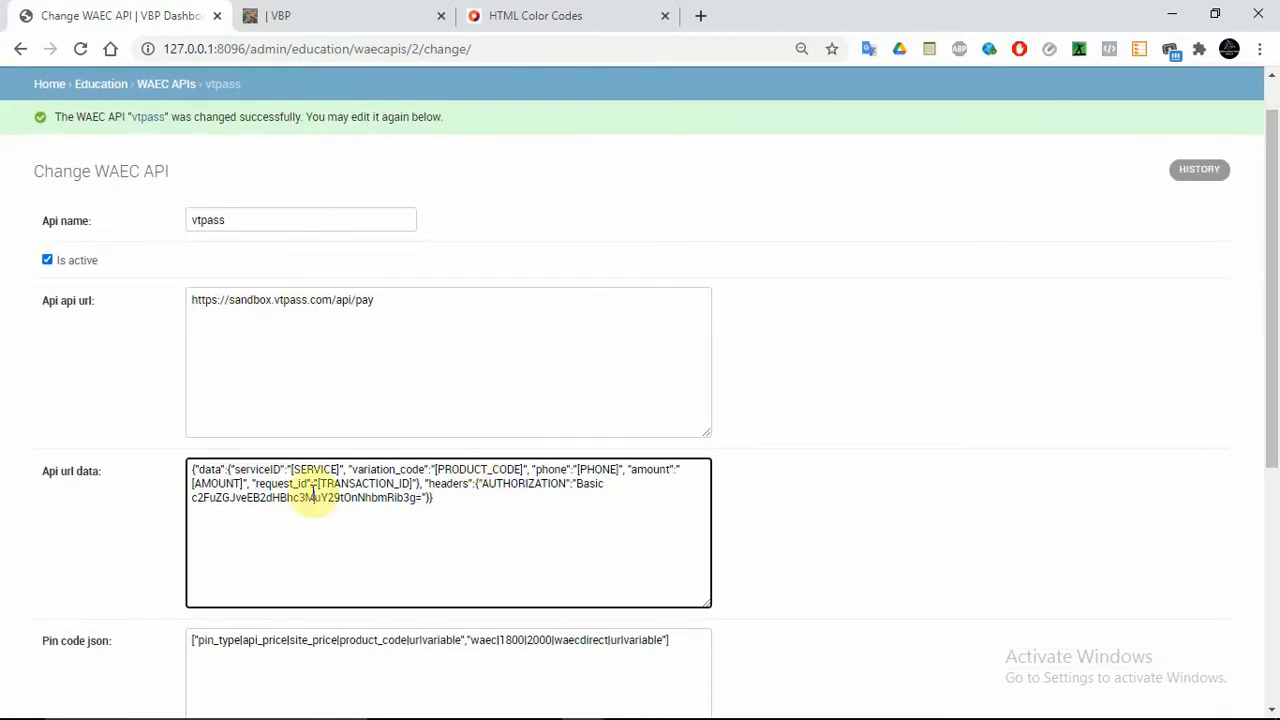
pyautogui.hotkey('ctrl', 'a')
pyautogui.click(537, 488)
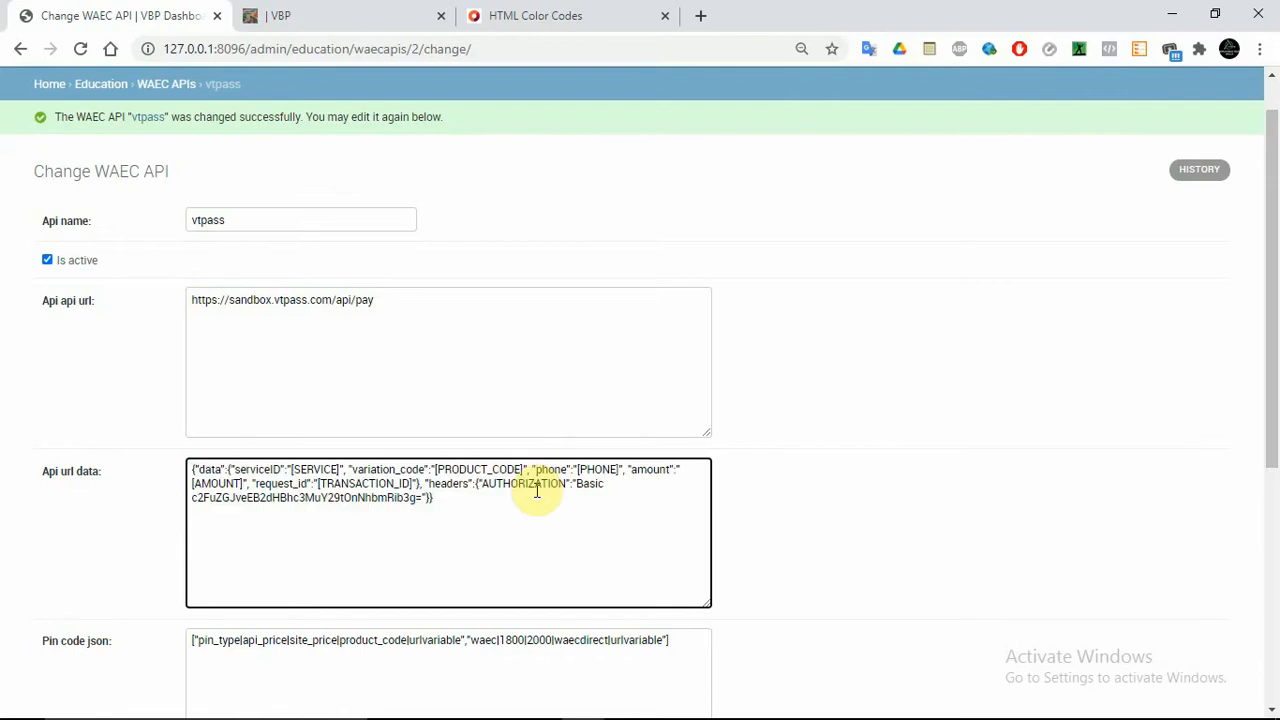
pyautogui.click(457, 526)
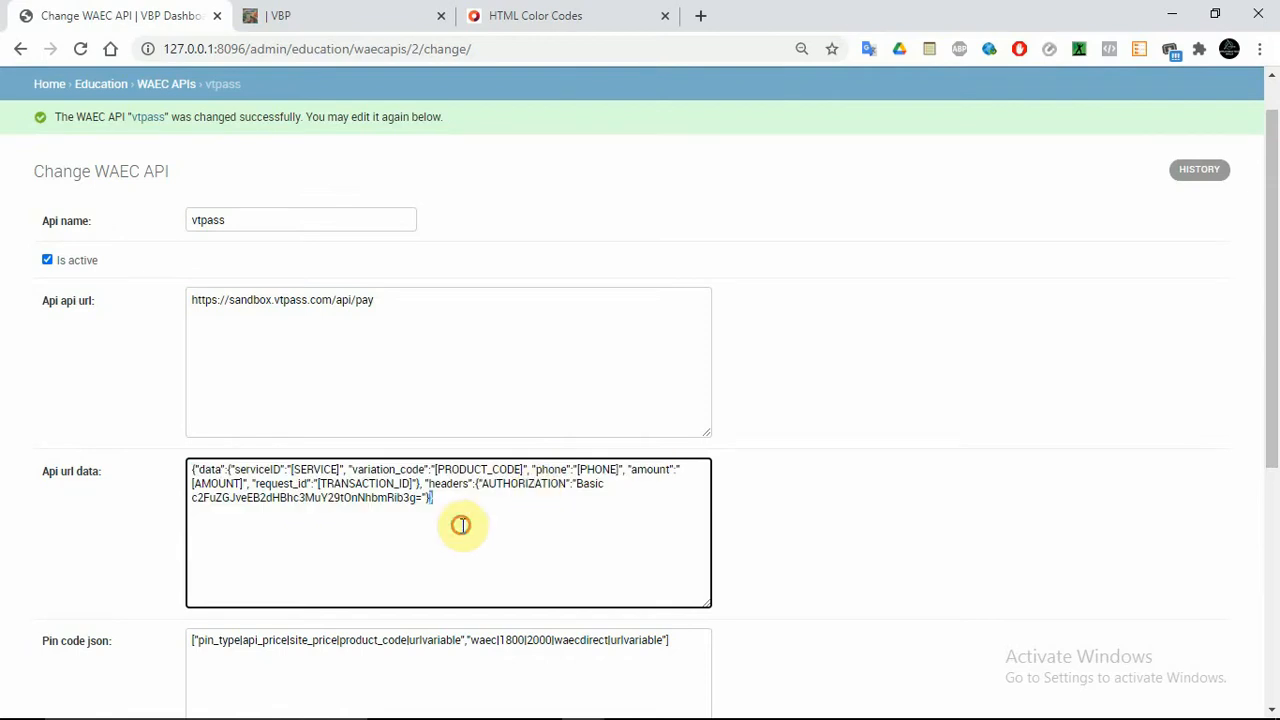
pyautogui.click(206, 470)
pyautogui.doubleClick(206, 470)
pyautogui.doubleClick(551, 350)
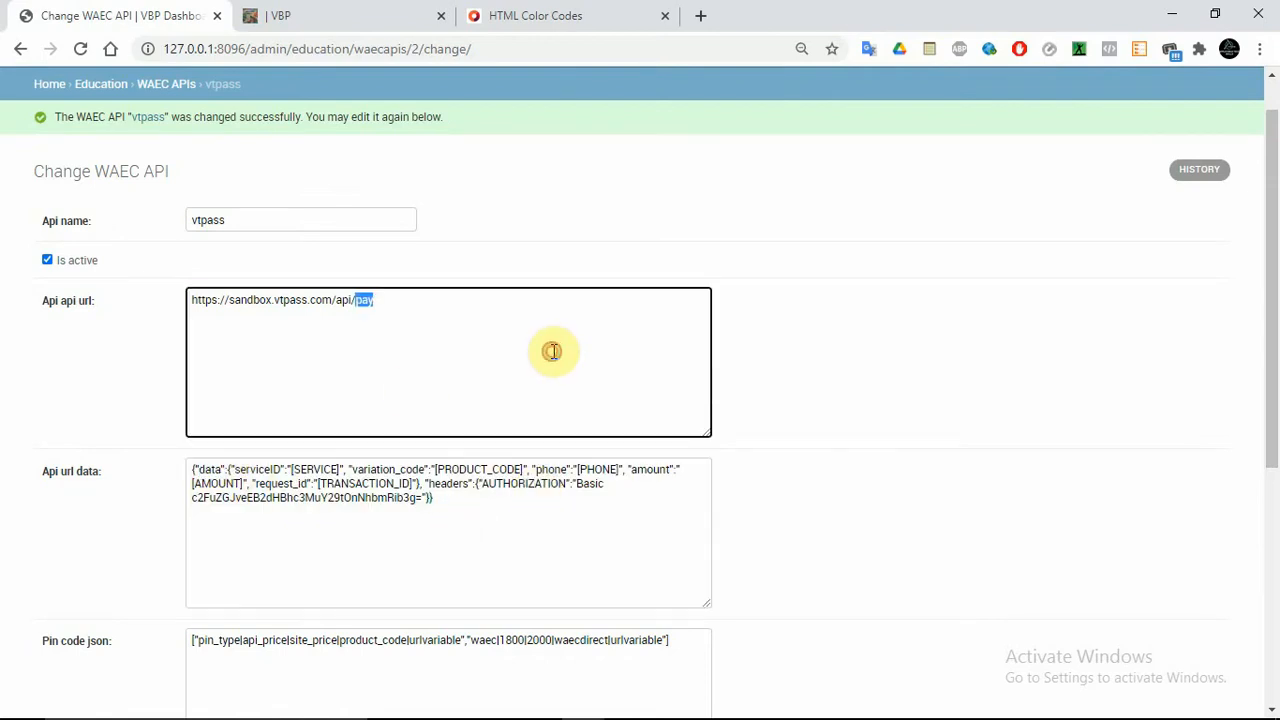
pyautogui.doubleClick(267, 420)
pyautogui.click(267, 420)
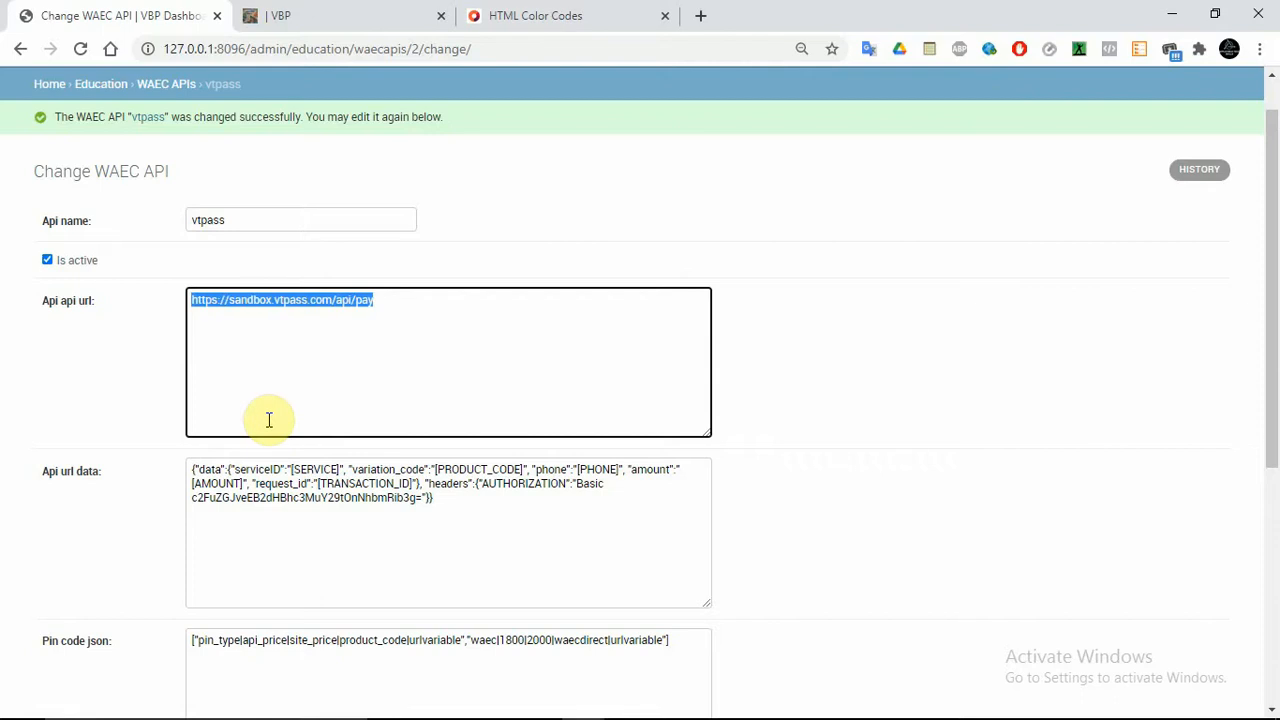
pyautogui.click(378, 362)
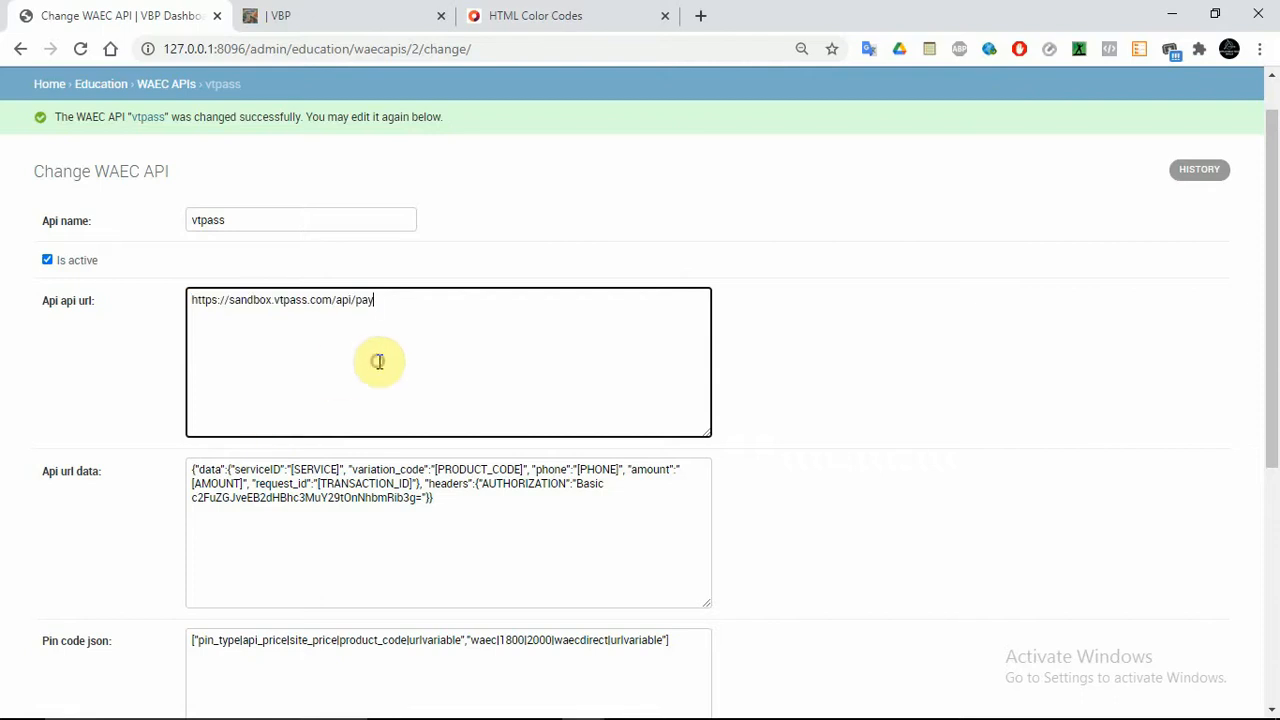
pyautogui.click(56, 84)
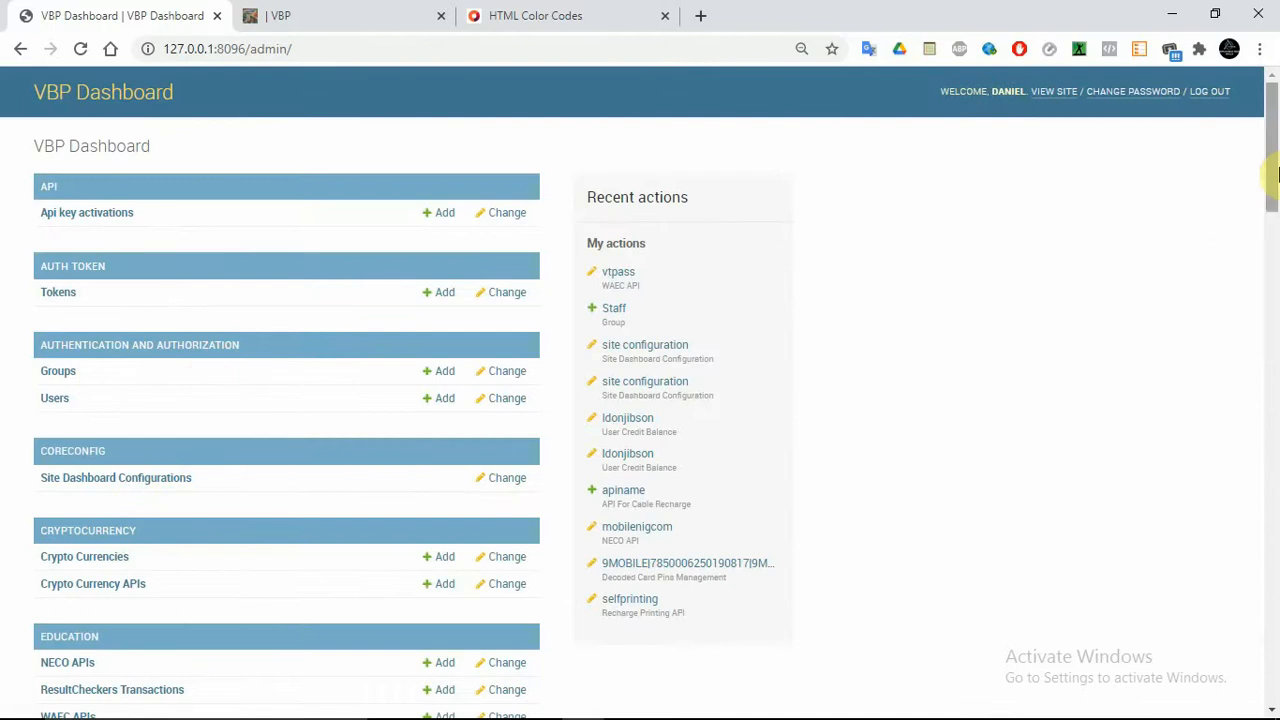
# Open the mobilenigcom NECO API record and review its 650 and 800 pin code prices
pyautogui.moveTo(1277, 175); pyautogui.dragTo(1277, 237)
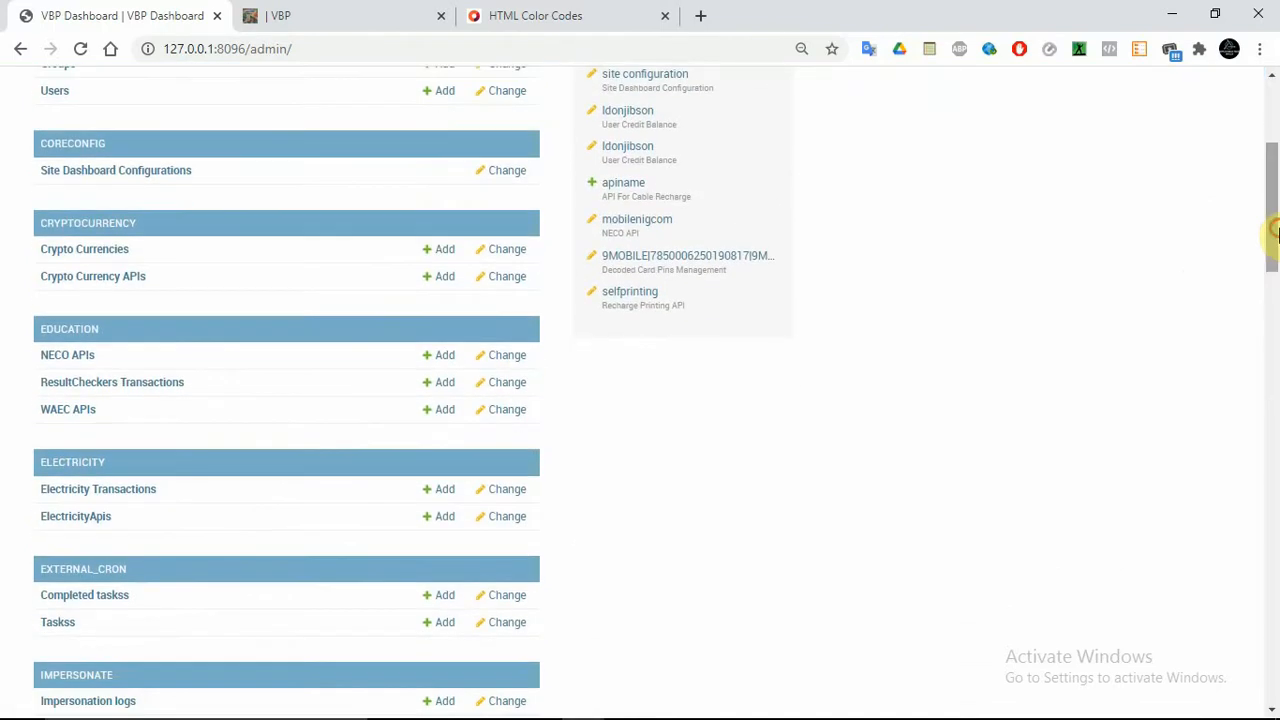
pyautogui.click(64, 360)
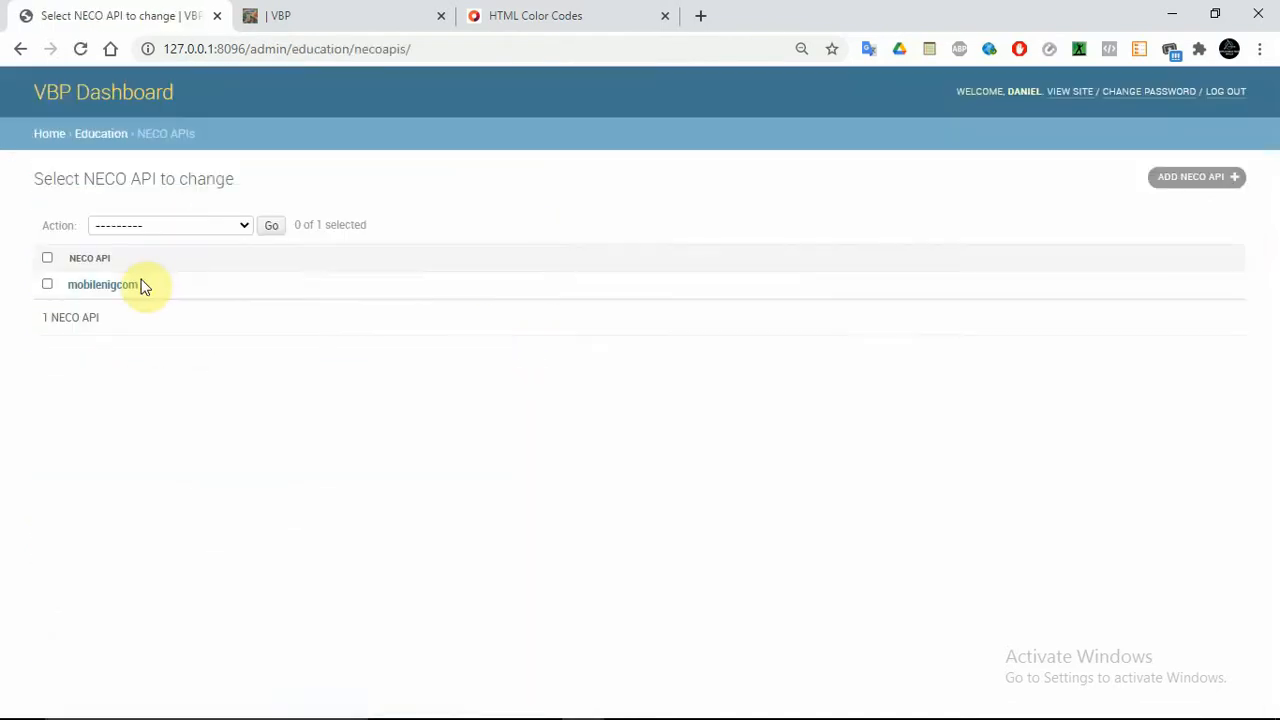
pyautogui.click(106, 284)
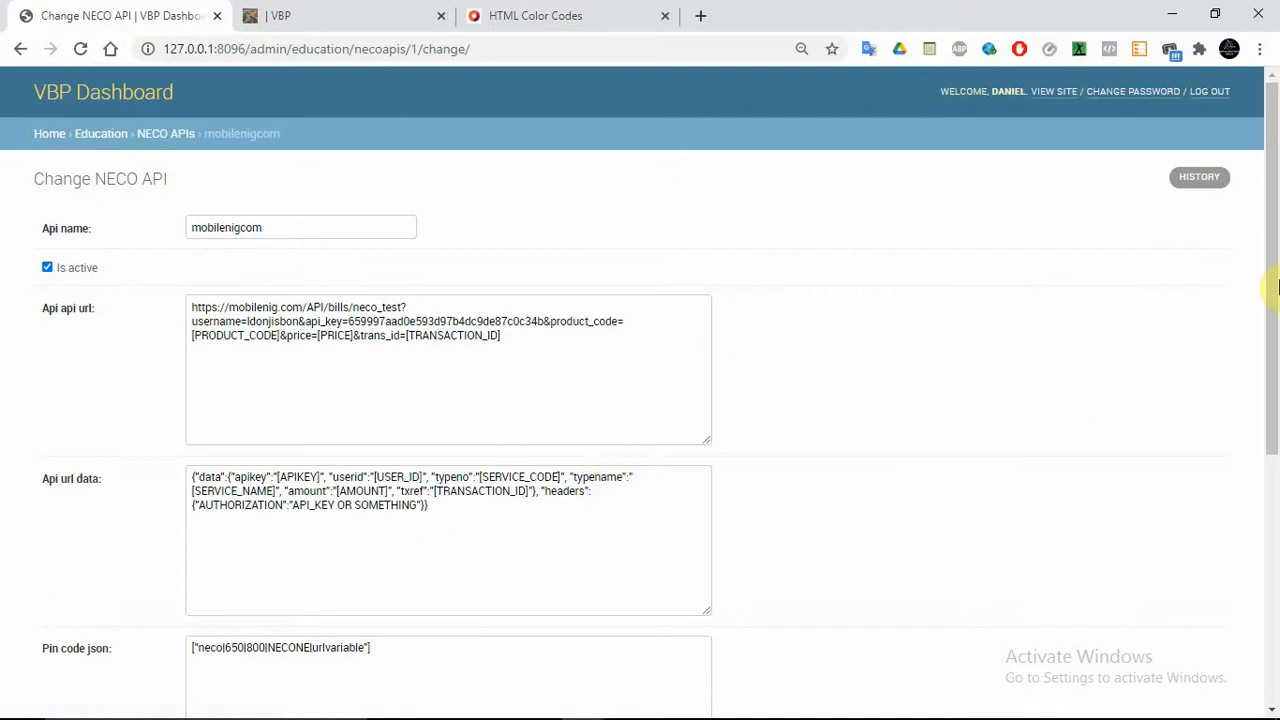
pyautogui.moveTo(1275, 287); pyautogui.dragTo(1274, 508)
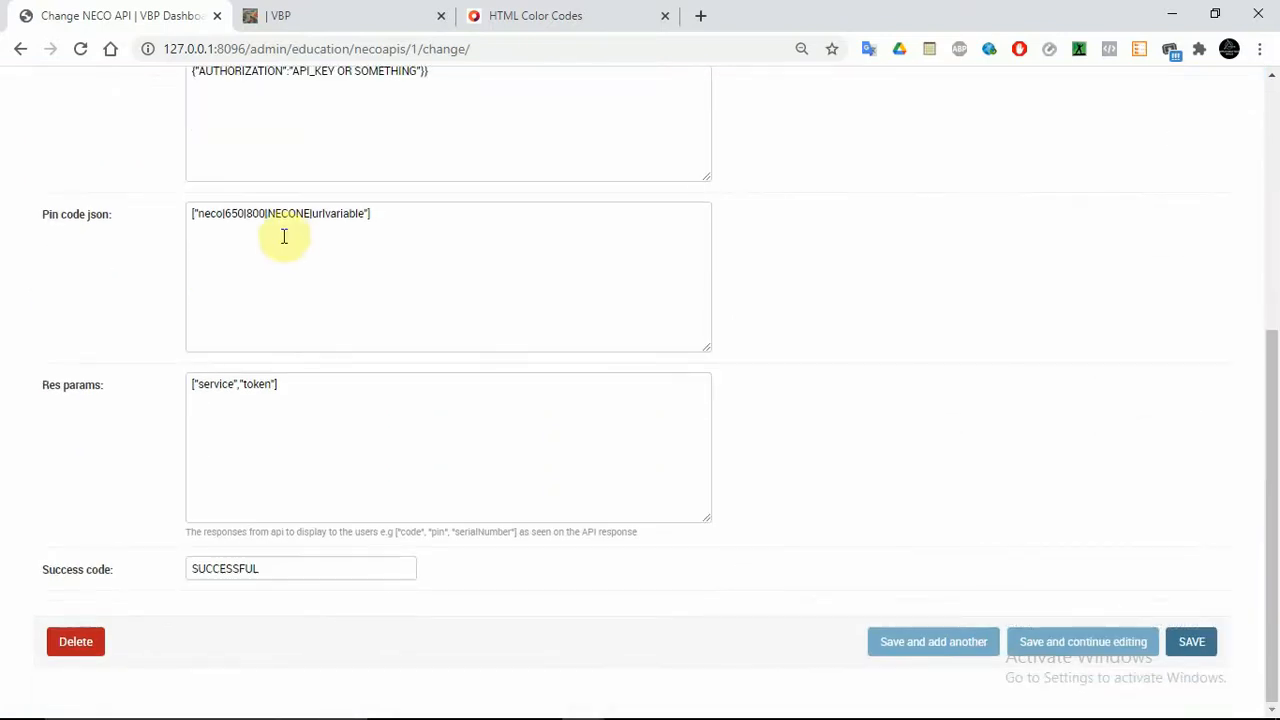
pyautogui.doubleClick(233, 215)
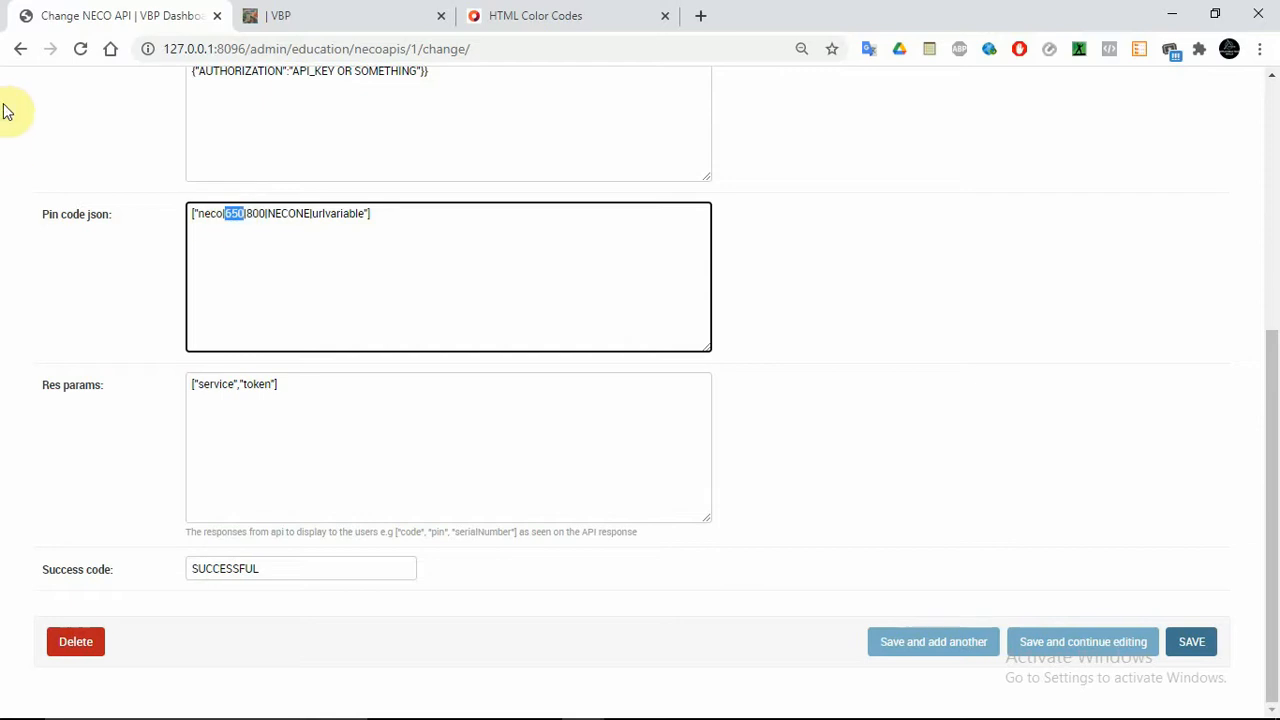
pyautogui.click(1276, 115)
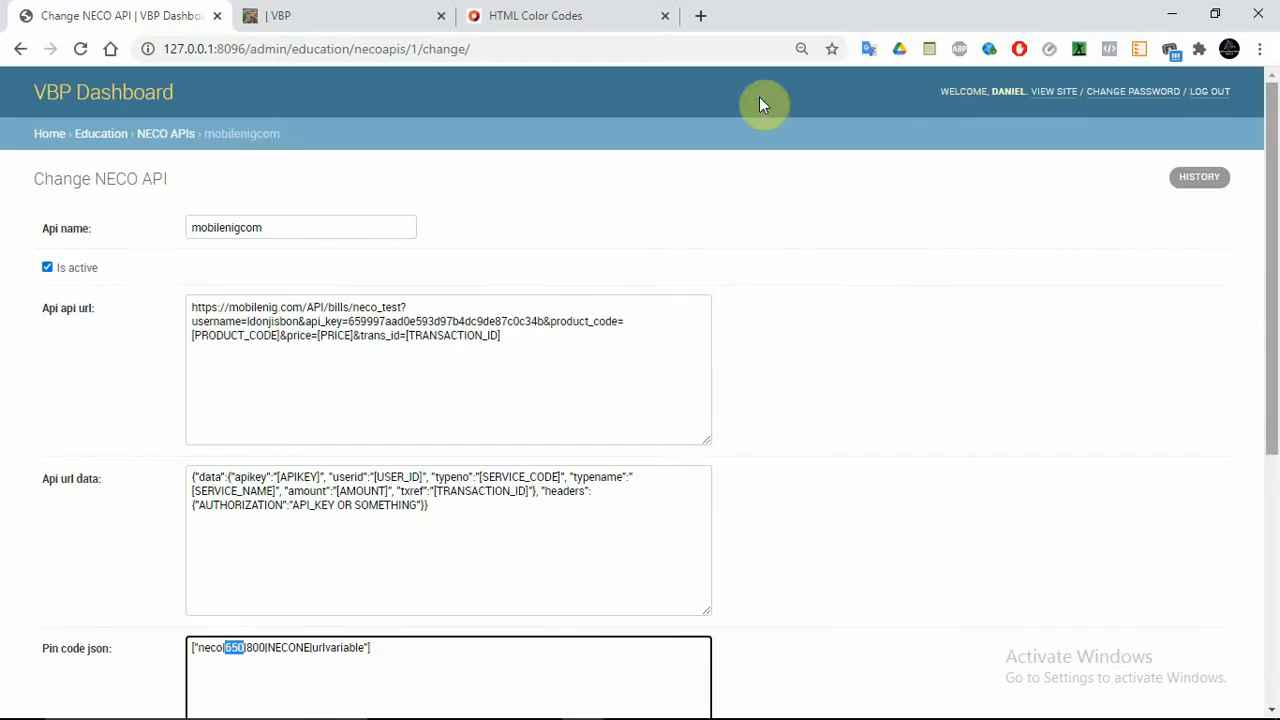
# Open the vtpass electricity API change form, then switch to the customer site
pyautogui.click(50, 136)
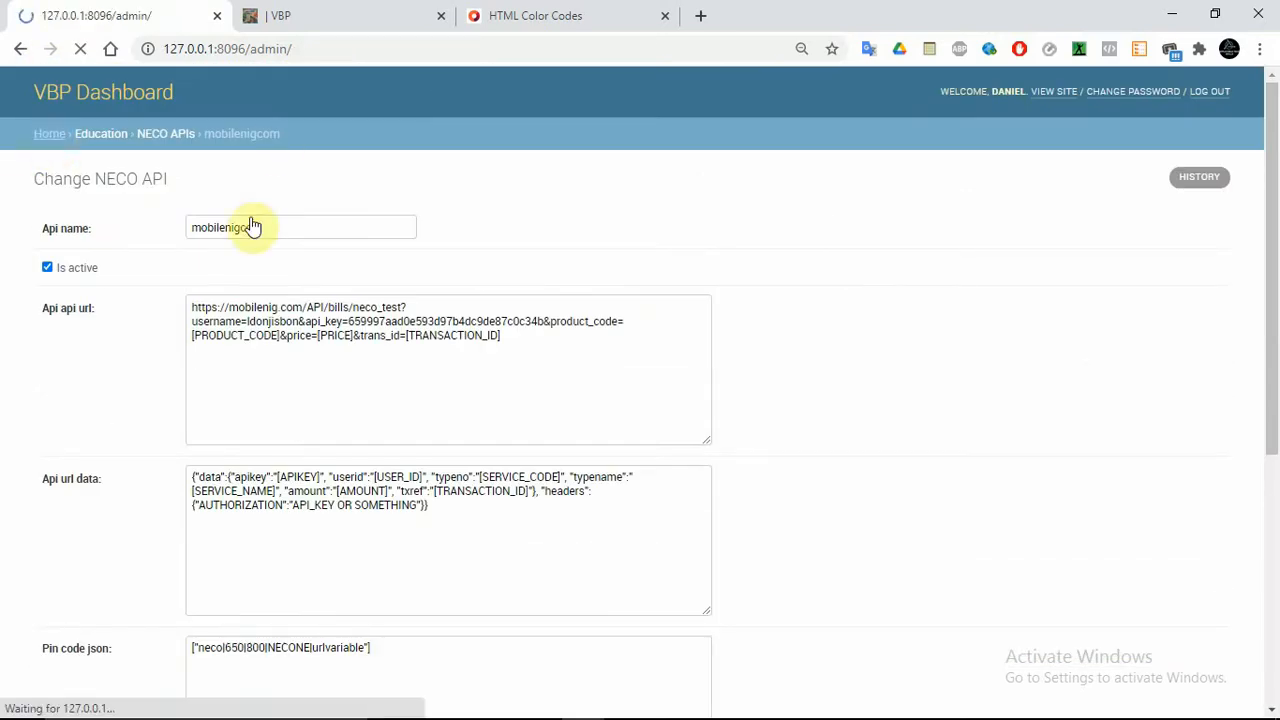
pyautogui.click(1276, 243)
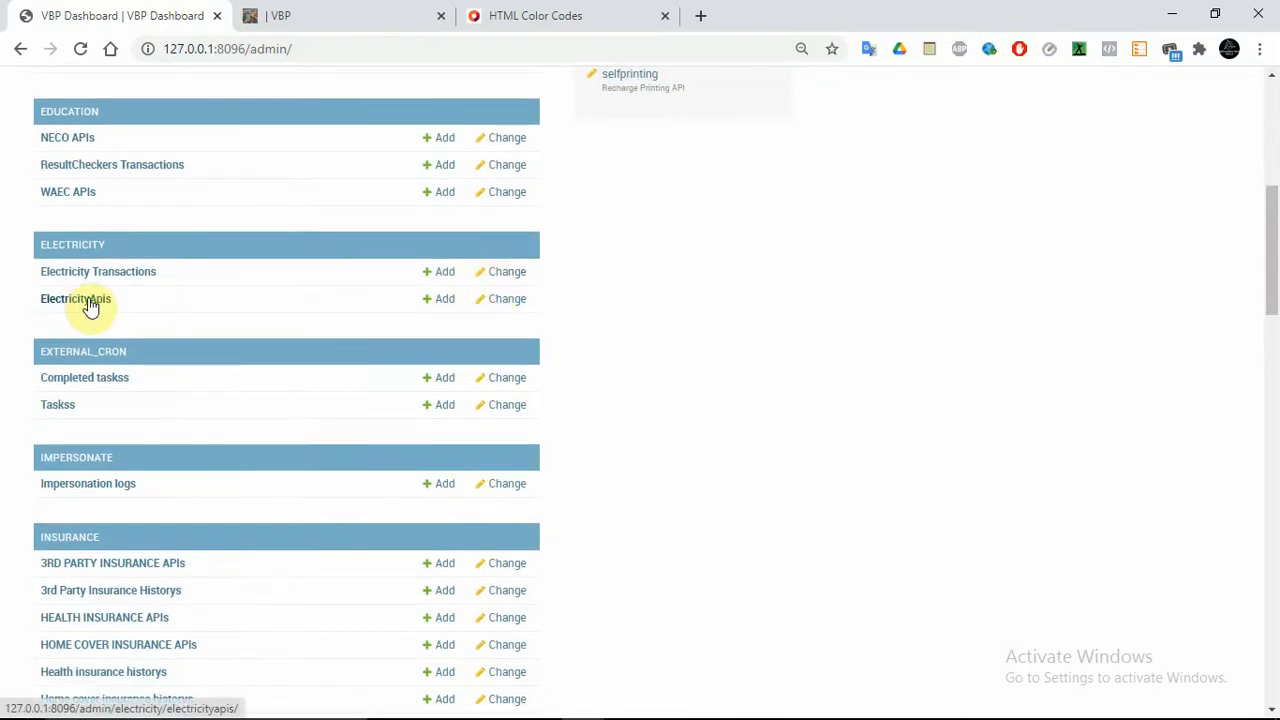
pyautogui.click(88, 300)
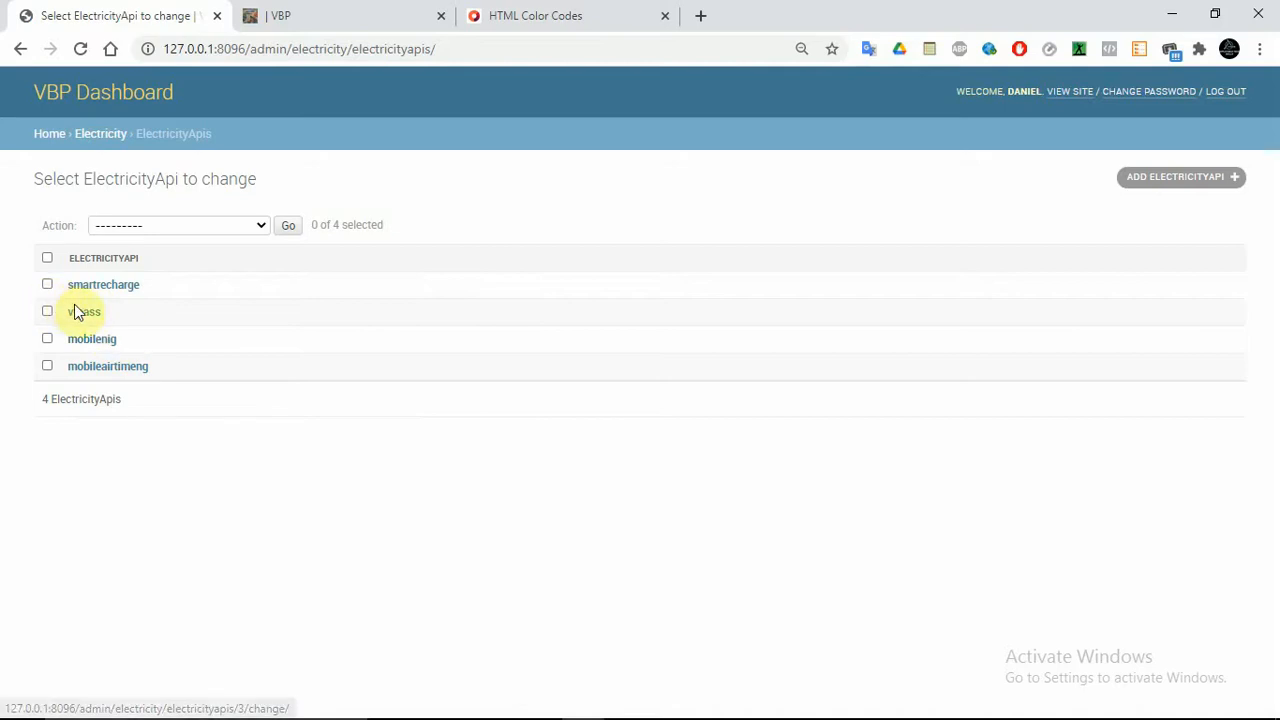
pyautogui.click(80, 312)
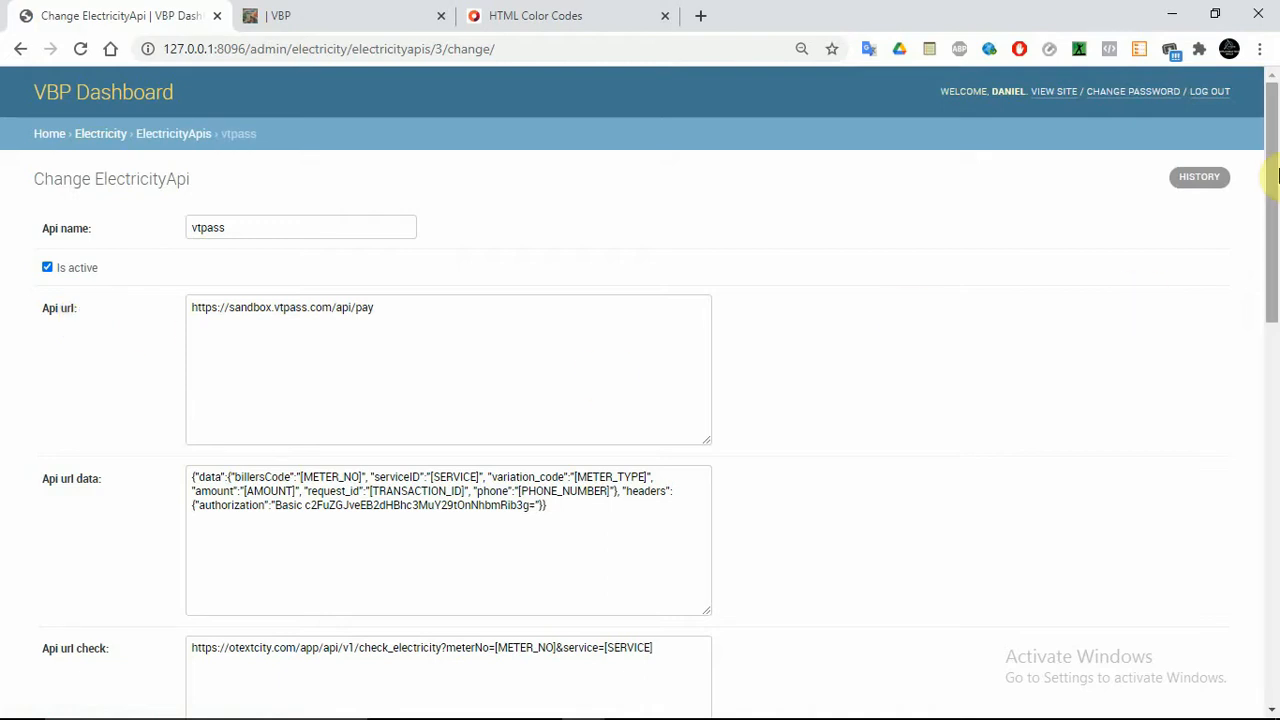
pyautogui.moveTo(1276, 170); pyautogui.dragTo(1275, 290)
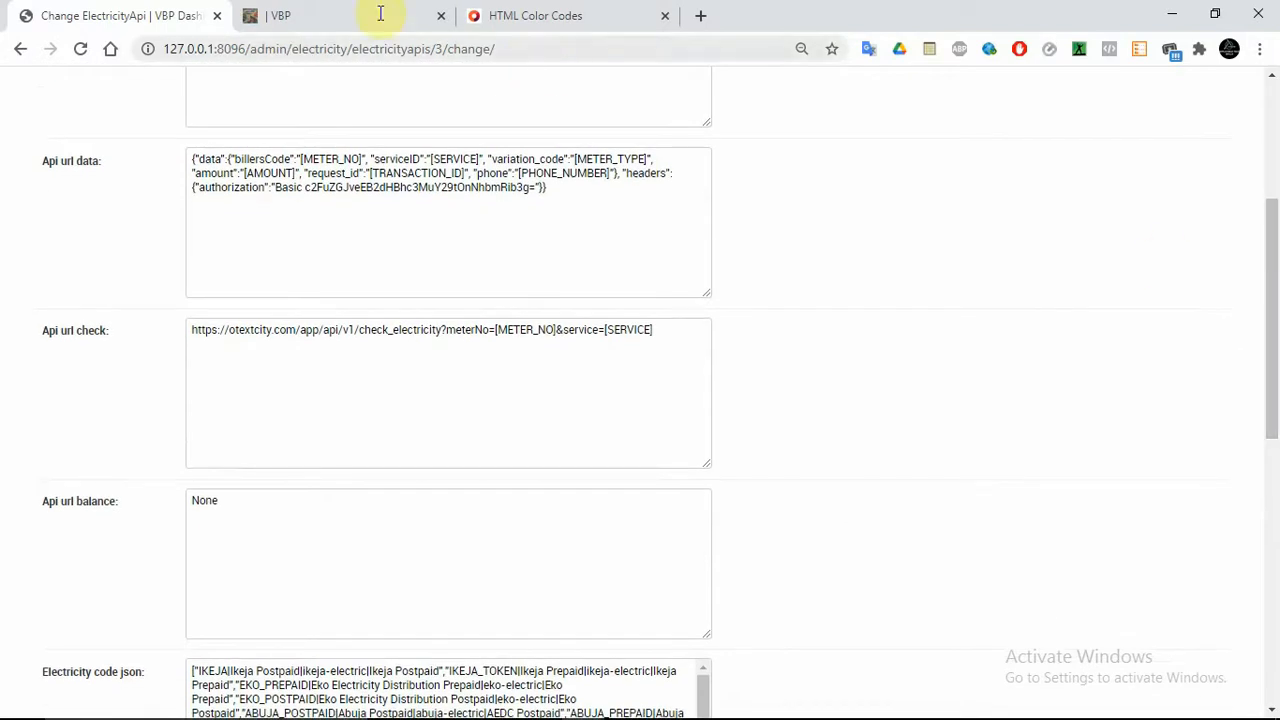
pyautogui.click(343, 12)
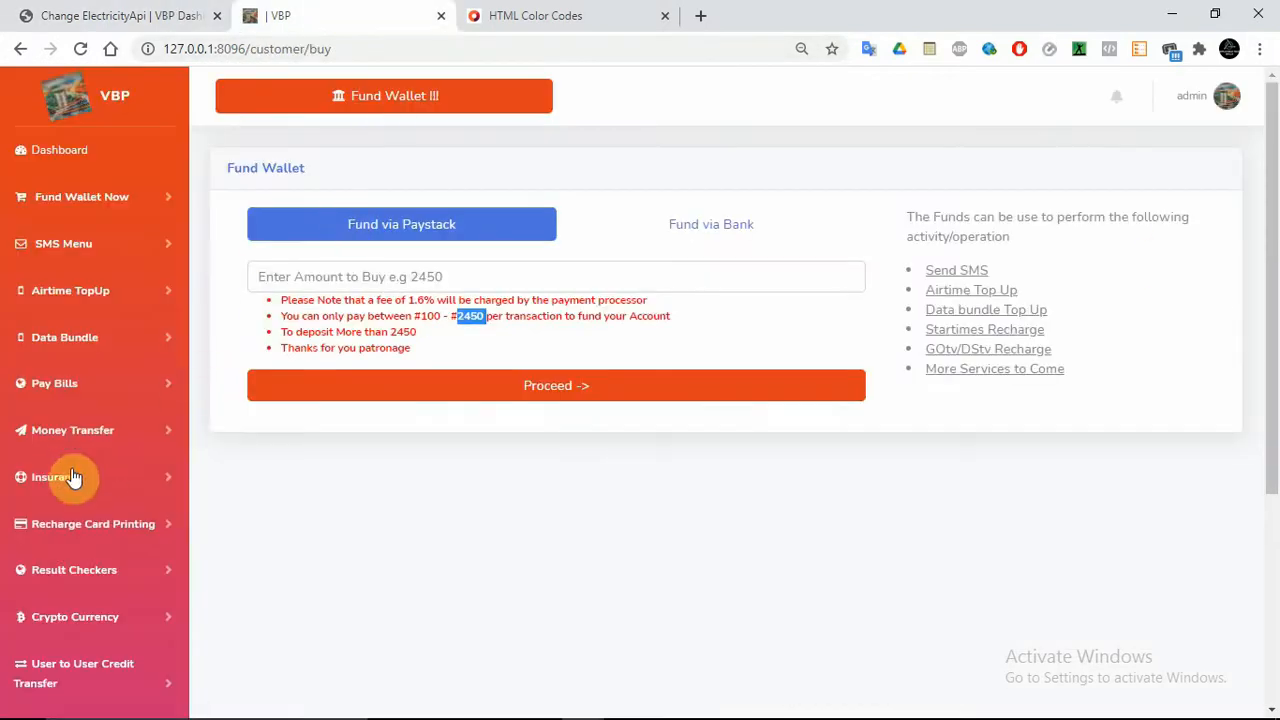
# Open the Electricity Transactions page and view the first transaction's details
pyautogui.click(70, 395)
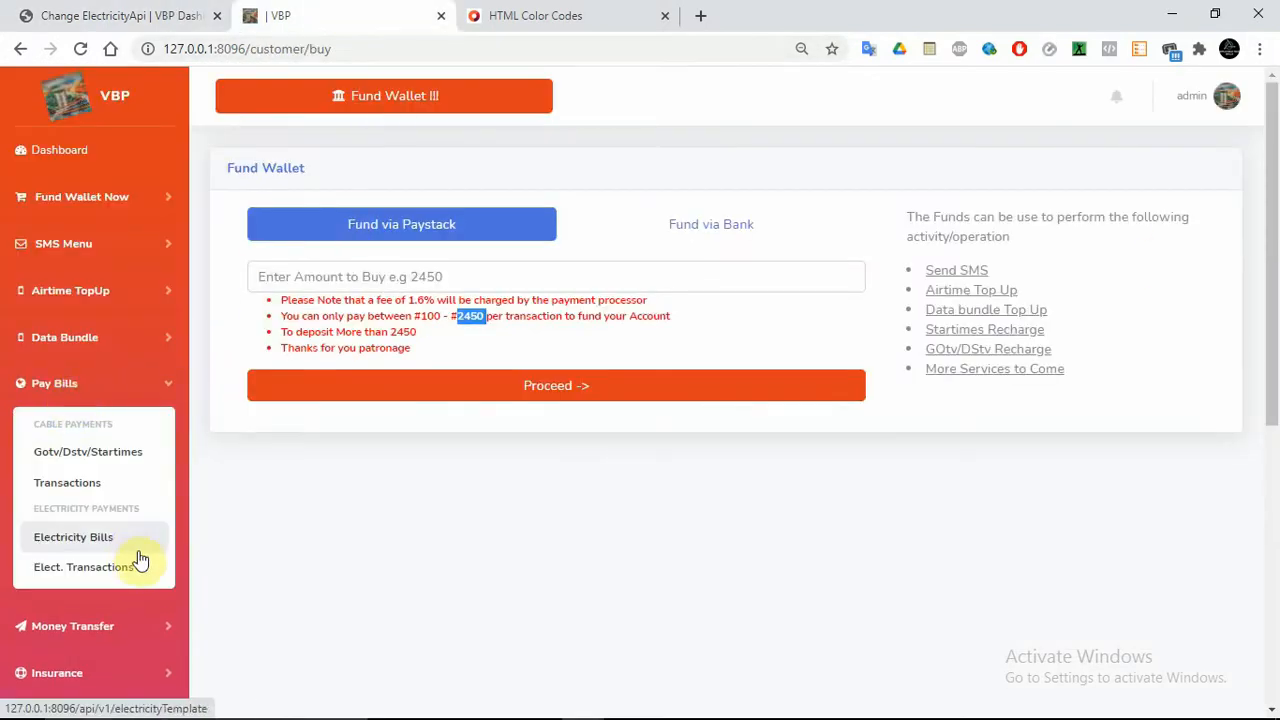
pyautogui.click(106, 569)
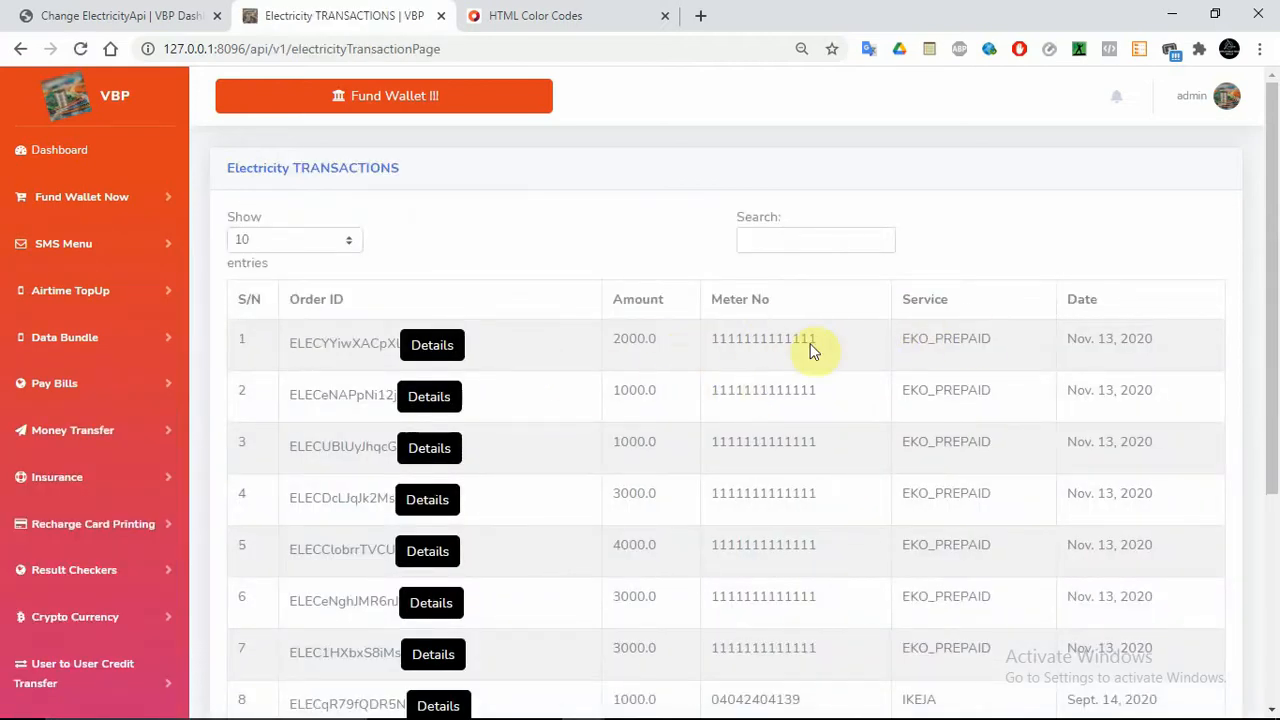
pyautogui.click(414, 357)
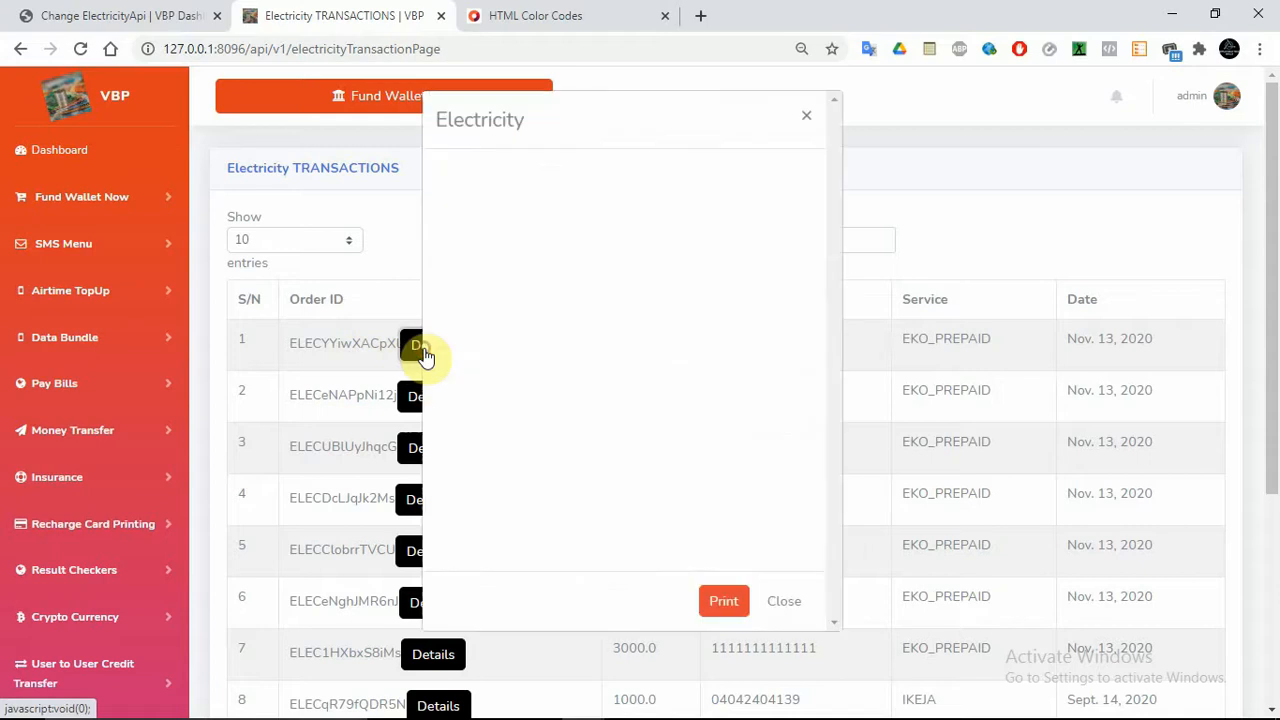
pyautogui.click(785, 603)
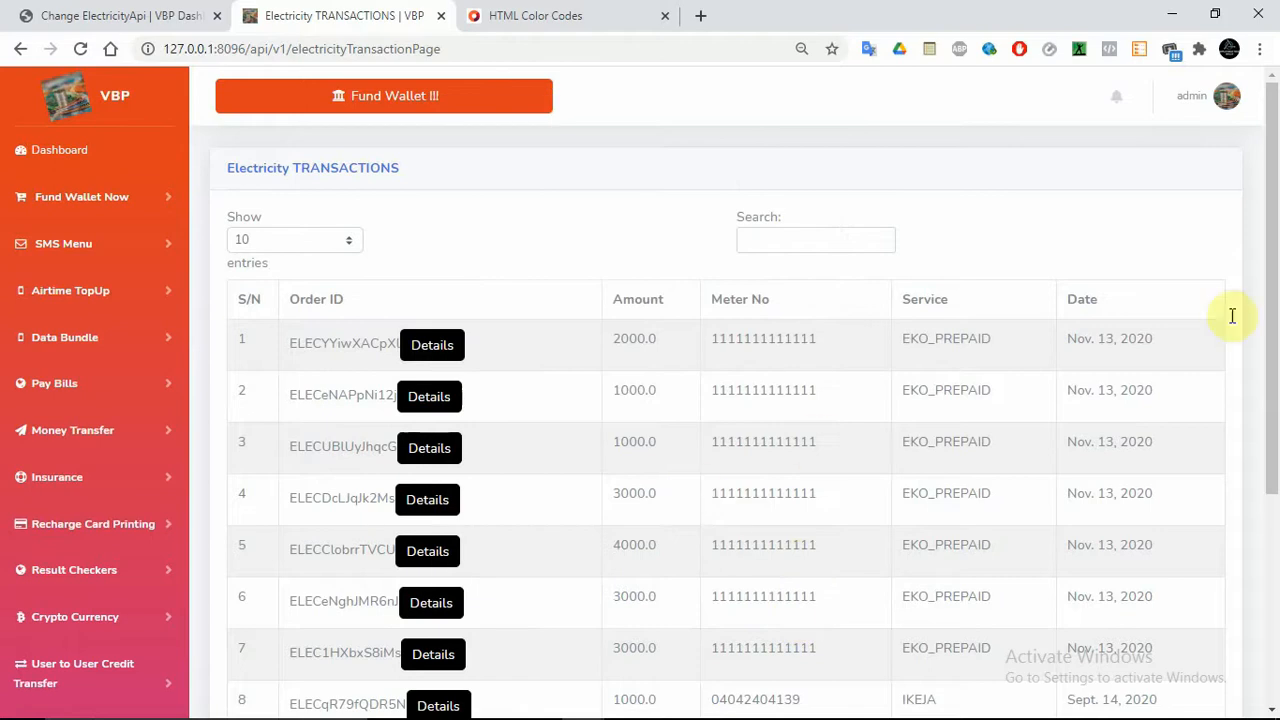
# Inspect the IKEJA transaction's details, including its unit_price
pyautogui.moveTo(1277, 298); pyautogui.dragTo(1274, 458)
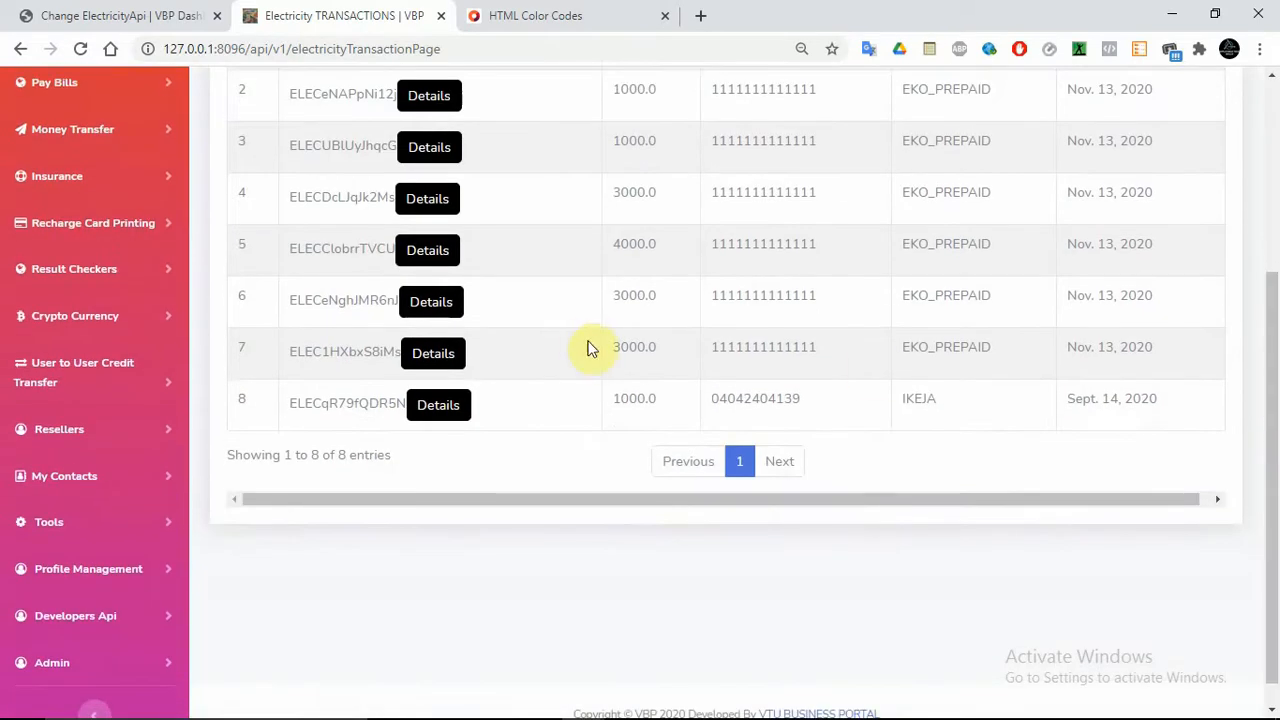
pyautogui.click(437, 408)
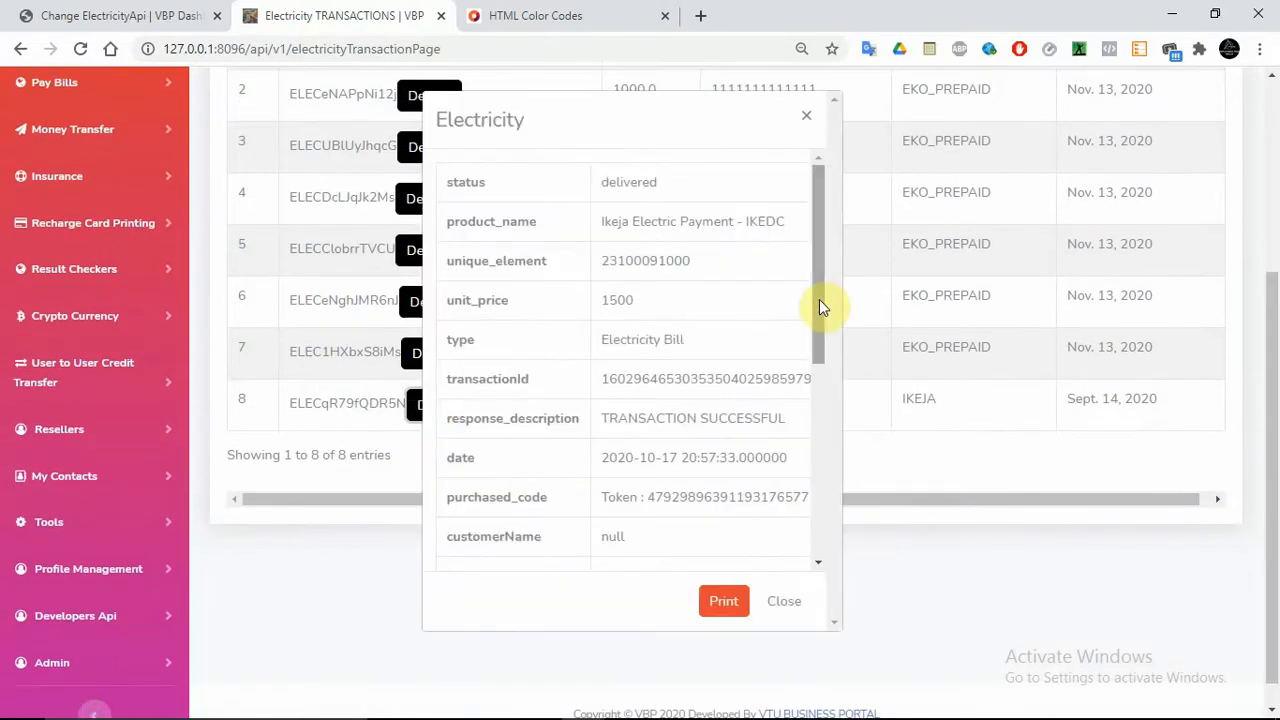
pyautogui.moveTo(819, 298); pyautogui.dragTo(826, 240)
pyautogui.click(778, 600)
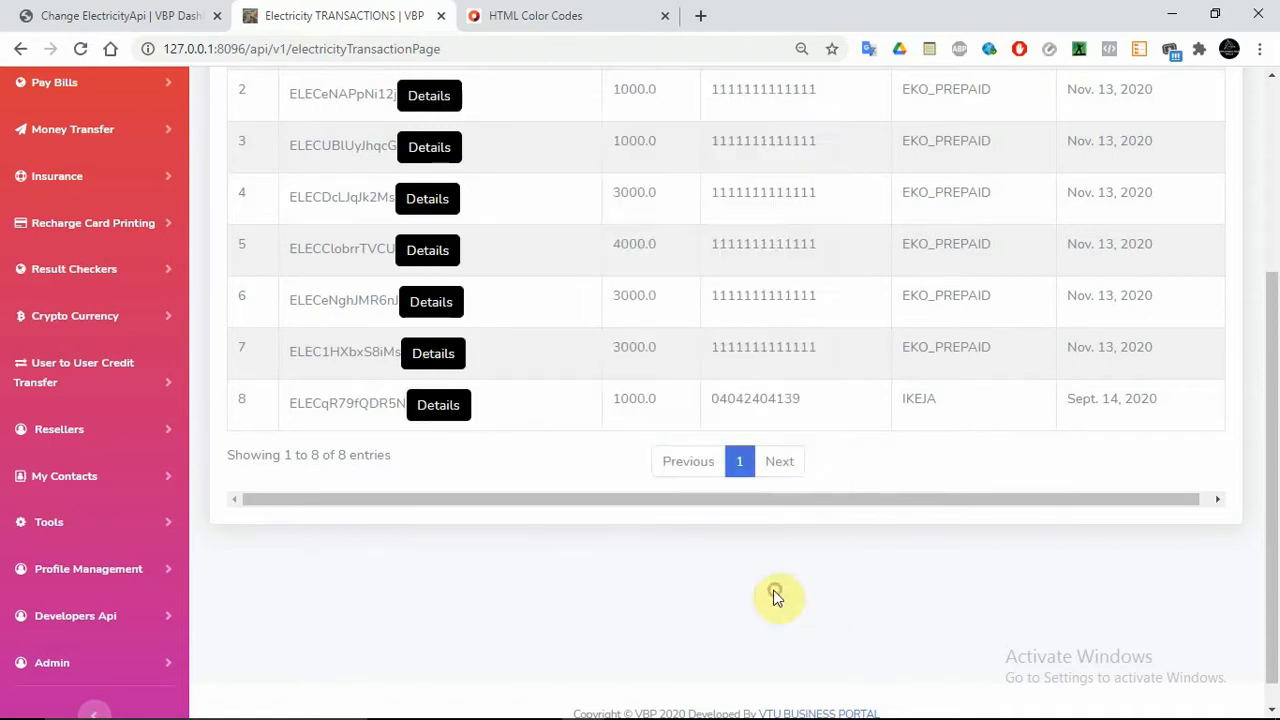
# Delete 'unit_price' and its leftover quote from the vtpass Res params and save
pyautogui.click(182, 14)
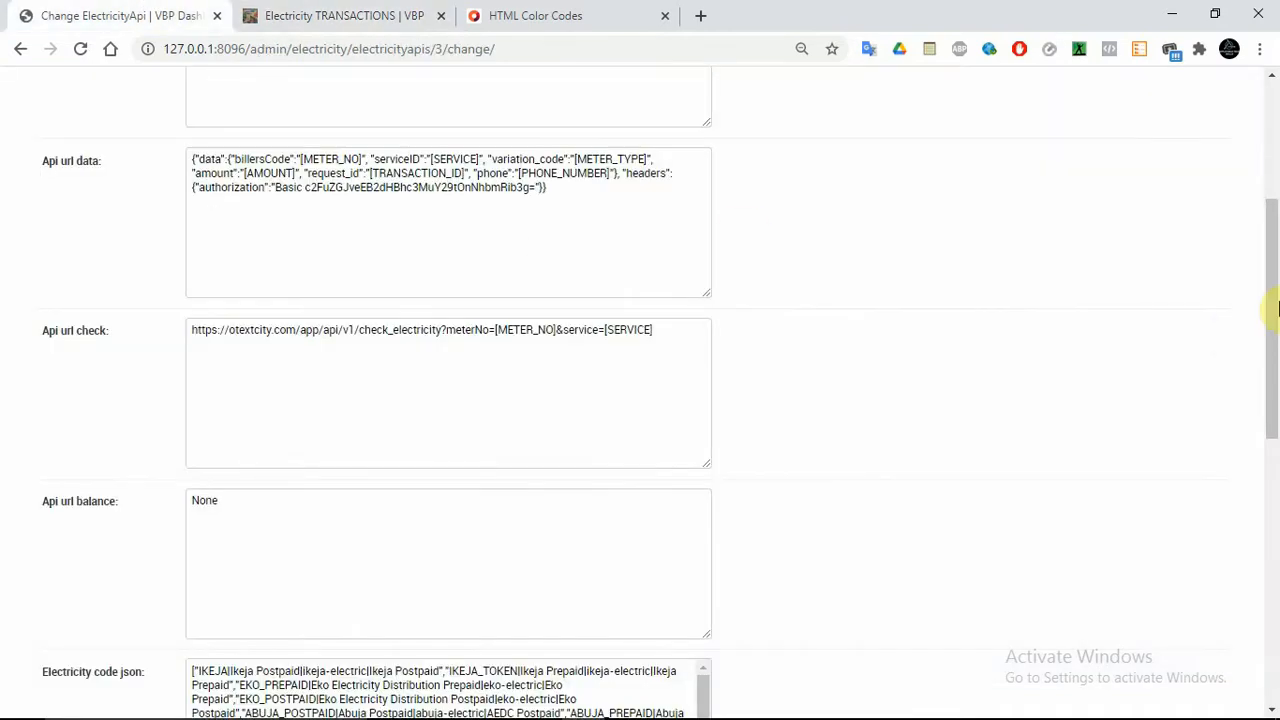
pyautogui.moveTo(1271, 320); pyautogui.dragTo(1271, 440)
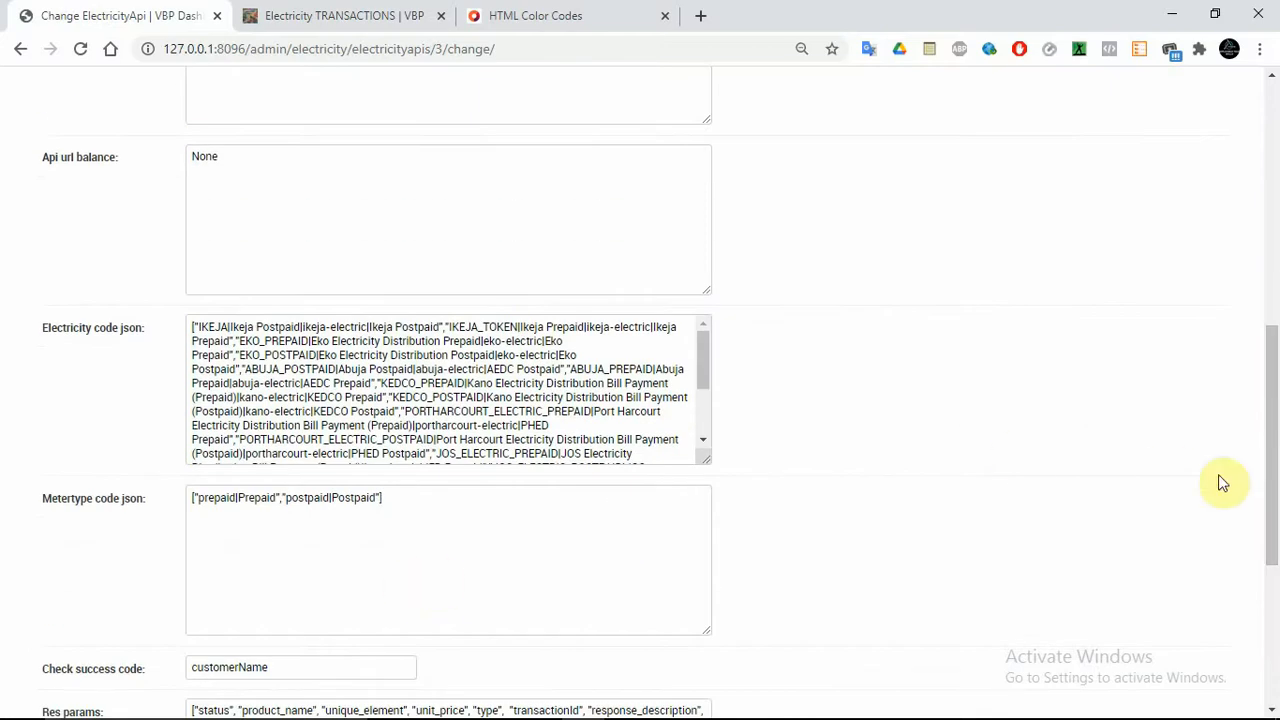
pyautogui.moveTo(1273, 394); pyautogui.dragTo(1273, 486)
pyautogui.click(448, 509)
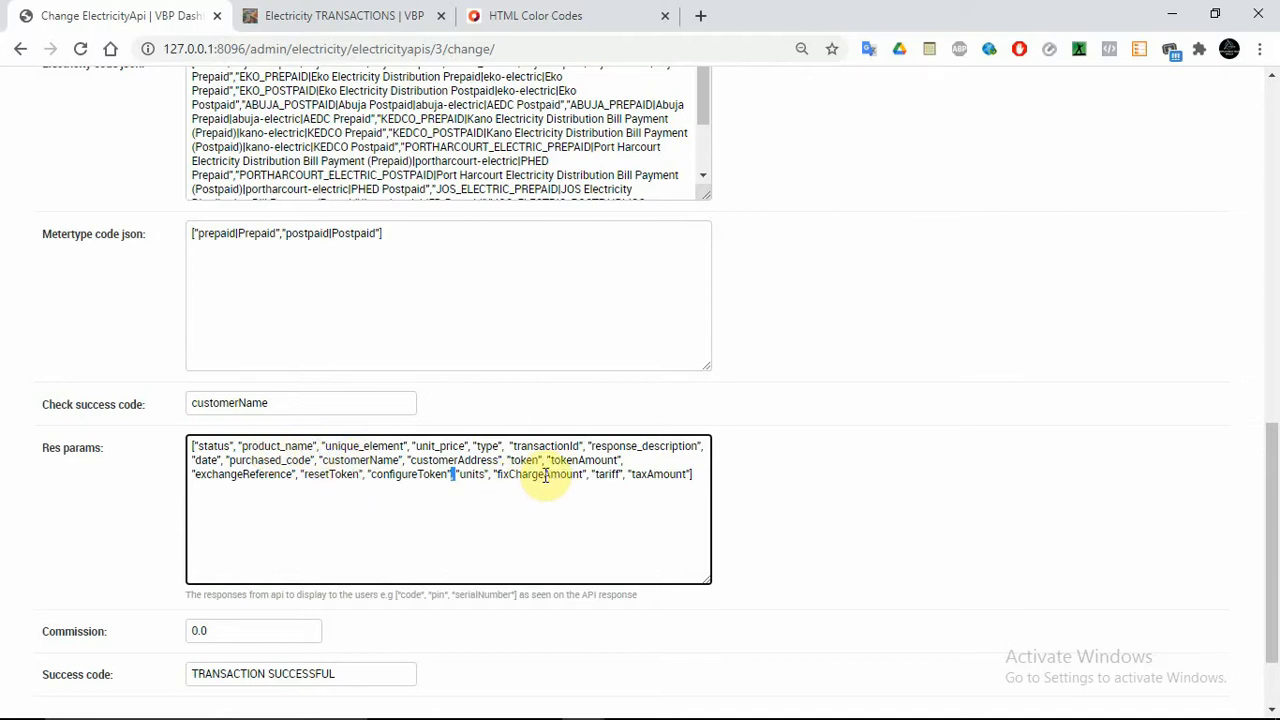
pyautogui.doubleClick(438, 447)
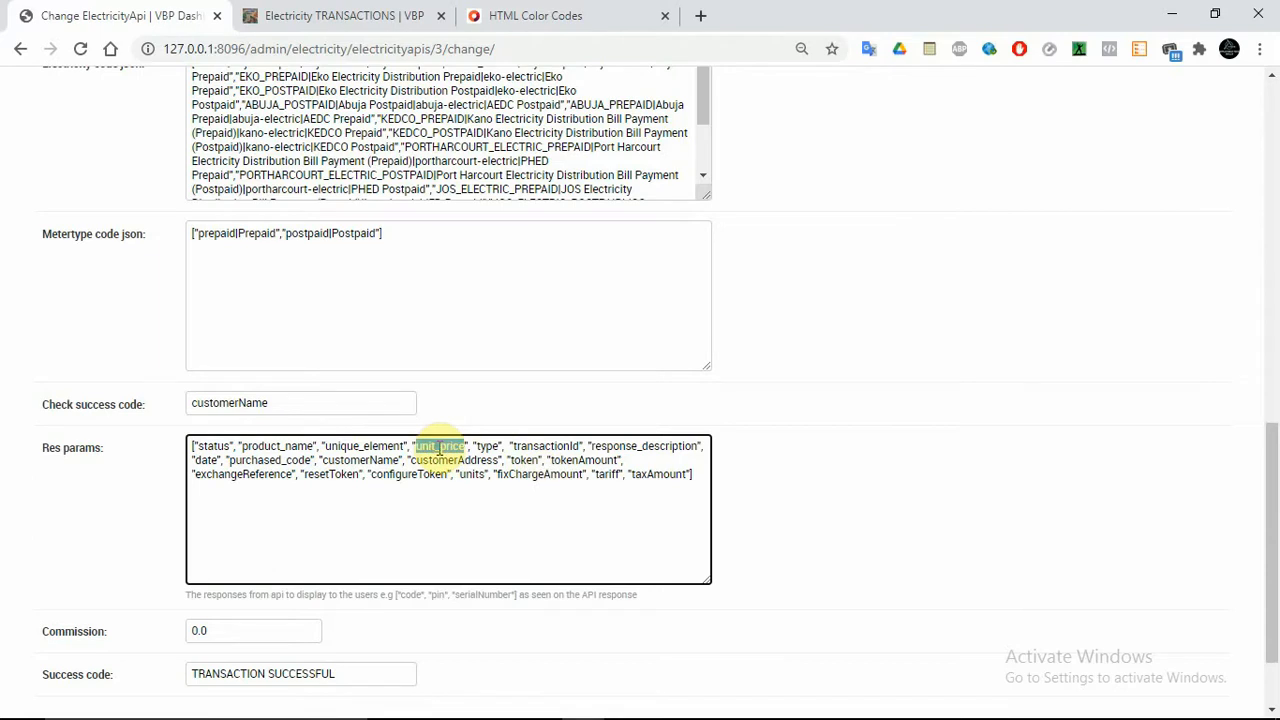
pyautogui.press('BackSpace')
pyautogui.press('BackSpace')
pyautogui.press('BackSpace')
pyautogui.press('BackSpace')
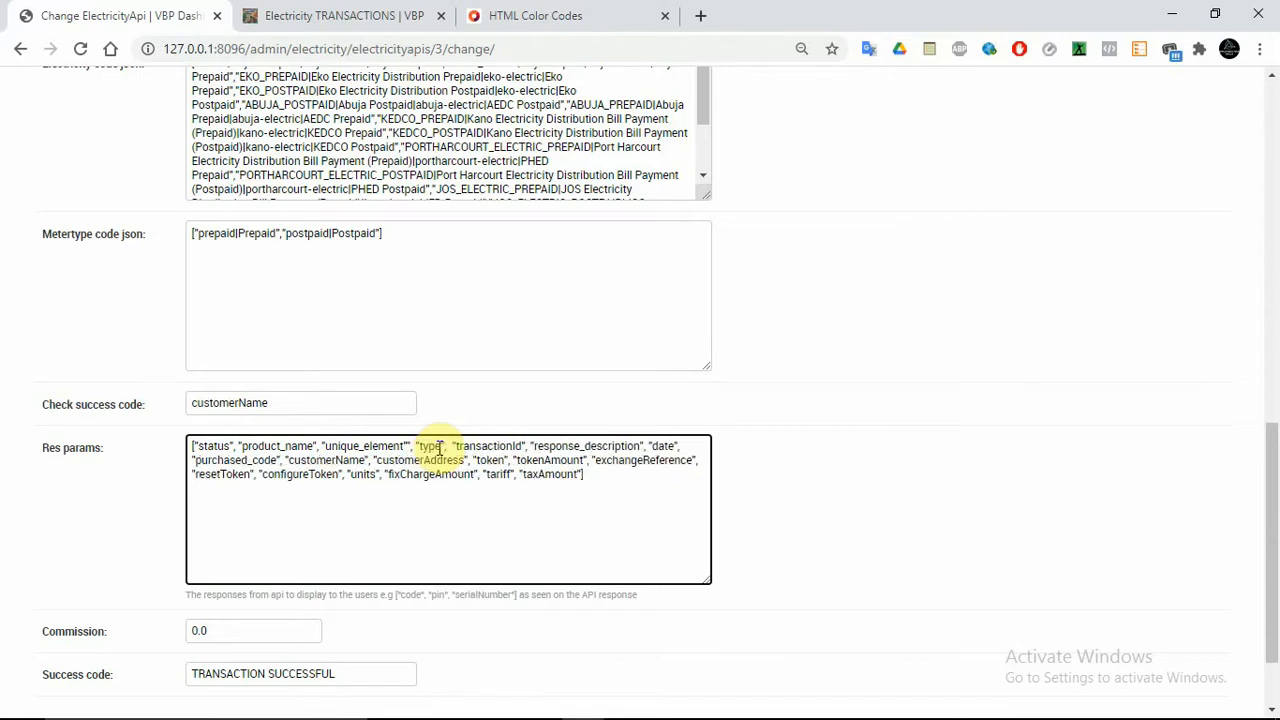
pyautogui.press('BackSpace')
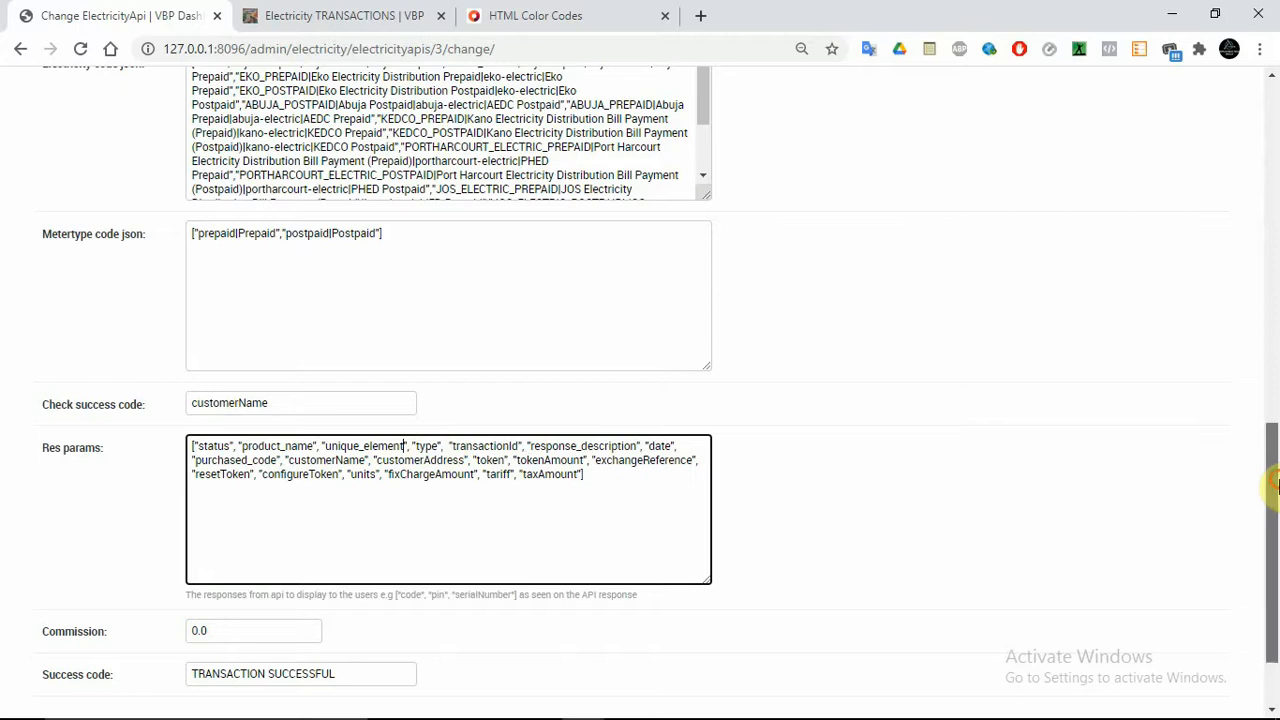
pyautogui.scroll(-2, 1268, 560)
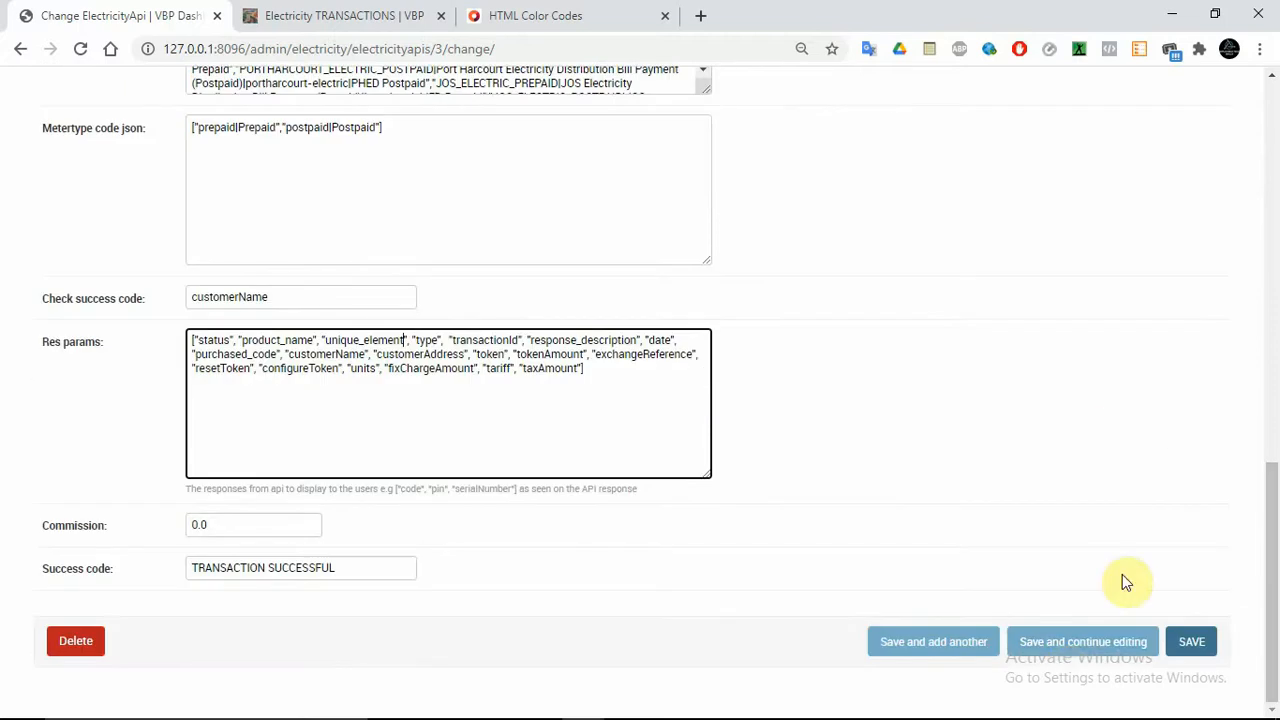
pyautogui.click(1082, 643)
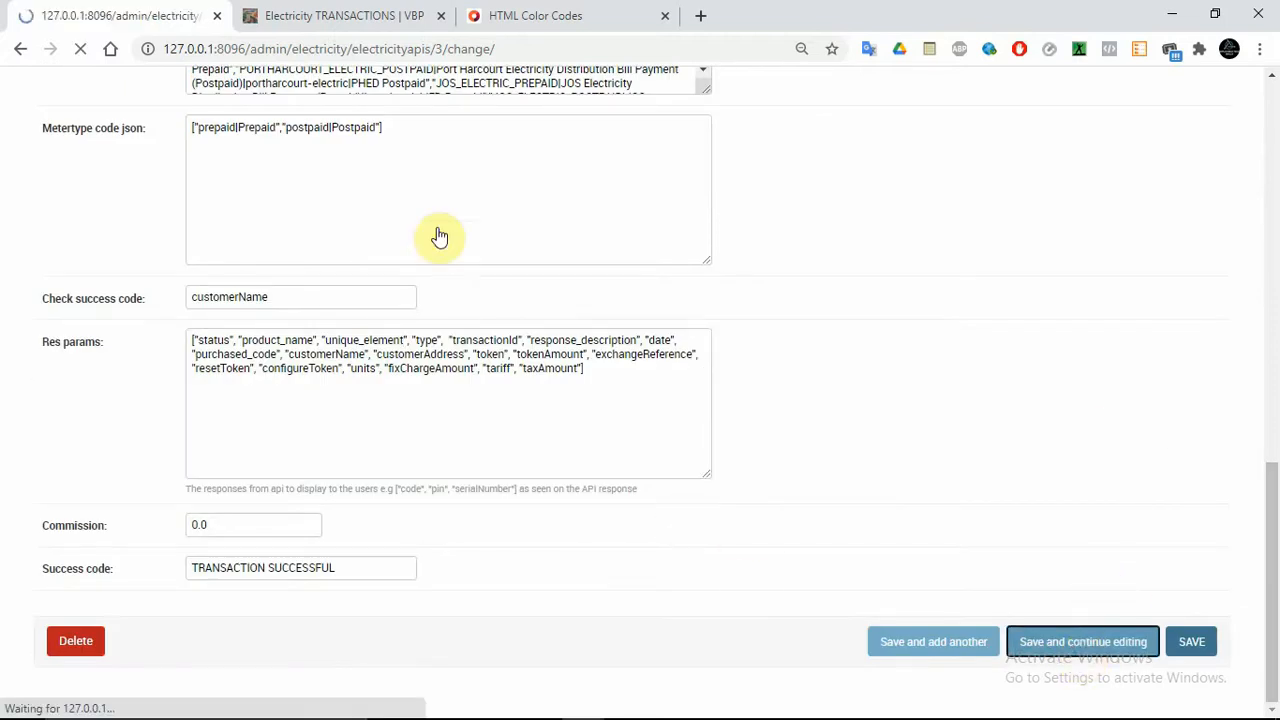
# Resave the vtpass API after the 1000-character limit error so the change succeeds
pyautogui.moveTo(1272, 275); pyautogui.dragTo(1277, 490)
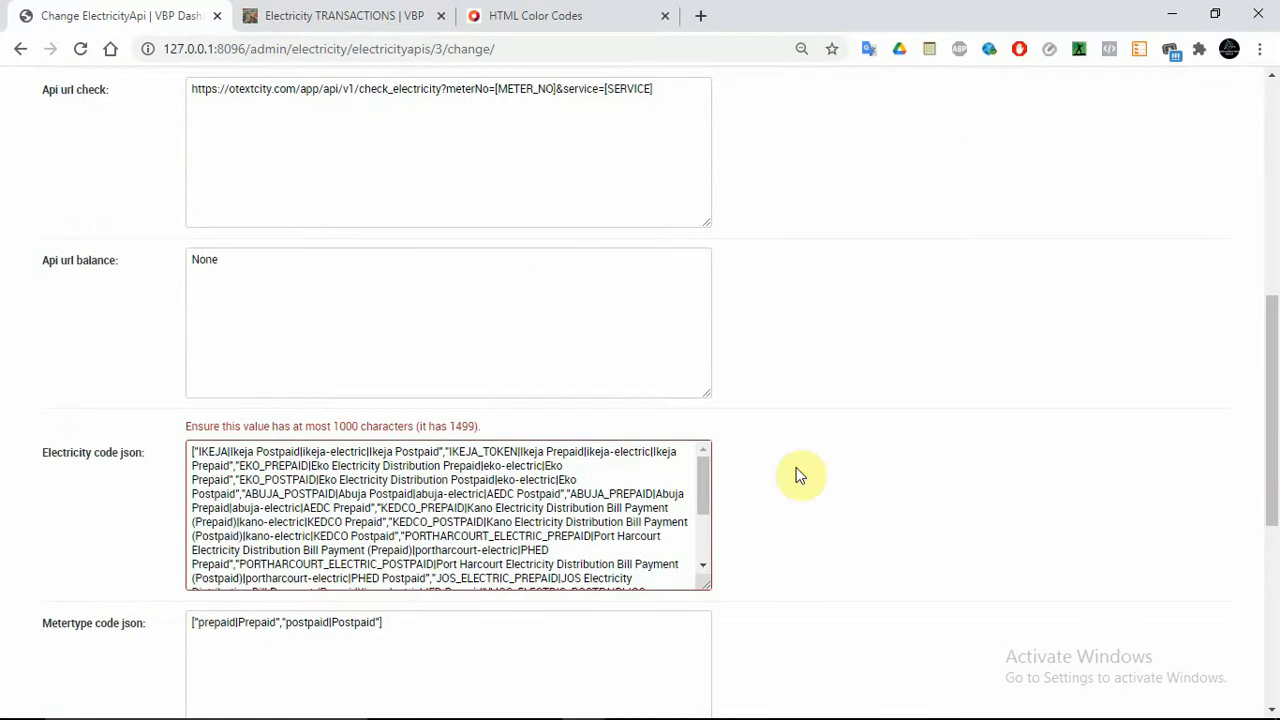
pyautogui.moveTo(706, 486); pyautogui.dragTo(702, 553)
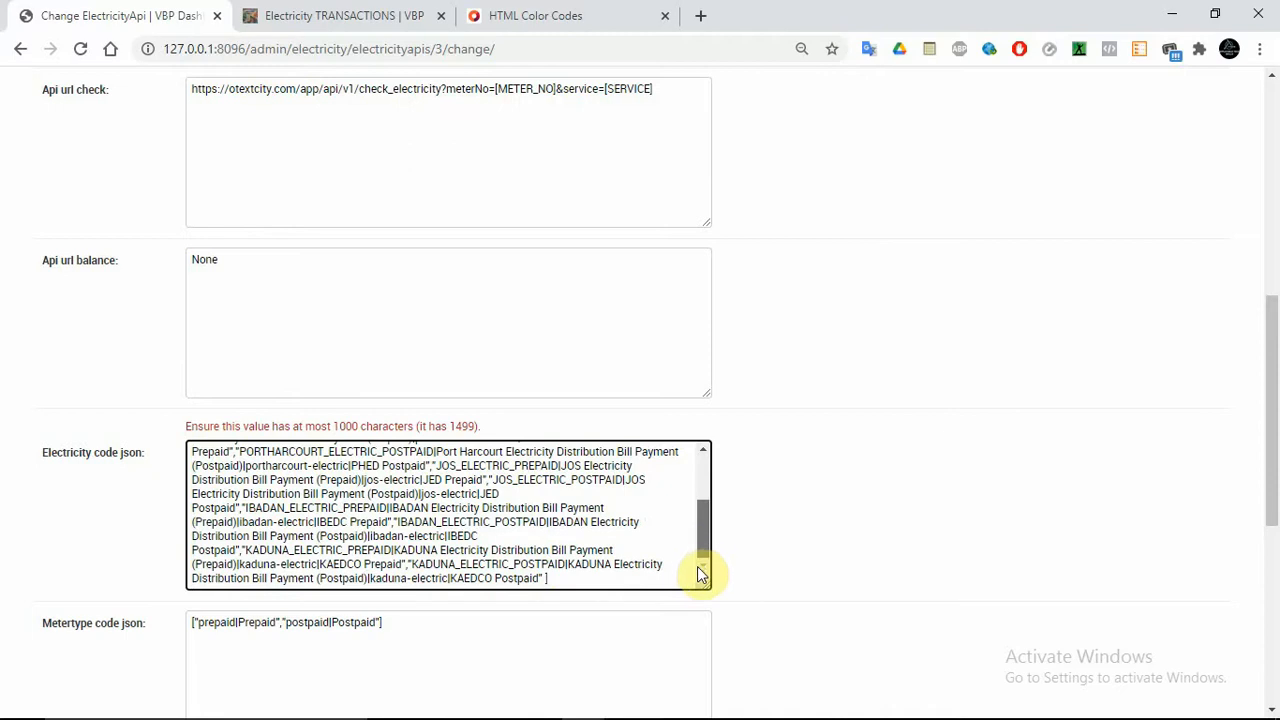
pyautogui.moveTo(697, 566)
pyautogui.mouseDown()
pyautogui.moveTo(700, 472)
pyautogui.moveTo(698, 555)
pyautogui.mouseUp()
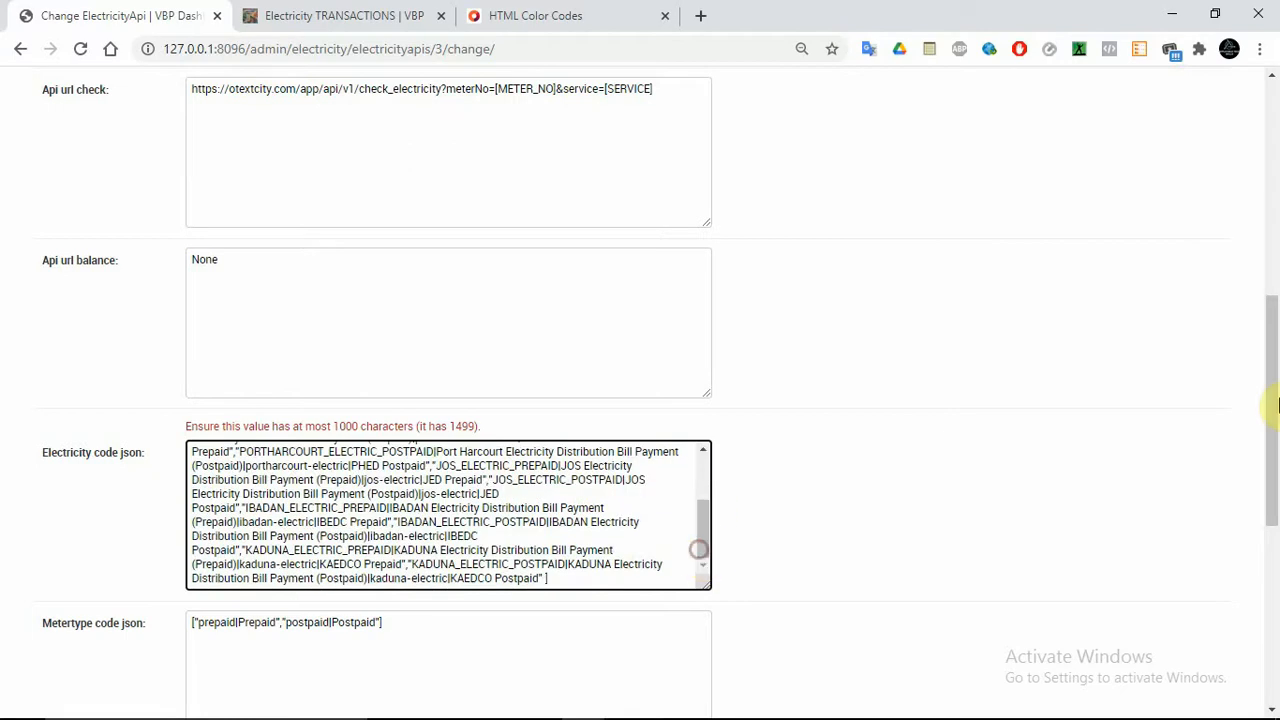
pyautogui.moveTo(1277, 404)
pyautogui.mouseDown()
pyautogui.moveTo(1277, 585)
pyautogui.moveTo(1277, 406)
pyautogui.mouseUp()
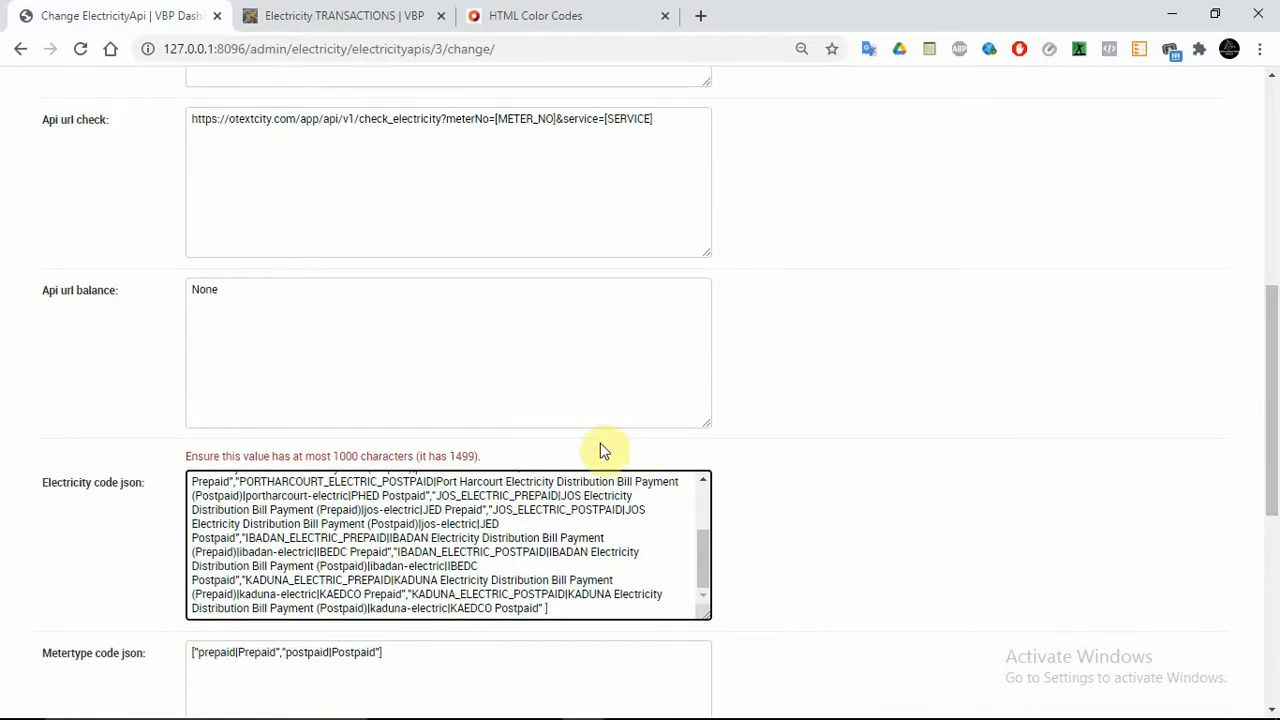
pyautogui.moveTo(625, 708)
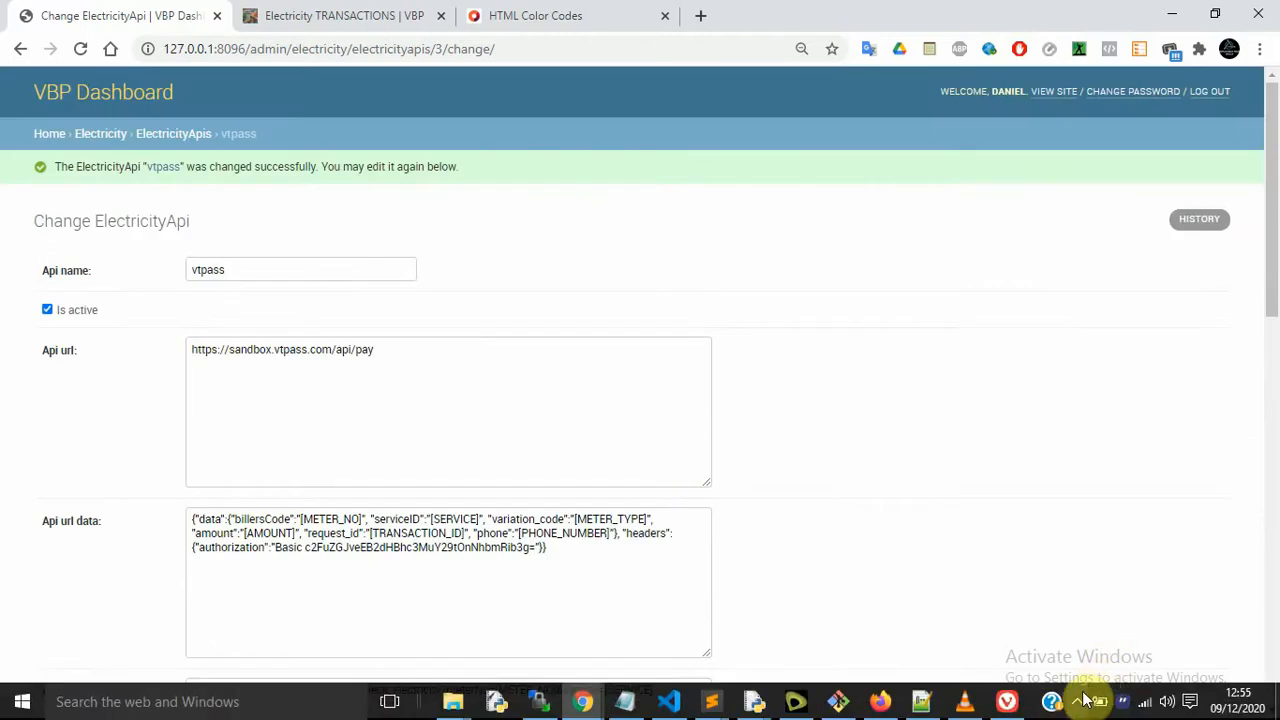
pyautogui.click(1080, 698)
# Reopen the IKEJA transaction details to confirm unit_price is gone, cancelling the print dialog
pyautogui.click(900, 427)
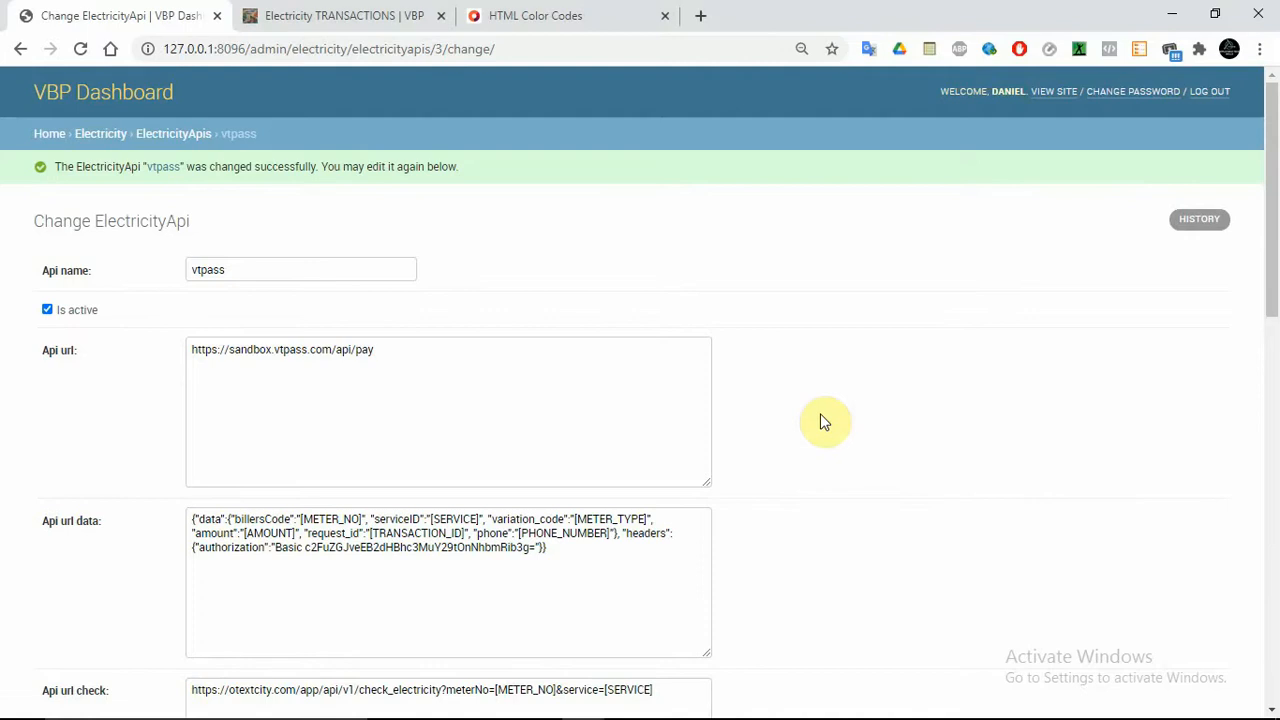
pyautogui.click(383, 20)
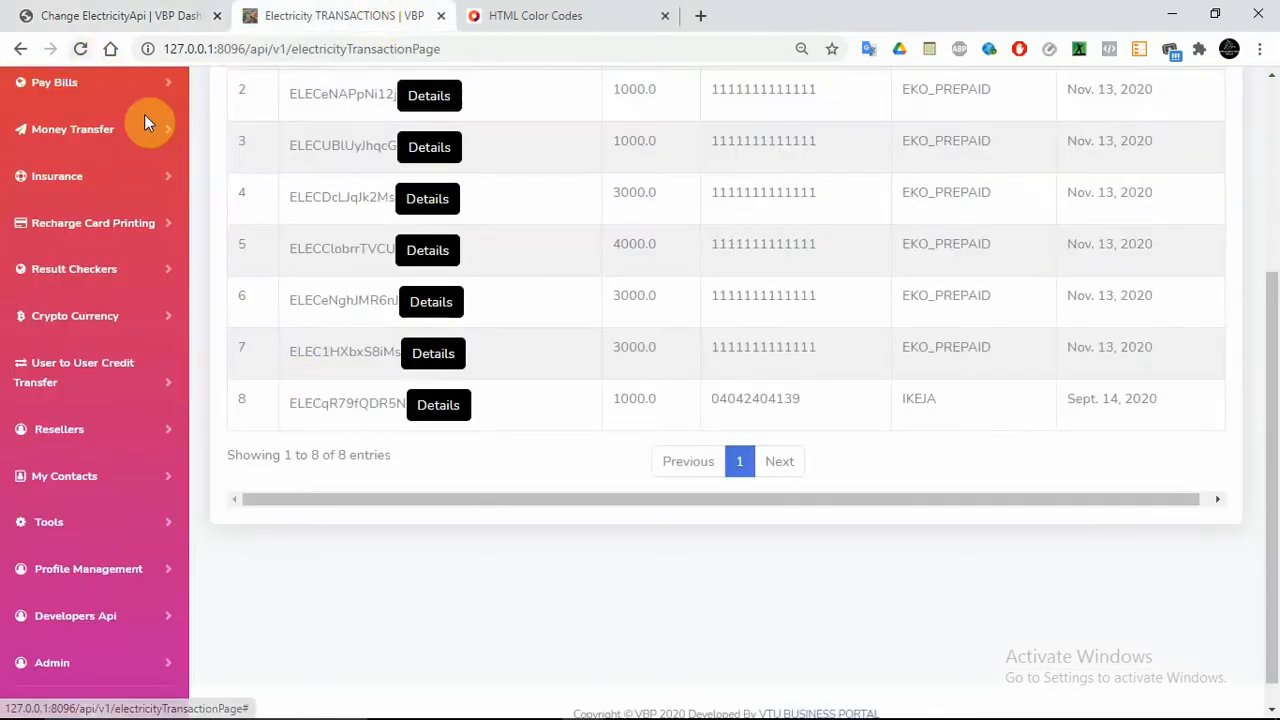
pyautogui.click(440, 407)
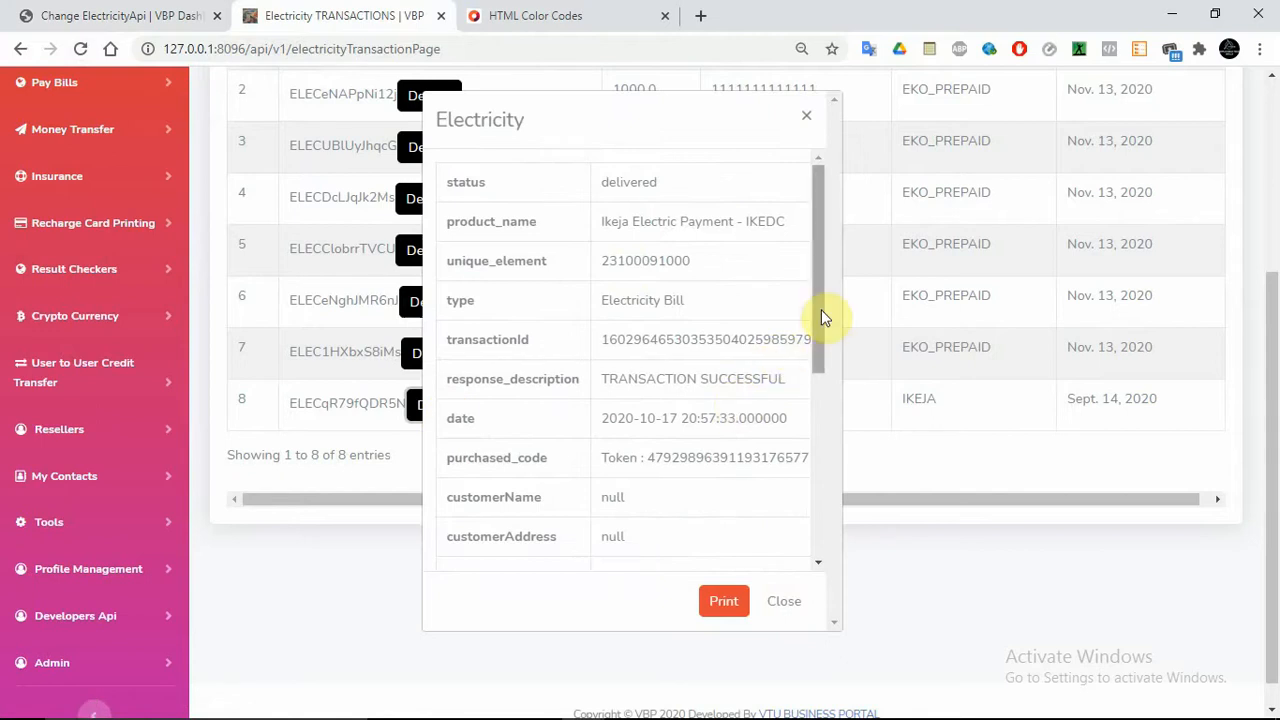
pyautogui.moveTo(823, 323)
pyautogui.mouseDown()
pyautogui.moveTo(798, 517)
pyautogui.moveTo(806, 394)
pyautogui.moveTo(811, 508)
pyautogui.moveTo(808, 429)
pyautogui.moveTo(837, 310)
pyautogui.mouseUp()
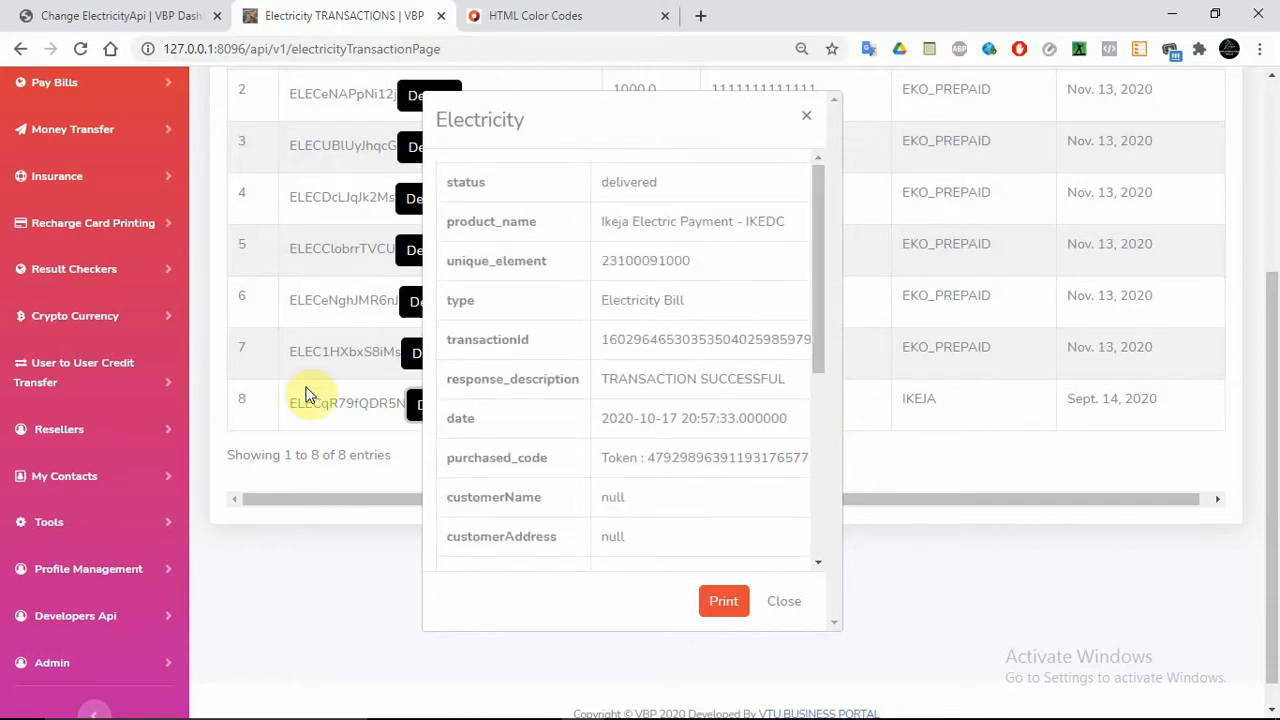
pyautogui.click(724, 603)
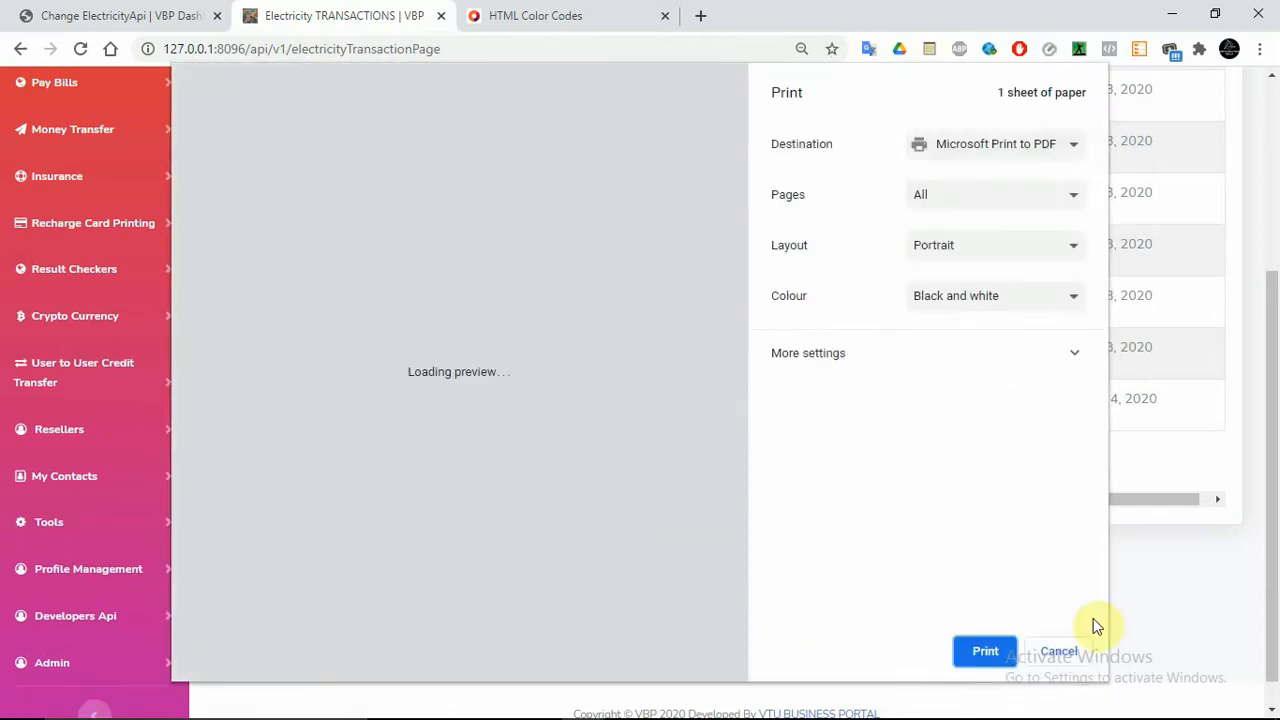
pyautogui.click(1072, 657)
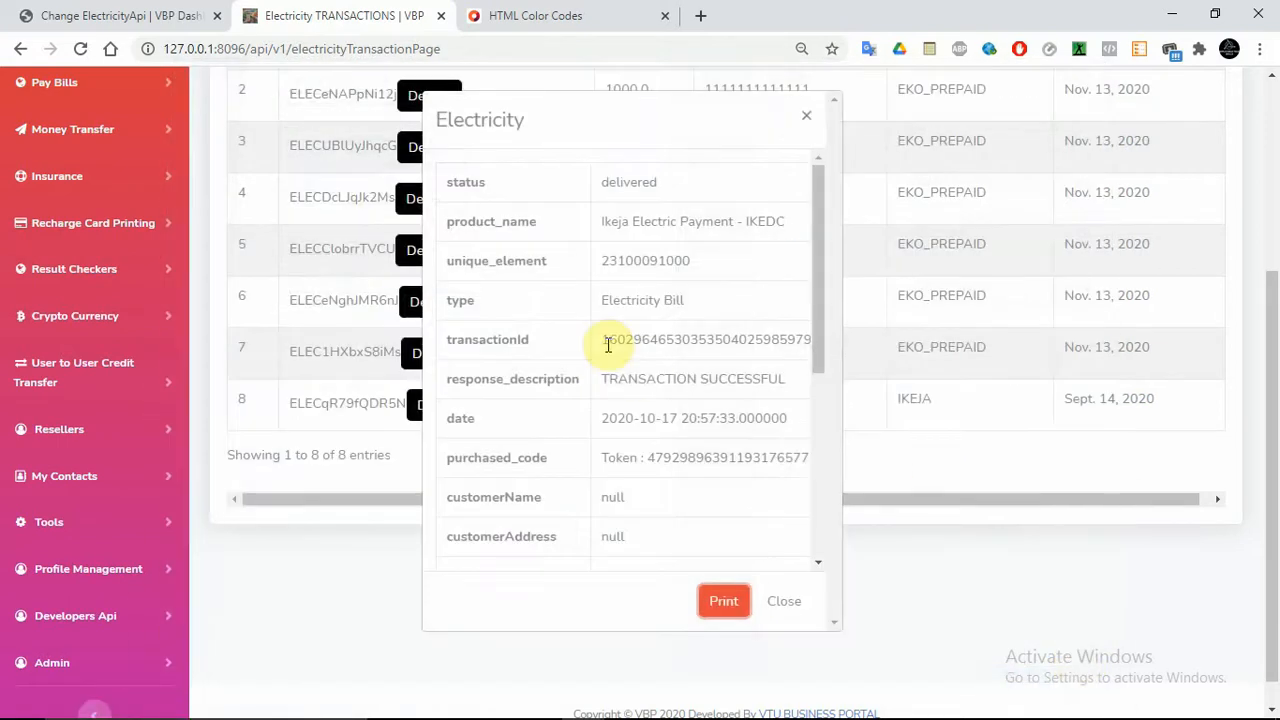
# Review the Api url data placeholders METER_NO, SERVICE, METER_TYPE, AMOUNT, TRANSACTION_ID and PHONE_NUMBER
pyautogui.click(780, 603)
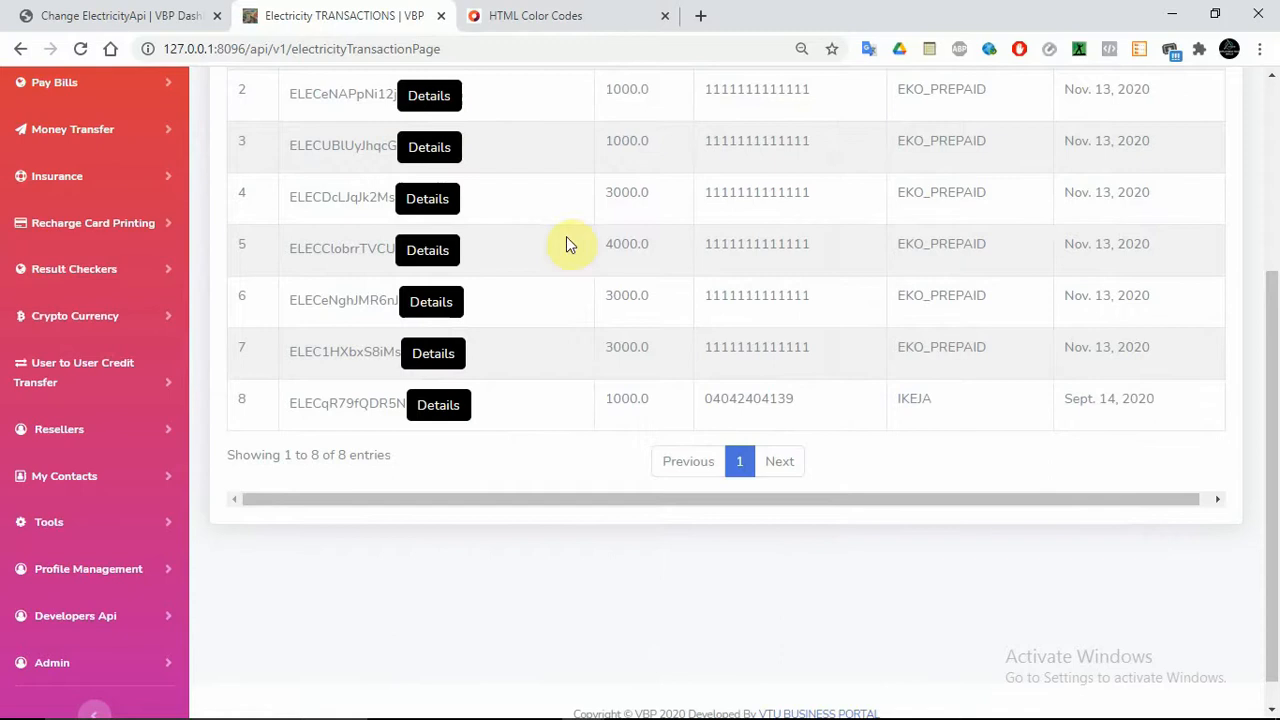
pyautogui.click(124, 14)
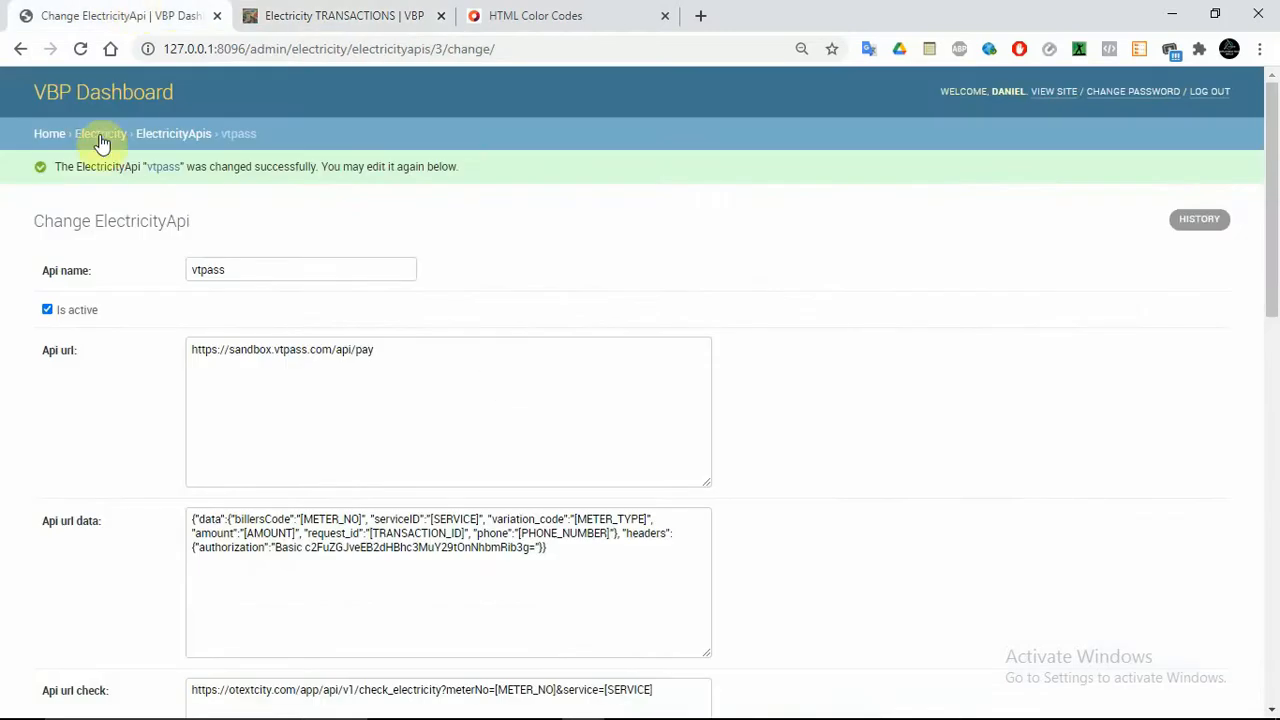
pyautogui.moveTo(1276, 320); pyautogui.dragTo(1271, 423)
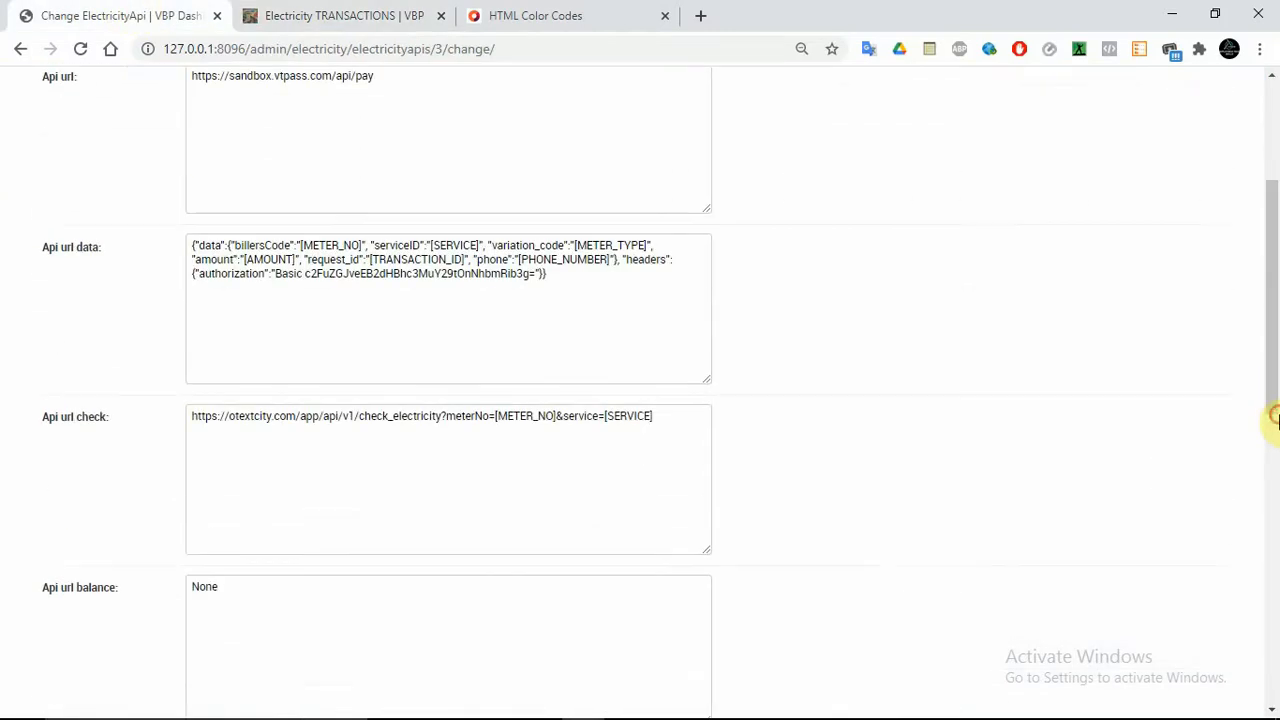
pyautogui.doubleClick(306, 245)
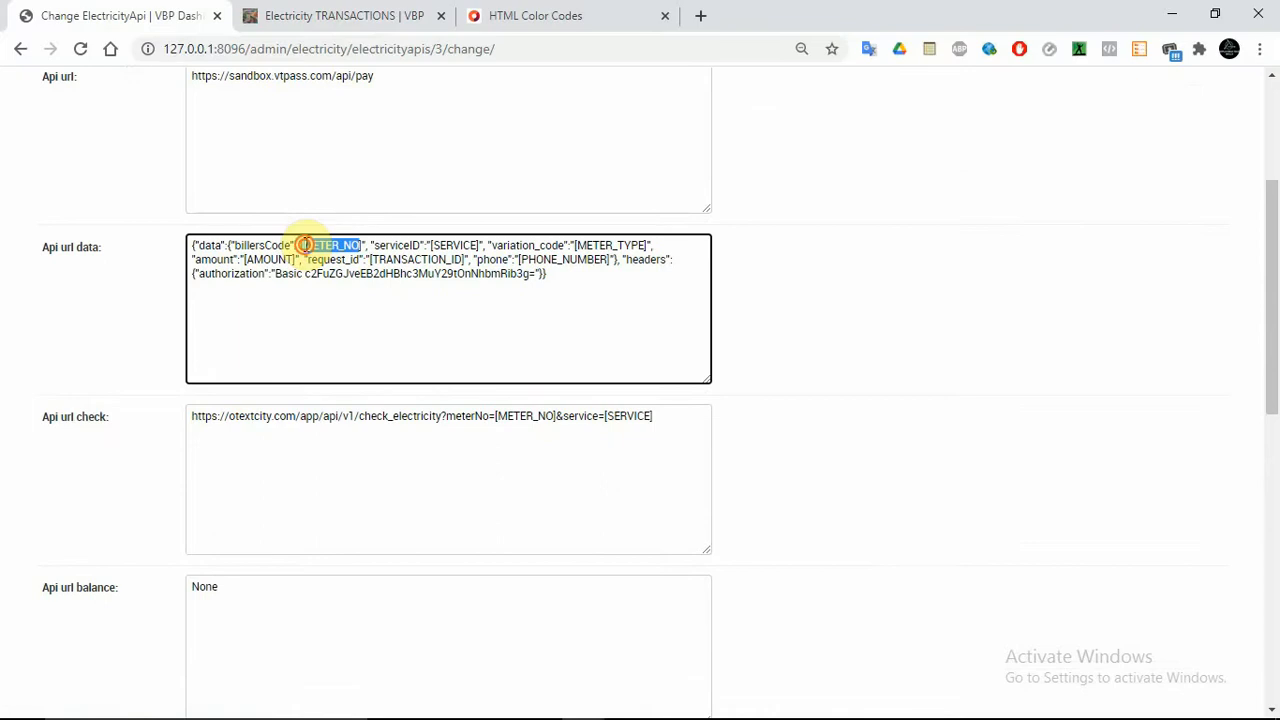
pyautogui.doubleClick(463, 245)
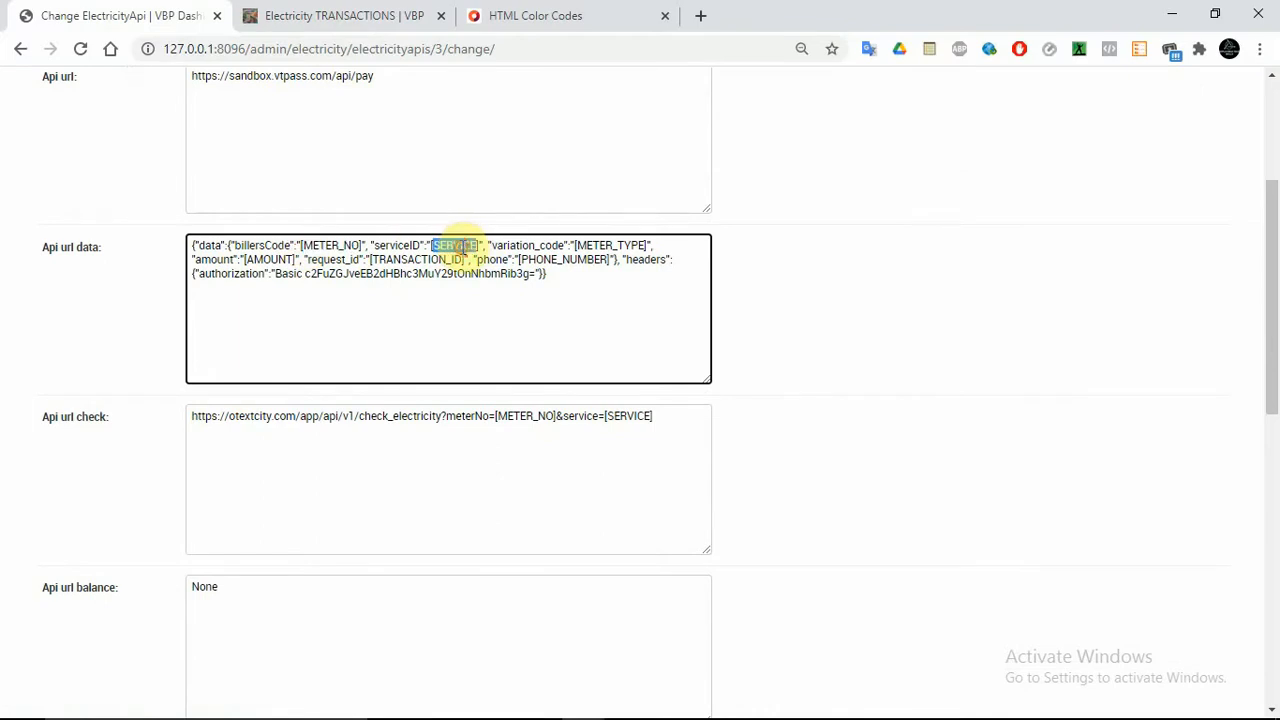
pyautogui.doubleClick(596, 246)
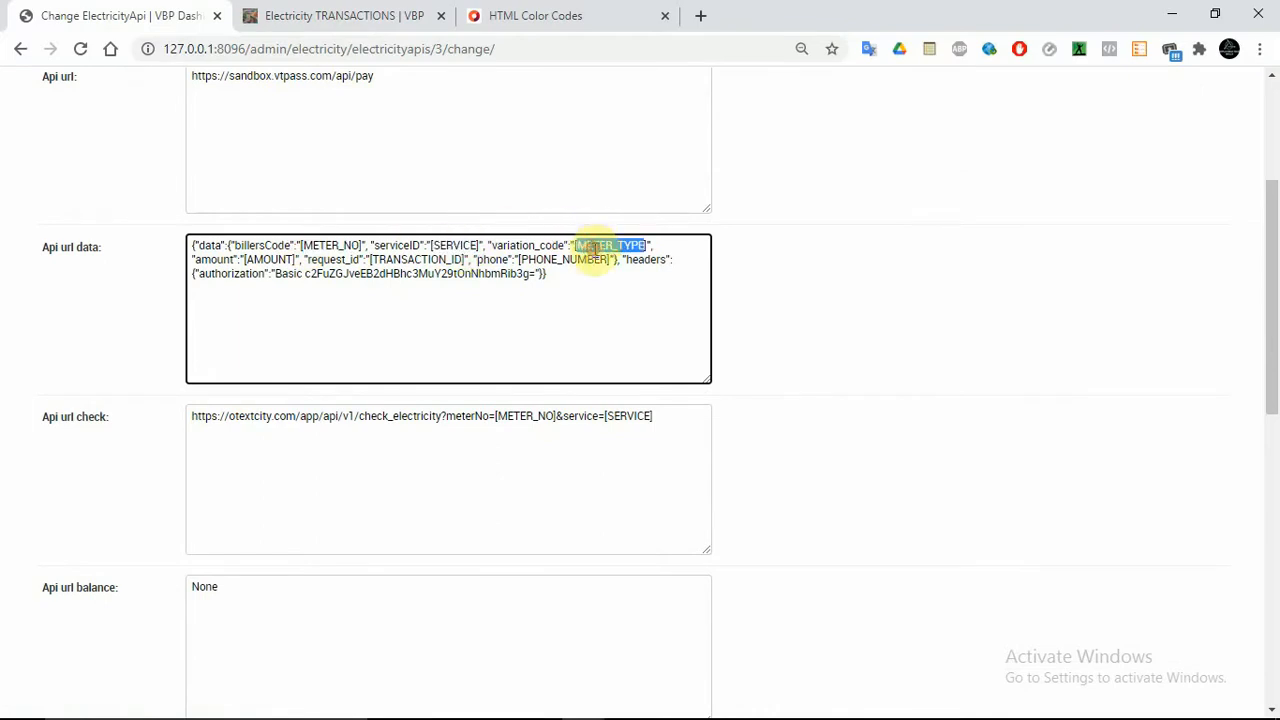
pyautogui.doubleClick(268, 259)
pyautogui.doubleClick(407, 259)
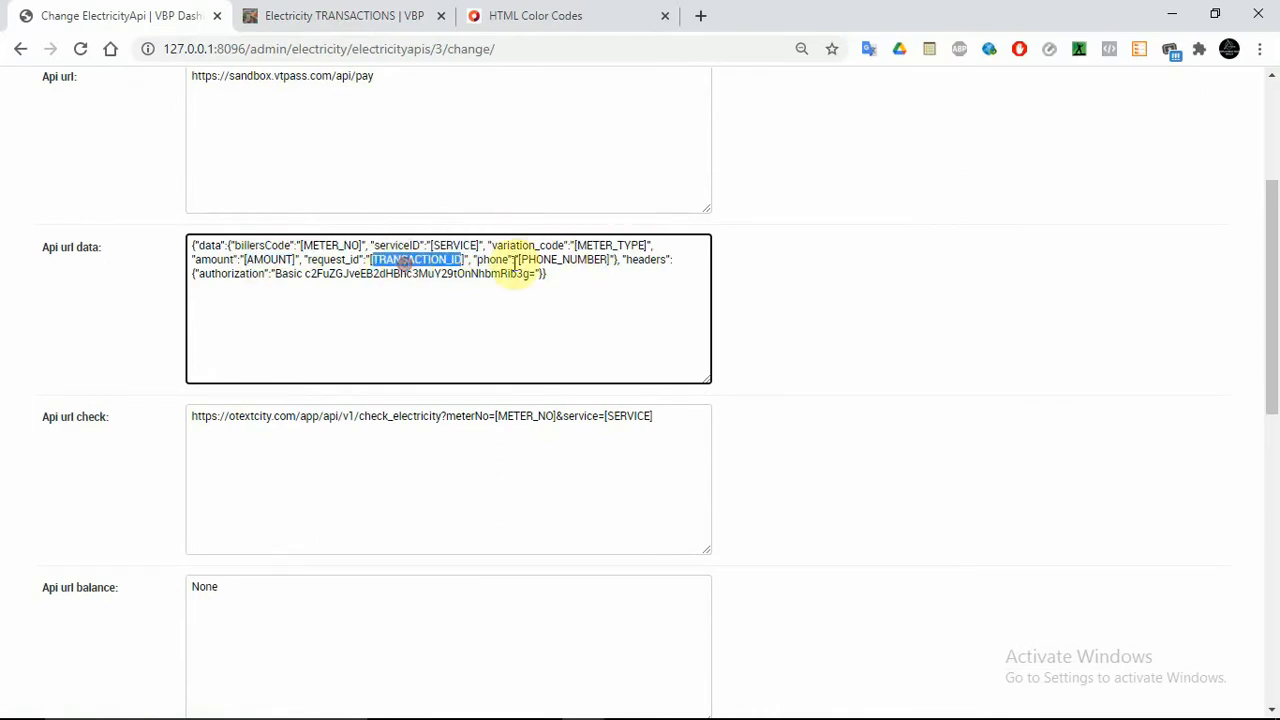
pyautogui.doubleClick(563, 259)
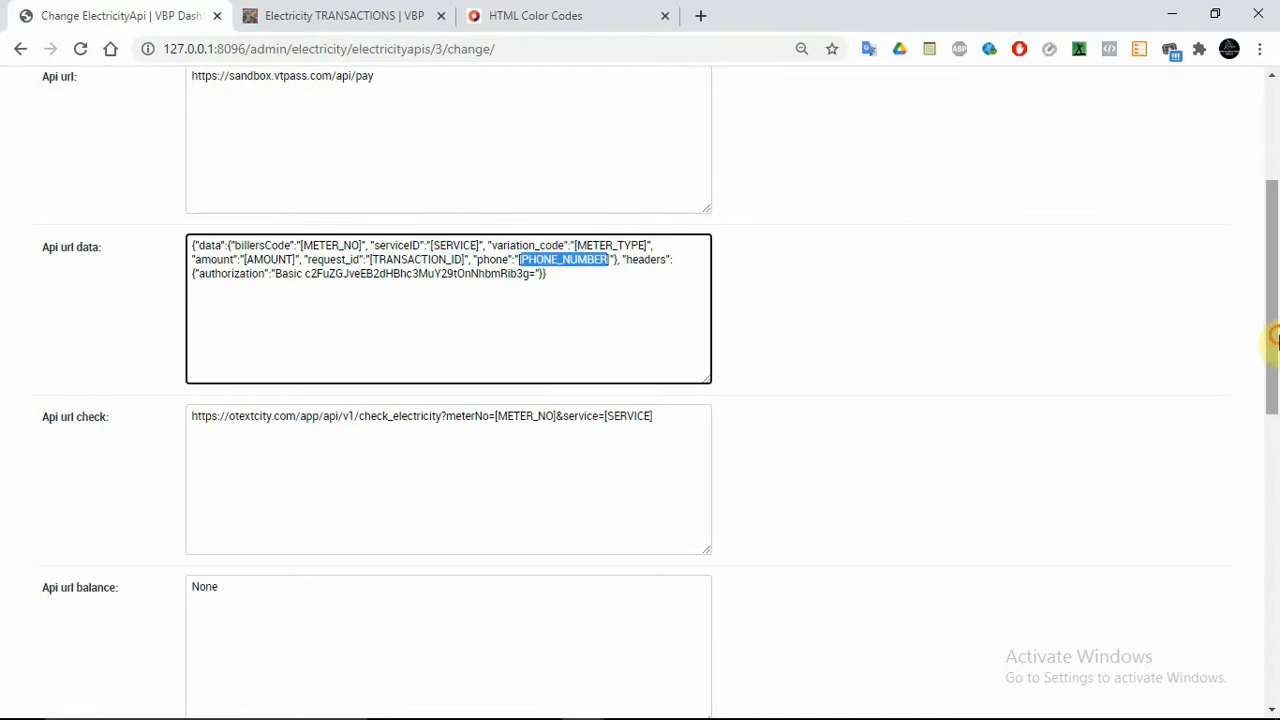
# Inspect the vtpass electricity code list and meter type codes
pyautogui.moveTo(1274, 334); pyautogui.dragTo(1278, 495)
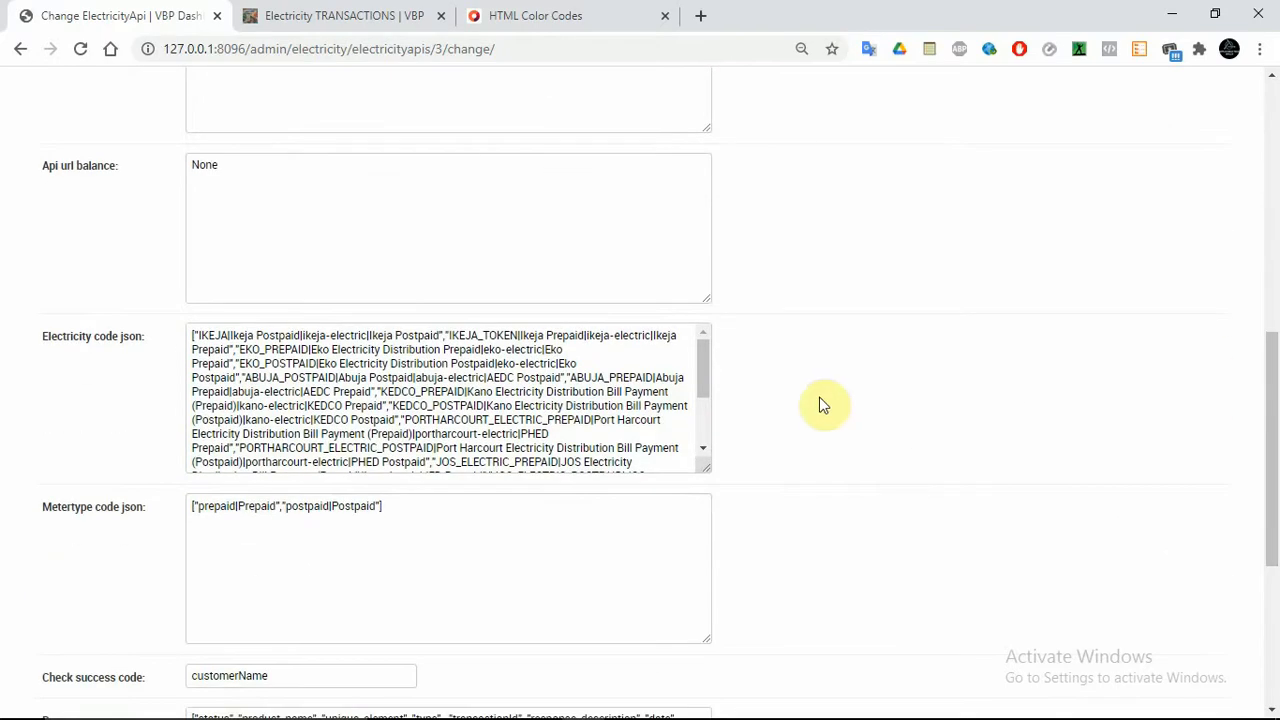
pyautogui.moveTo(704, 366); pyautogui.dragTo(700, 434)
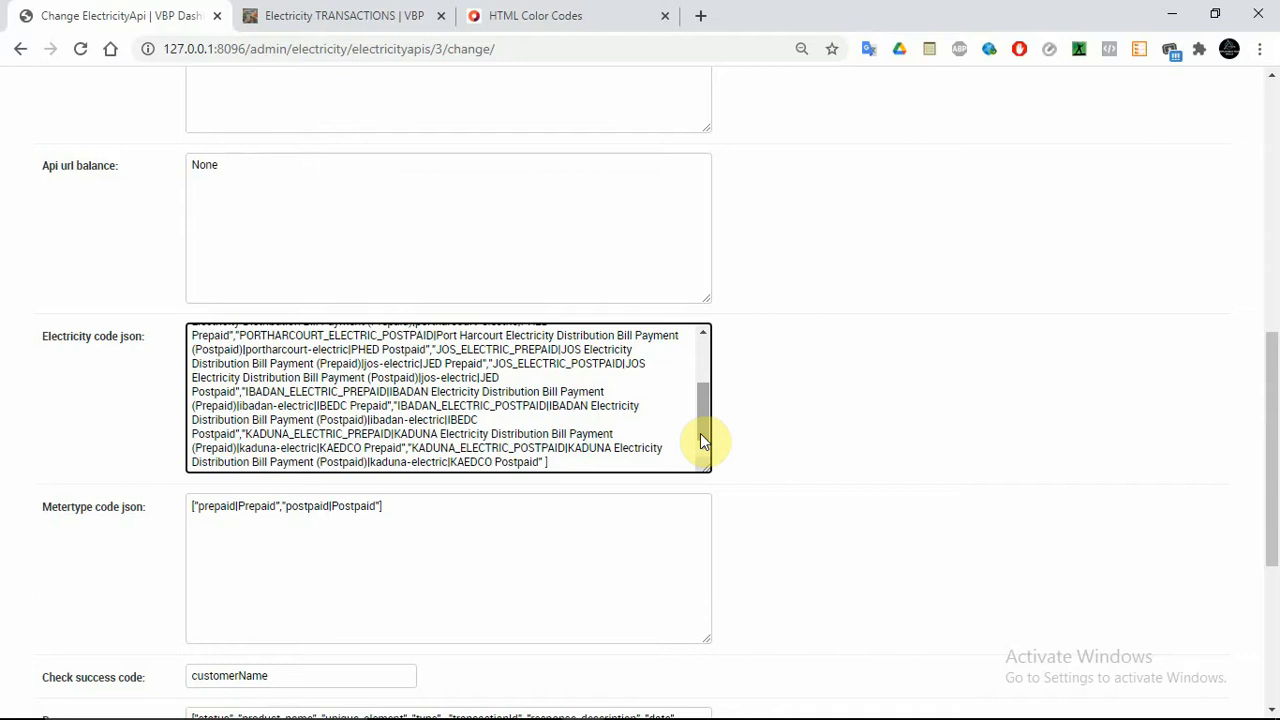
pyautogui.click(410, 449)
pyautogui.click(464, 519)
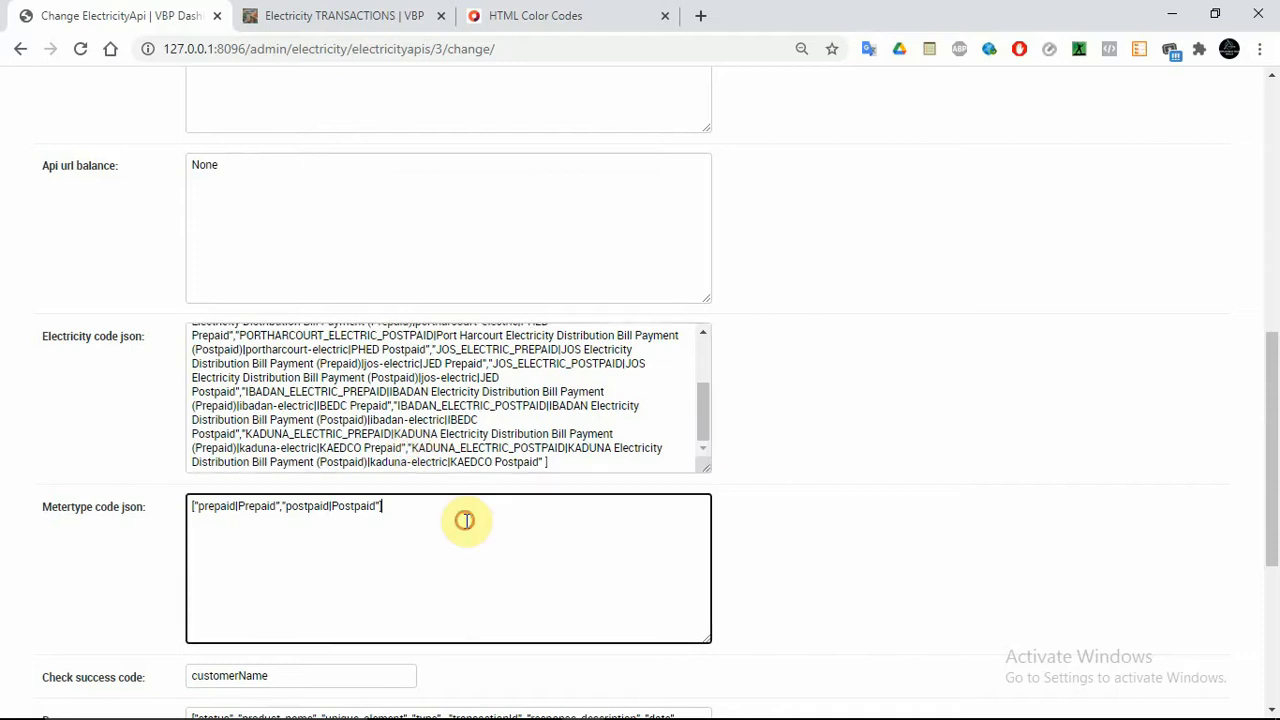
# Set the vtpass commission to 40.0 and save the API
pyautogui.moveTo(1274, 523); pyautogui.dragTo(1274, 622)
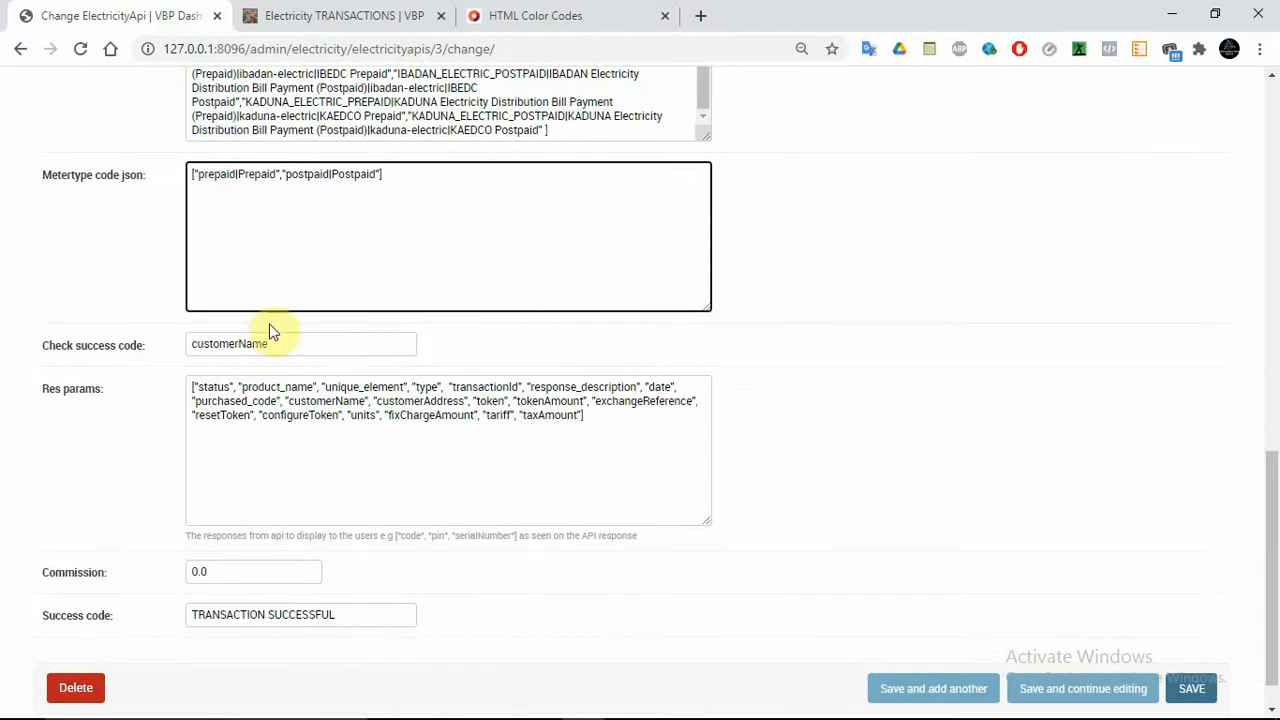
pyautogui.click(187, 572)
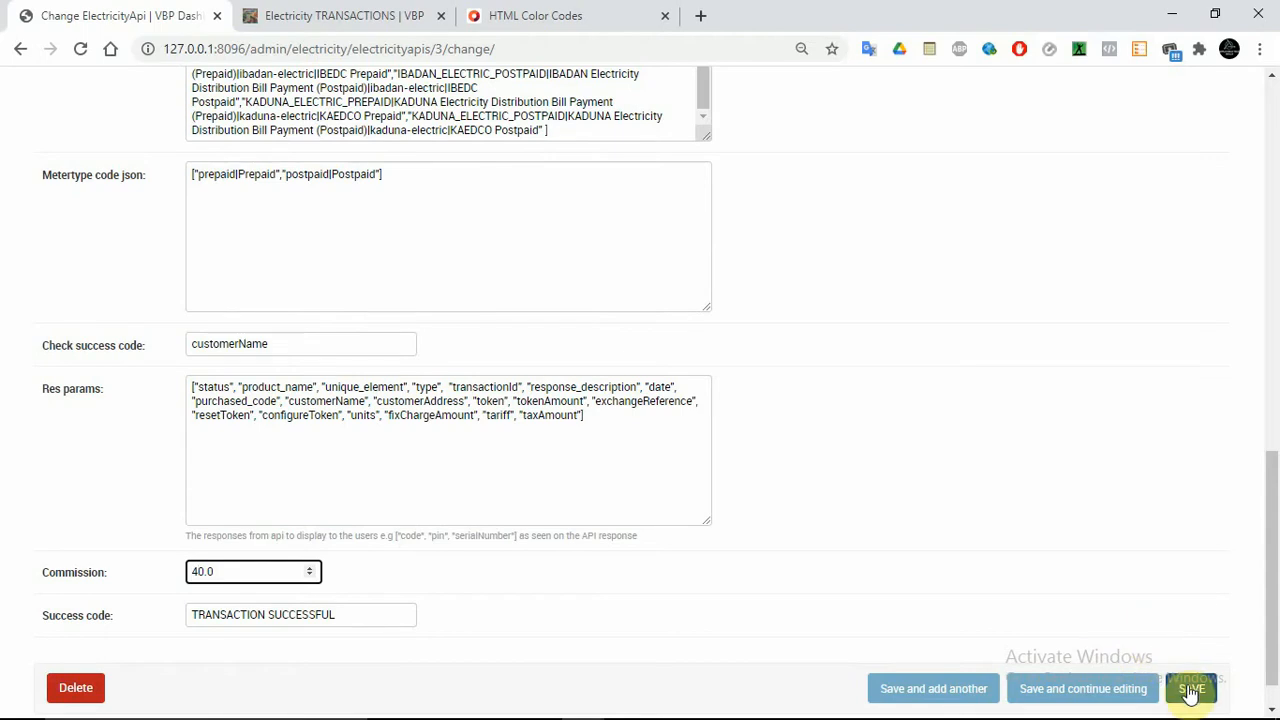
pyautogui.click(1109, 689)
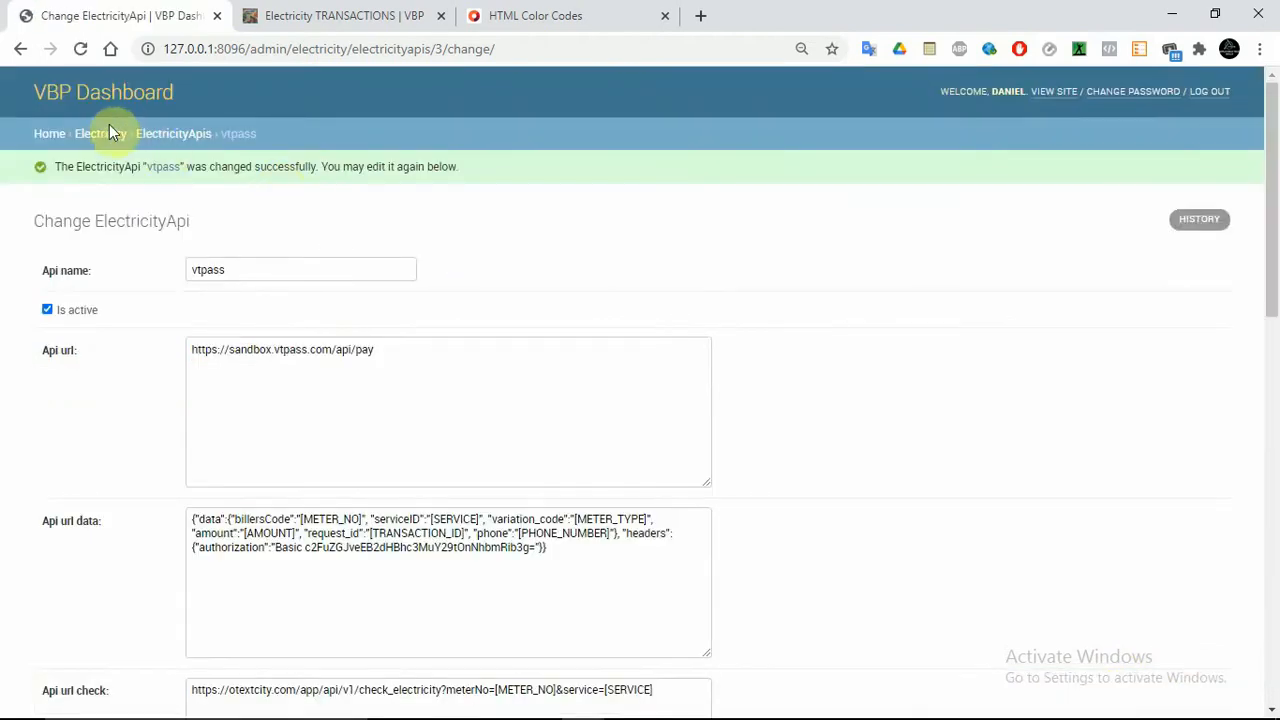
pyautogui.click(52, 134)
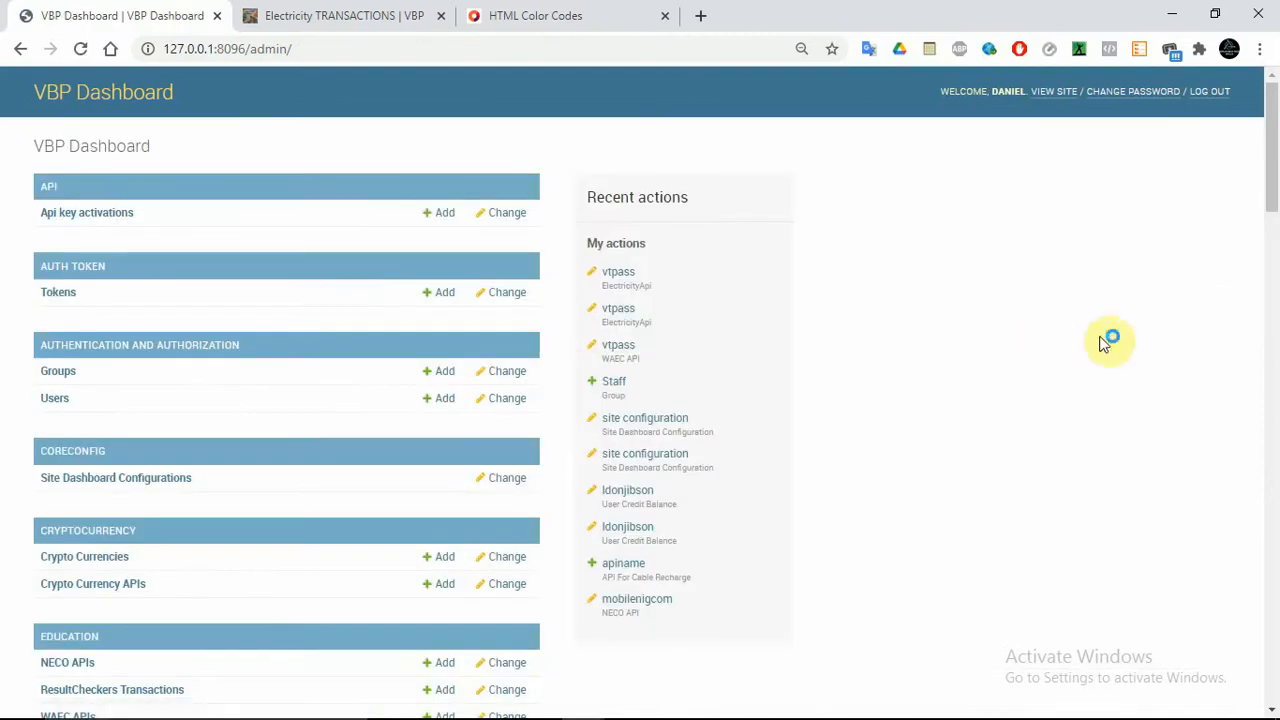
# Open the Insurance record under 3rd Party Insurance APIs
pyautogui.moveTo(1271, 172); pyautogui.dragTo(1271, 323)
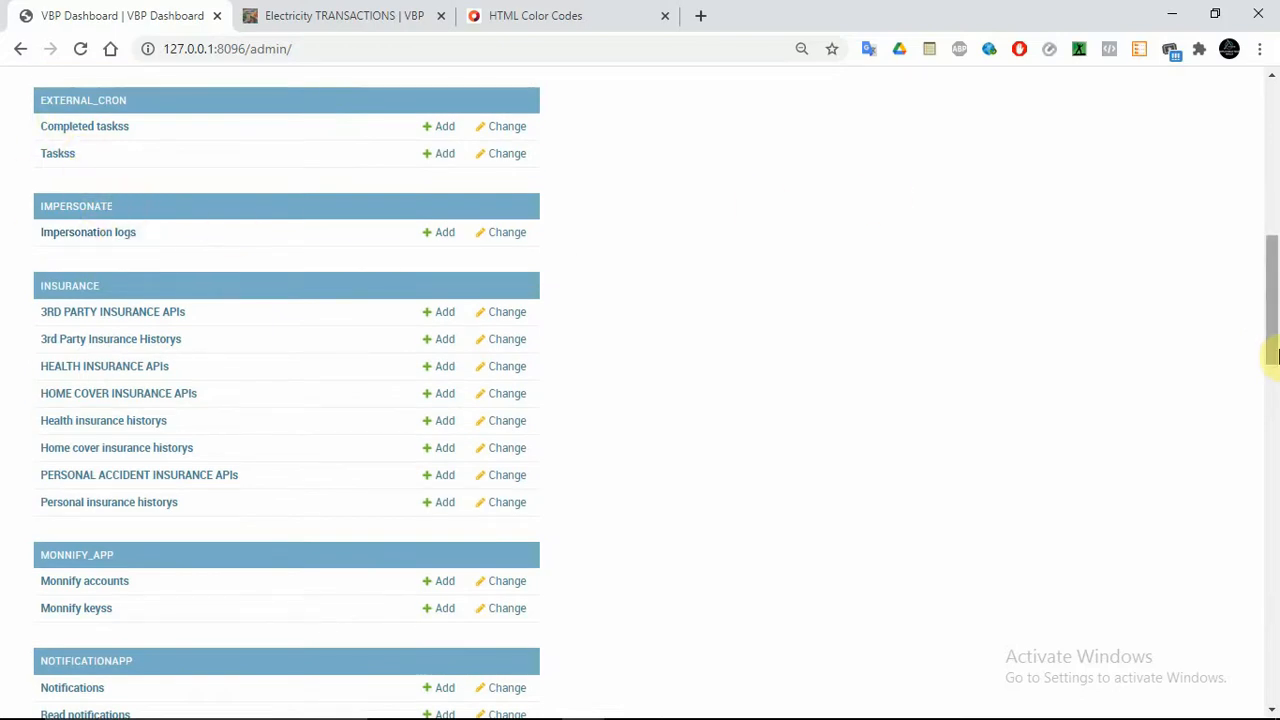
pyautogui.moveTo(1274, 345); pyautogui.dragTo(1266, 380)
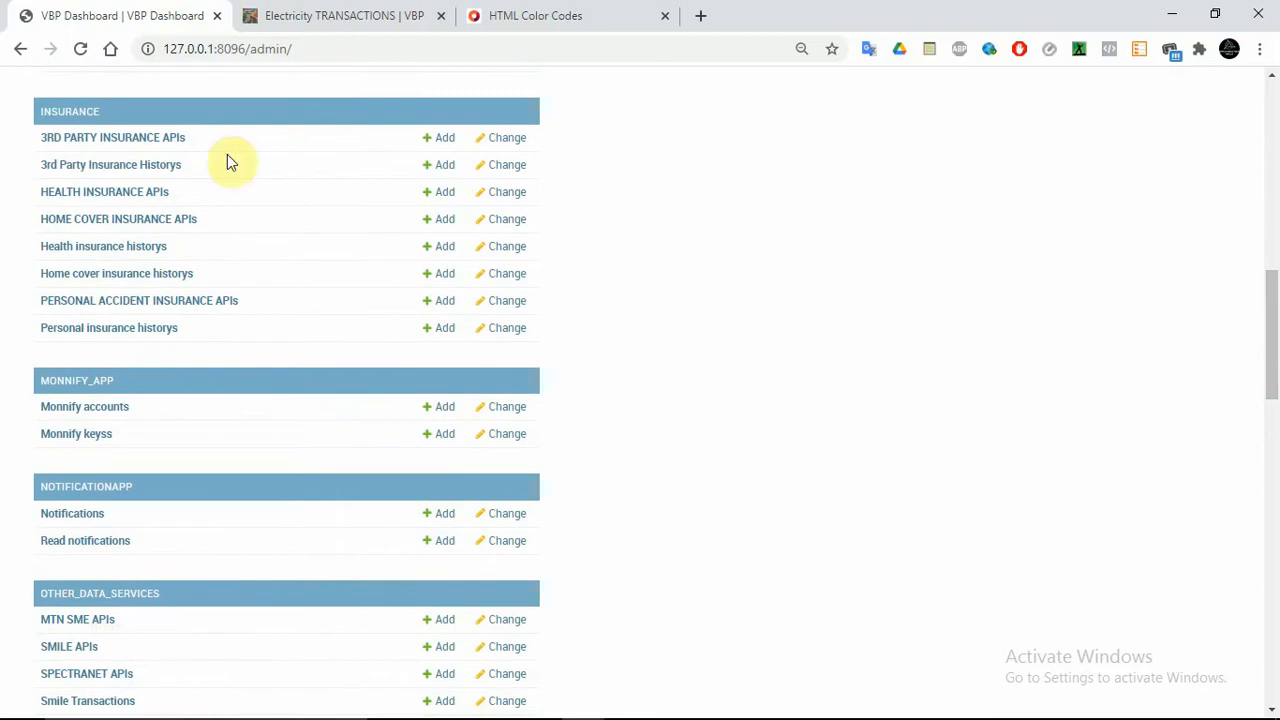
pyautogui.click(157, 146)
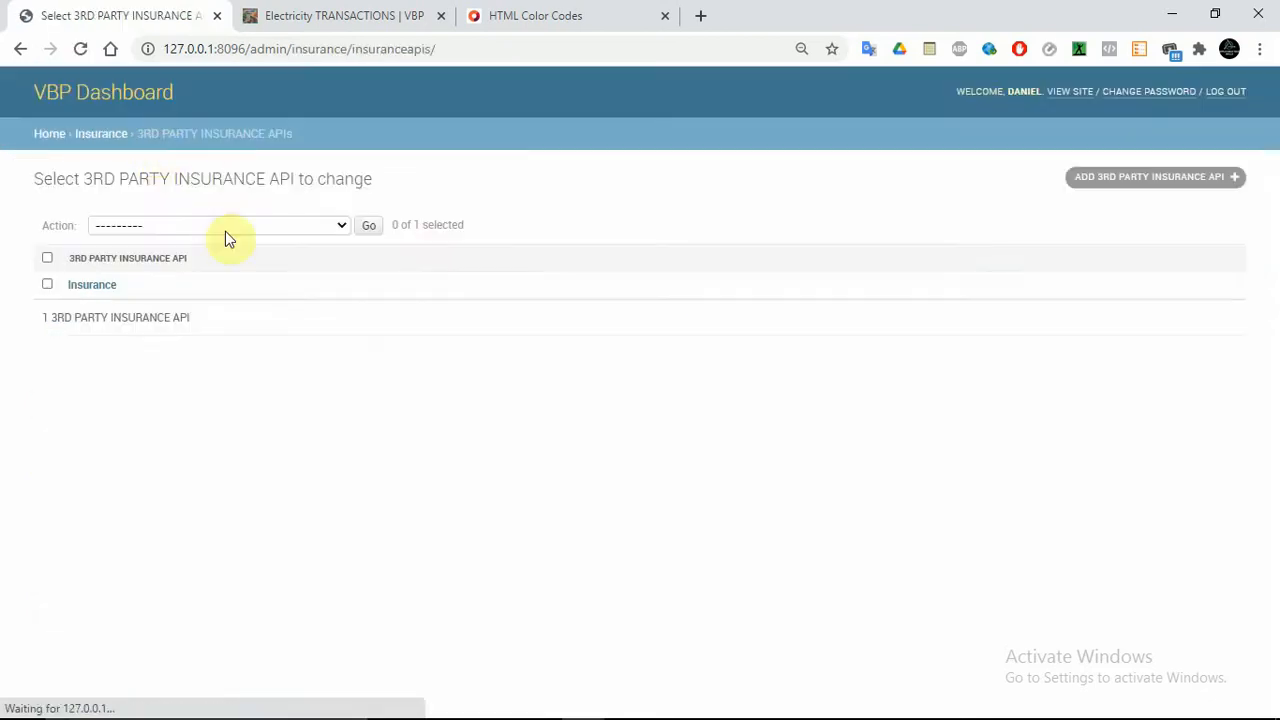
pyautogui.click(105, 290)
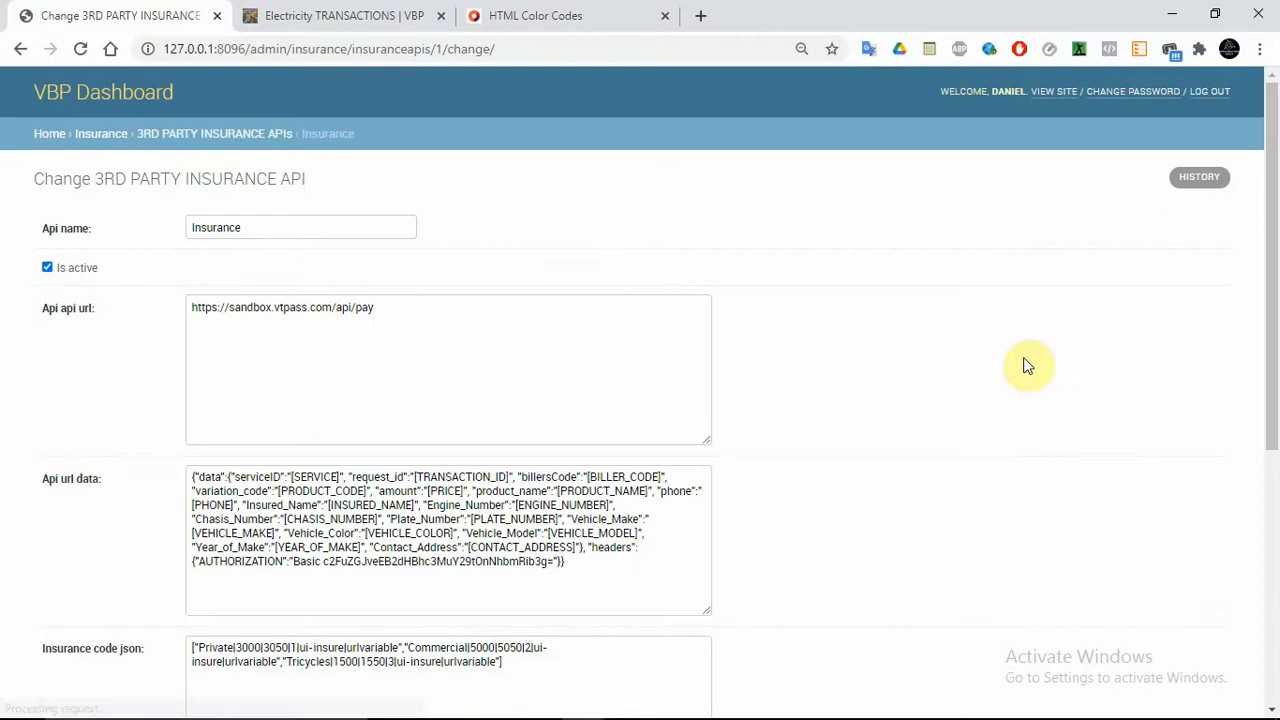
pyautogui.moveTo(1277, 272); pyautogui.dragTo(1237, 491)
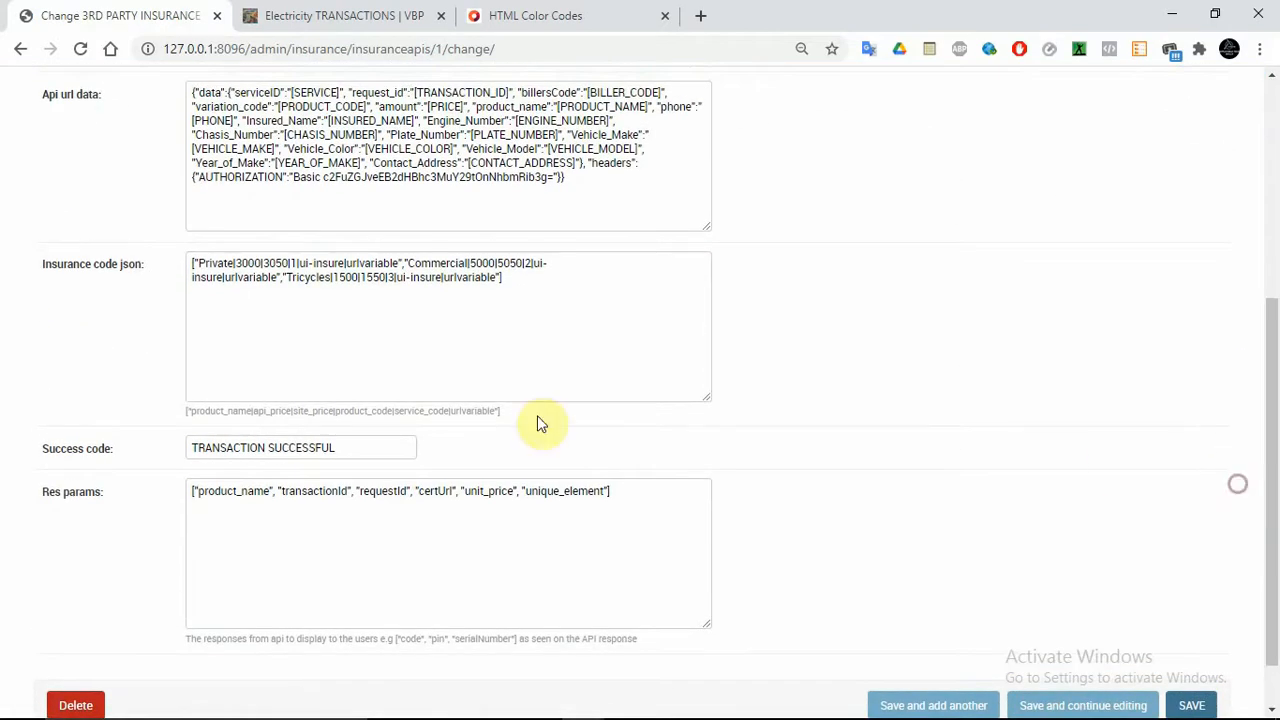
# Change the Private site price from 3050 to 3100, then switch to the customer site
pyautogui.doubleClick(279, 263)
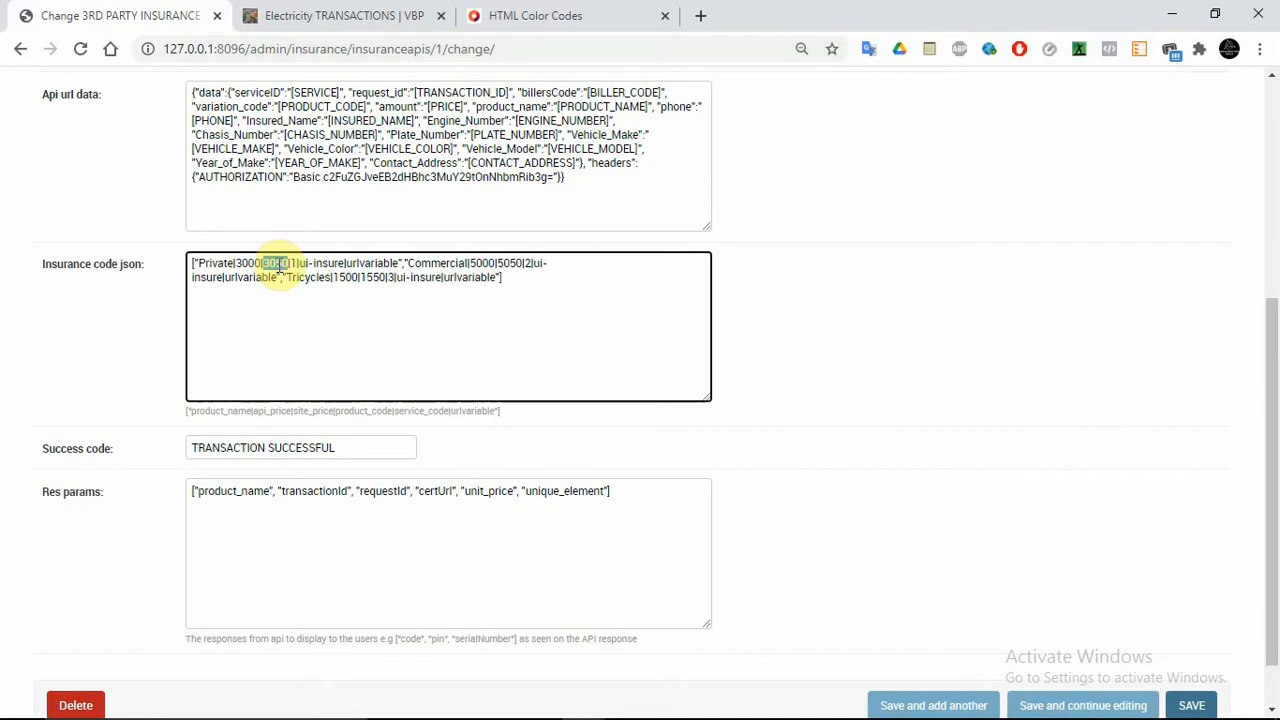
pyautogui.doubleClick(249, 263)
pyautogui.doubleClick(312, 411)
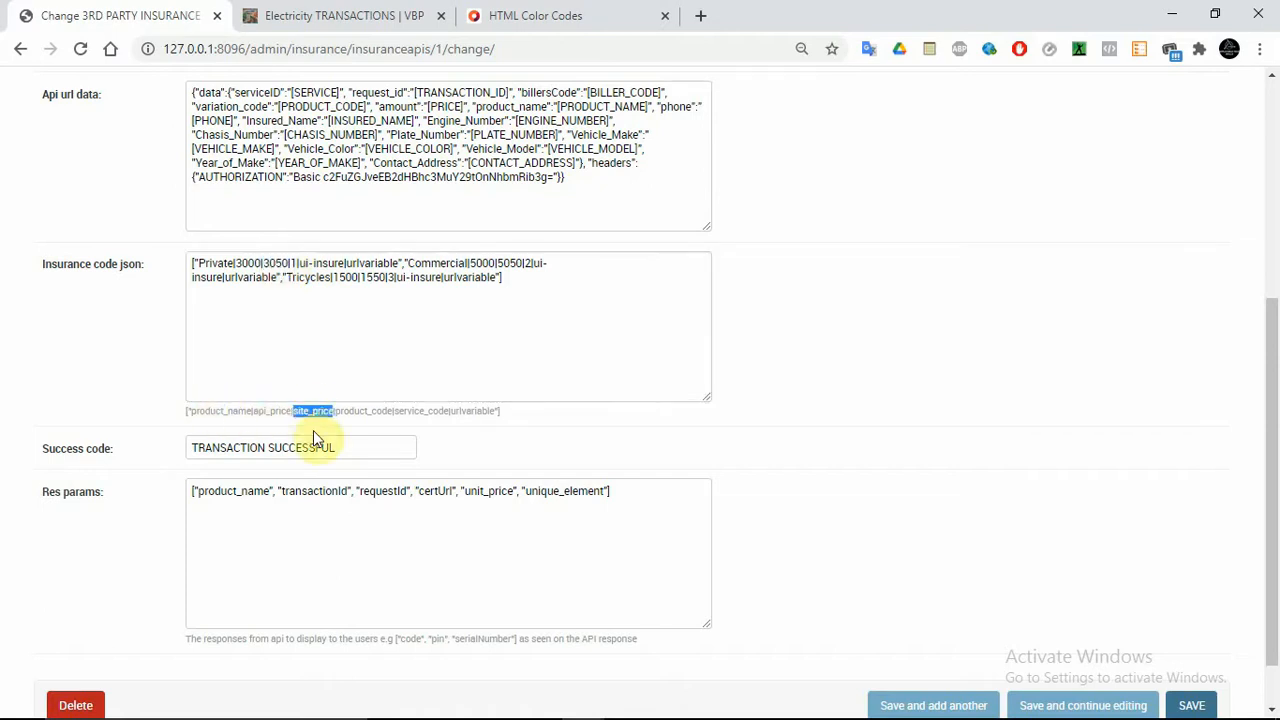
pyautogui.click(274, 263)
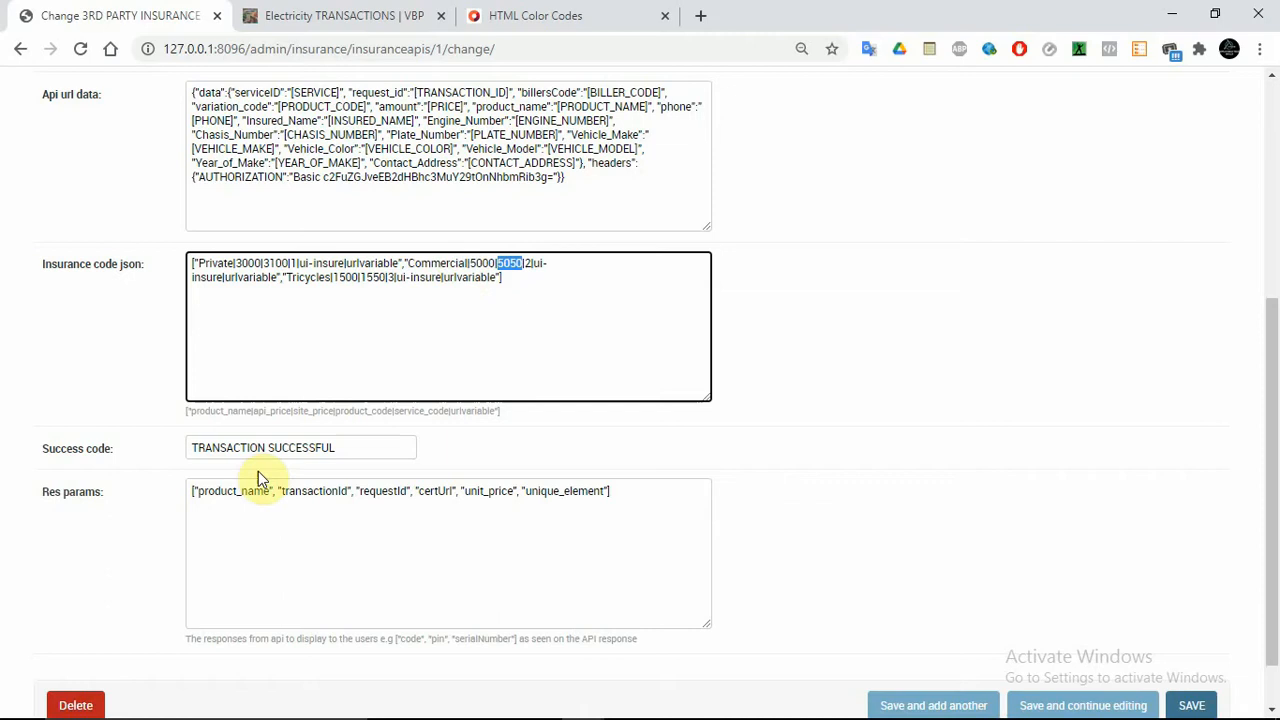
pyautogui.click(411, 510)
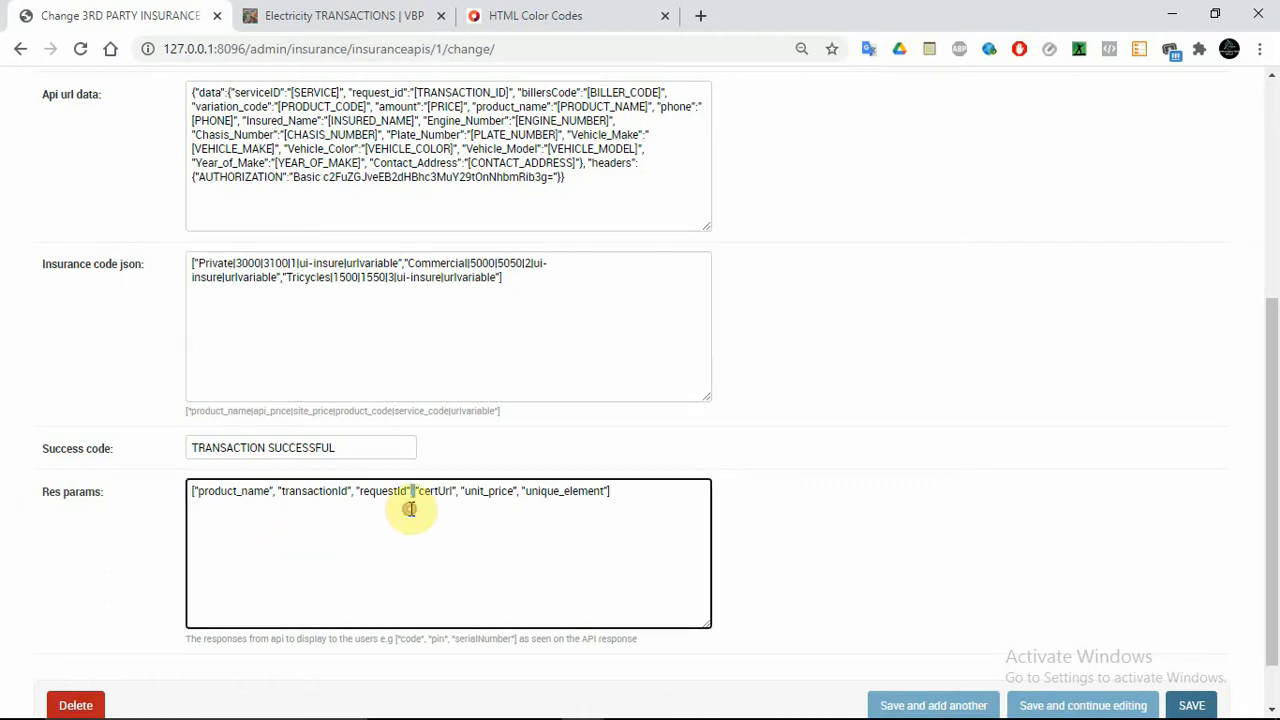
pyautogui.click(402, 28)
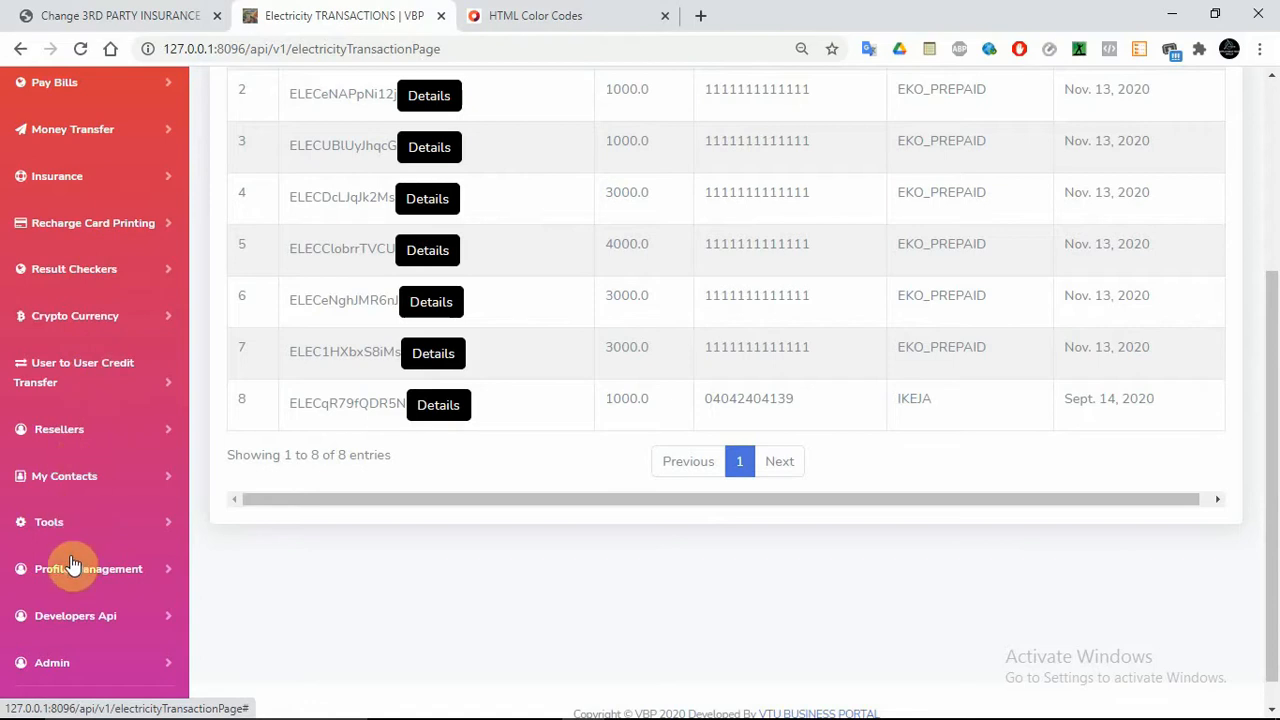
# View the first 3rd party insurance purchase's details, then return to the admin insurance form
pyautogui.click(100, 180)
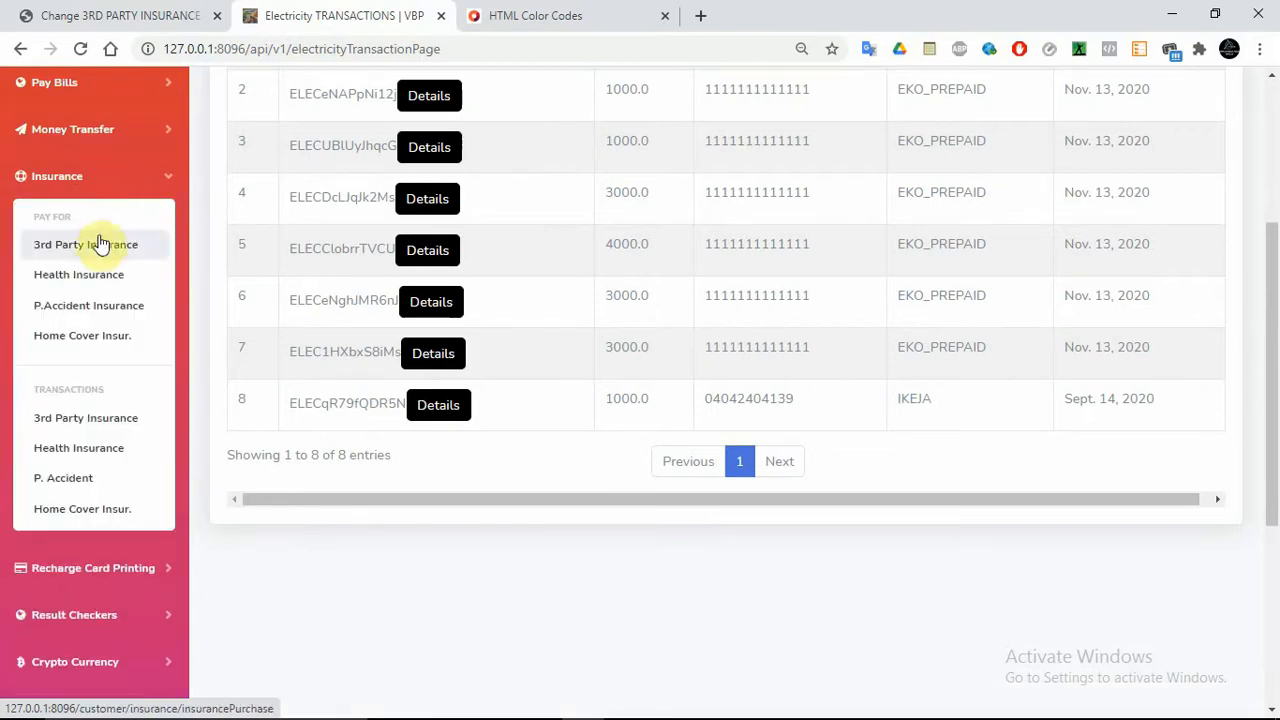
pyautogui.click(75, 418)
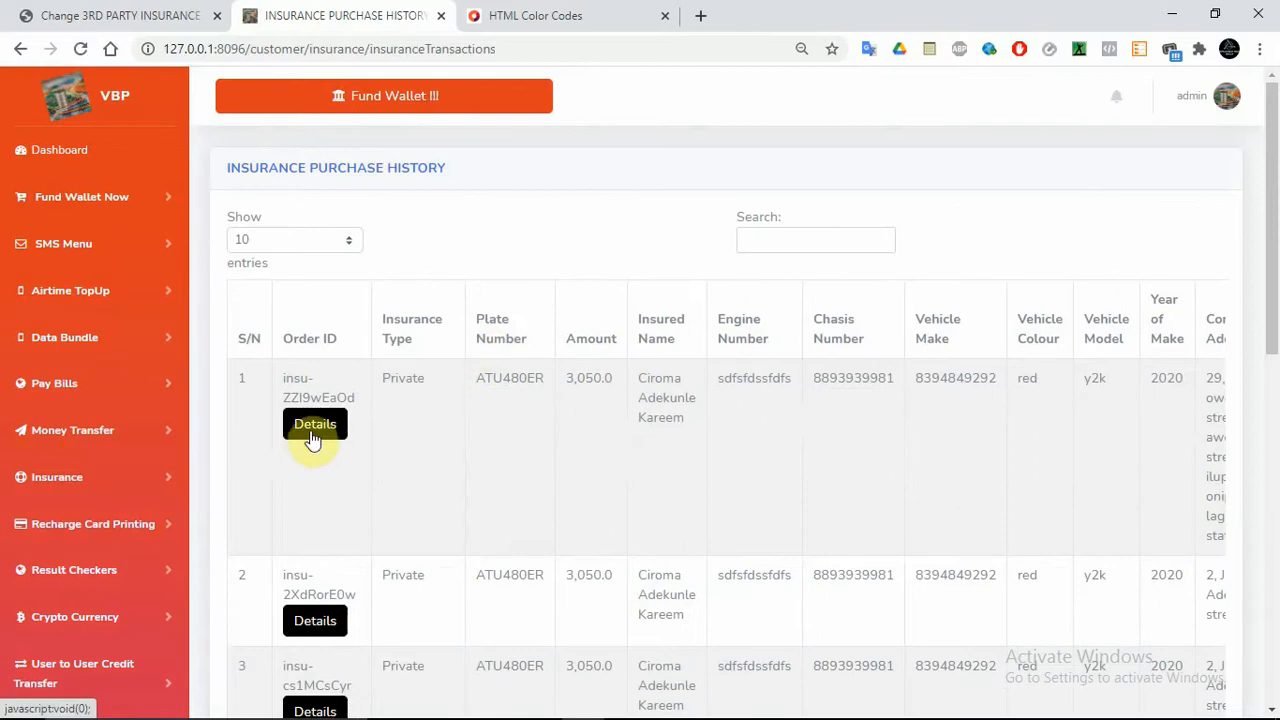
pyautogui.click(314, 435)
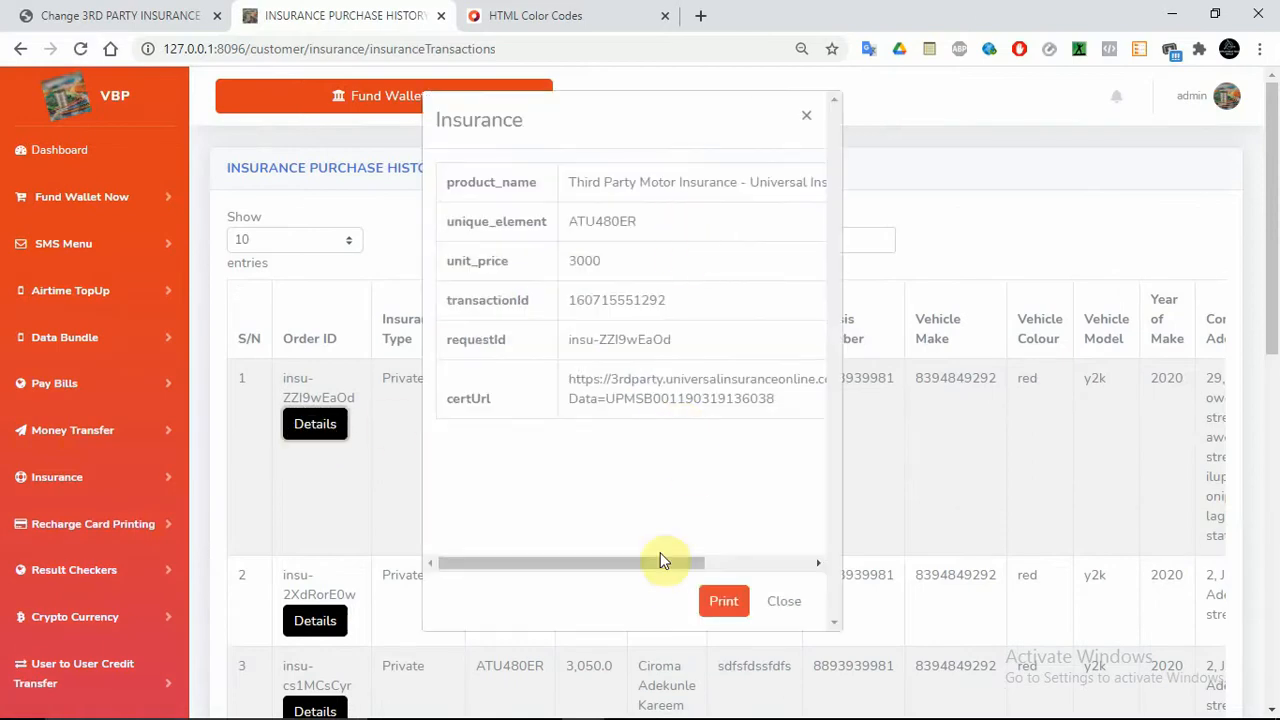
pyautogui.moveTo(630, 573); pyautogui.dragTo(471, 531)
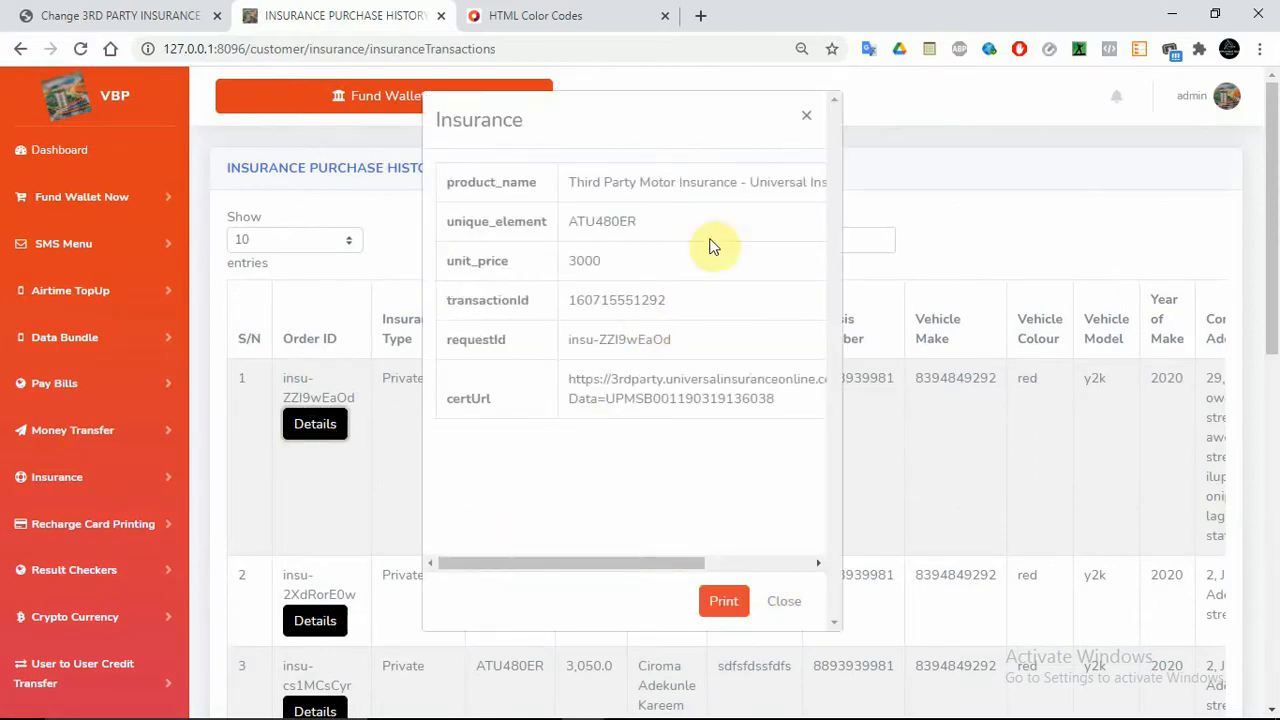
pyautogui.click(779, 616)
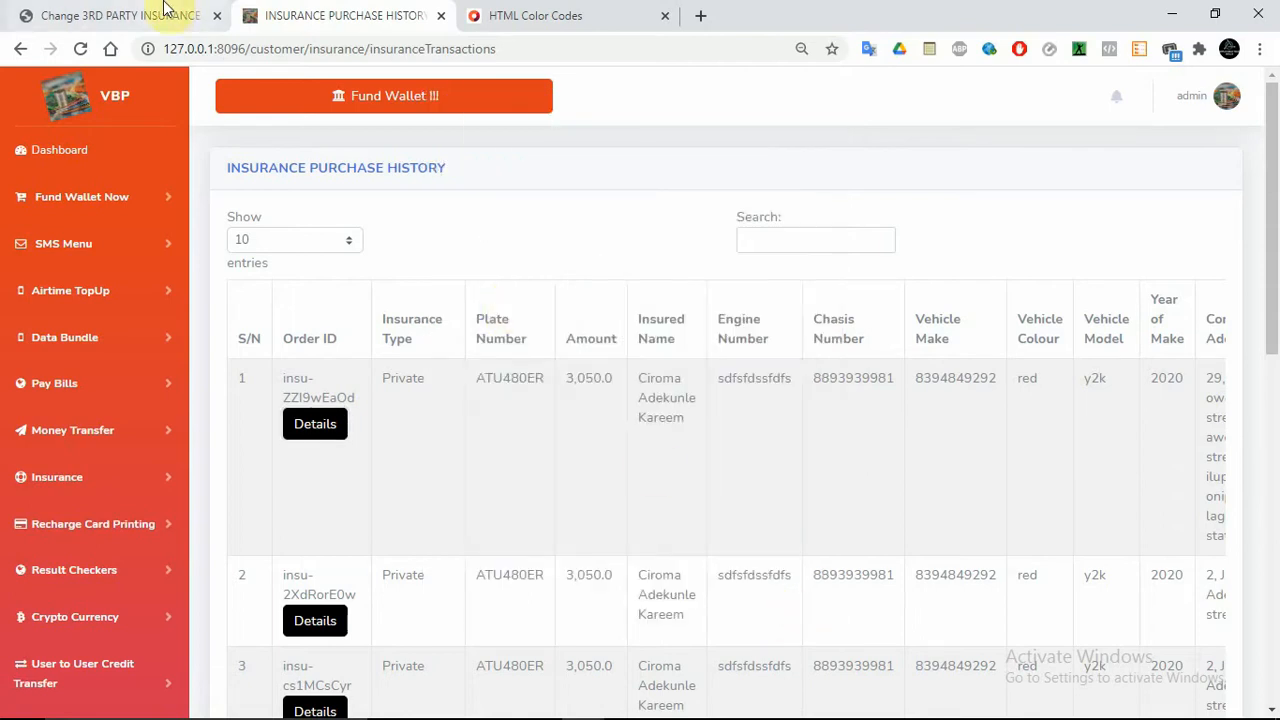
pyautogui.click(165, 12)
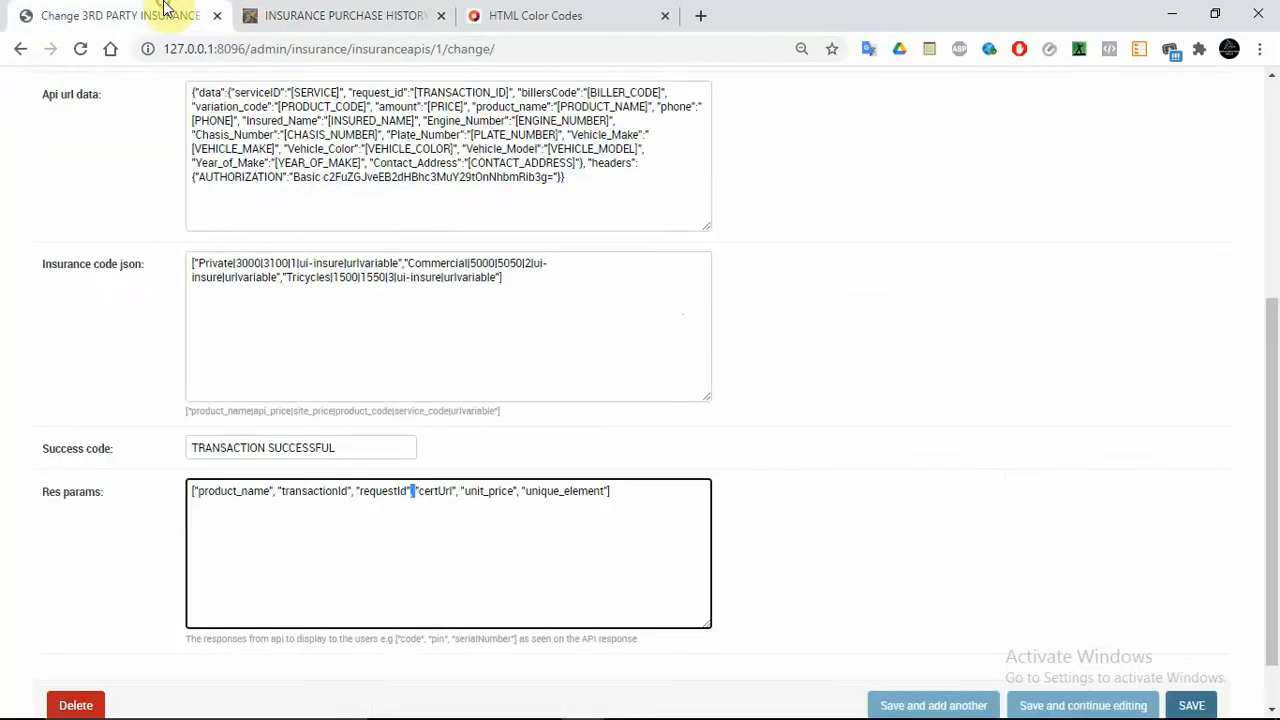
pyautogui.click(22, 50)
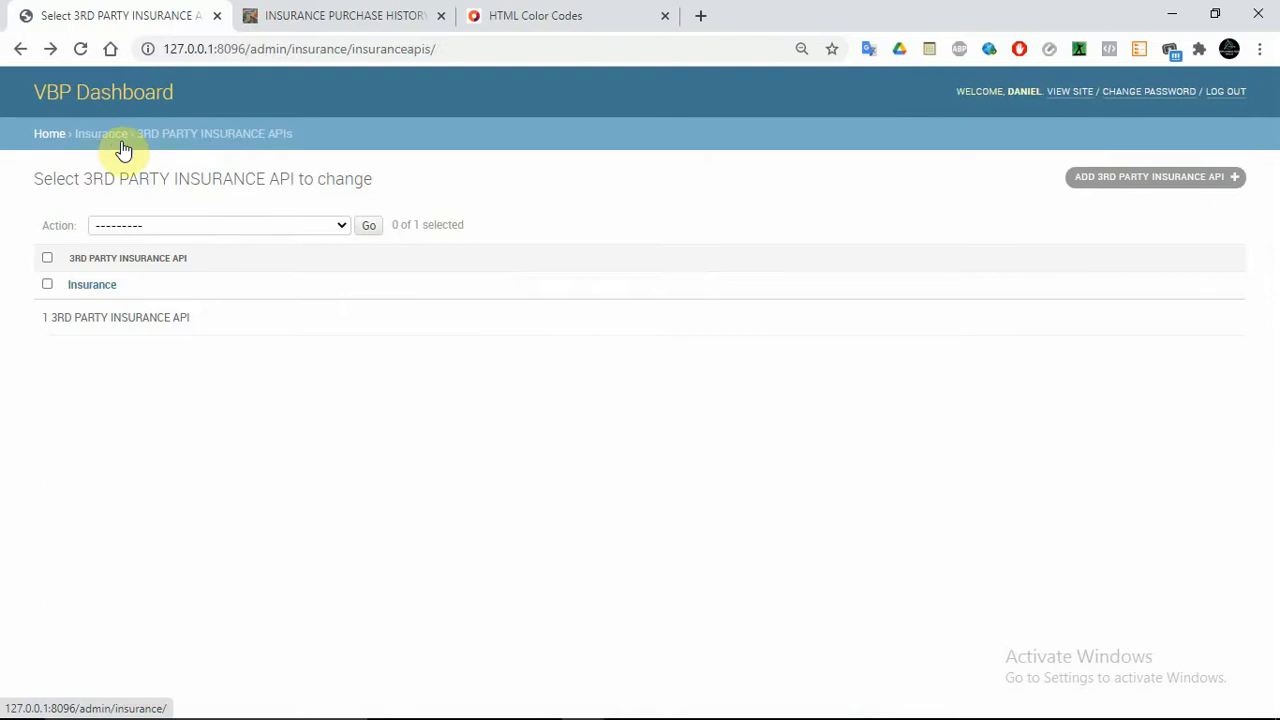
pyautogui.click(101, 134)
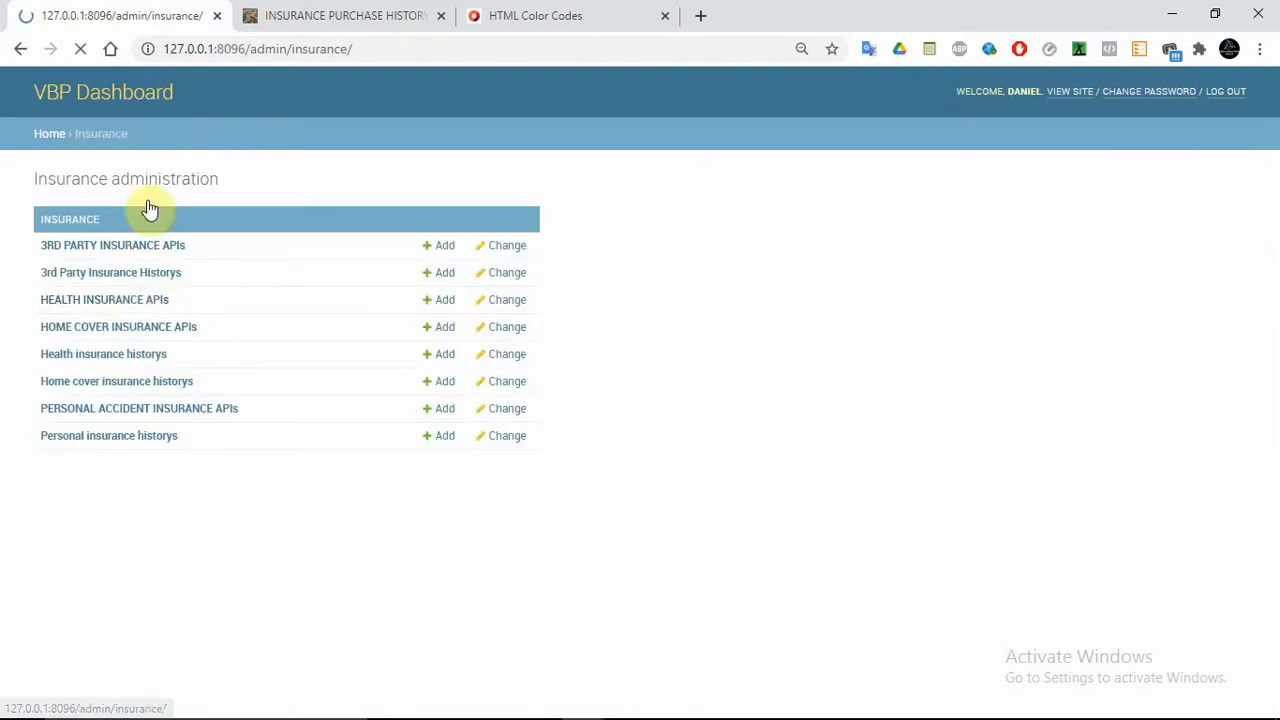
pyautogui.click(133, 300)
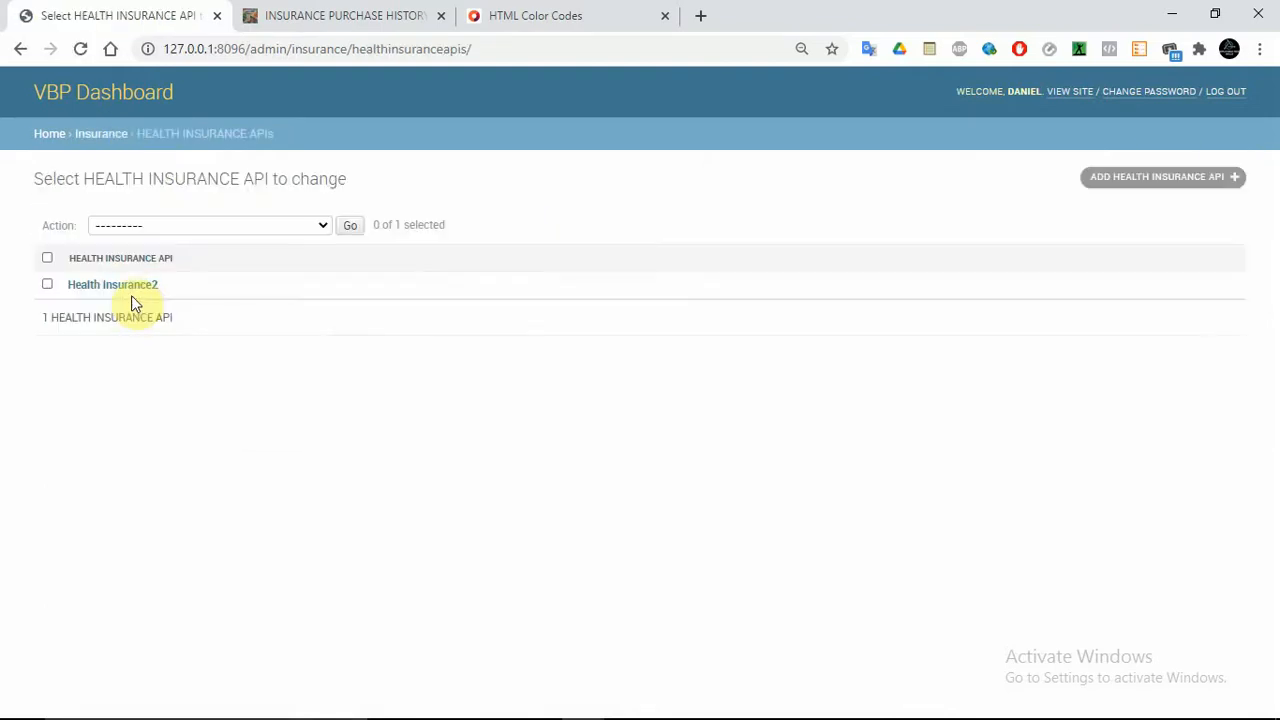
pyautogui.click(123, 287)
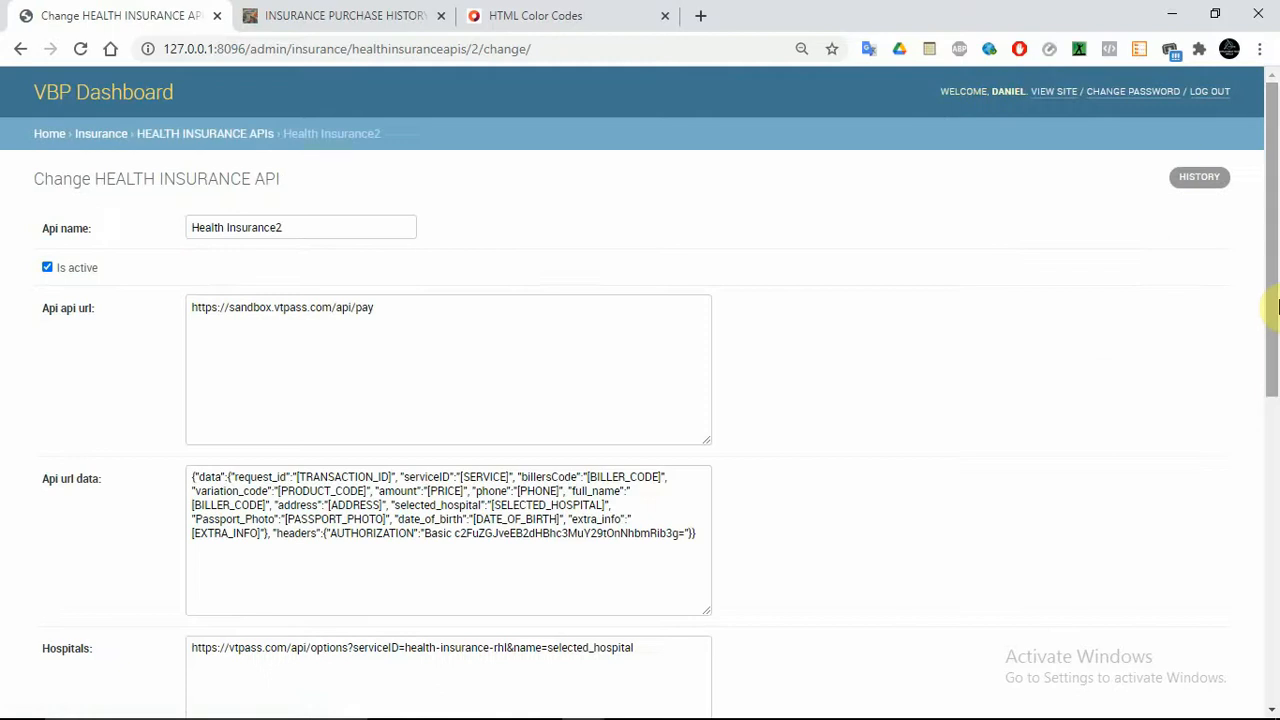
pyautogui.scroll(-1, 1276, 428)
pyautogui.scroll(-5, 1276, 428)
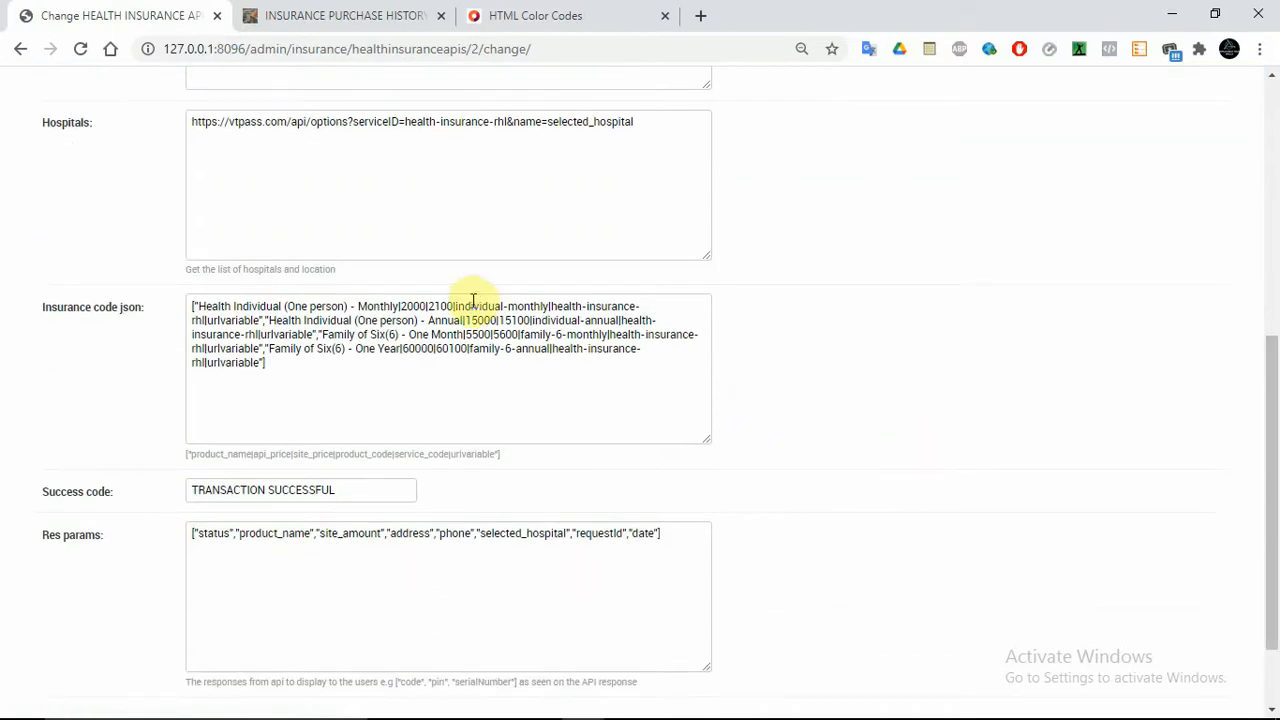
pyautogui.click(443, 303)
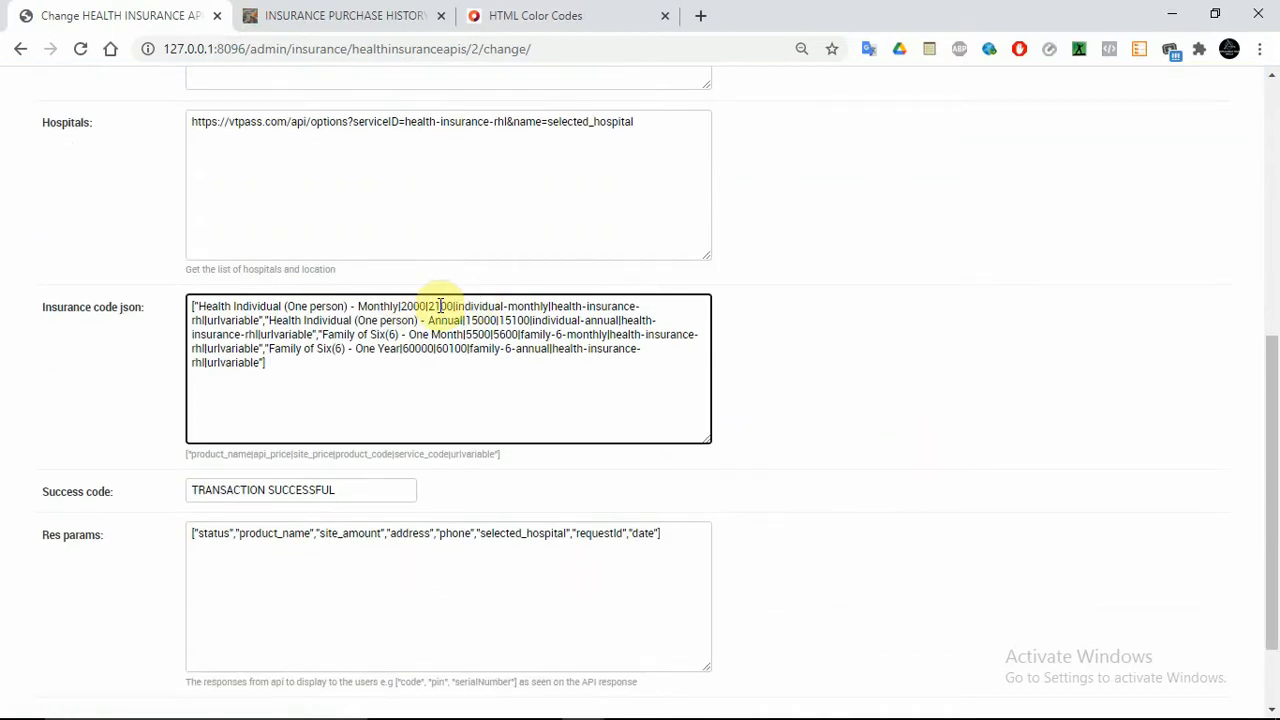
pyautogui.click(18, 50)
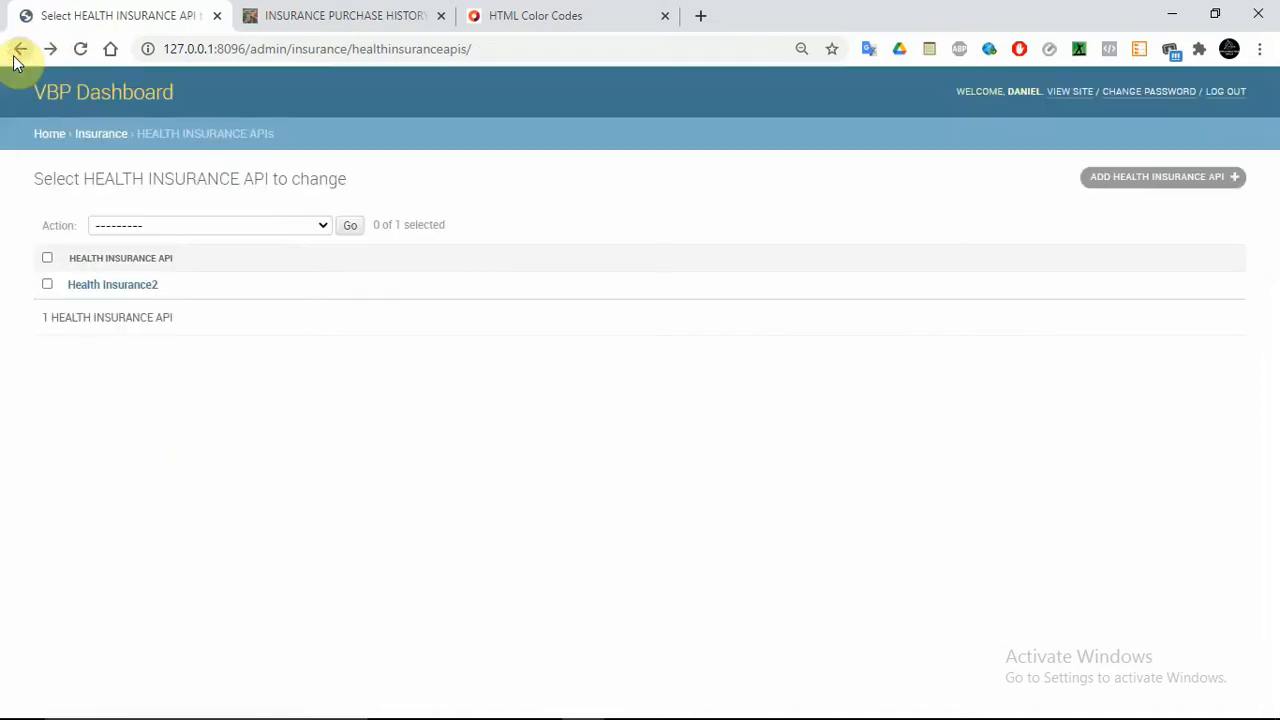
pyautogui.click(15, 55)
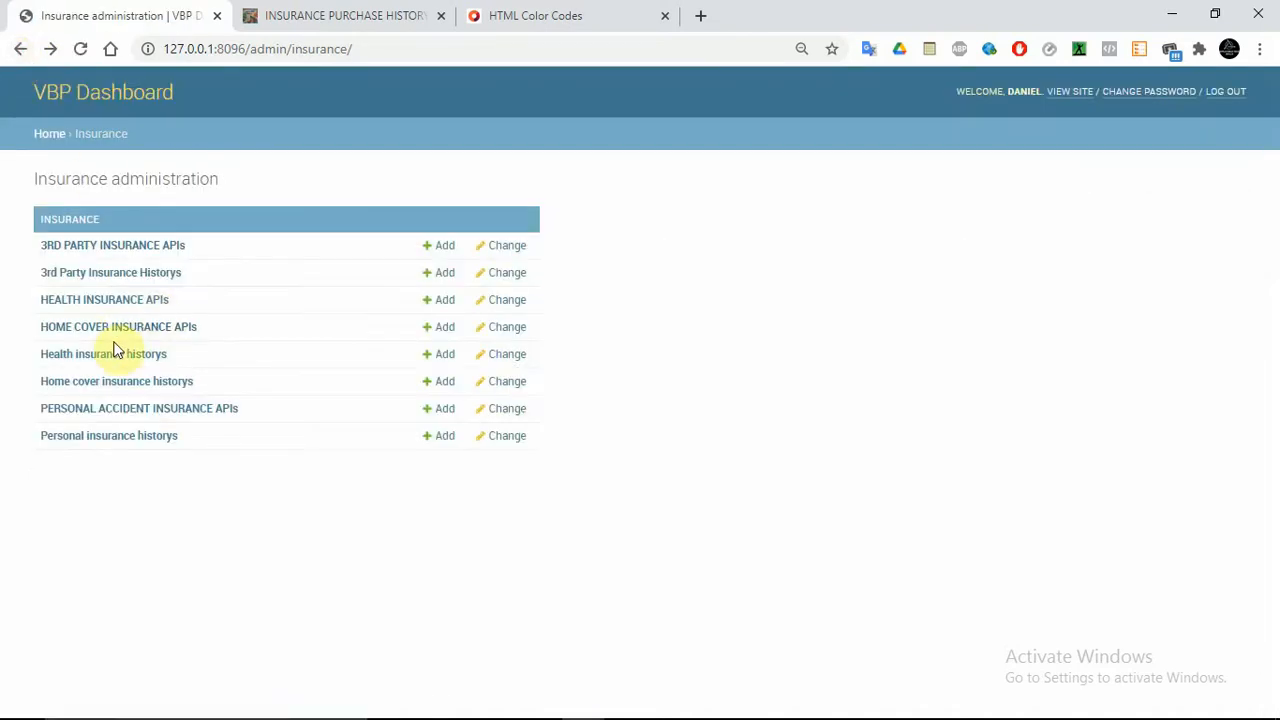
# Check the vtpass home cover insurance codes, including the 7600 price
pyautogui.click(103, 329)
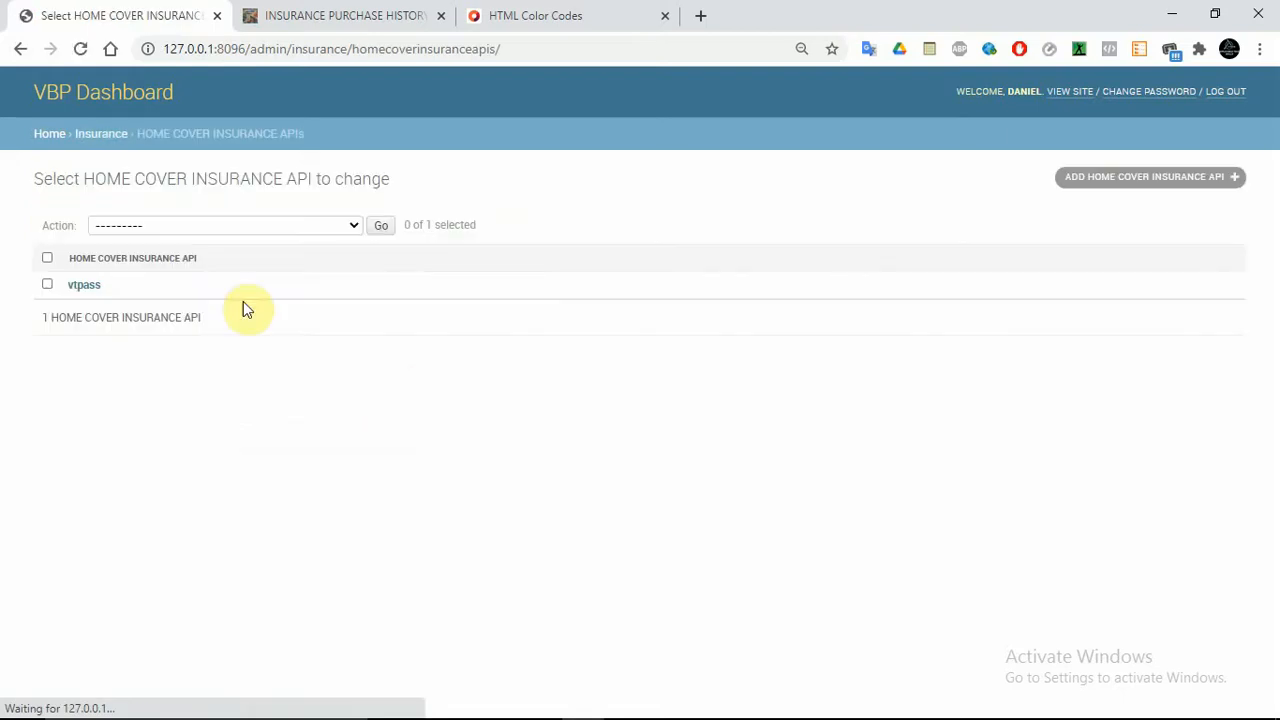
pyautogui.click(80, 284)
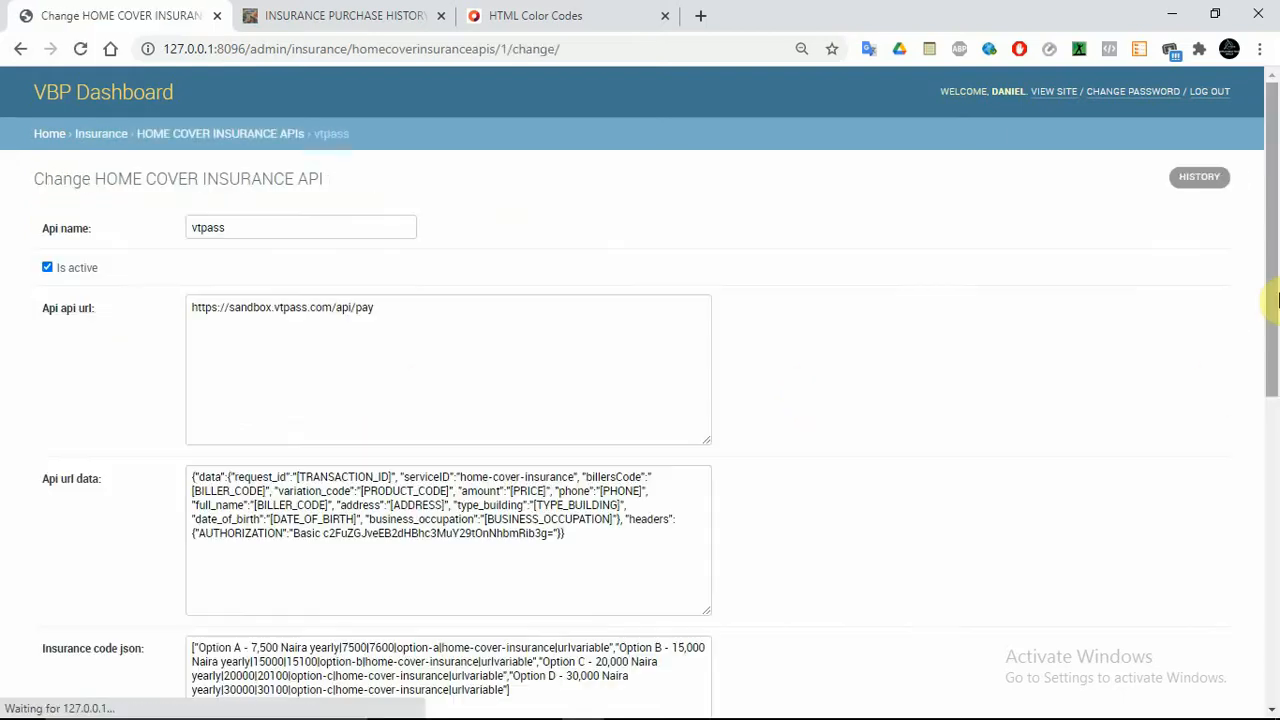
pyautogui.moveTo(1278, 300); pyautogui.dragTo(1271, 594)
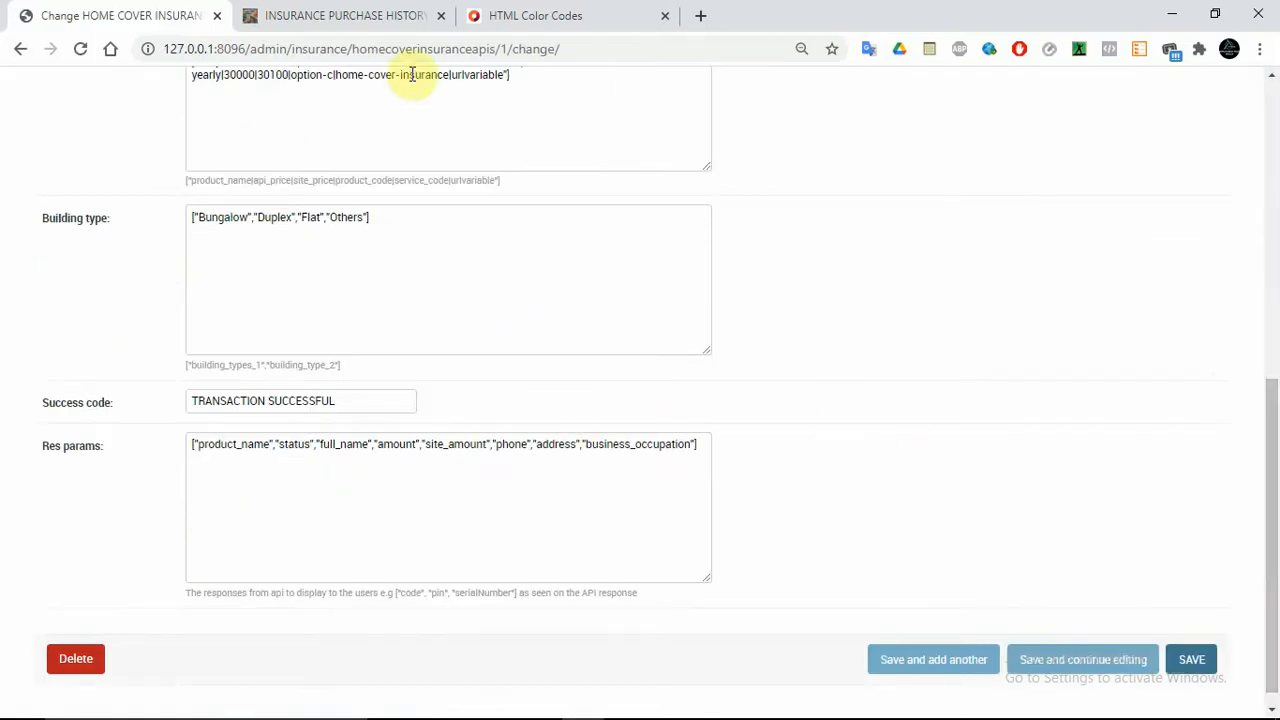
pyautogui.moveTo(1271, 386); pyautogui.dragTo(1271, 356)
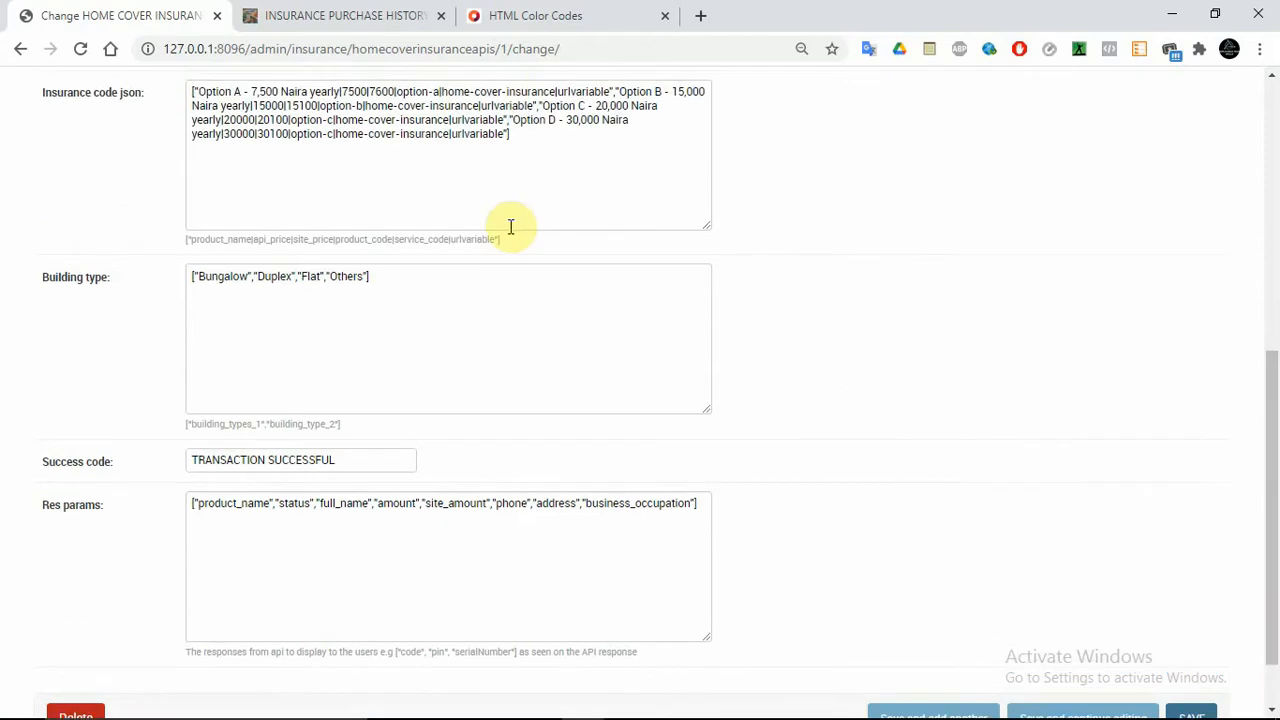
pyautogui.doubleClick(380, 91)
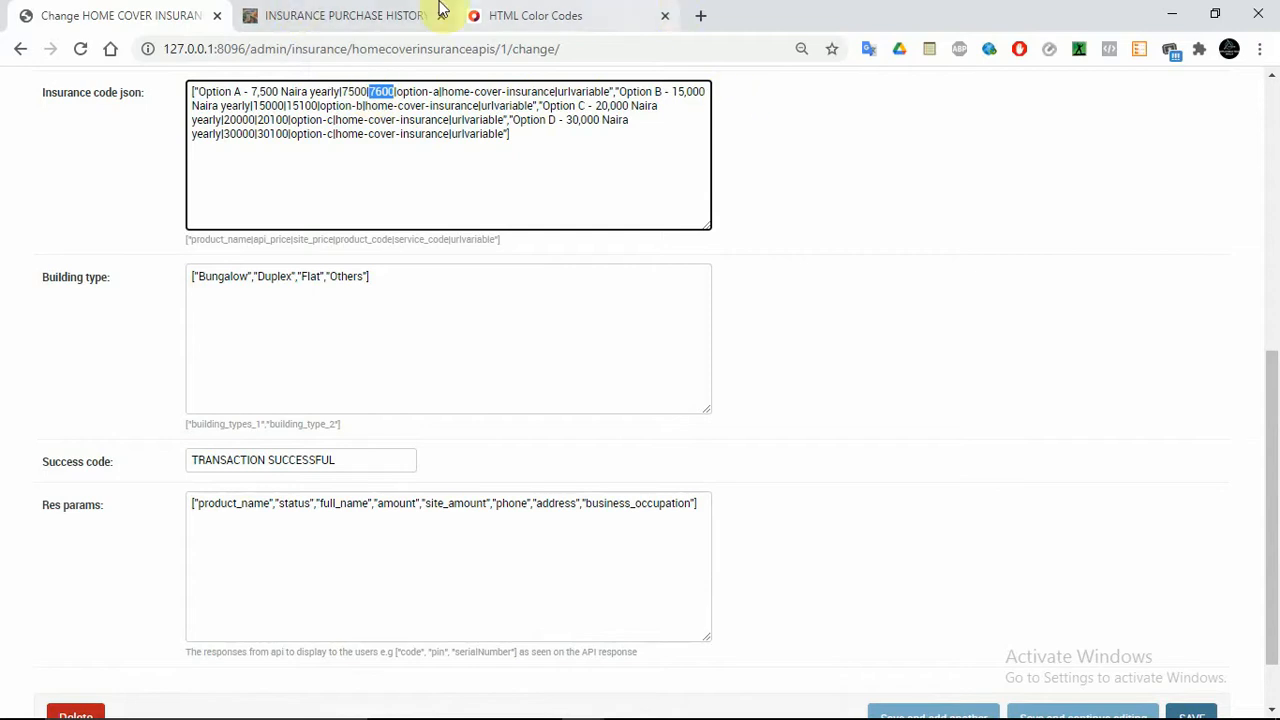
# Go back to Insurance and open the Personal Insurance name accident API
pyautogui.click(32, 53)
pyautogui.click(32, 53)
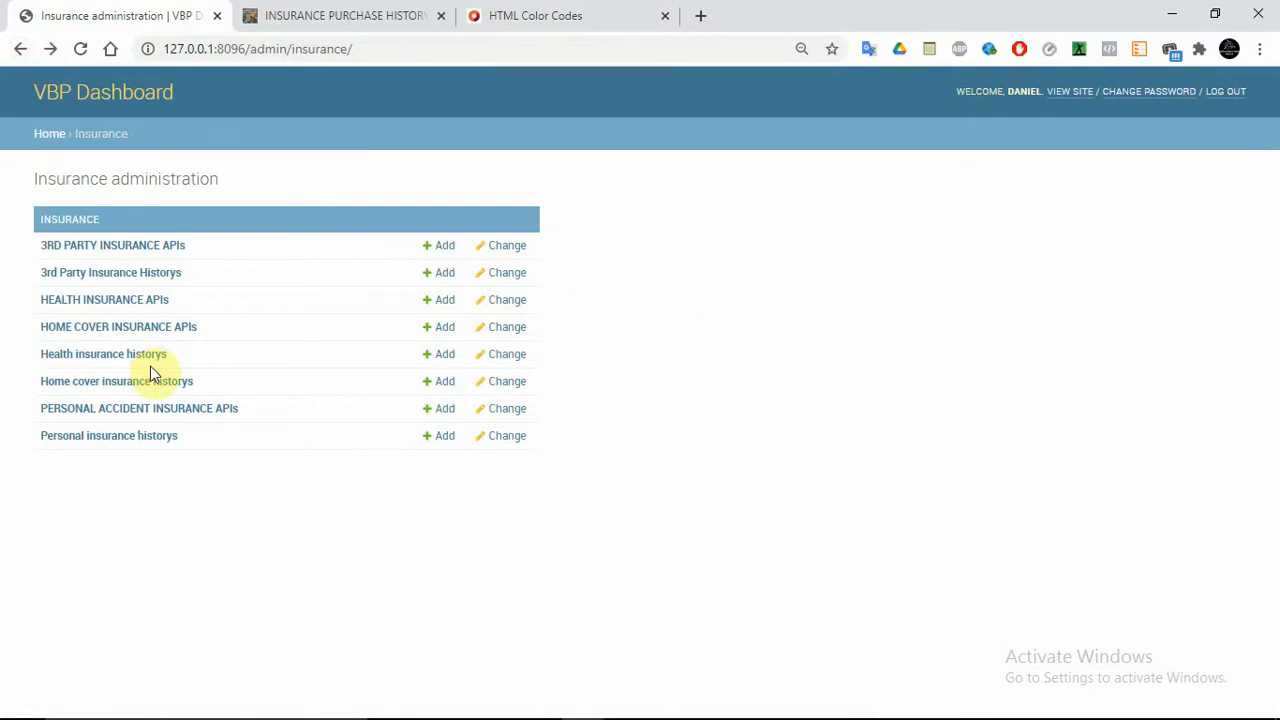
pyautogui.click(143, 408)
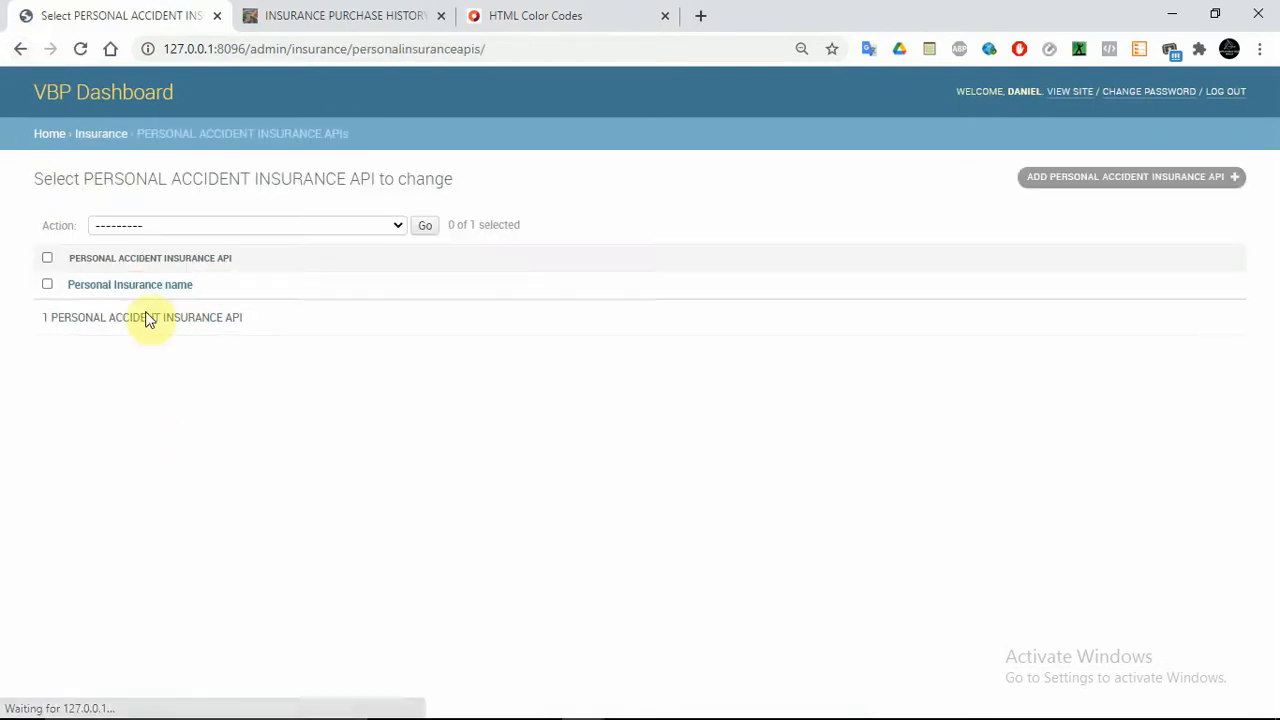
pyautogui.click(137, 286)
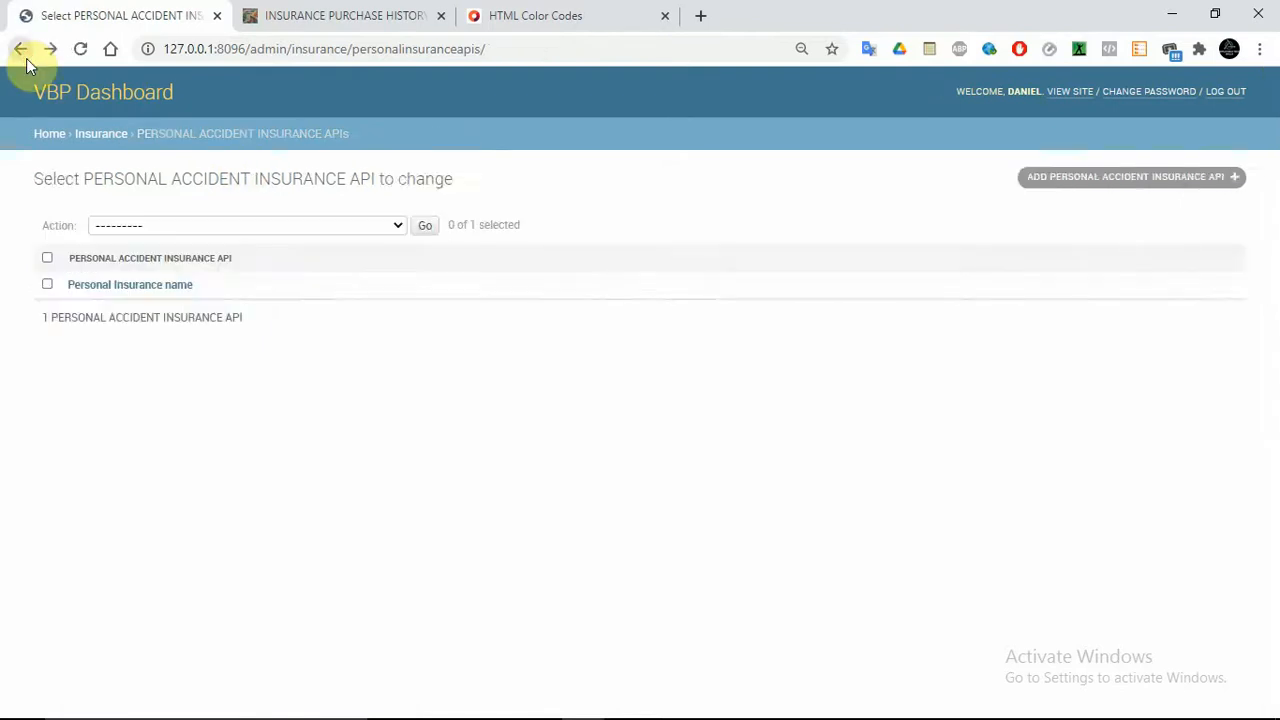
# Open the first 3rd Party Insurance History record
pyautogui.click(26, 58)
pyautogui.click(124, 280)
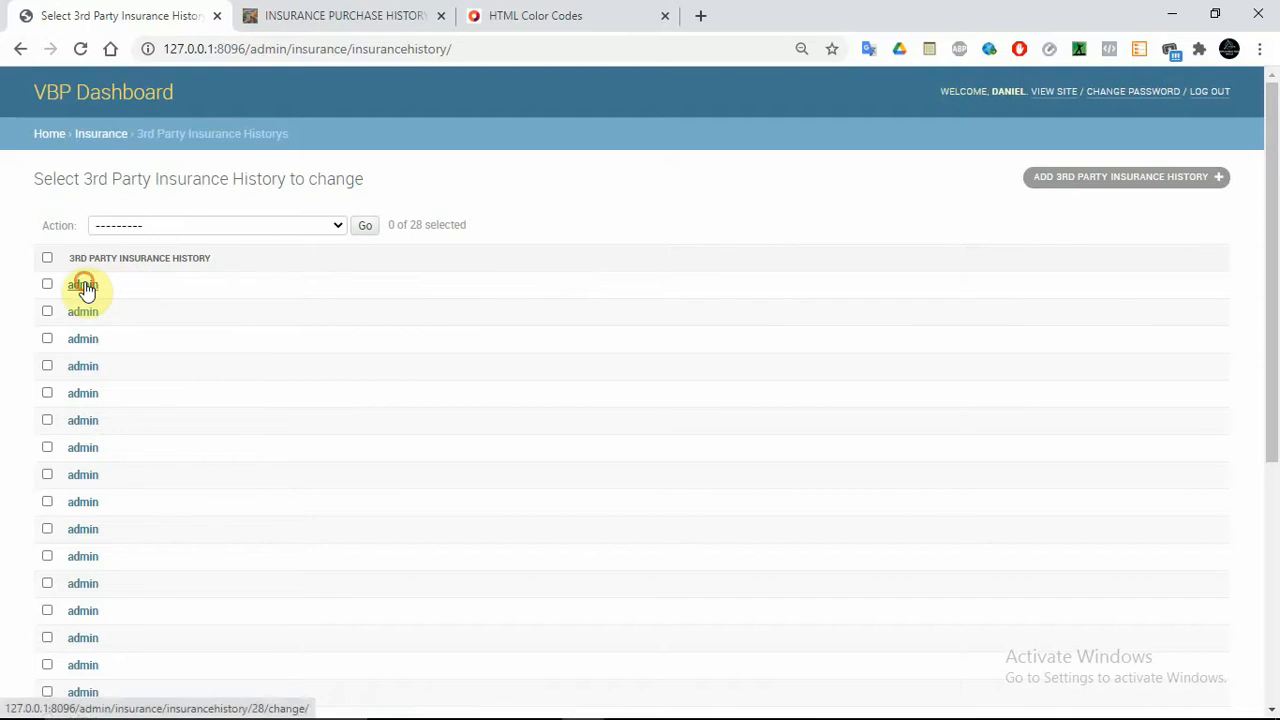
pyautogui.click(83, 286)
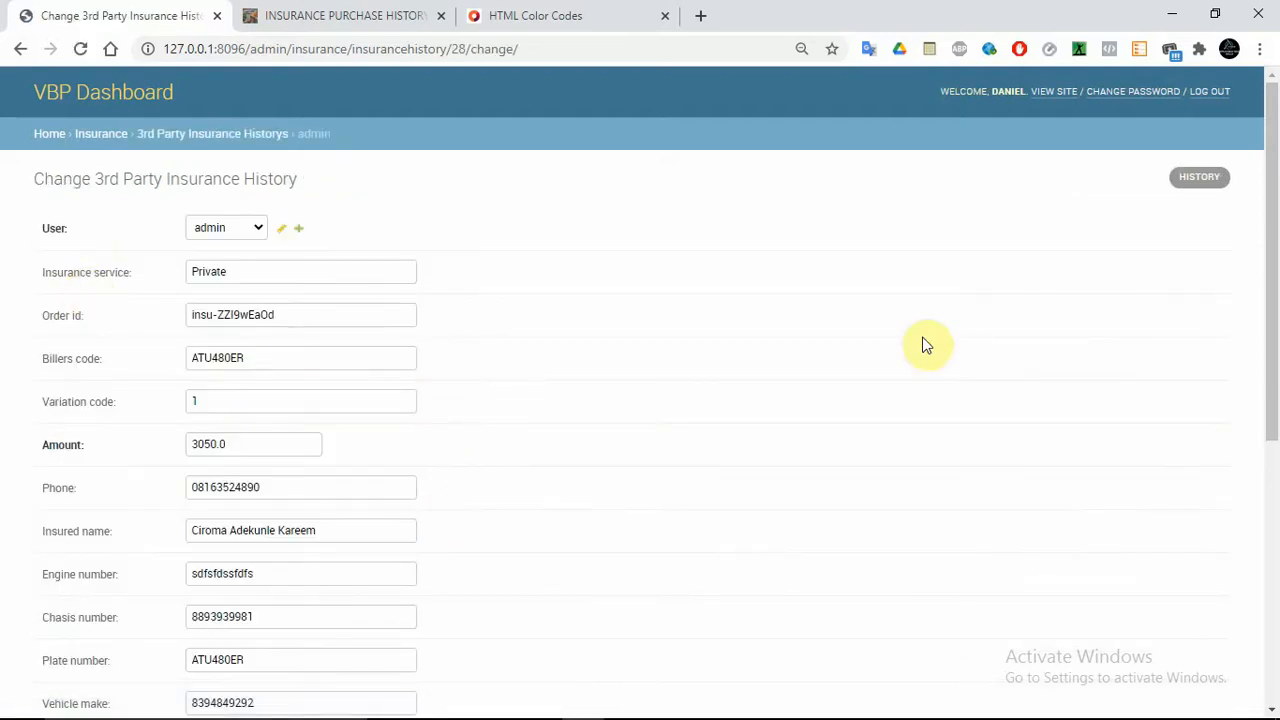
pyautogui.moveTo(1271, 237)
pyautogui.mouseDown()
pyautogui.moveTo(1275, 485)
pyautogui.moveTo(1274, 251)
pyautogui.mouseUp()
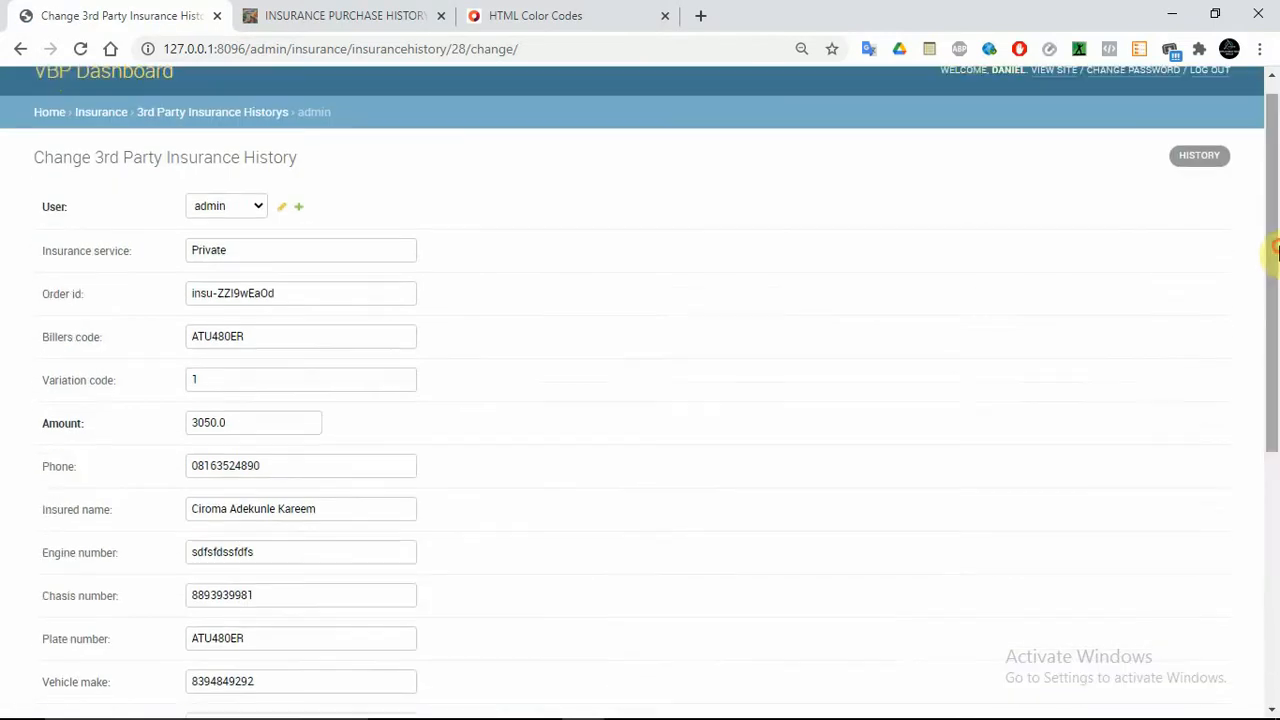
# Navigate back through the insurance pages to the main admin index
pyautogui.click(22, 49)
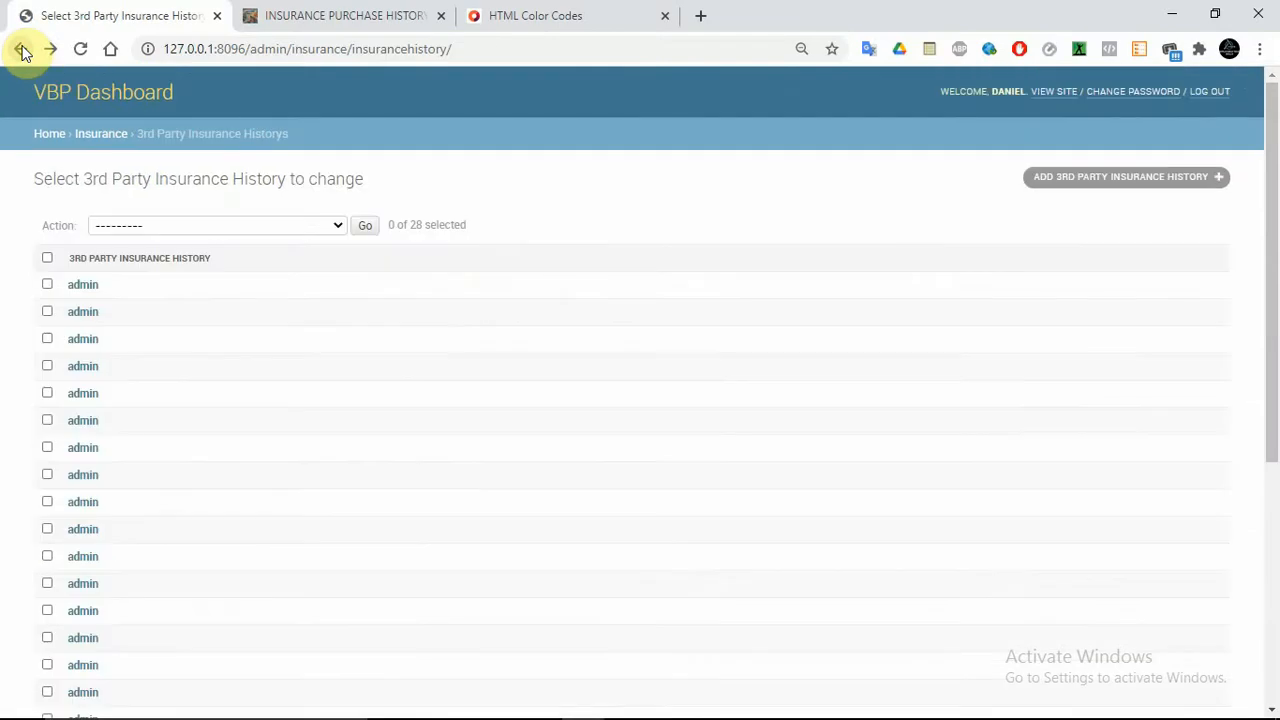
pyautogui.click(22, 49)
pyautogui.click(22, 49)
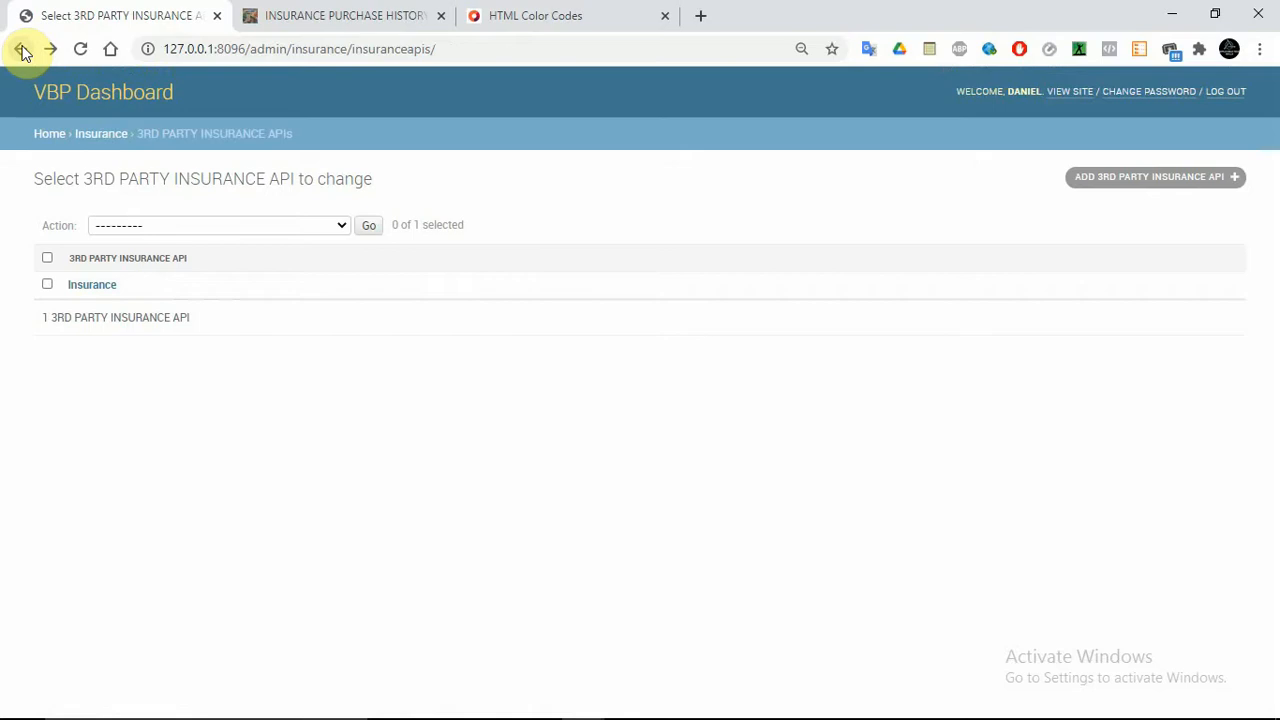
pyautogui.click(22, 49)
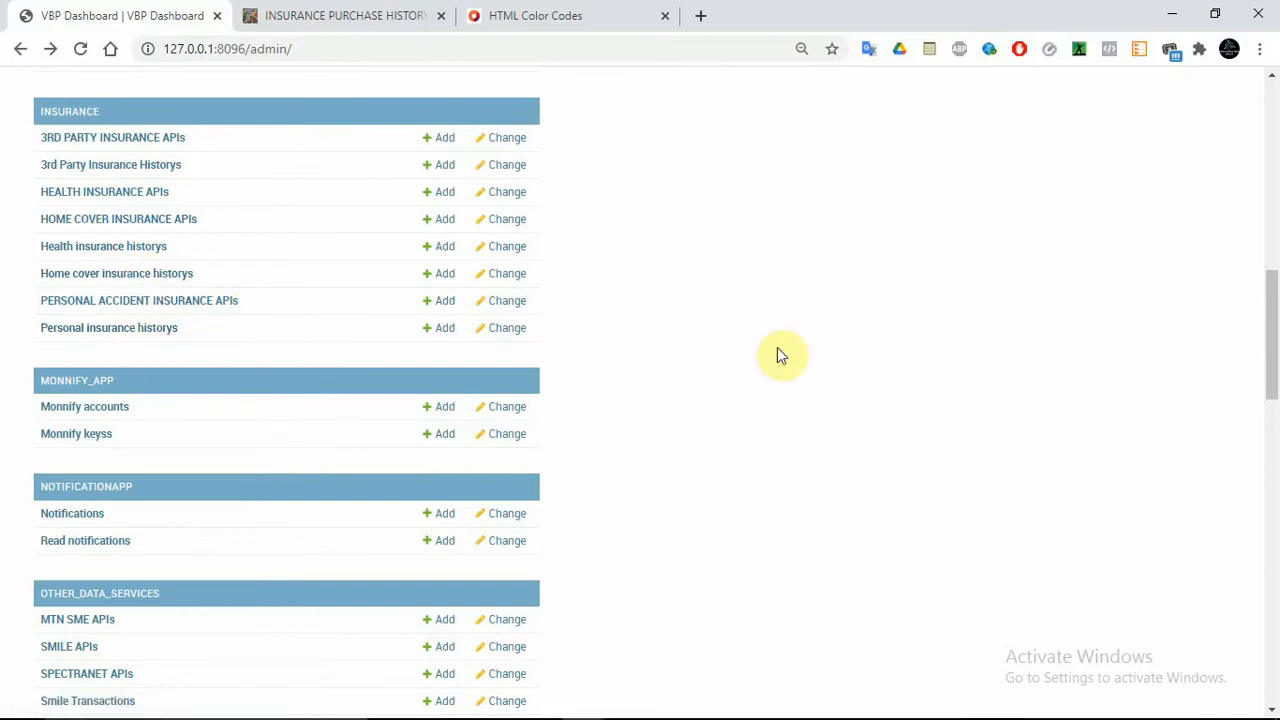
# Scroll through the admin sections and open Notifications under Notificationapp, showing 0 notifications
pyautogui.moveTo(1272, 372); pyautogui.dragTo(1275, 400)
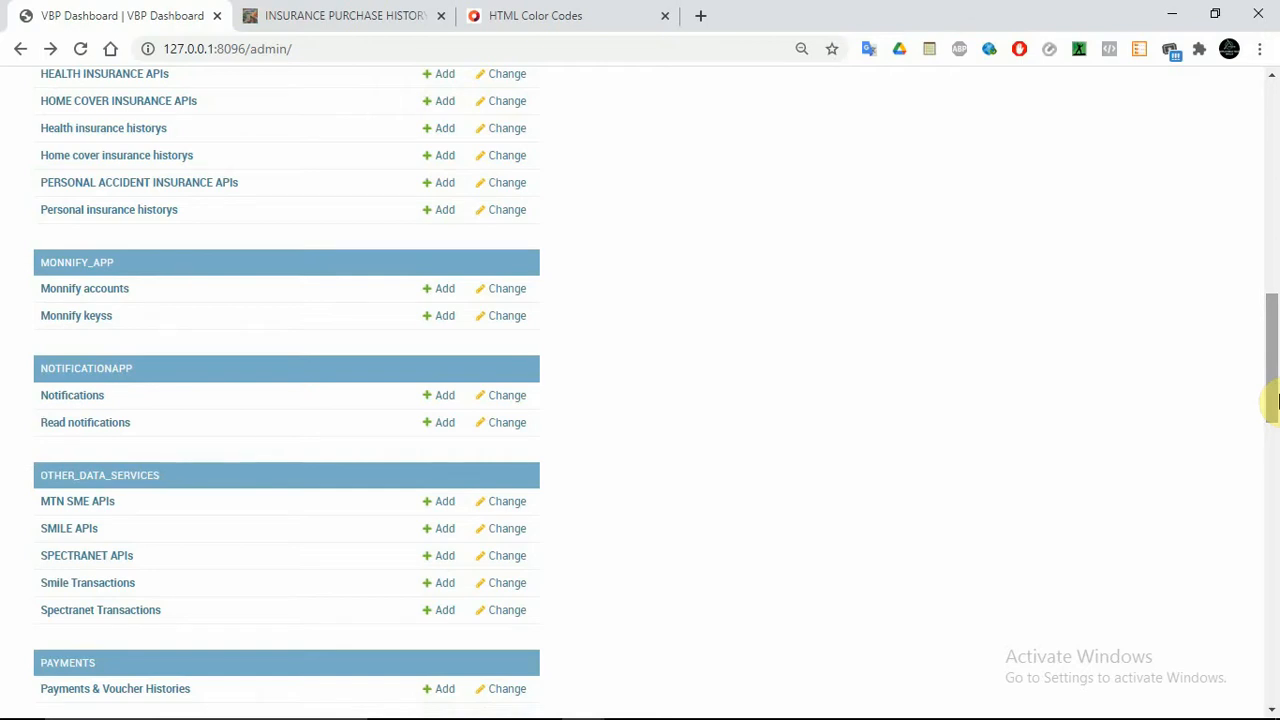
pyautogui.moveTo(1275, 400); pyautogui.dragTo(1272, 560)
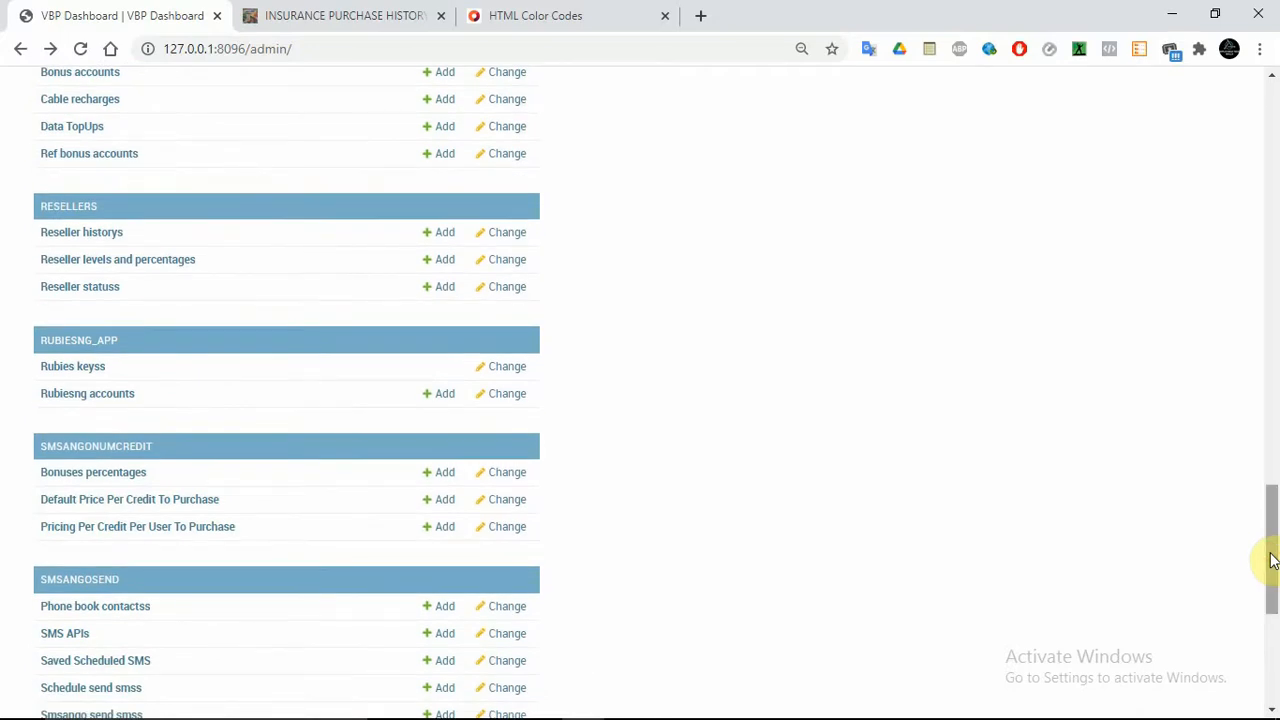
pyautogui.moveTo(1272, 560); pyautogui.dragTo(1275, 400)
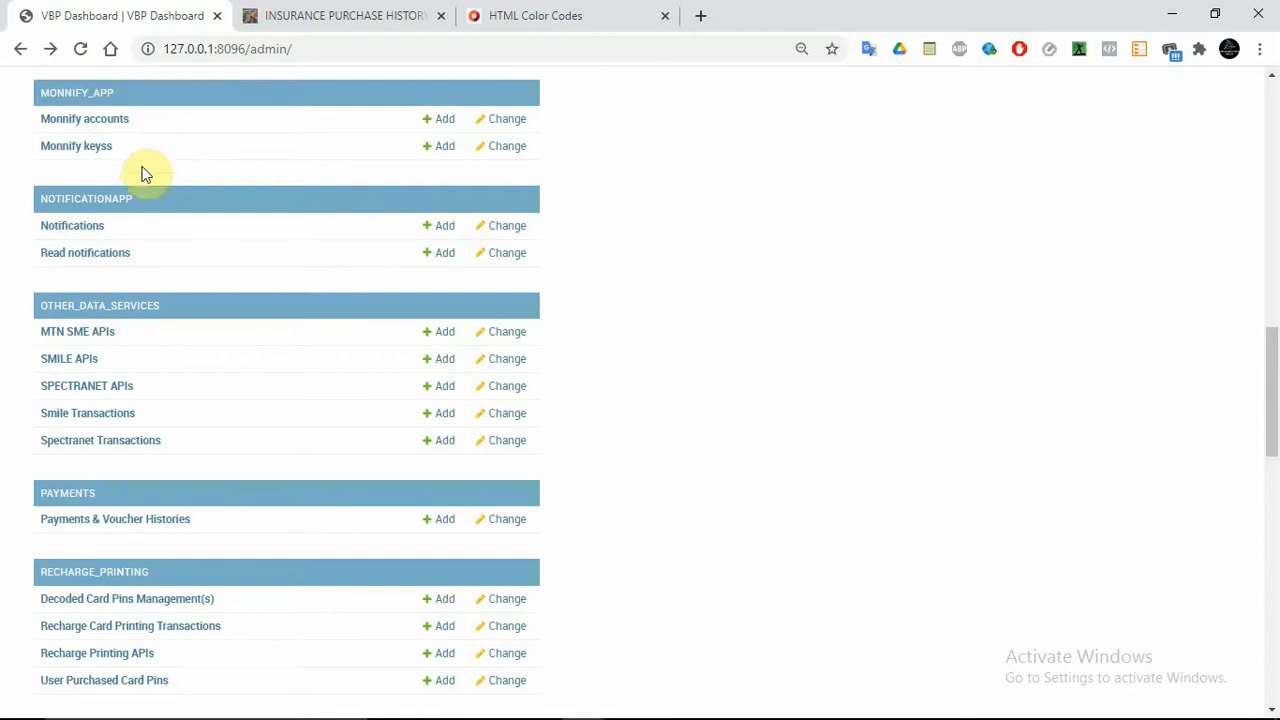
pyautogui.click(72, 230)
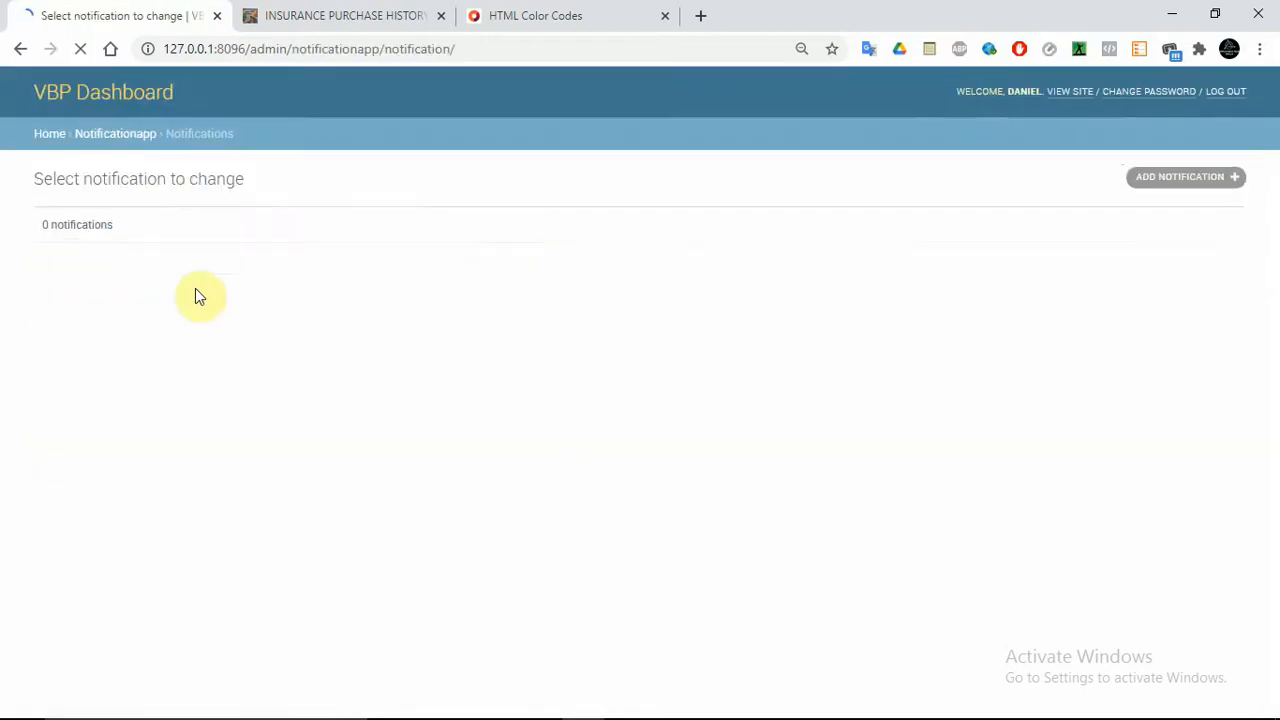
# Start a new notification titled 'Important Updates'
pyautogui.click(1196, 177)
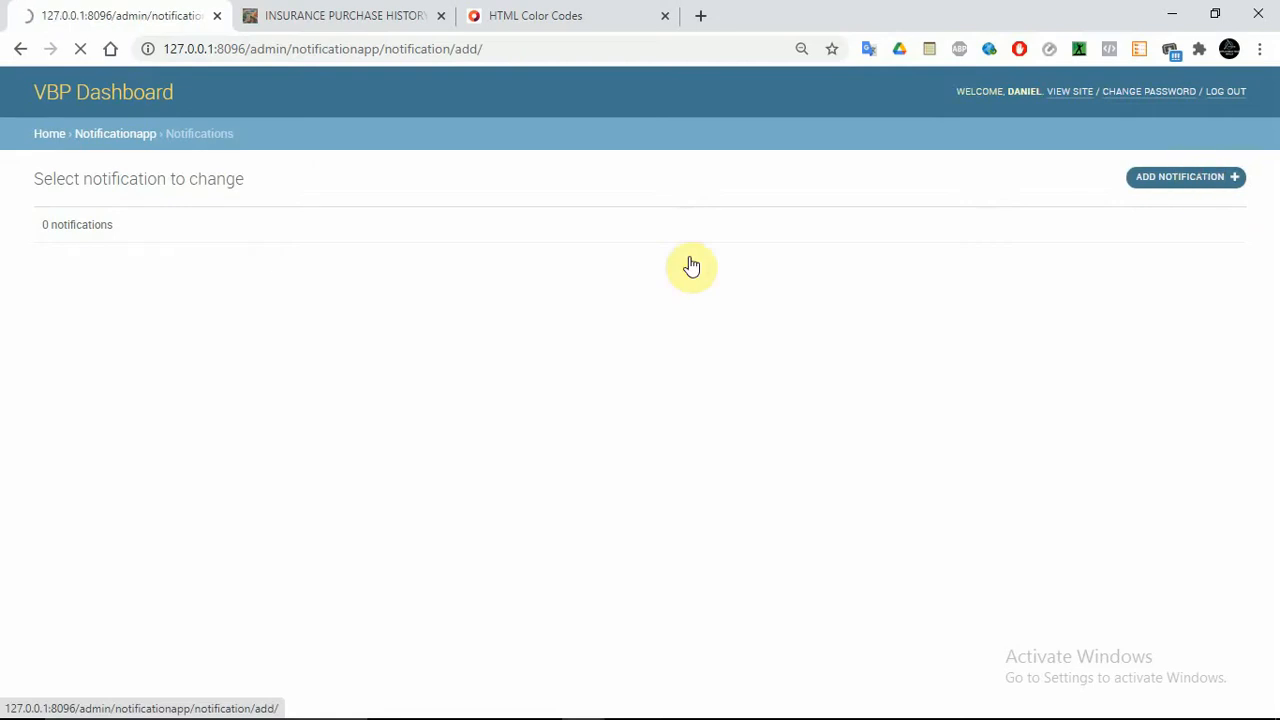
pyautogui.click(235, 230)
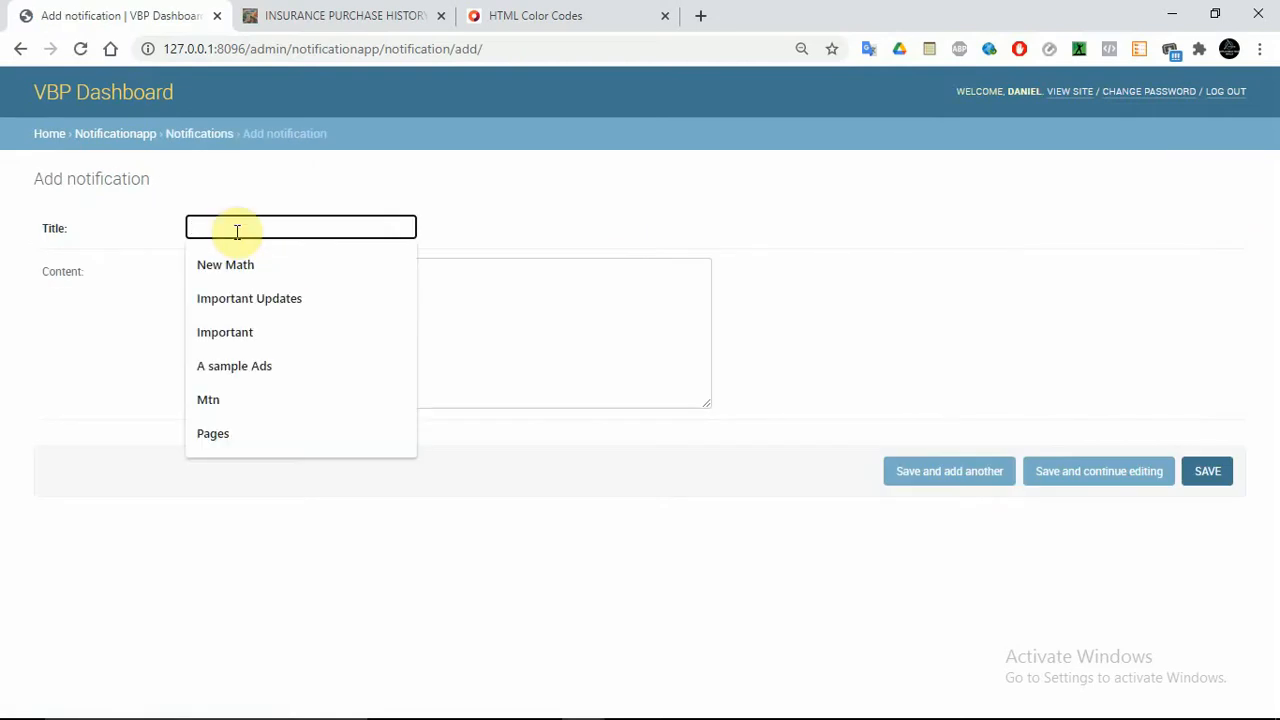
pyautogui.click(237, 299)
pyautogui.click(309, 322)
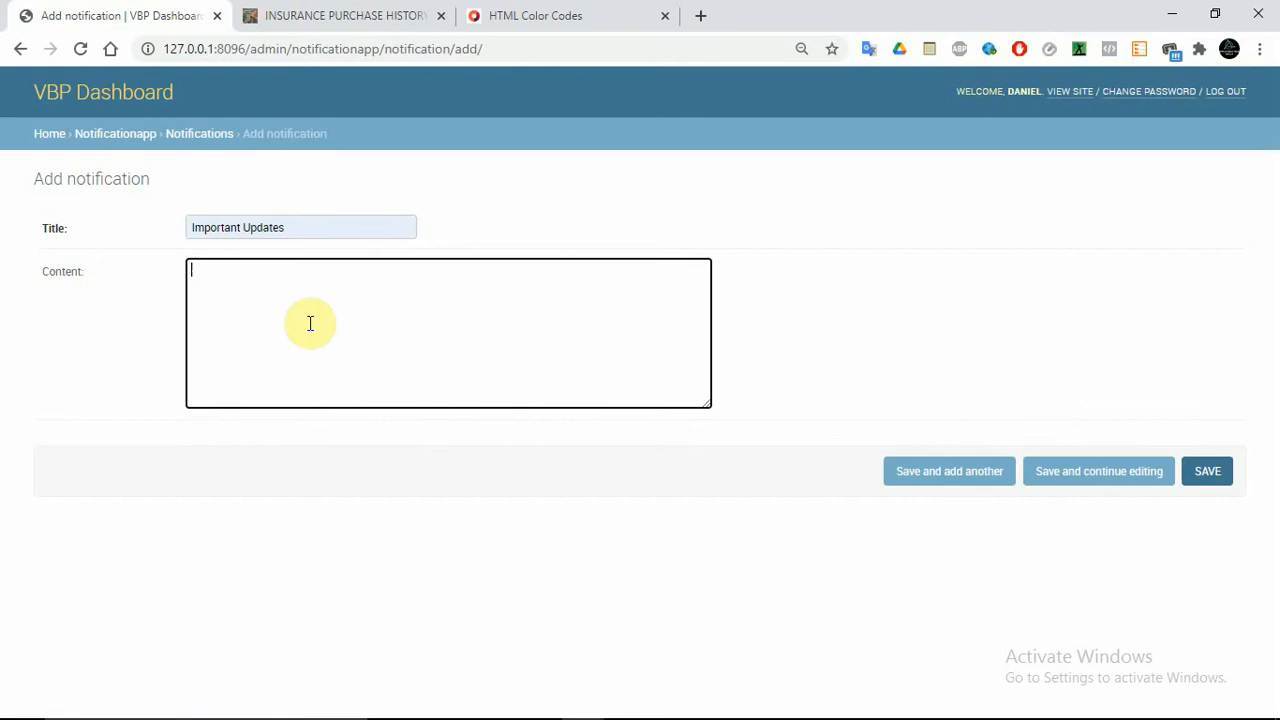
# Fill the content with six lines of #E03F1D codes and save, continuing to edit
pyautogui.write('#E03F1D')
pyautogui.write('#E03F1D')
pyautogui.write('#E03F1D')
pyautogui.write('#E03F1D')
pyautogui.write('#E03F1D')
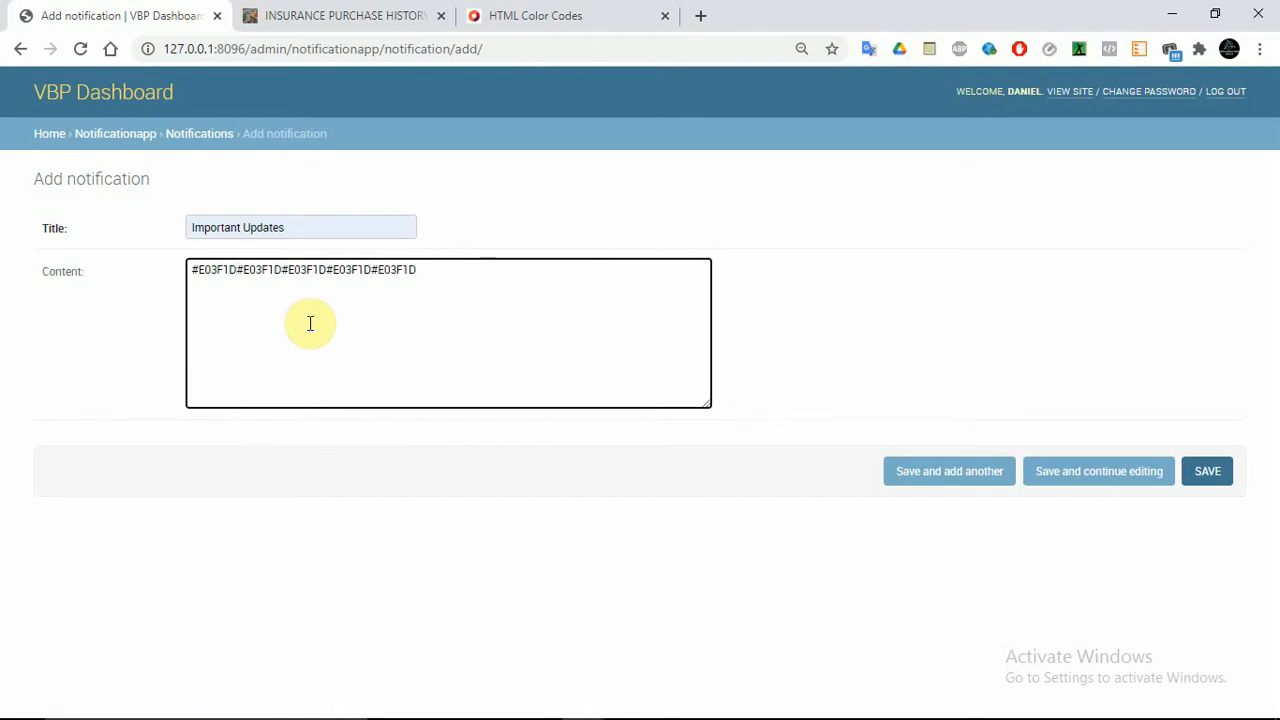
pyautogui.hotkey('ctrl', 'v')
pyautogui.hotkey('ctrl', 'v')
pyautogui.hotkey('ctrl', 'v')
pyautogui.hotkey('ctrl', 'v')
pyautogui.hotkey('ctrl', 'v')
pyautogui.hotkey('ctrl', 'v')
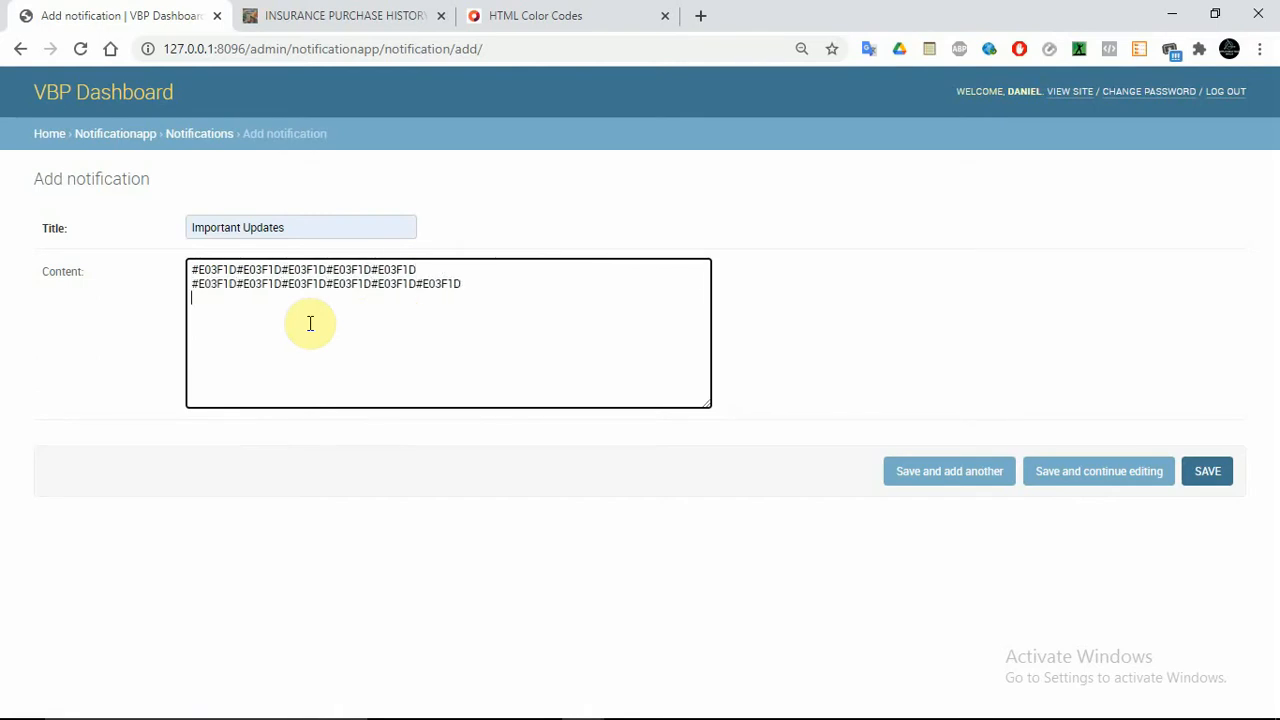
pyautogui.press('Return')
pyautogui.hotkey('ctrl', 'v')
pyautogui.hotkey('ctrl', 'v')
pyautogui.hotkey('ctrl', 'v')
pyautogui.hotkey('ctrl', 'v')
pyautogui.hotkey('ctrl', 'v')
pyautogui.hotkey('ctrl', 'v')
pyautogui.hotkey('ctrl', 'v')
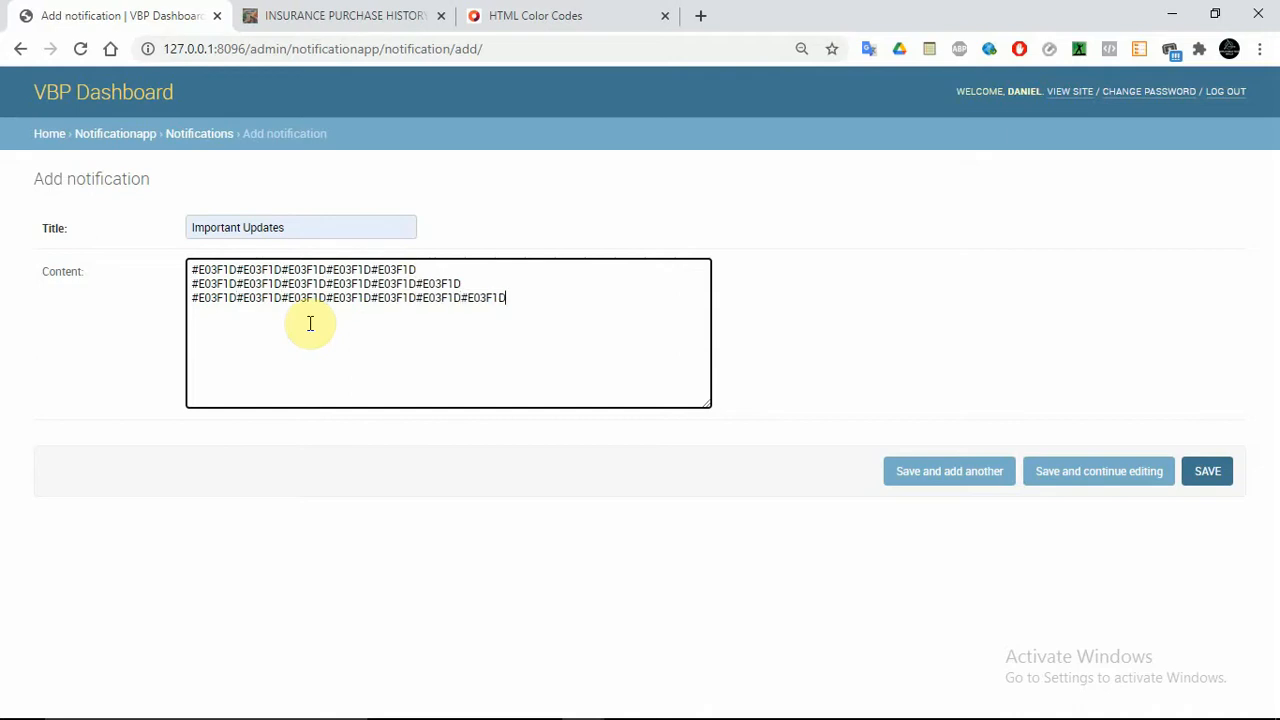
pyautogui.hotkey('ctrl', 'v')
pyautogui.hotkey('ctrl', 'v')
pyautogui.hotkey('ctrl', 'v')
pyautogui.hotkey('ctrl', 'v')
pyautogui.hotkey('ctrl', 'v')
pyautogui.hotkey('ctrl', 'v')
pyautogui.hotkey('ctrl', 'v')
pyautogui.hotkey('ctrl', 'v')
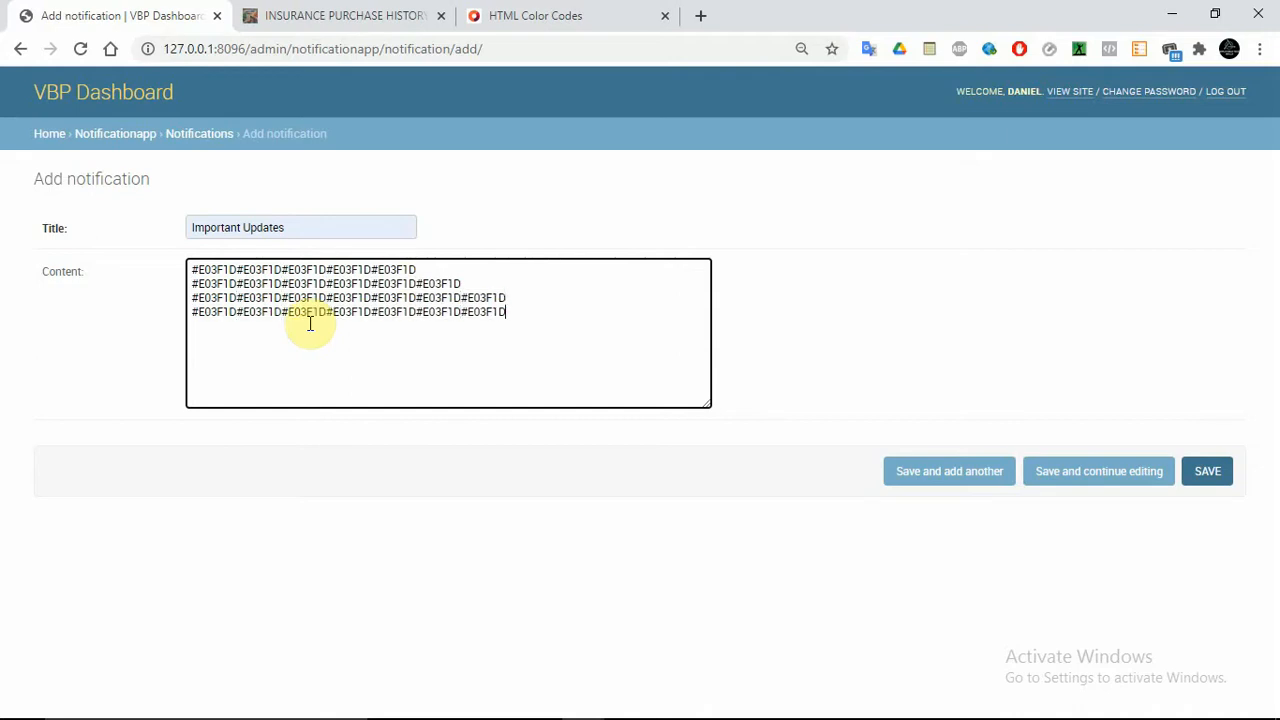
pyautogui.press('Return')
pyautogui.hotkey('ctrl', 'v')
pyautogui.hotkey('ctrl', 'v')
pyautogui.hotkey('ctrl', 'v')
pyautogui.hotkey('ctrl', 'v')
pyautogui.hotkey('ctrl', 'v')
pyautogui.hotkey('ctrl', 'v')
pyautogui.hotkey('ctrl', 'v')
pyautogui.hotkey('ctrl', 'v')
pyautogui.hotkey('ctrl', 'v')
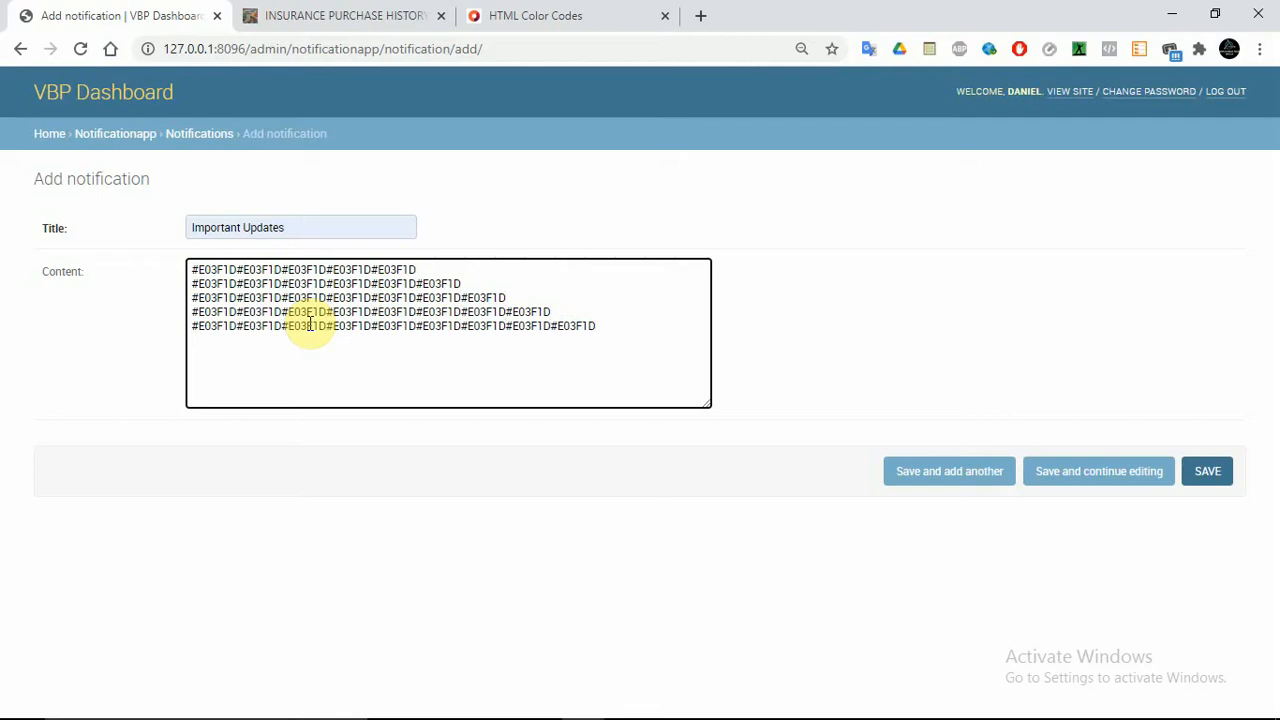
pyautogui.hotkey('ctrl', 'v')
pyautogui.hotkey('ctrl', 'v')
pyautogui.hotkey('ctrl', 'v')
pyautogui.hotkey('ctrl', 'v')
pyautogui.hotkey('ctrl', 'v')
pyautogui.hotkey('ctrl', 'v')
pyautogui.hotkey('ctrl', 'v')
pyautogui.hotkey('ctrl', 'v')
pyautogui.hotkey('ctrl', 'v')
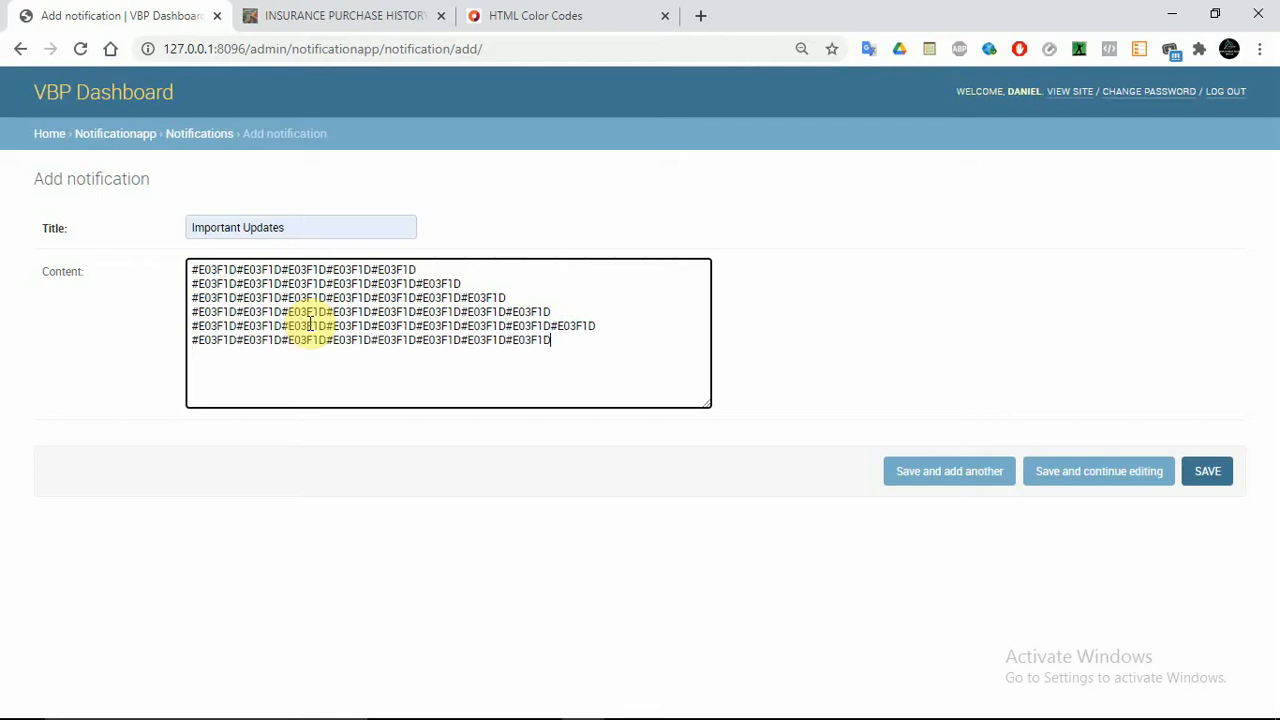
pyautogui.write('#E03F1D')
pyautogui.click(1119, 482)
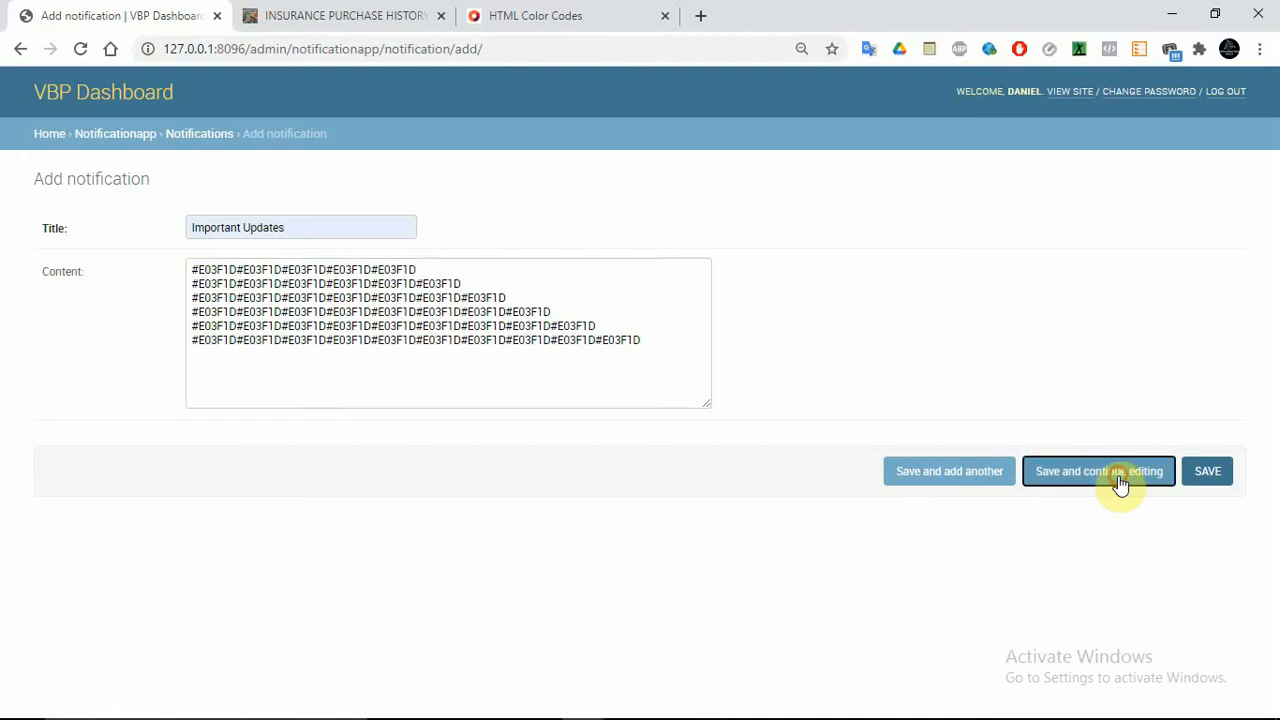
# Reload the customer site, open the Important Updates alert from the bell, then return to admin
pyautogui.click(372, 18)
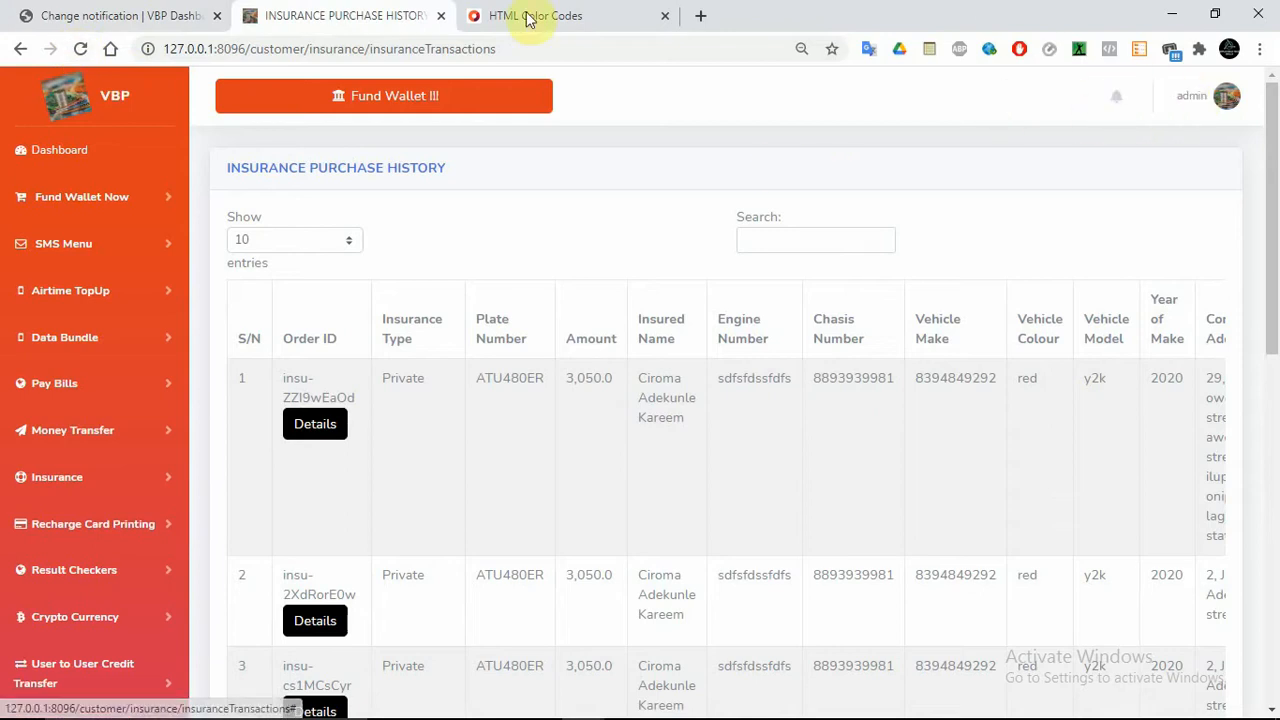
pyautogui.click(90, 43)
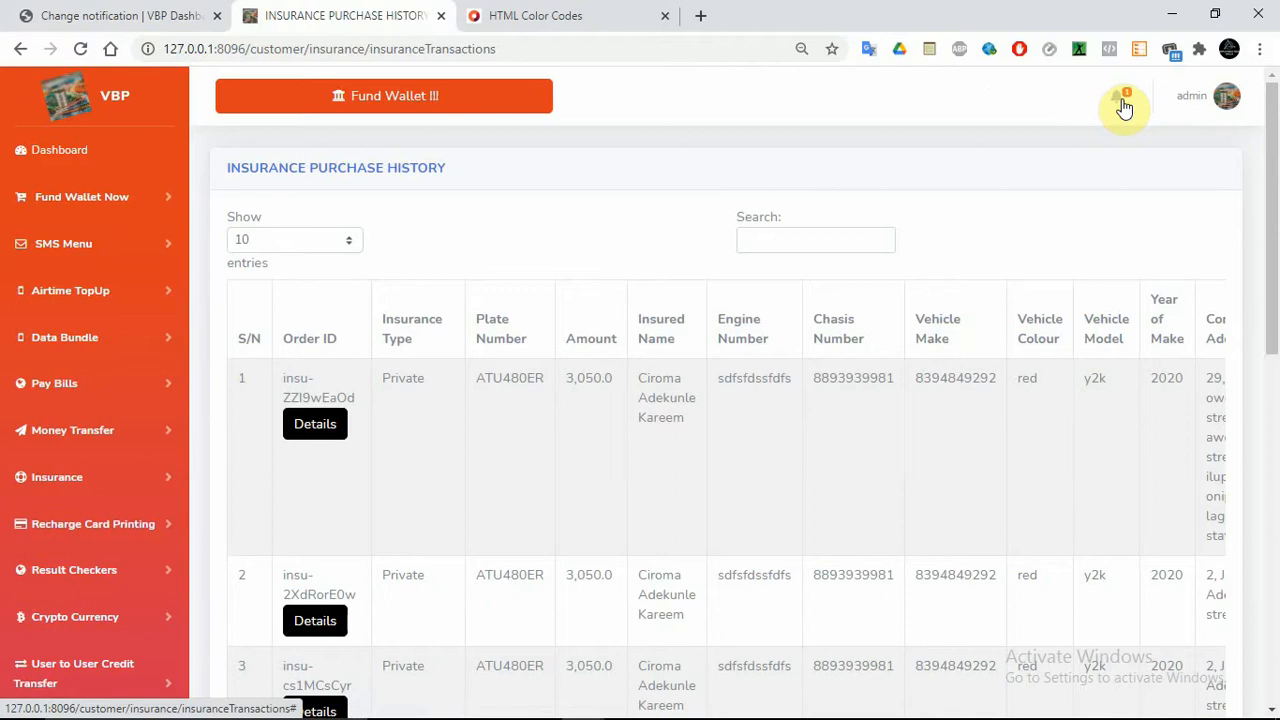
pyautogui.click(1122, 102)
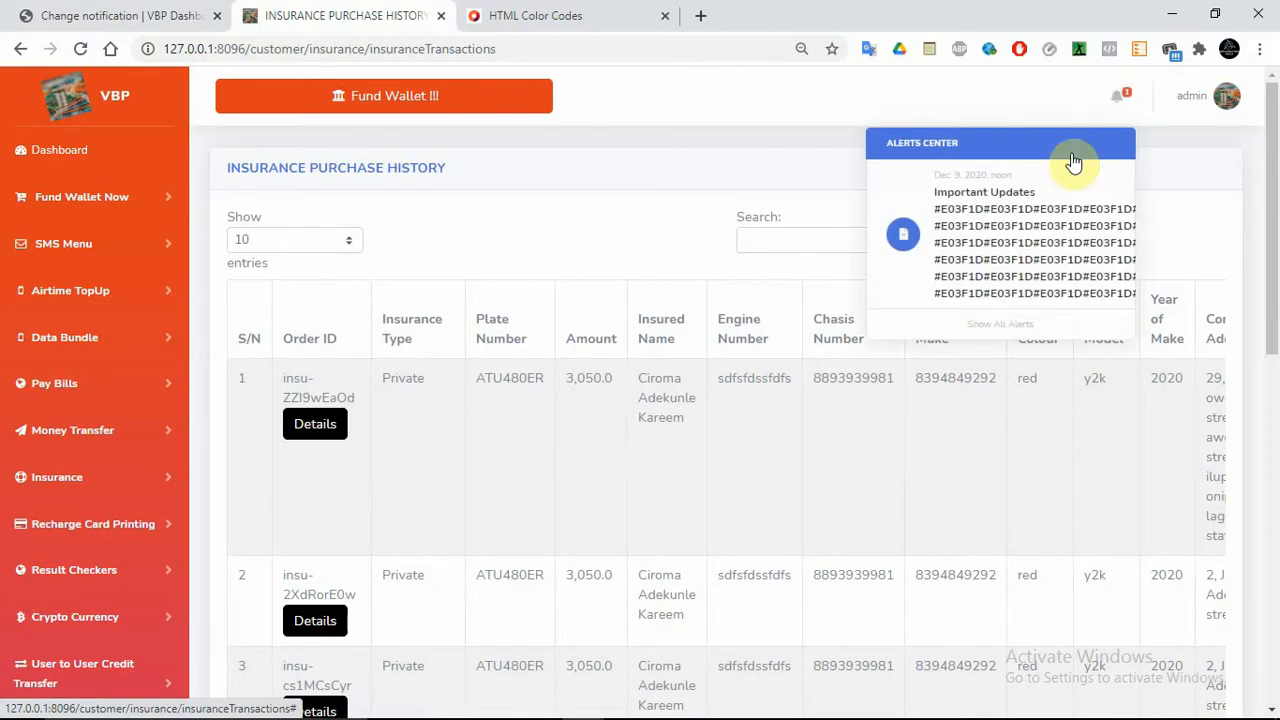
pyautogui.click(988, 280)
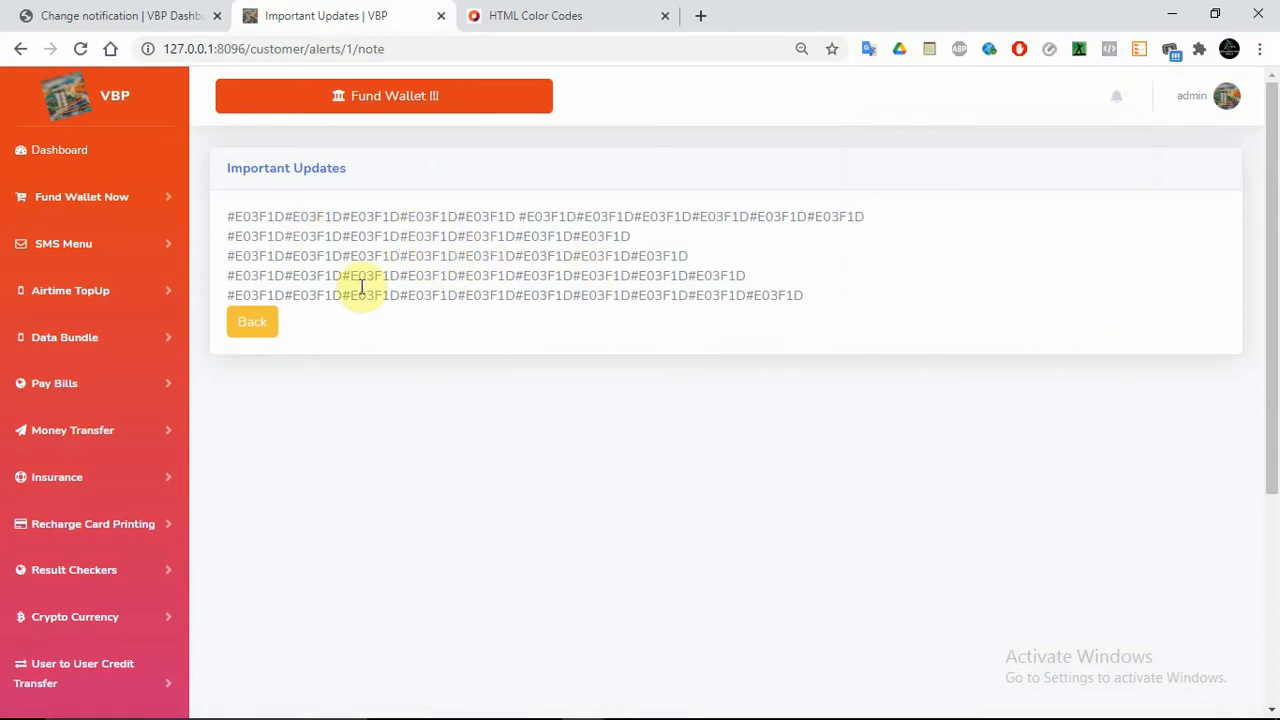
pyautogui.click(168, 10)
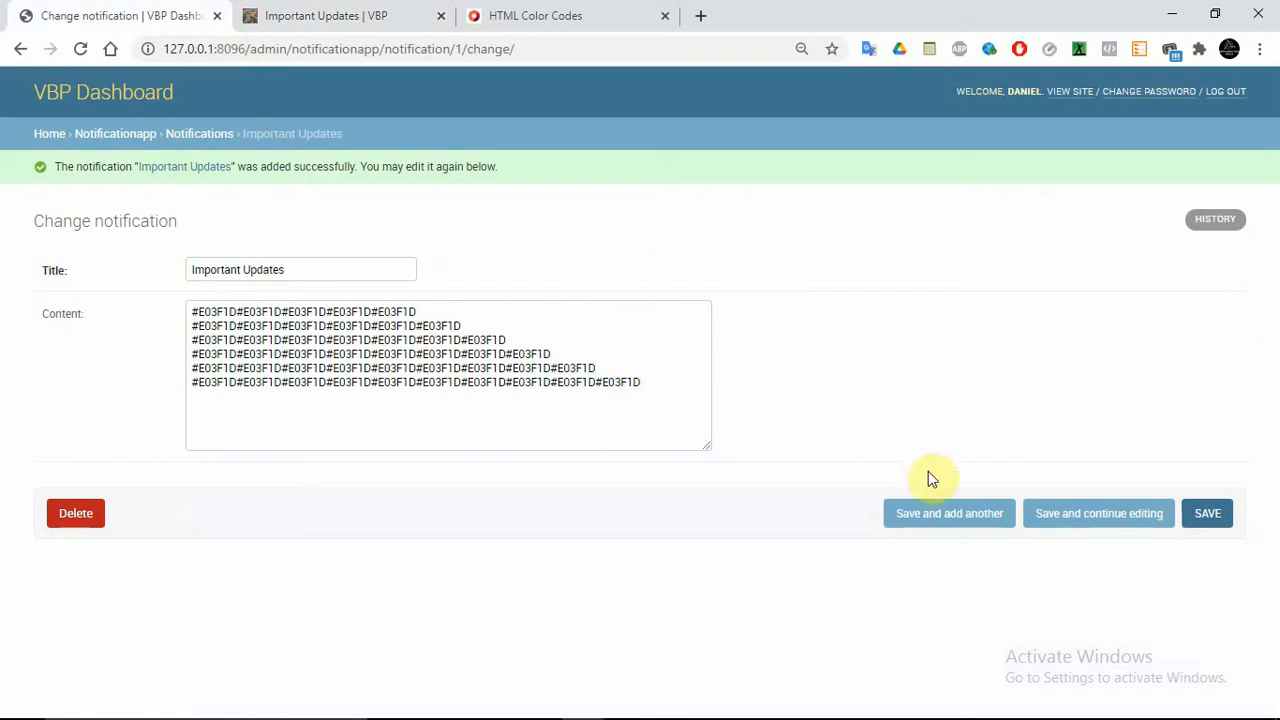
# Delete the Important Updates notification and confirm the customer site's alerts list is empty
pyautogui.click(68, 515)
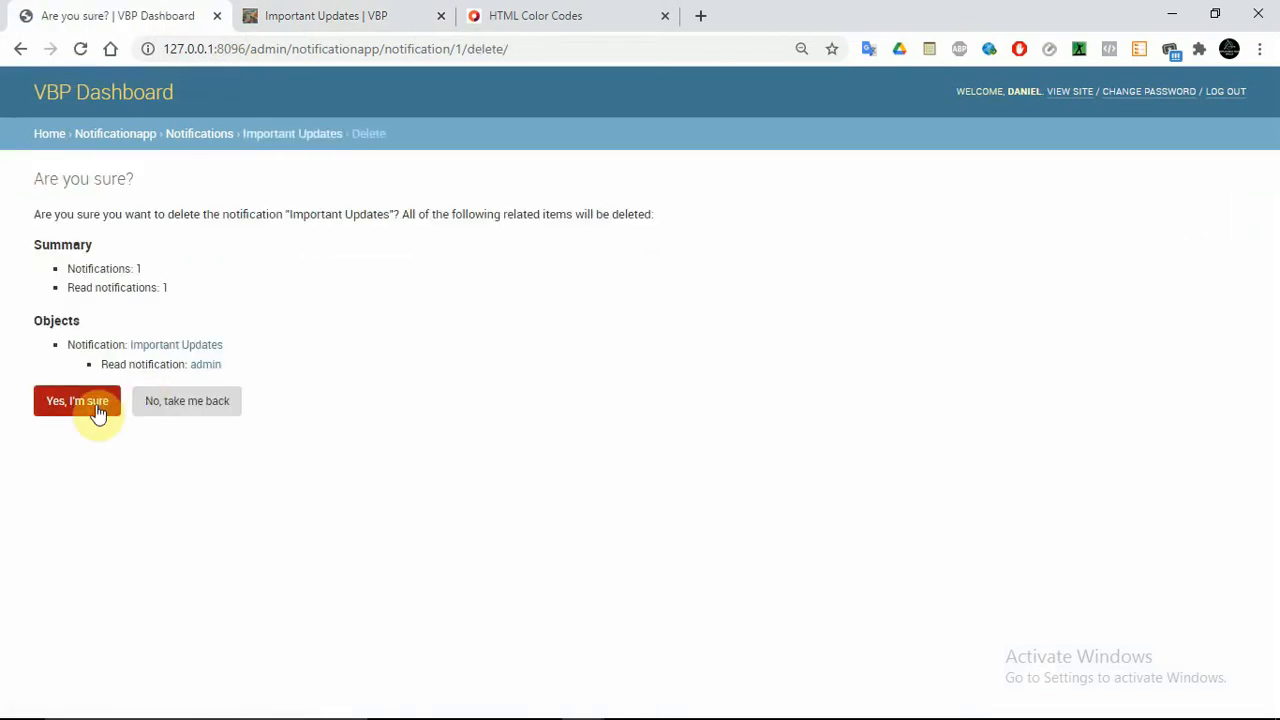
pyautogui.click(98, 410)
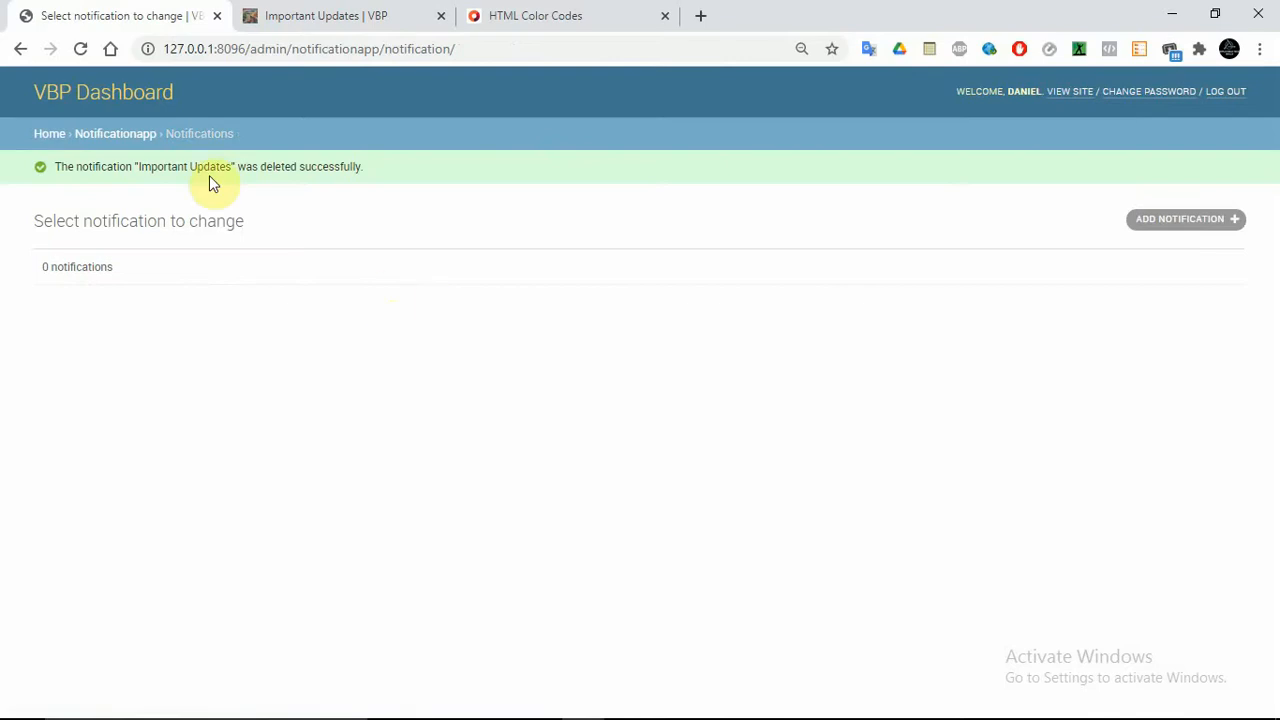
pyautogui.click(313, 10)
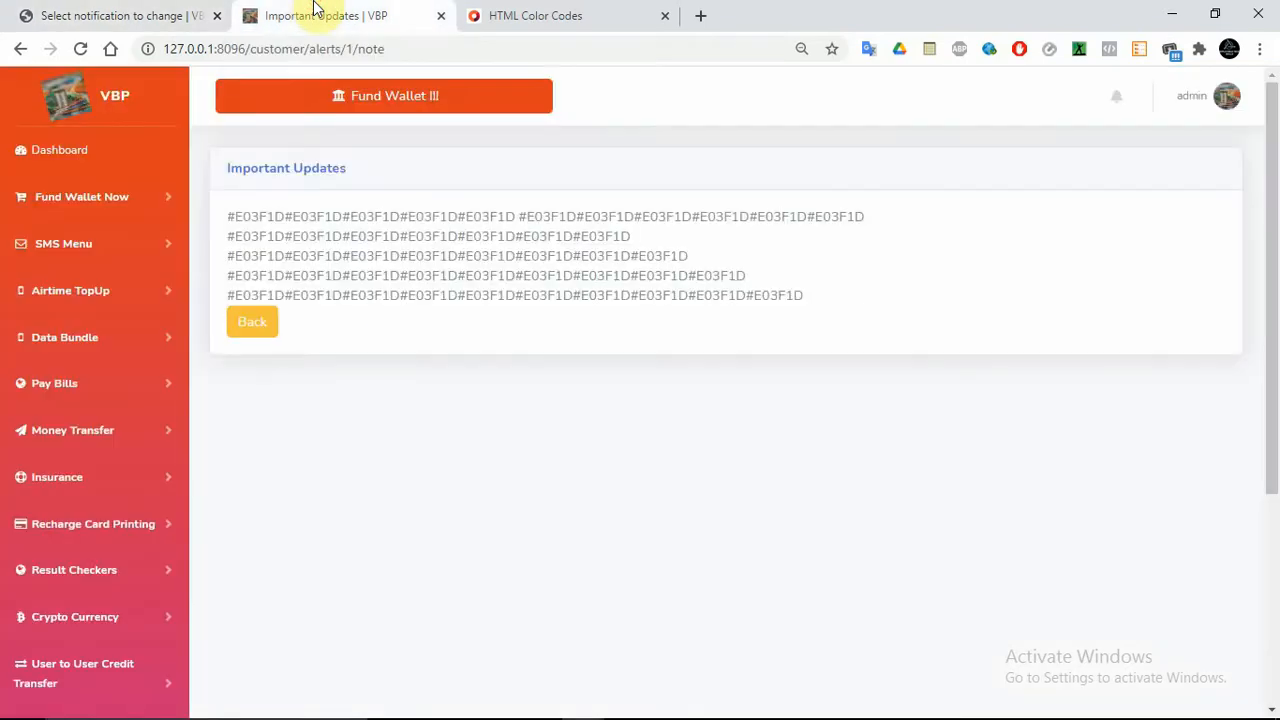
pyautogui.click(21, 50)
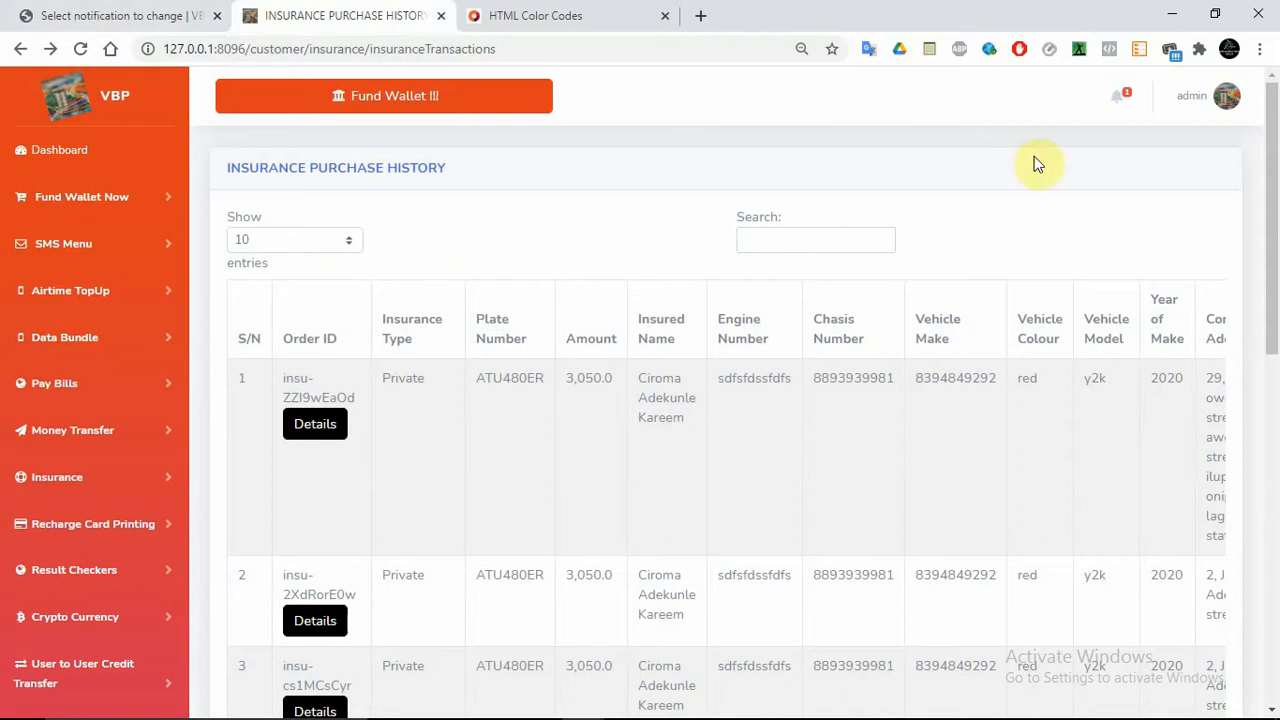
pyautogui.click(77, 53)
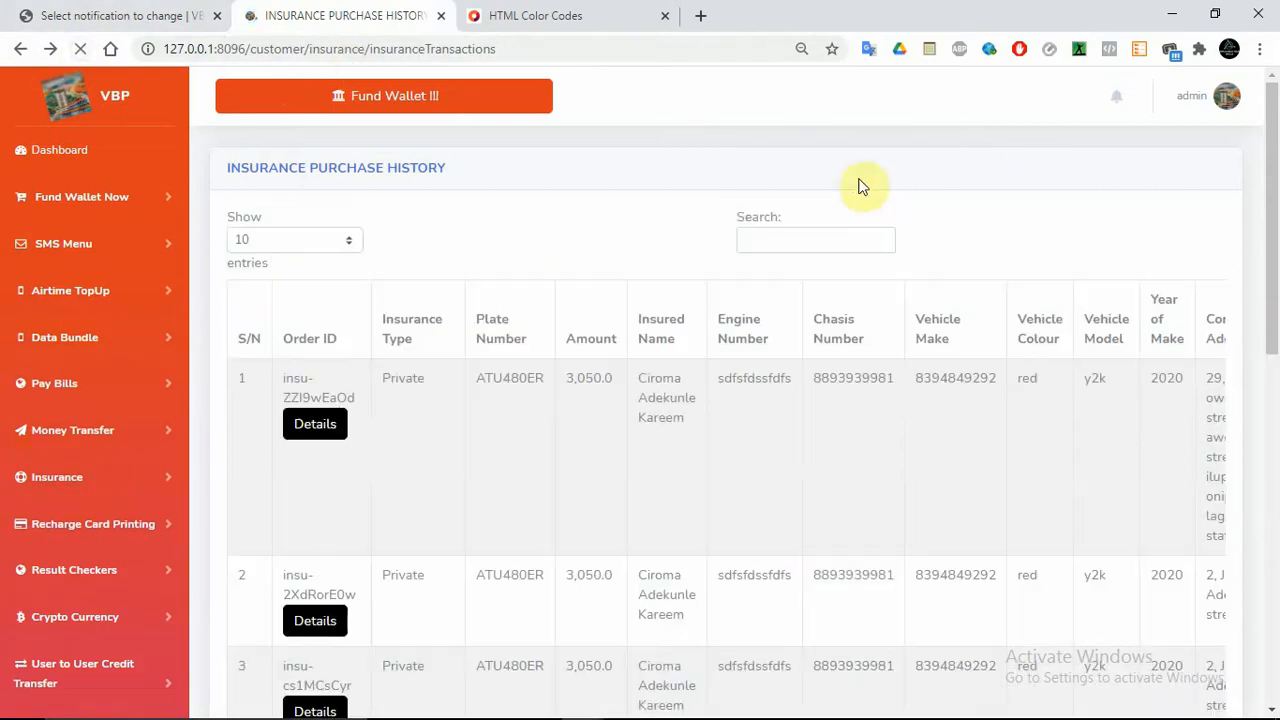
pyautogui.click(1116, 97)
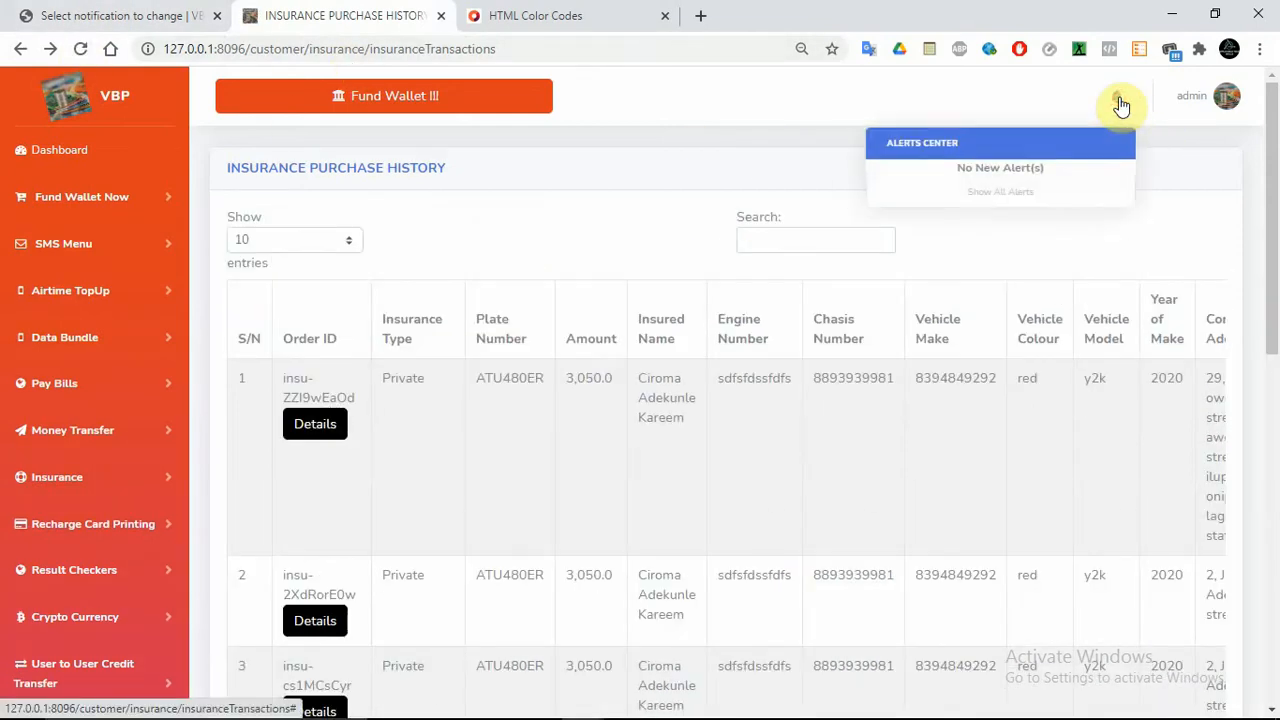
pyautogui.click(108, 10)
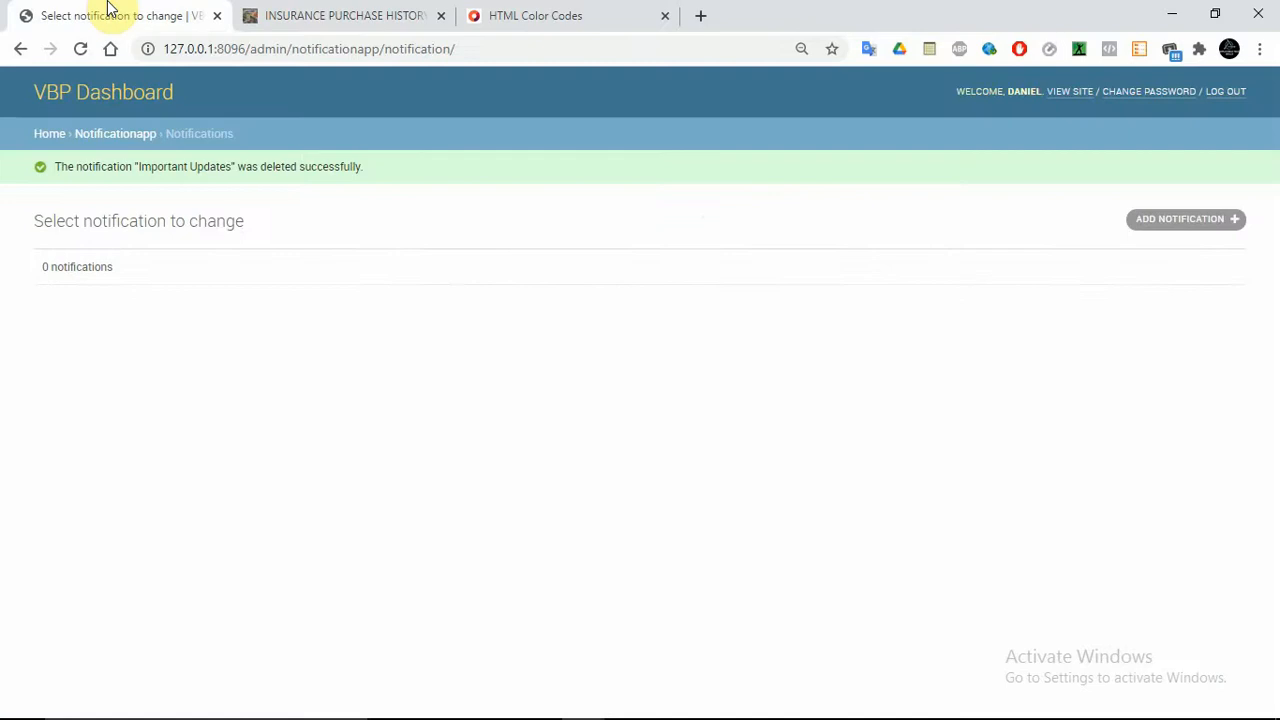
# Go to admin Home and open APIs For Airtime Recharge under RECHARGEAPP
pyautogui.click(55, 136)
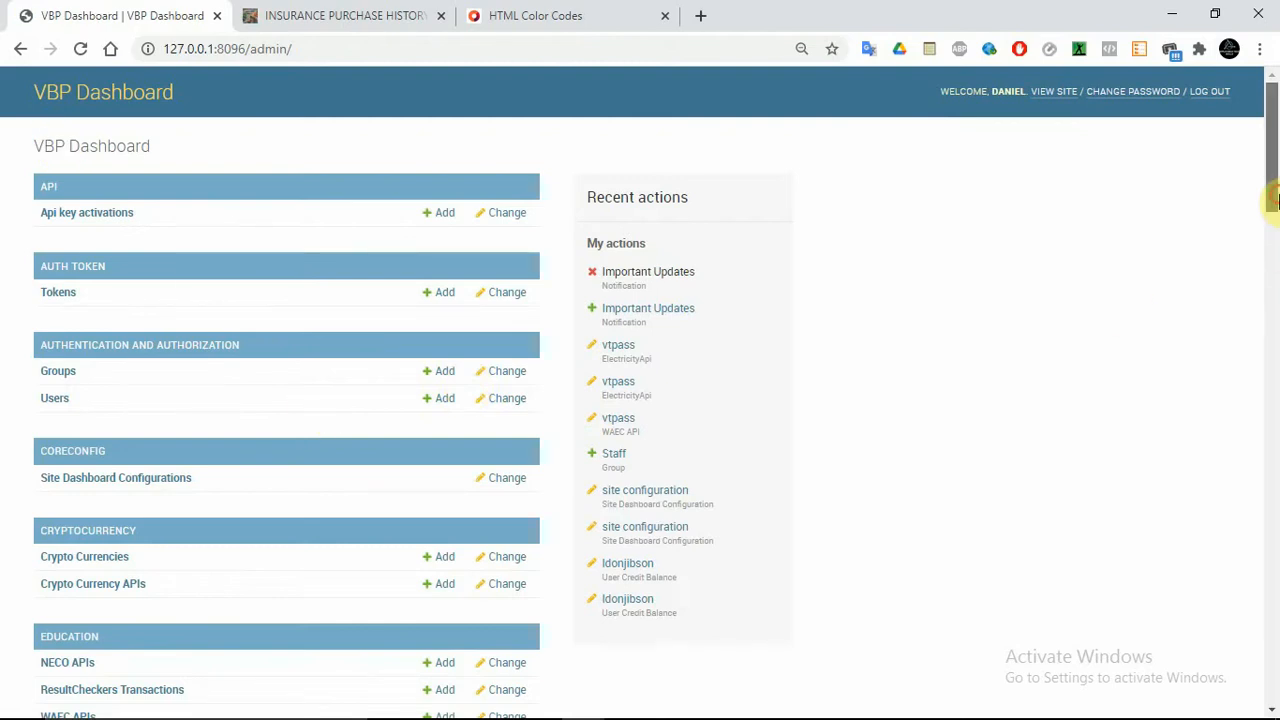
pyautogui.moveTo(1271, 194); pyautogui.dragTo(1271, 466)
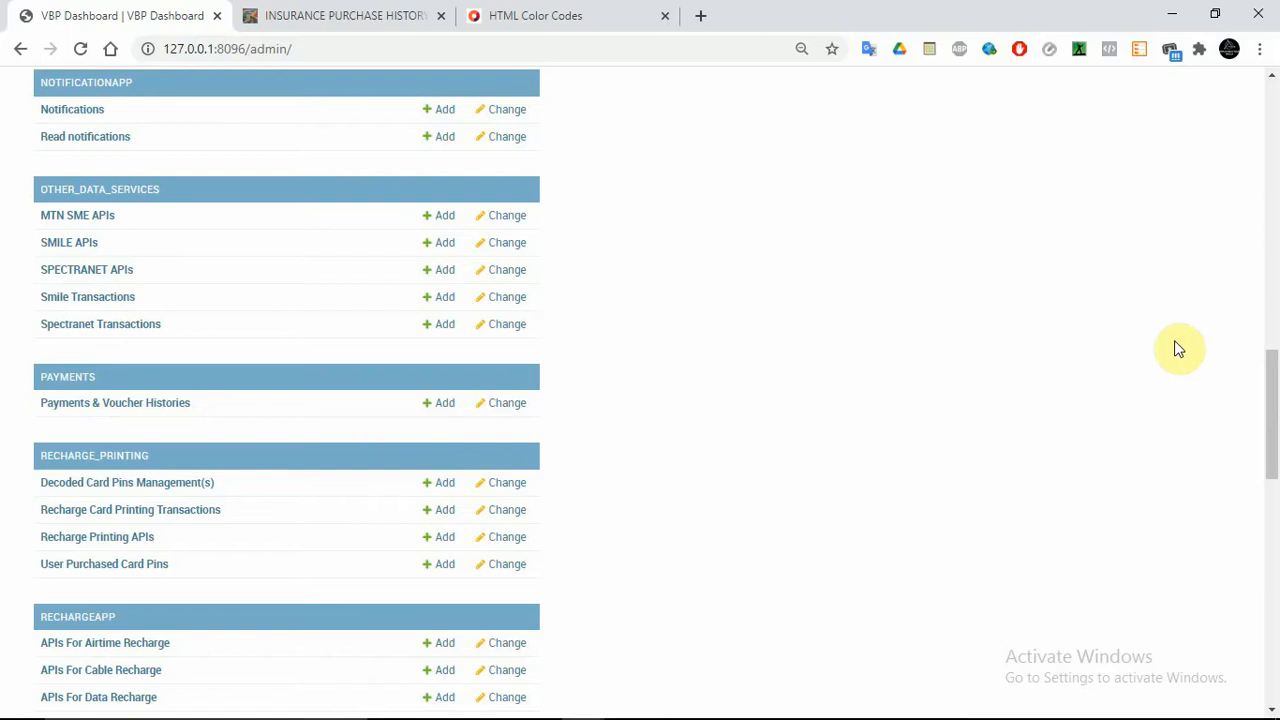
pyautogui.moveTo(1275, 445); pyautogui.dragTo(1270, 506)
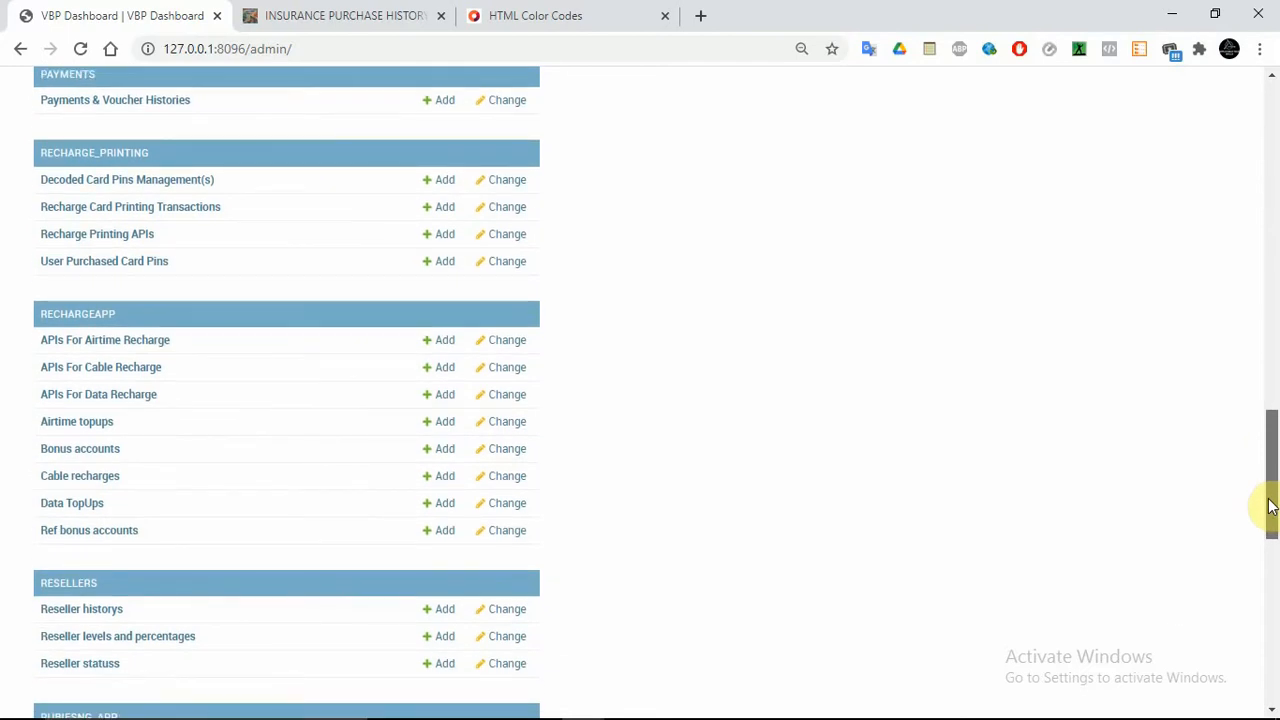
pyautogui.moveTo(1270, 506); pyautogui.dragTo(1270, 551)
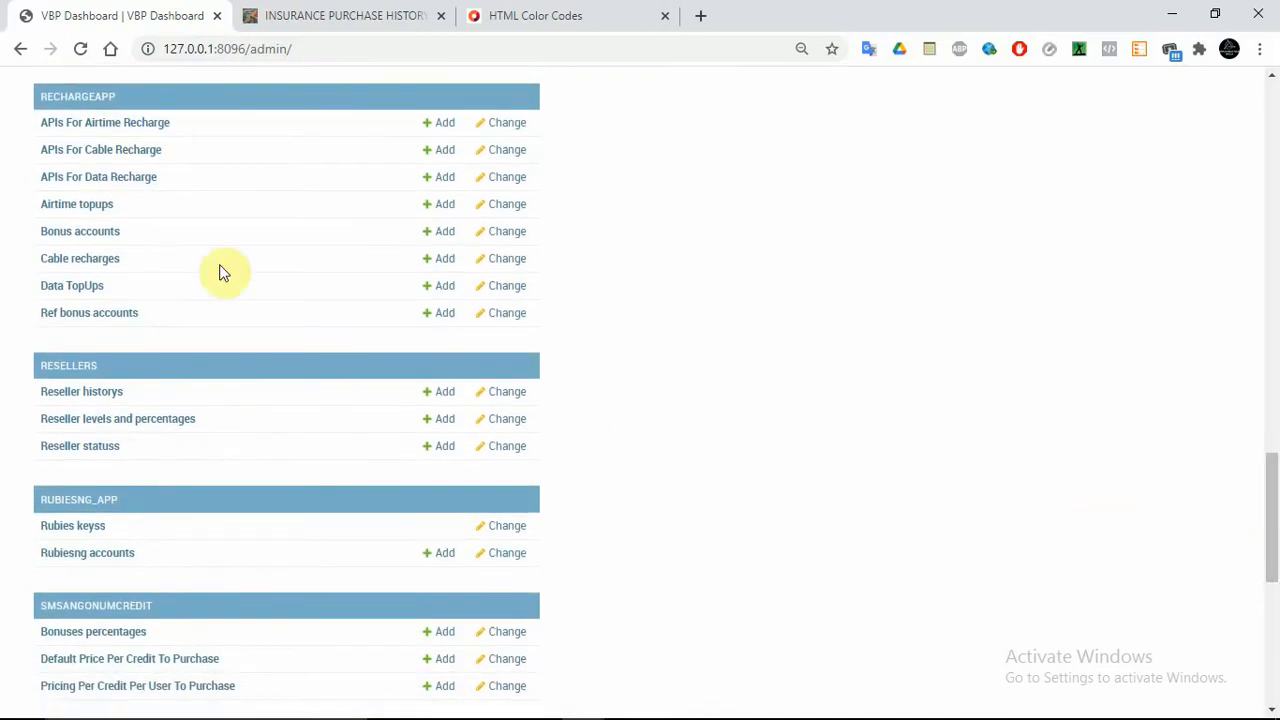
pyautogui.click(60, 126)
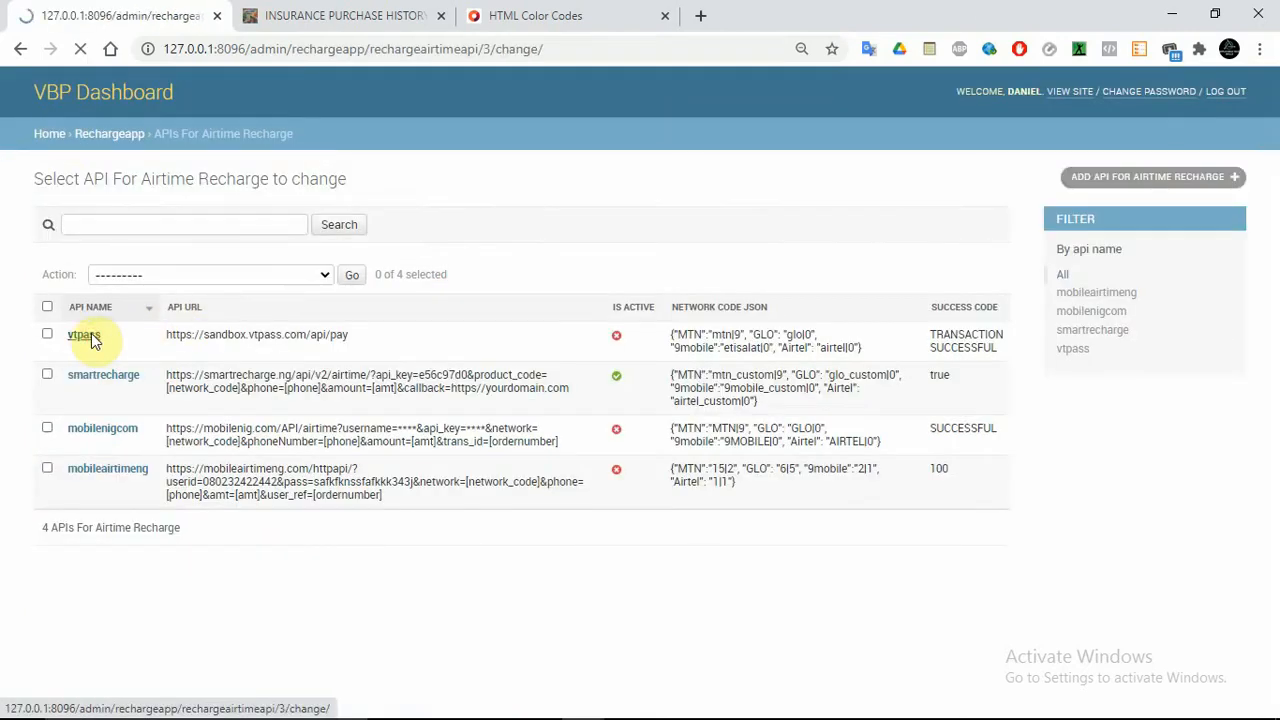
# In the vtpass API's network code JSON, change the MTN entry from mtn|9 to mtn|0
pyautogui.moveTo(1273, 278); pyautogui.dragTo(1275, 498)
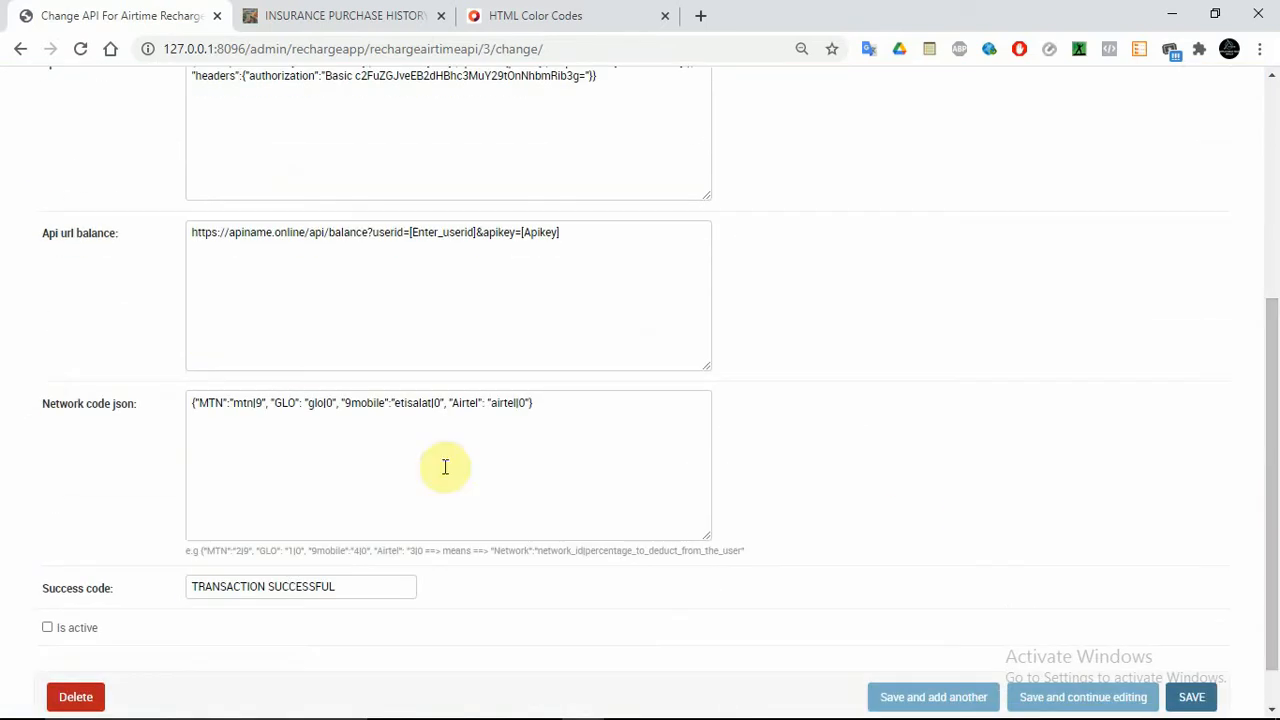
pyautogui.click(260, 401)
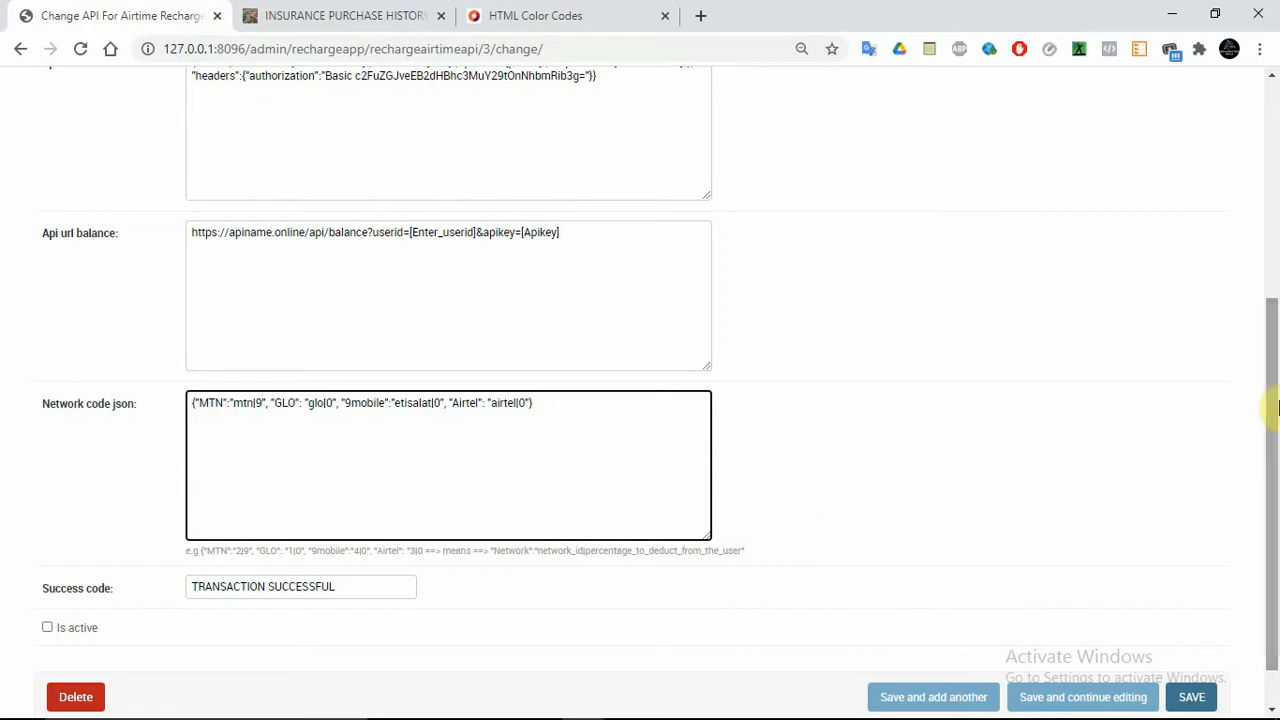
pyautogui.moveTo(1272, 395); pyautogui.dragTo(1278, 210)
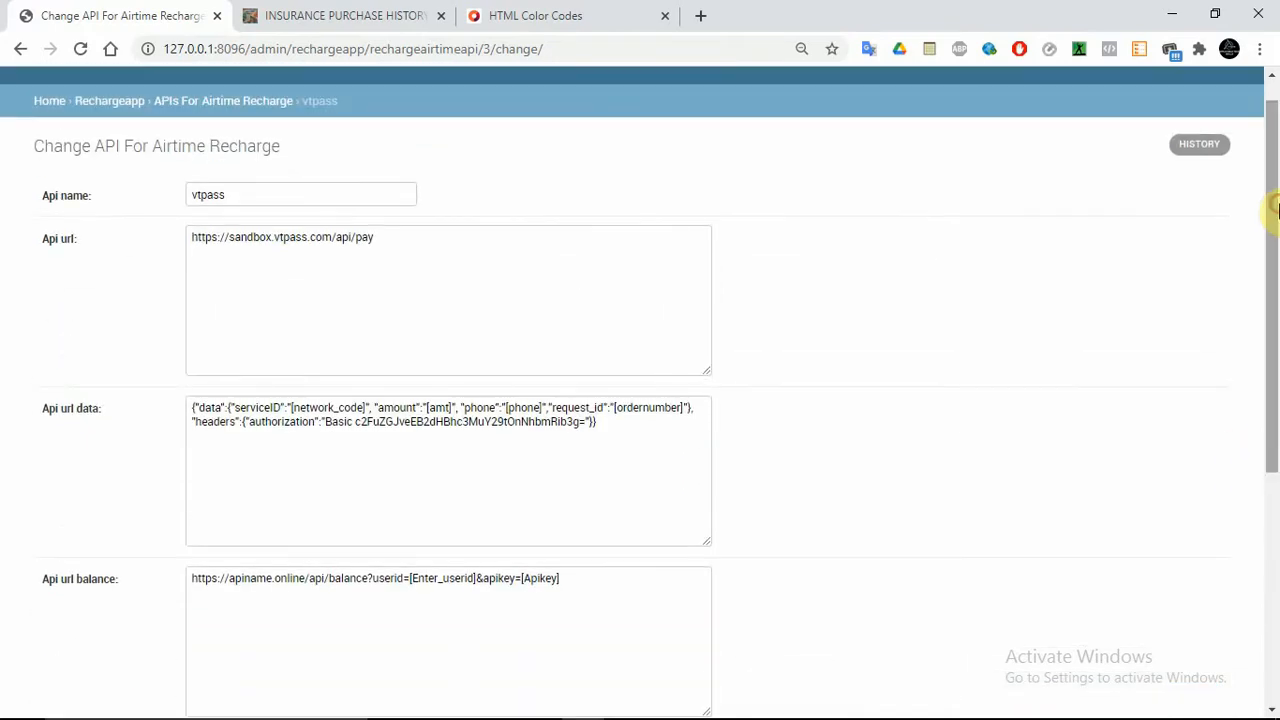
pyautogui.click(326, 12)
pyautogui.click(128, 12)
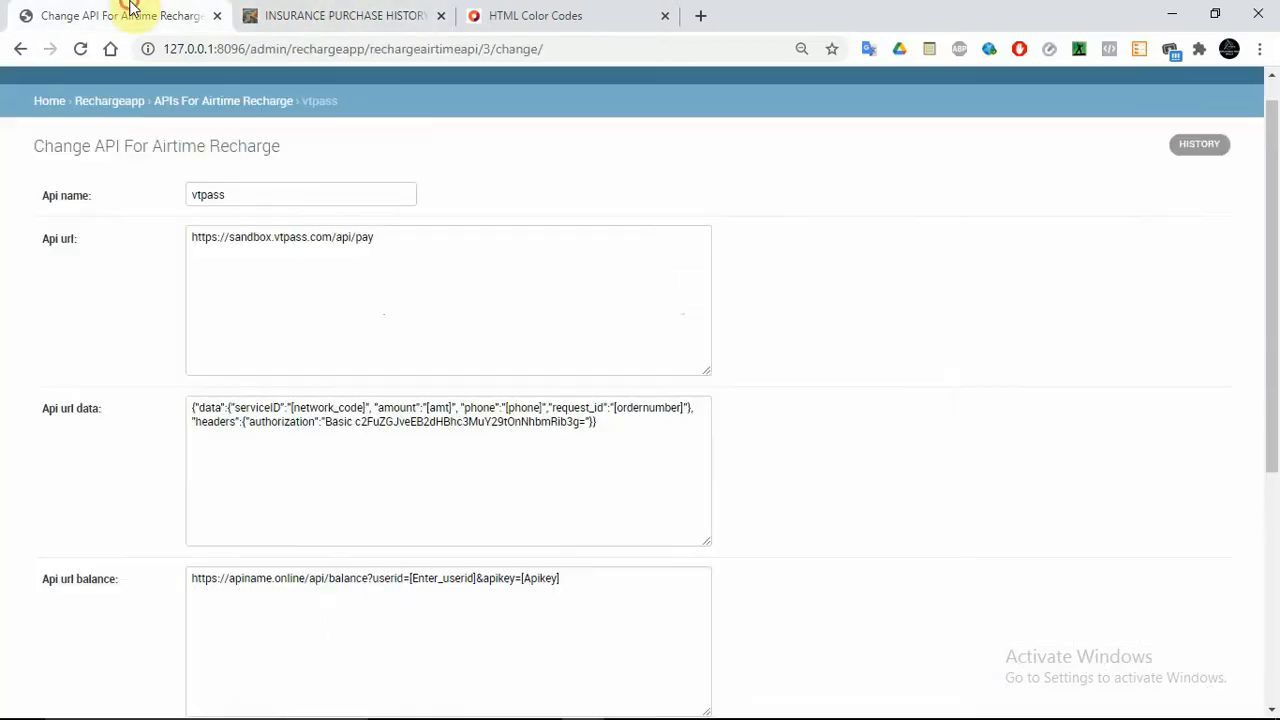
pyautogui.moveTo(1271, 271); pyautogui.dragTo(1276, 478)
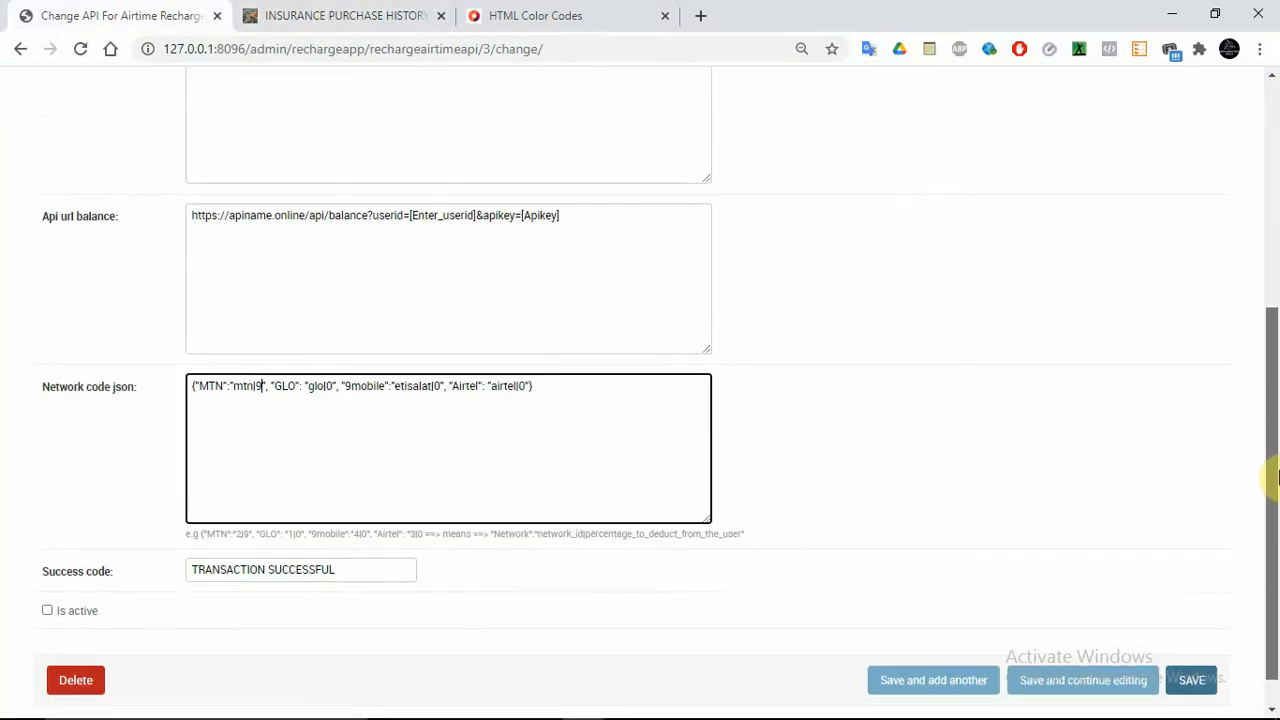
pyautogui.moveTo(1279, 478); pyautogui.dragTo(1279, 477)
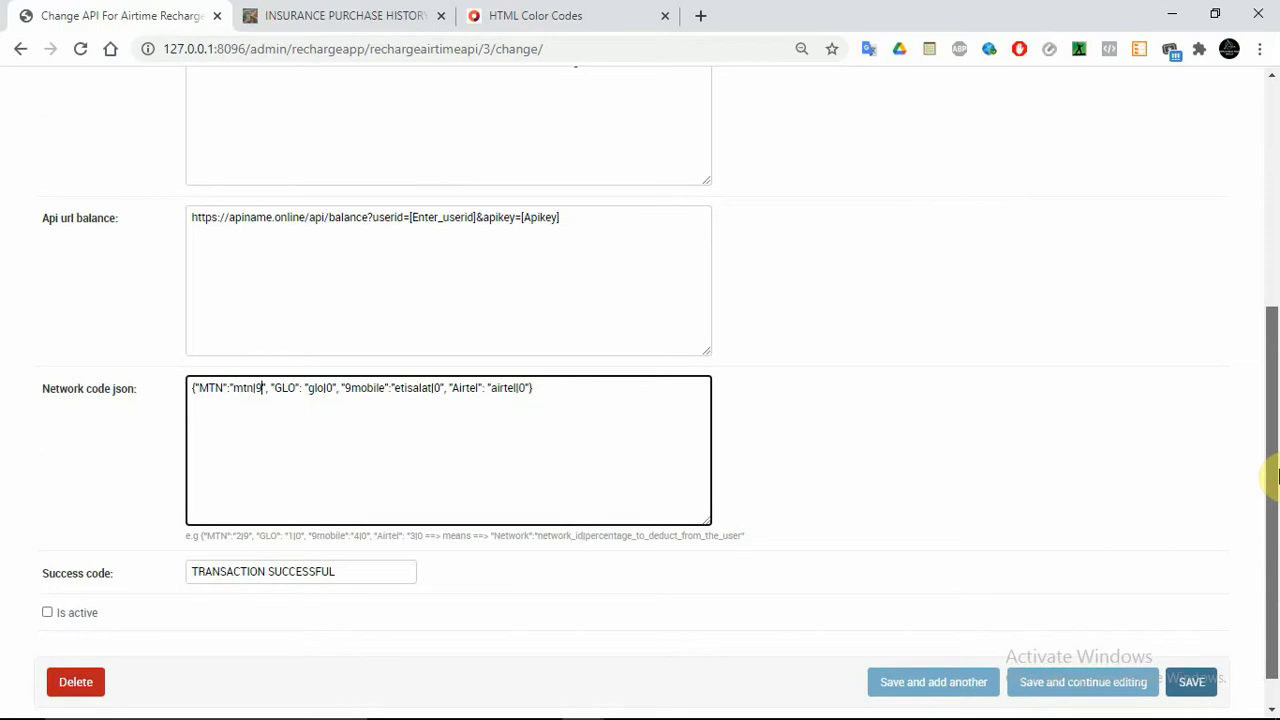
pyautogui.moveTo(1279, 478); pyautogui.dragTo(1279, 476)
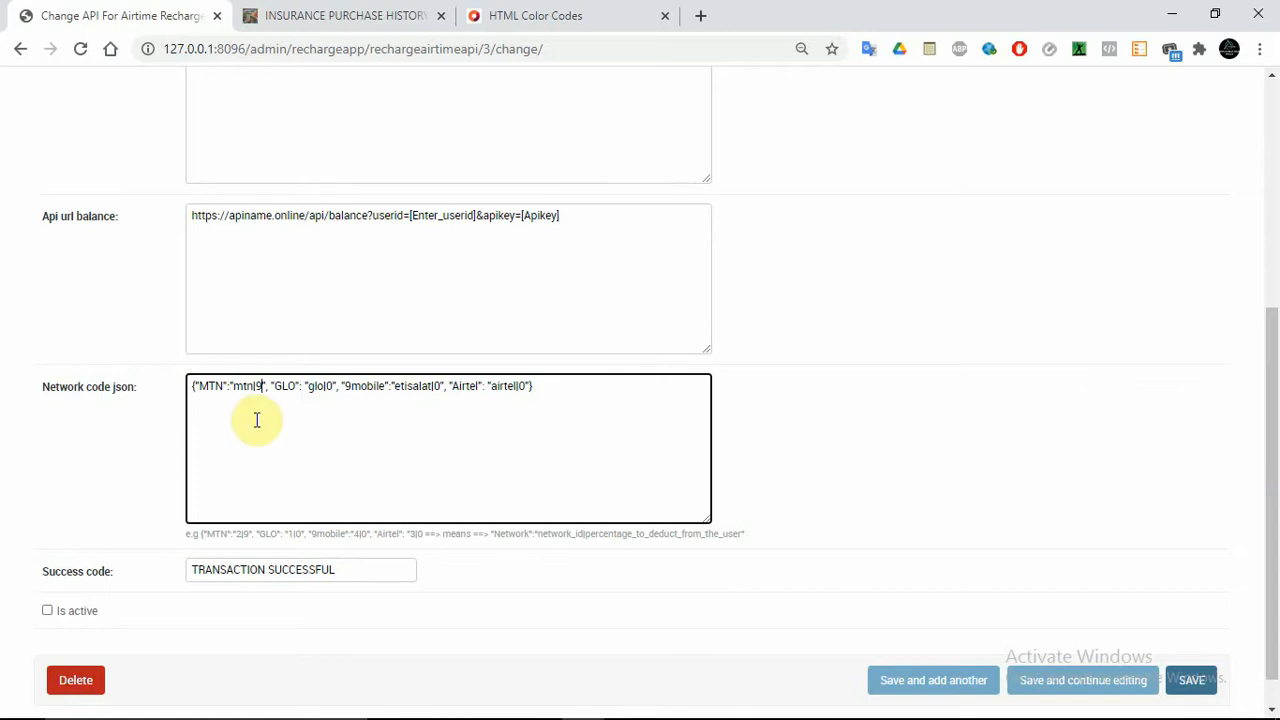
pyautogui.press('BackSpace')
pyautogui.write('0')
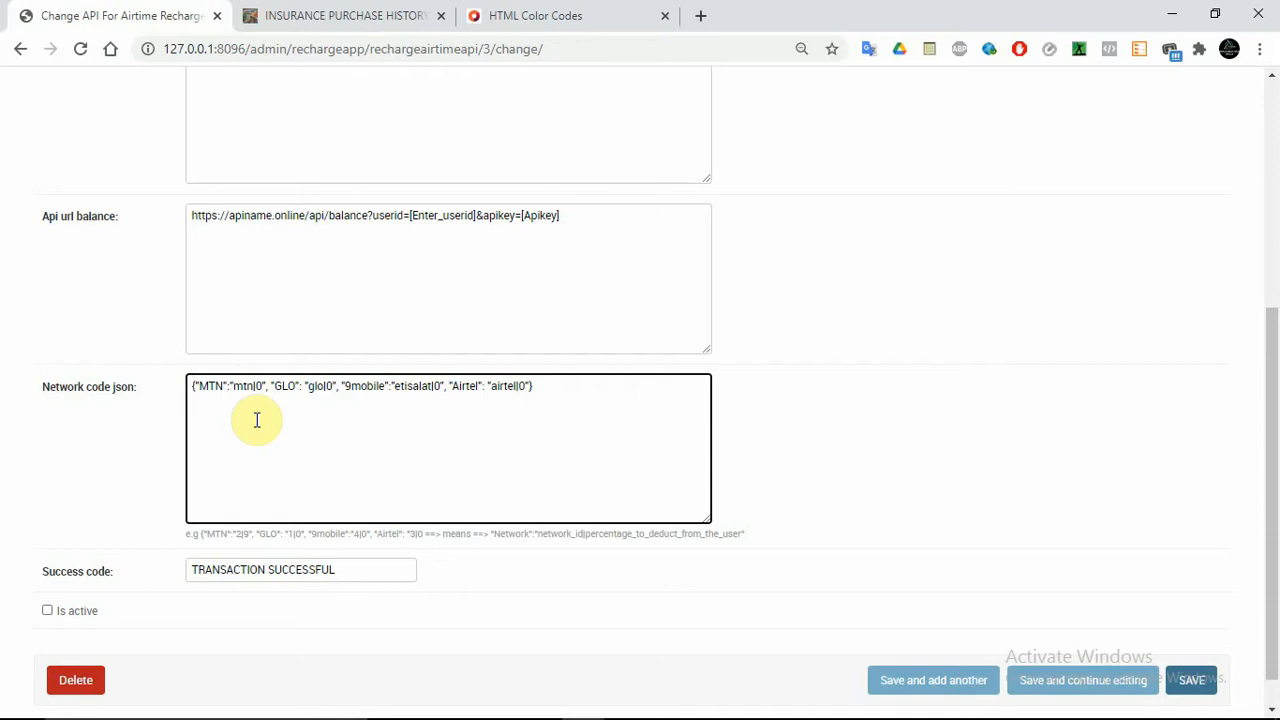
# Glance at the Insurance Purchase History tab, then go back to the Airtime Recharge API list
pyautogui.click(277, 12)
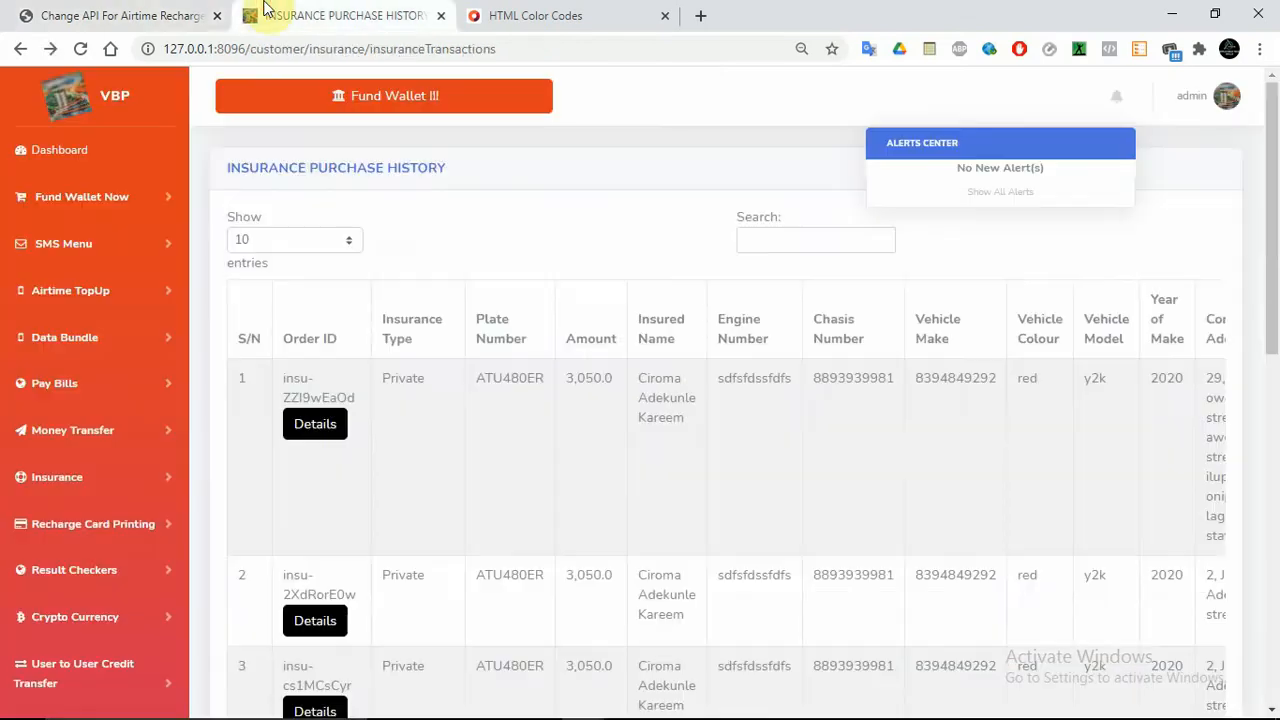
pyautogui.click(134, 10)
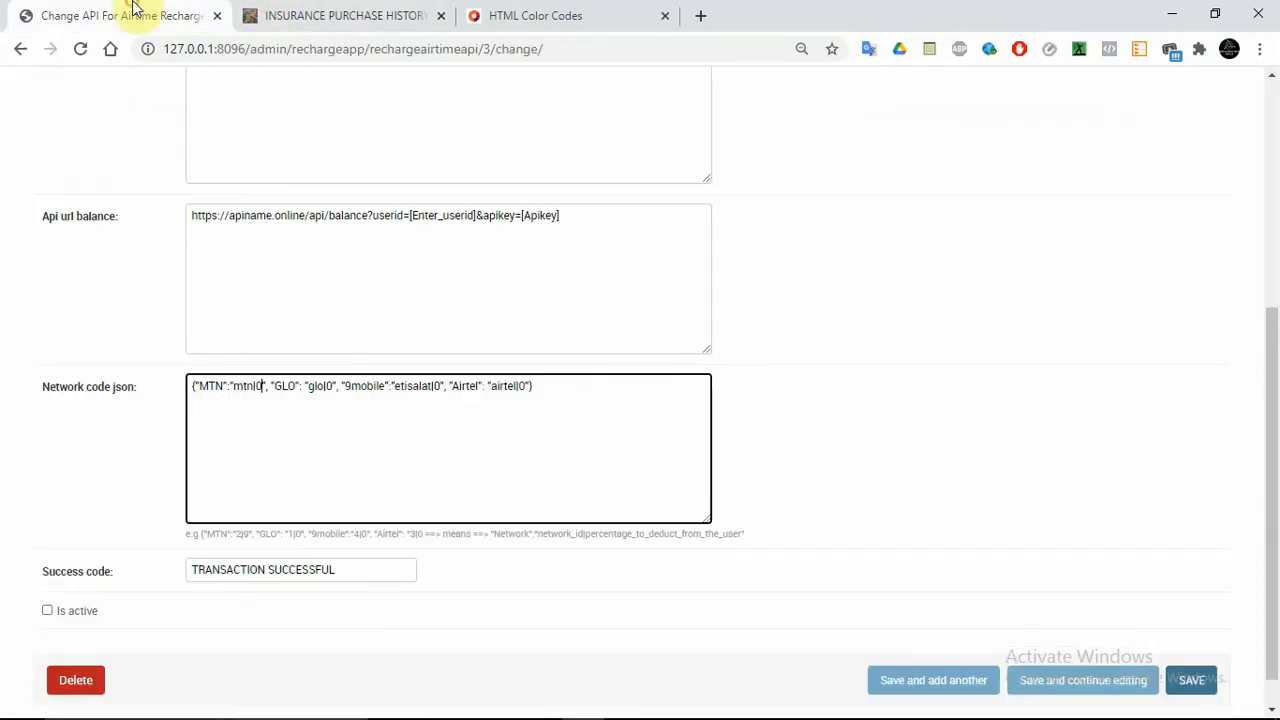
pyautogui.click(16, 56)
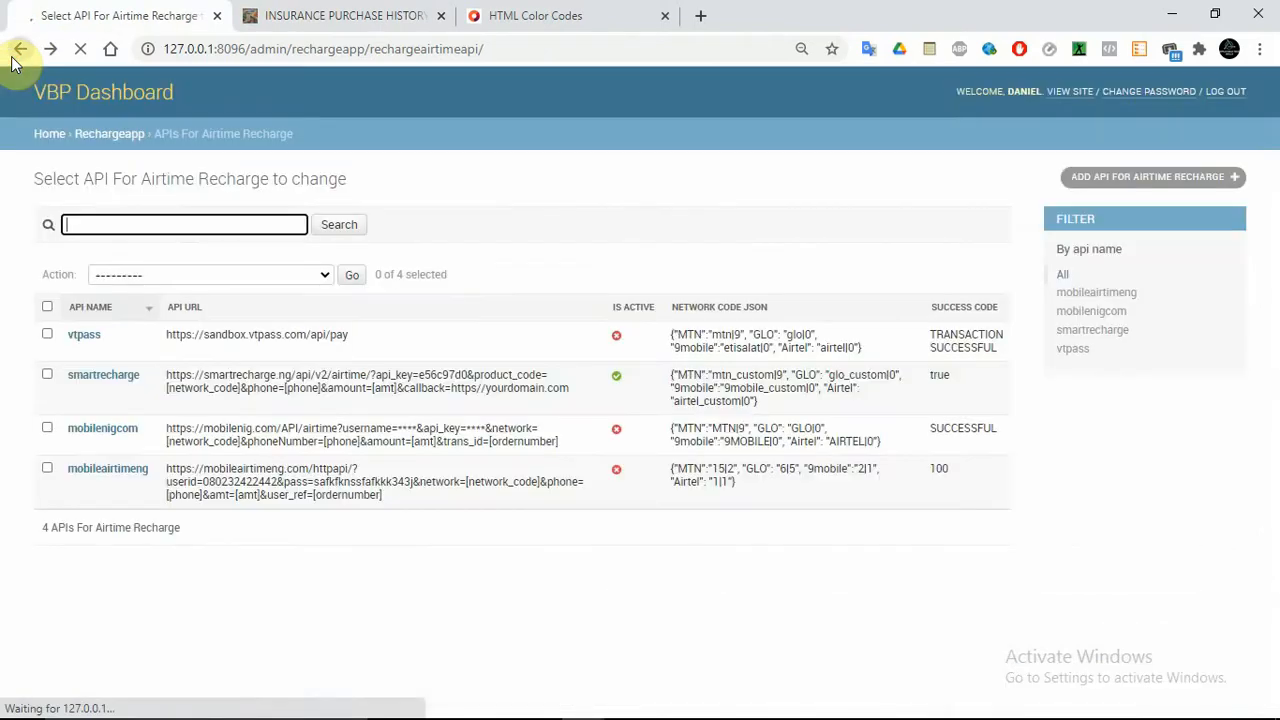
# From admin home, open the vtpass entry under APIs For Data Recharge
pyautogui.click(12, 55)
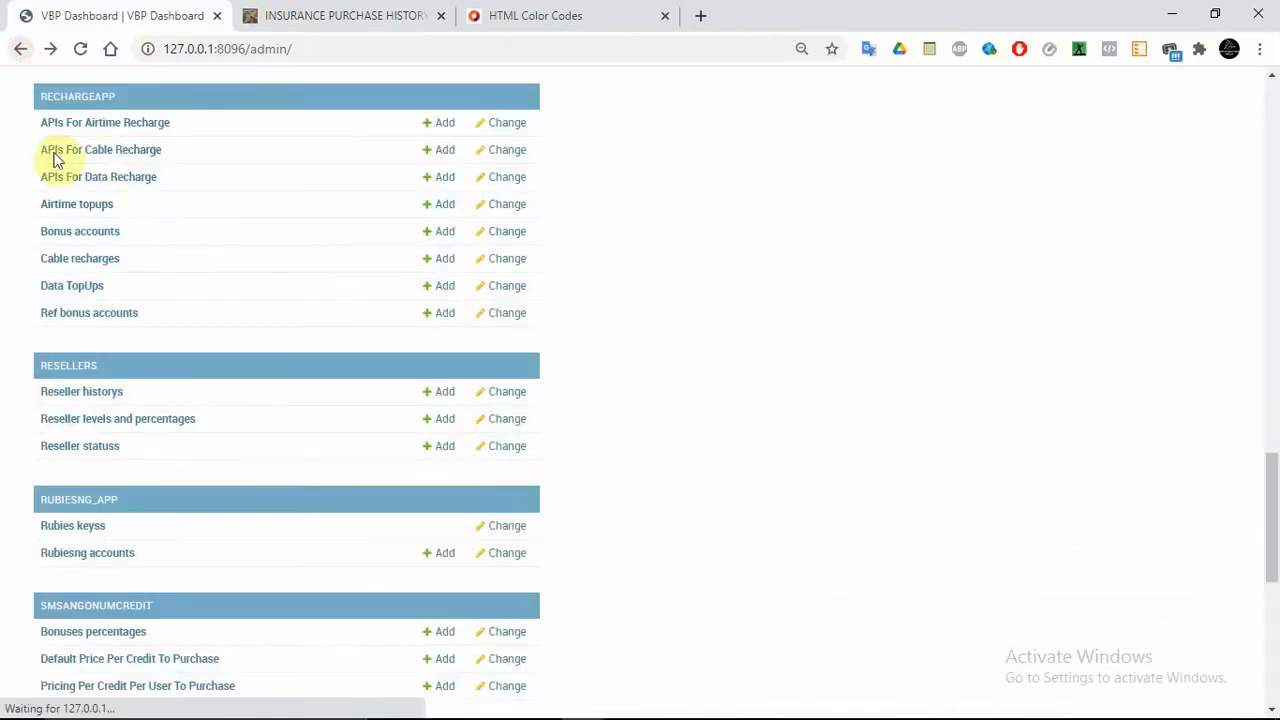
pyautogui.click(100, 177)
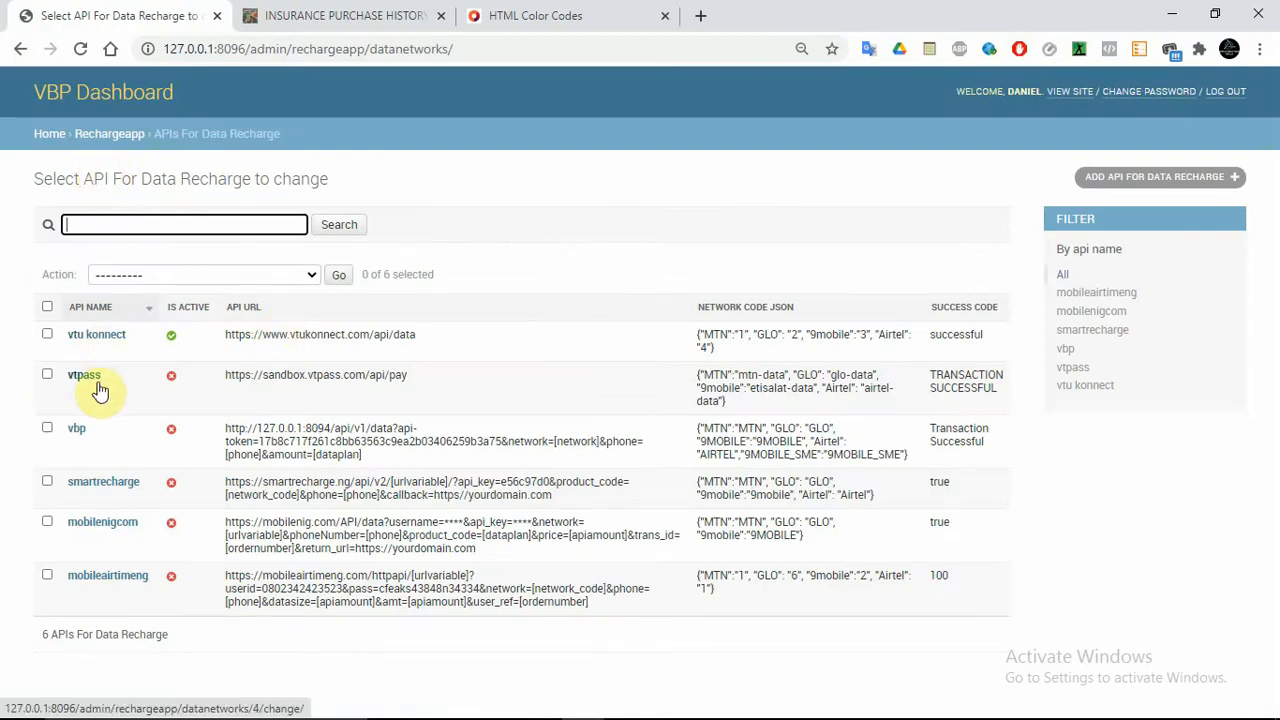
pyautogui.click(91, 379)
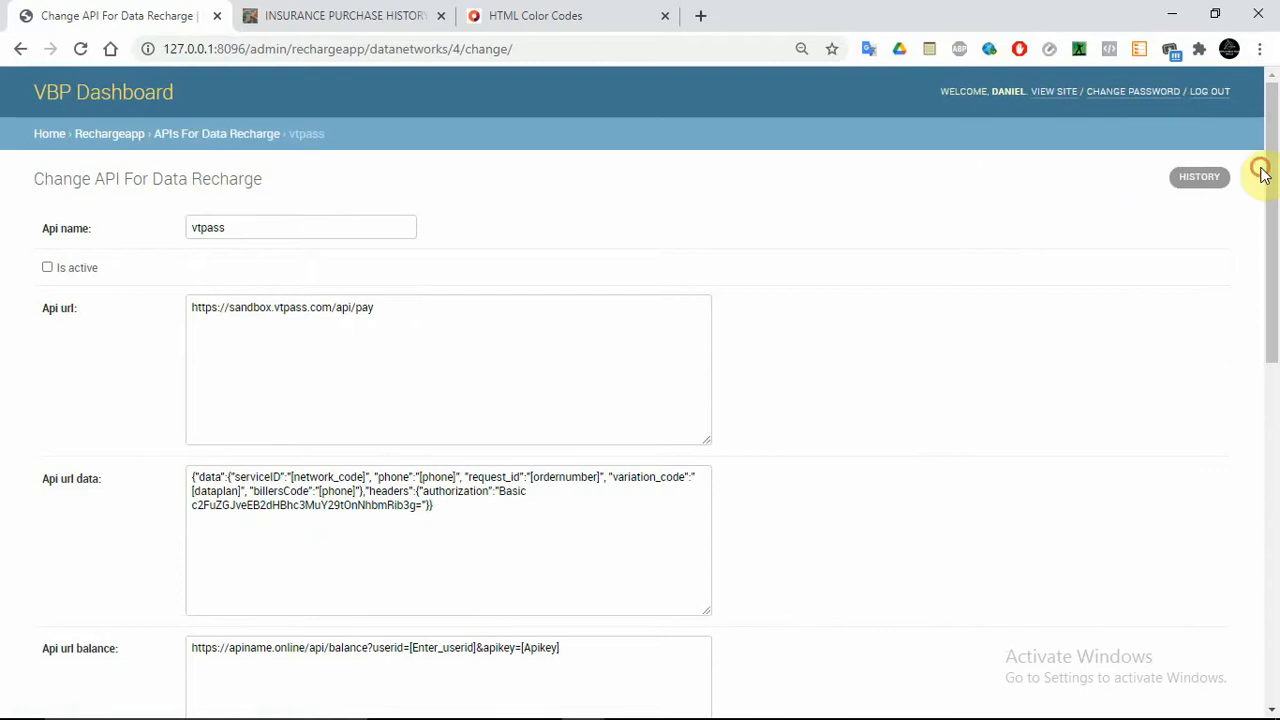
# Review the apiamount and data_amount format hint and select the first MTN plan entries as an example
pyautogui.moveTo(1261, 171); pyautogui.dragTo(1278, 425)
pyautogui.click(991, 282)
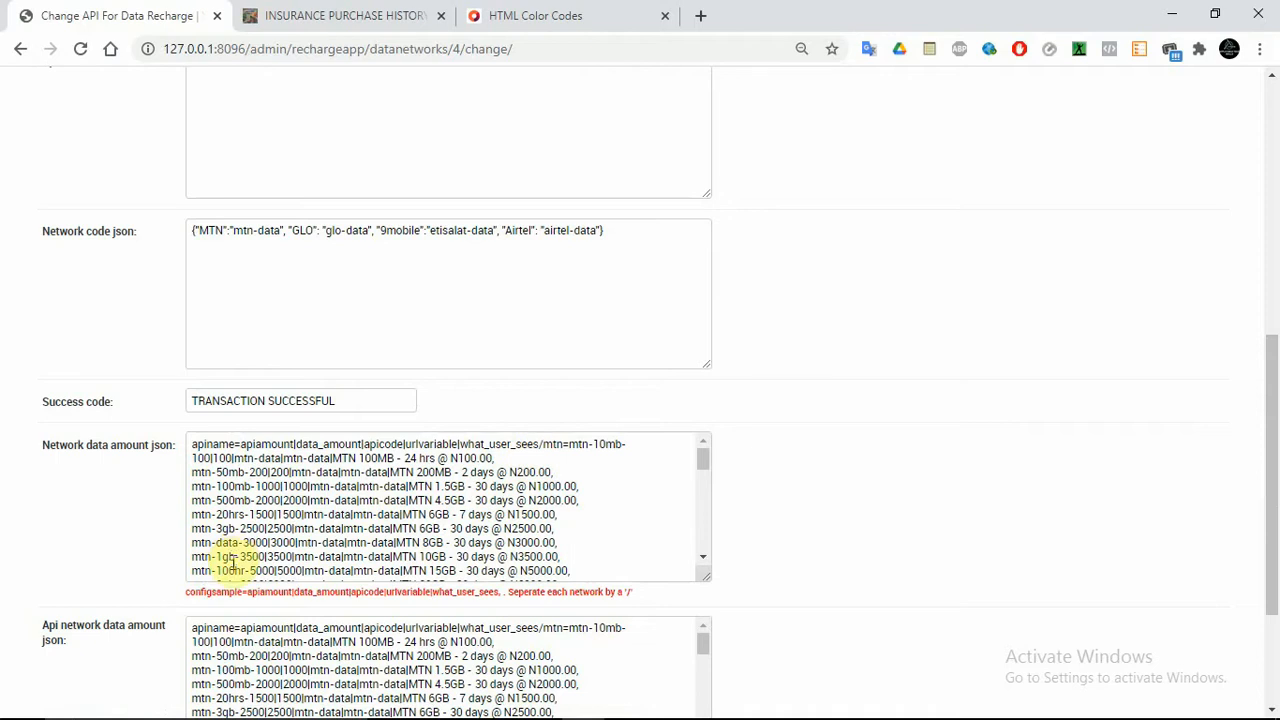
pyautogui.doubleClick(258, 590)
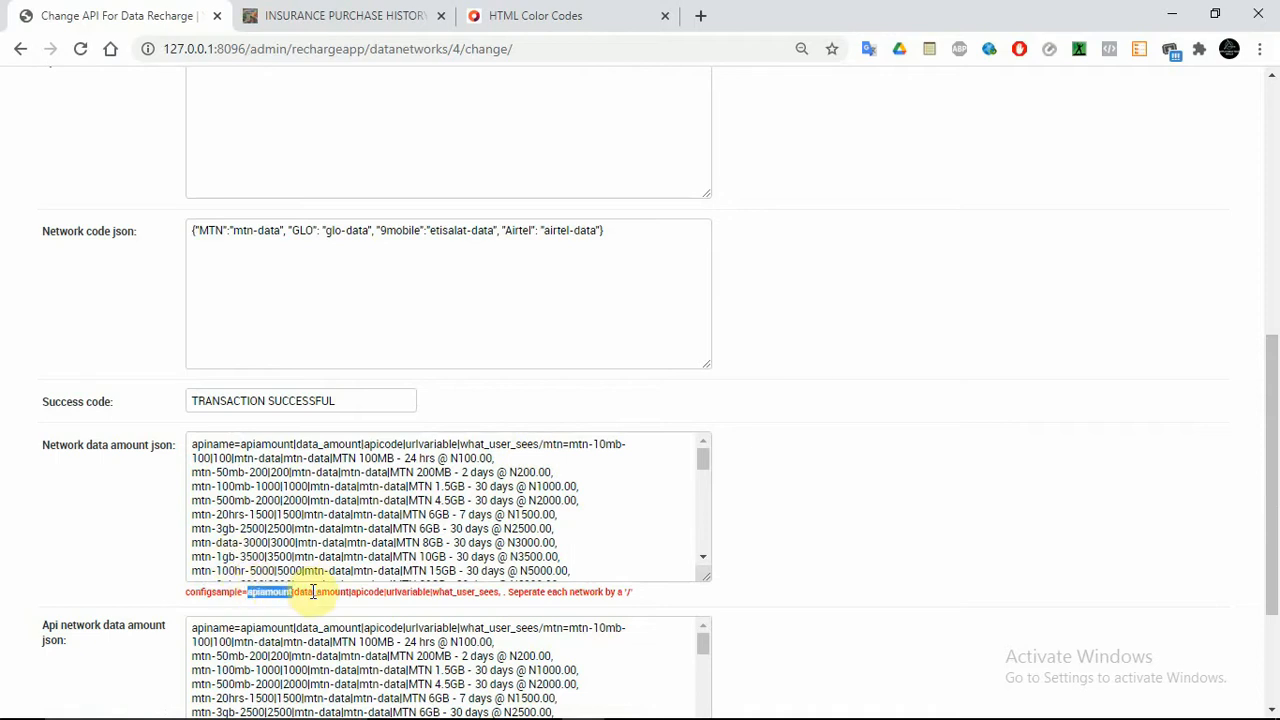
pyautogui.doubleClick(313, 591)
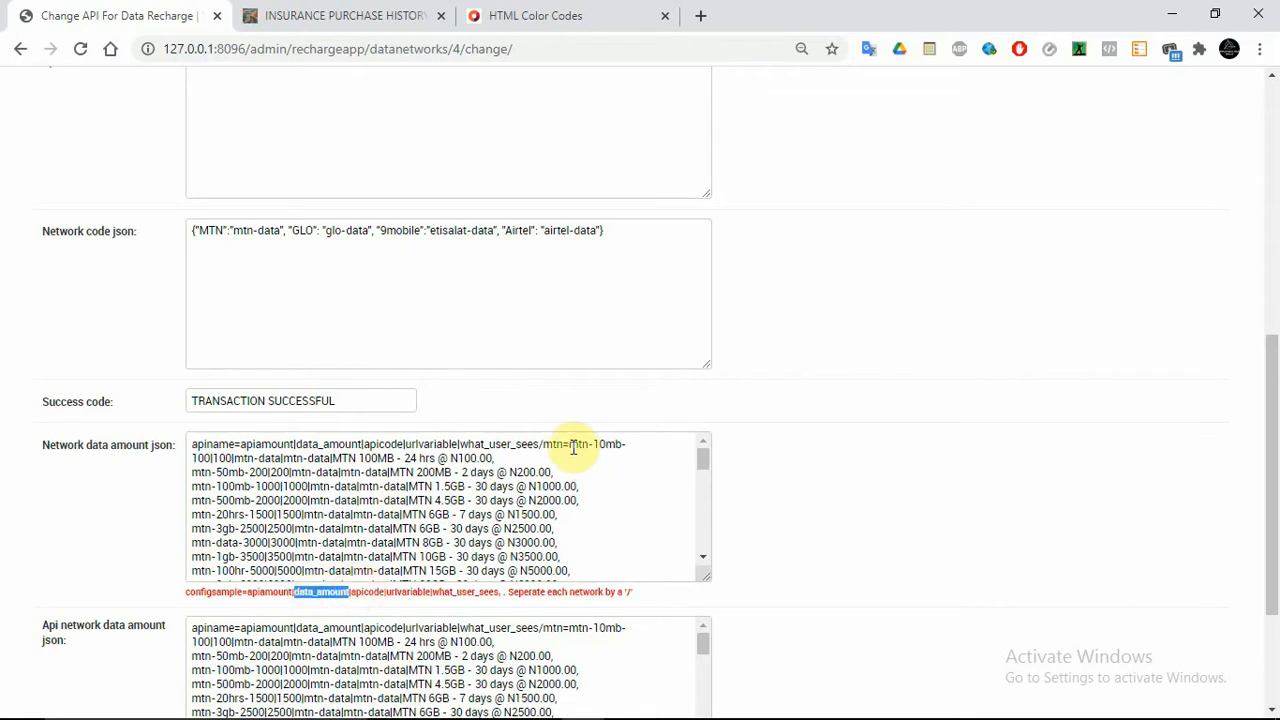
pyautogui.doubleClick(278, 593)
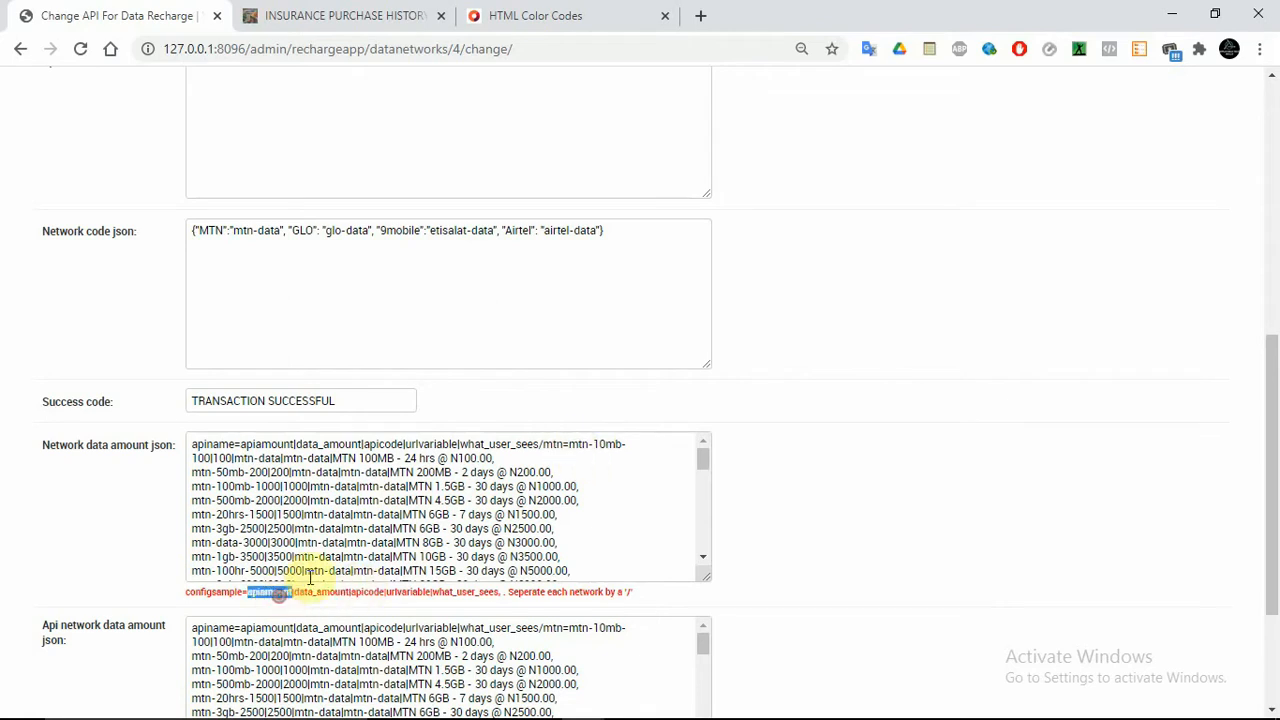
pyautogui.click(569, 444)
pyautogui.moveTo(569, 444); pyautogui.dragTo(211, 460)
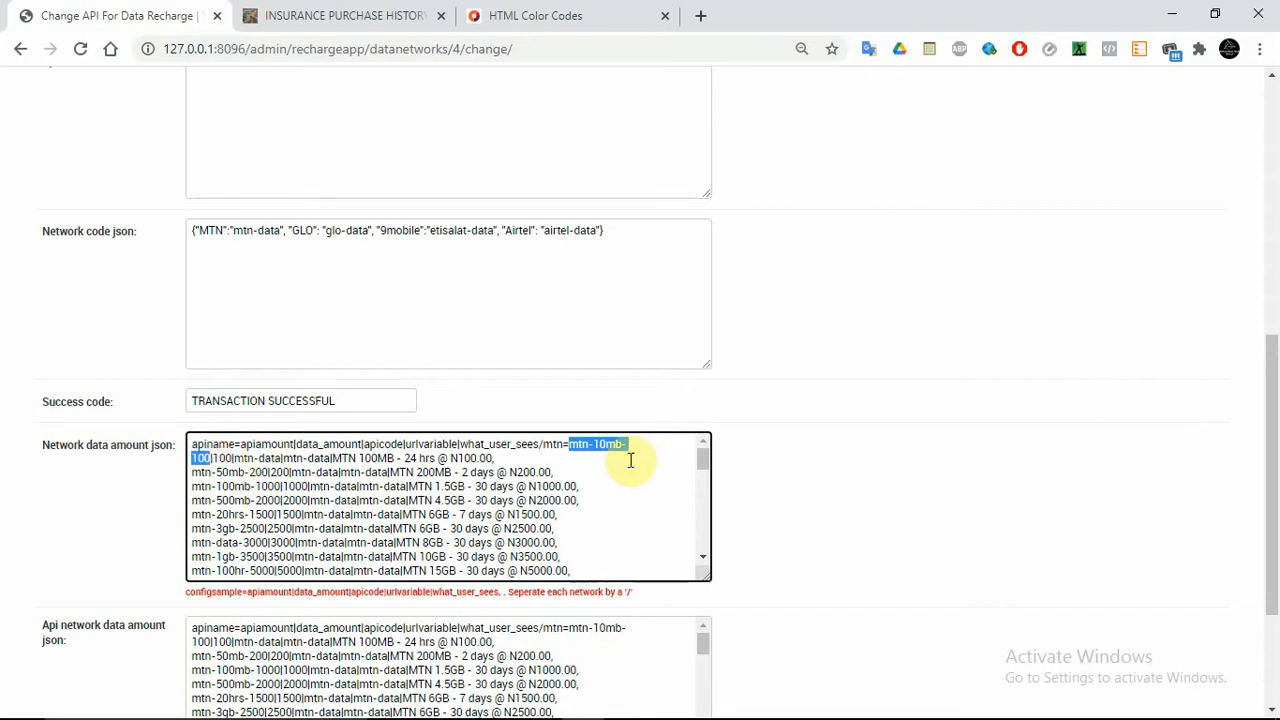
# Change the MTN 100MB line's data amount from 100 to 15, then review the GLO plan entries
pyautogui.click(221, 458)
pyautogui.doubleClick(221, 458)
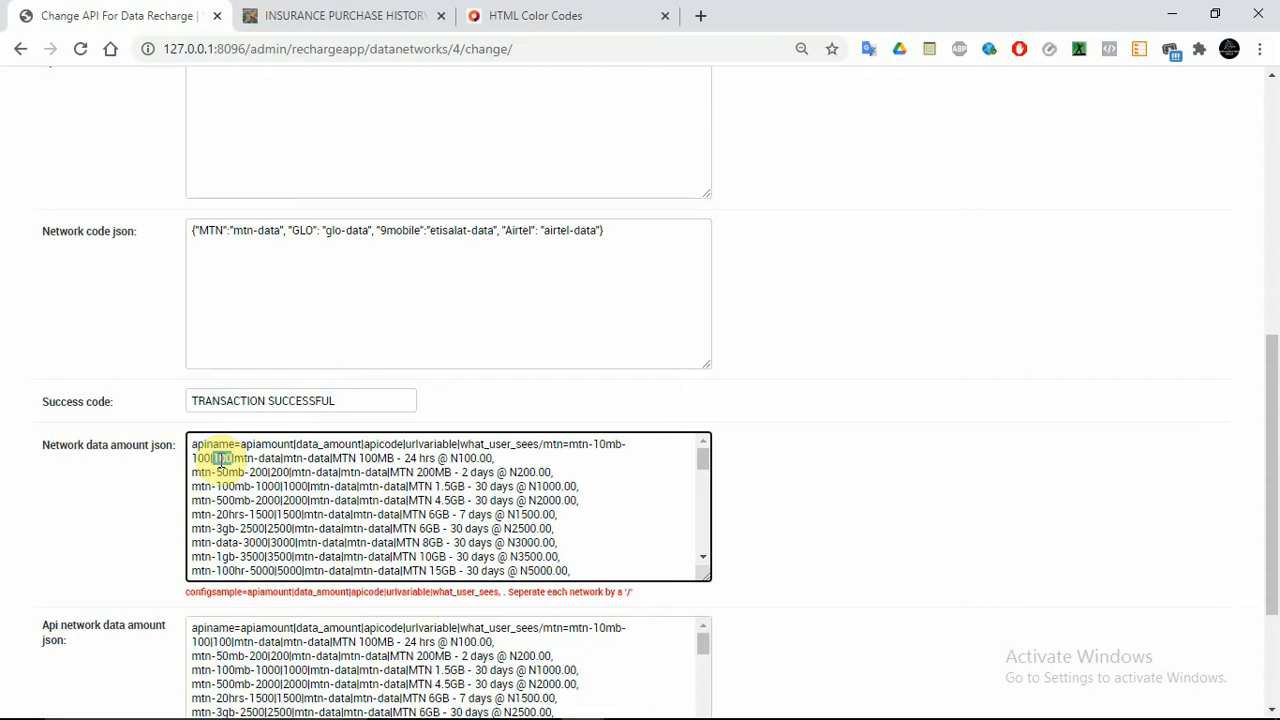
pyautogui.write('15')
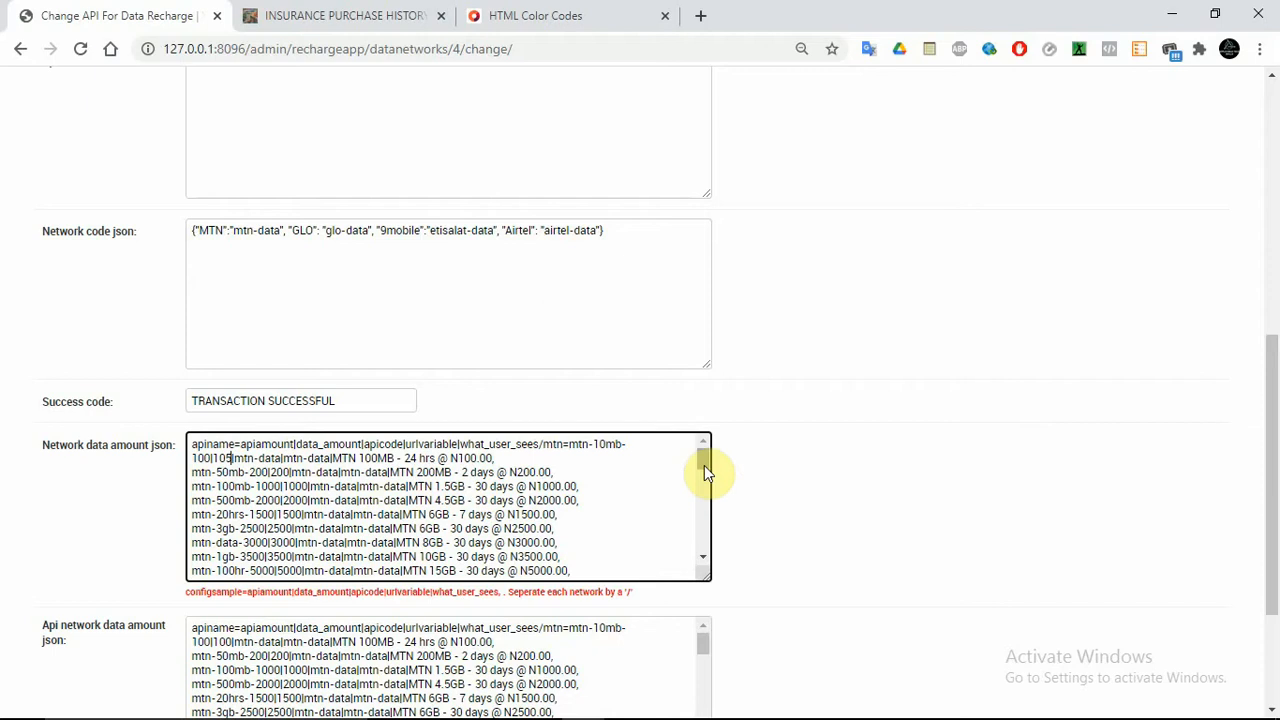
pyautogui.moveTo(704, 465); pyautogui.dragTo(704, 497)
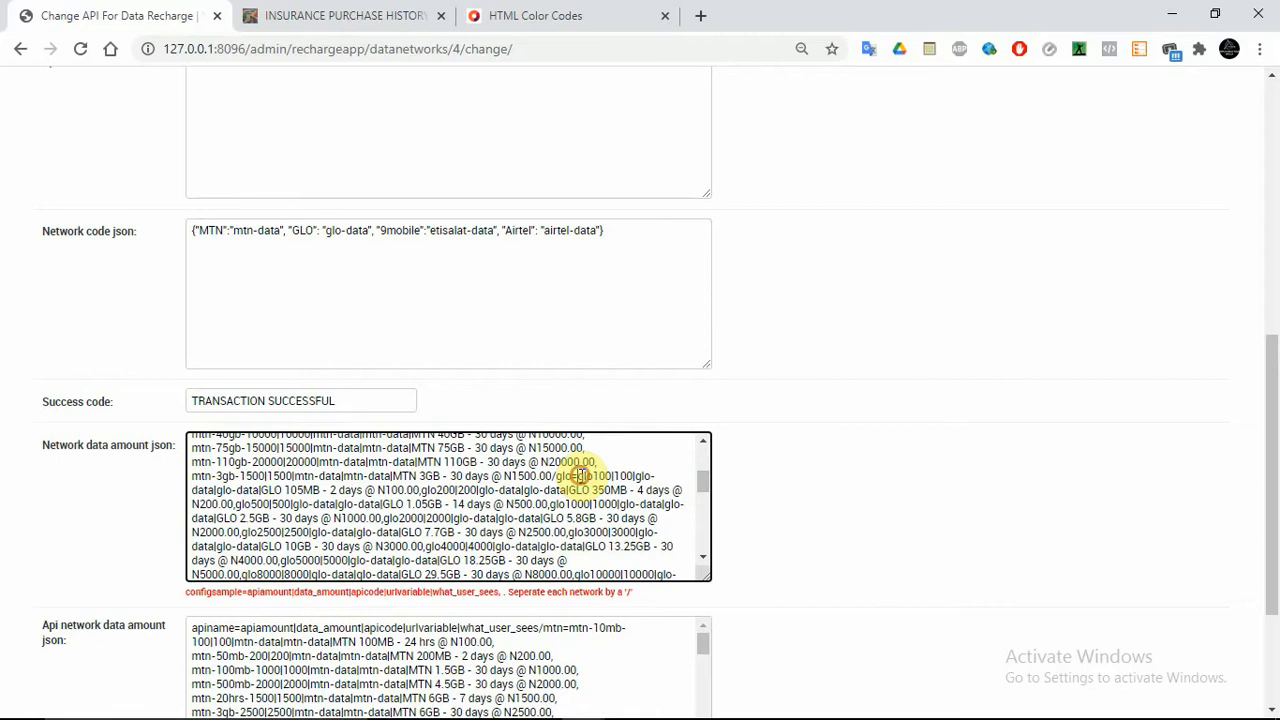
pyautogui.moveTo(577, 476); pyautogui.dragTo(608, 476)
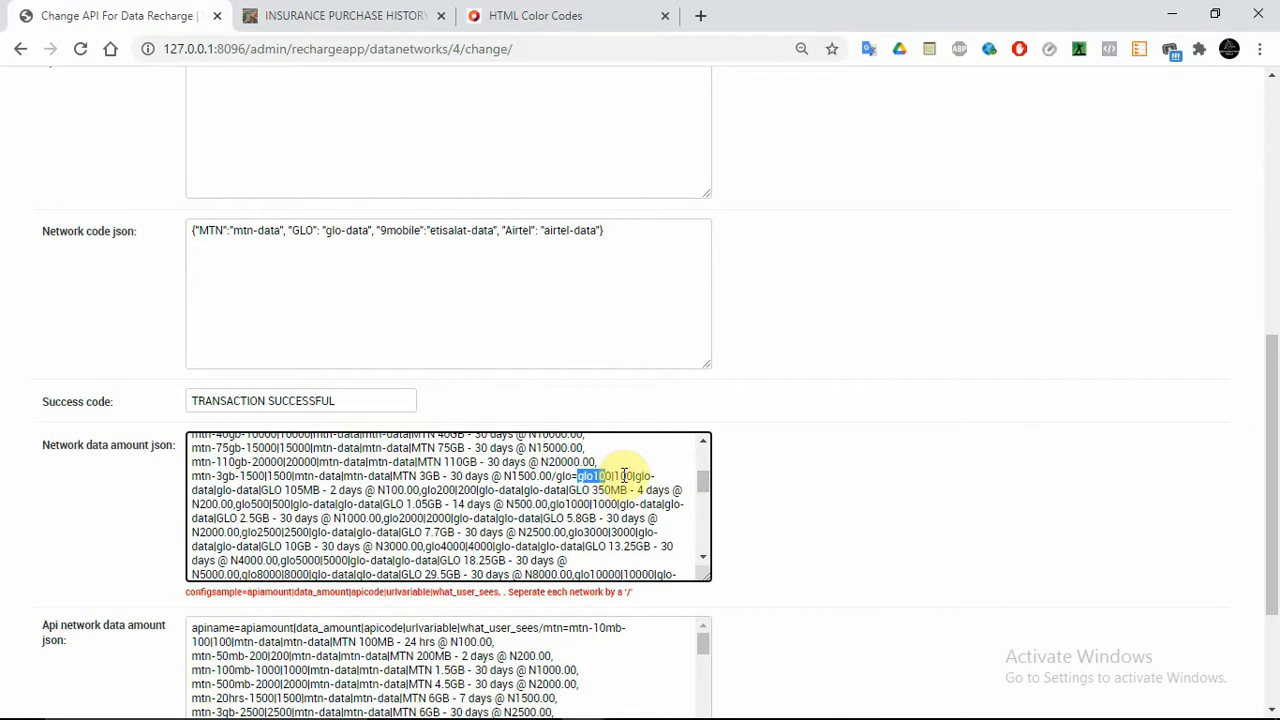
pyautogui.click(621, 476)
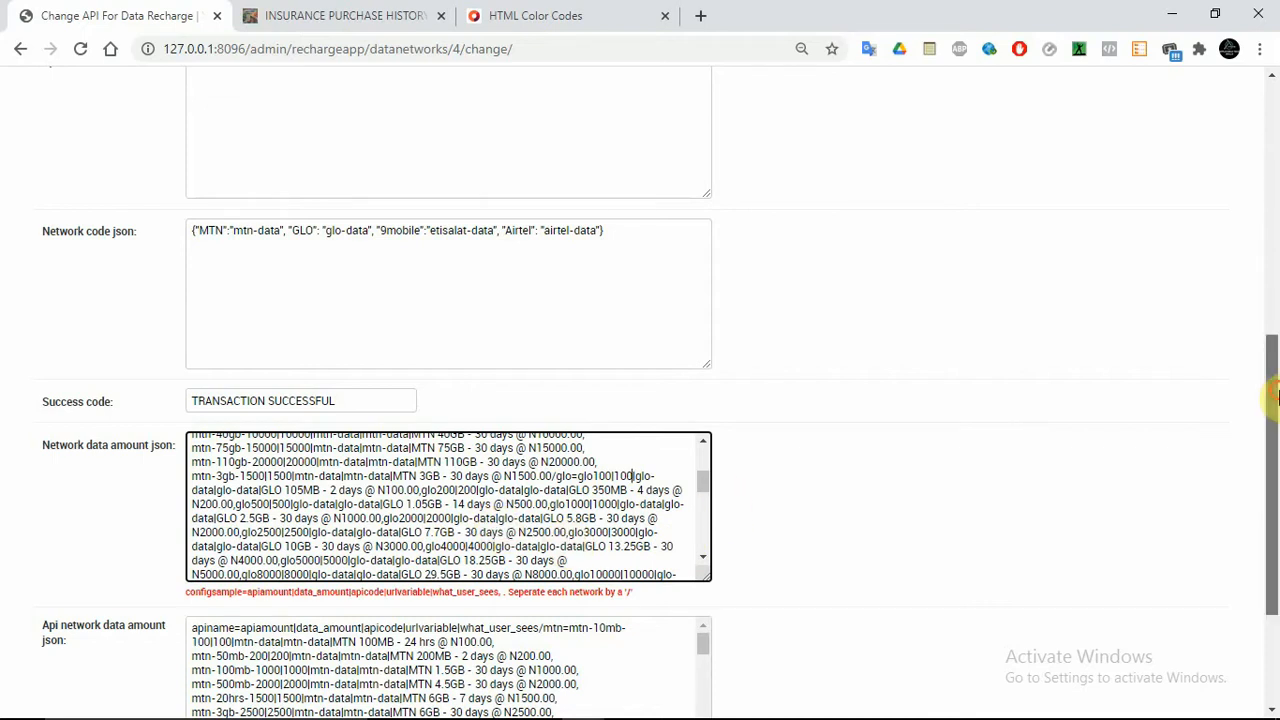
pyautogui.moveTo(1274, 395); pyautogui.dragTo(1276, 322)
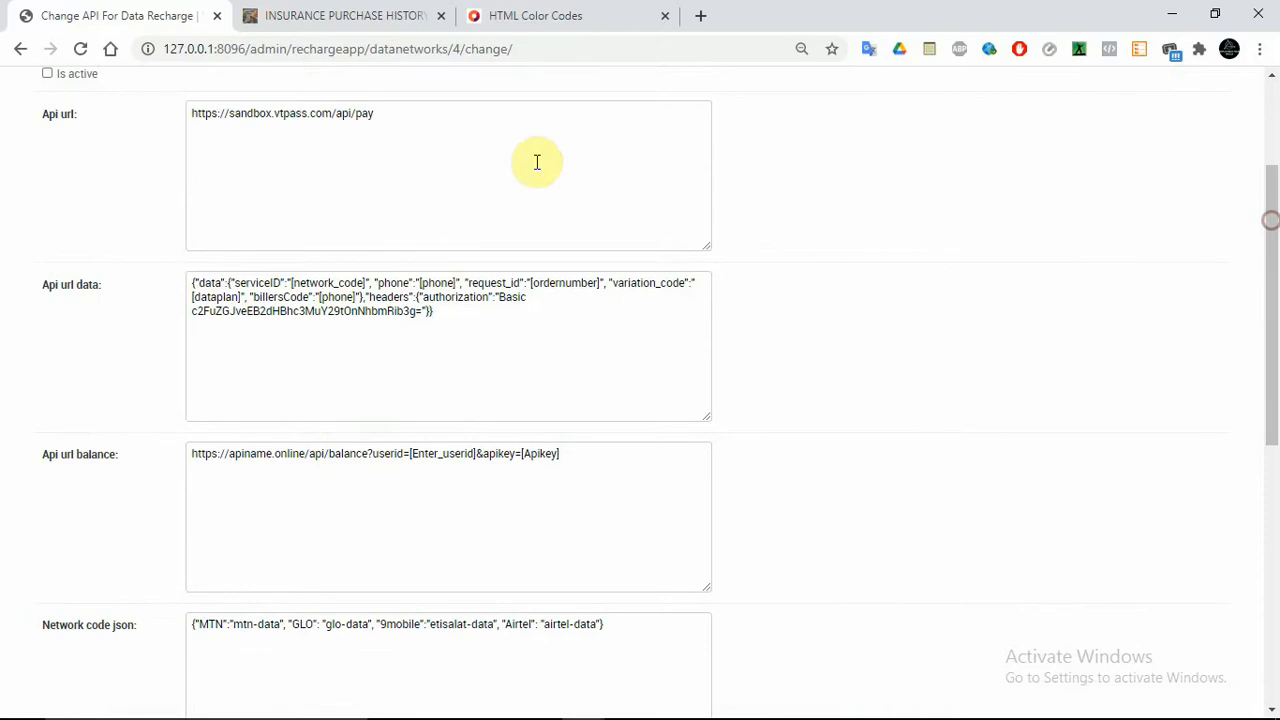
# Return to admin home and open the vtpass entry under APIs For Cable Recharge
pyautogui.click(21, 50)
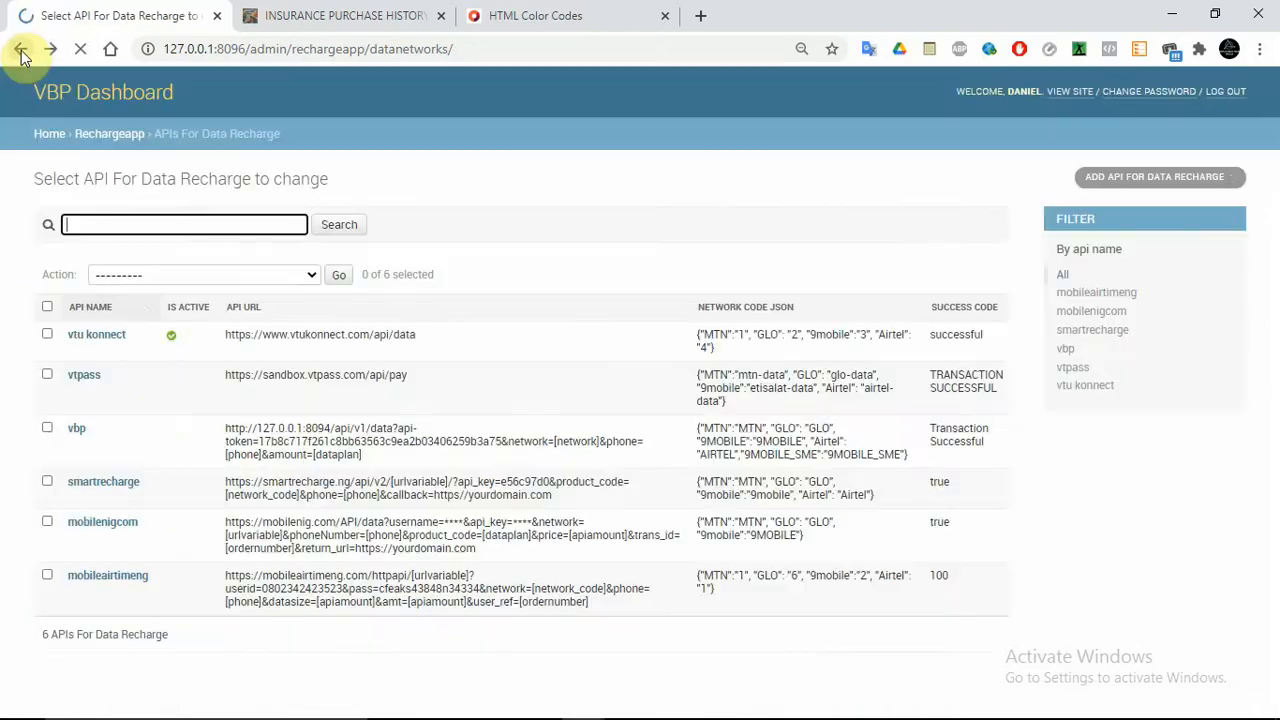
pyautogui.click(21, 50)
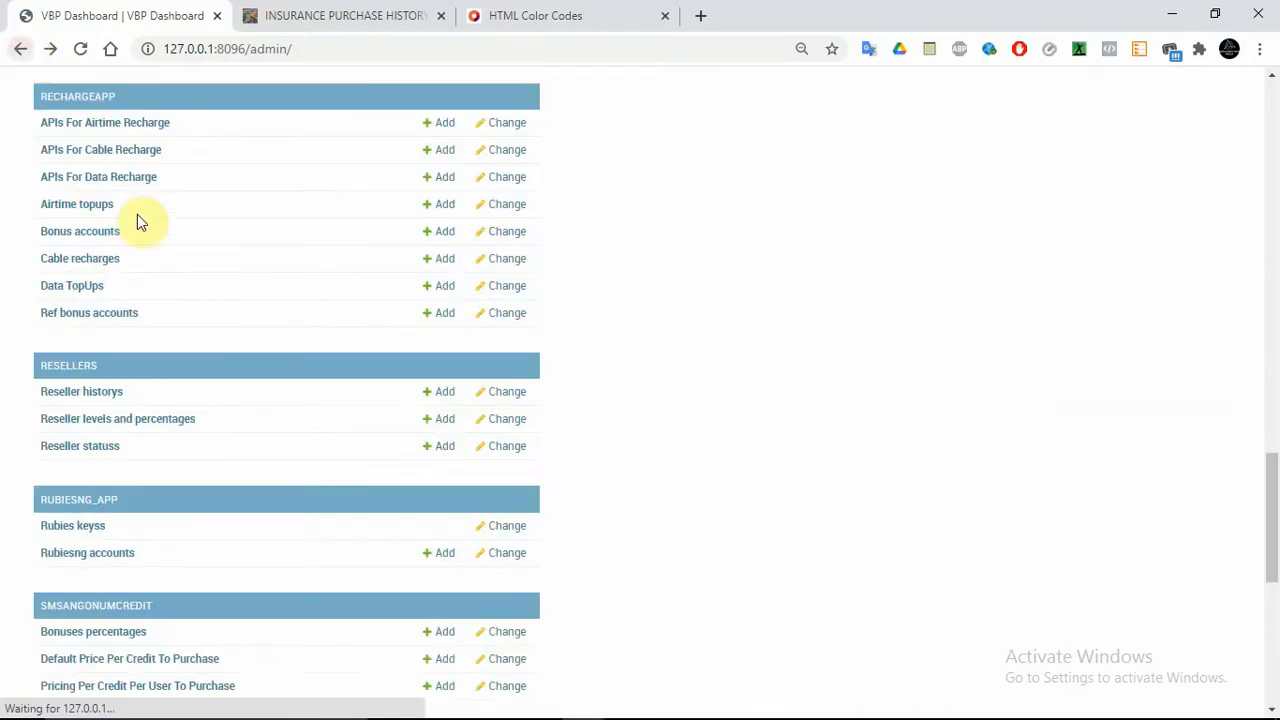
pyautogui.click(105, 151)
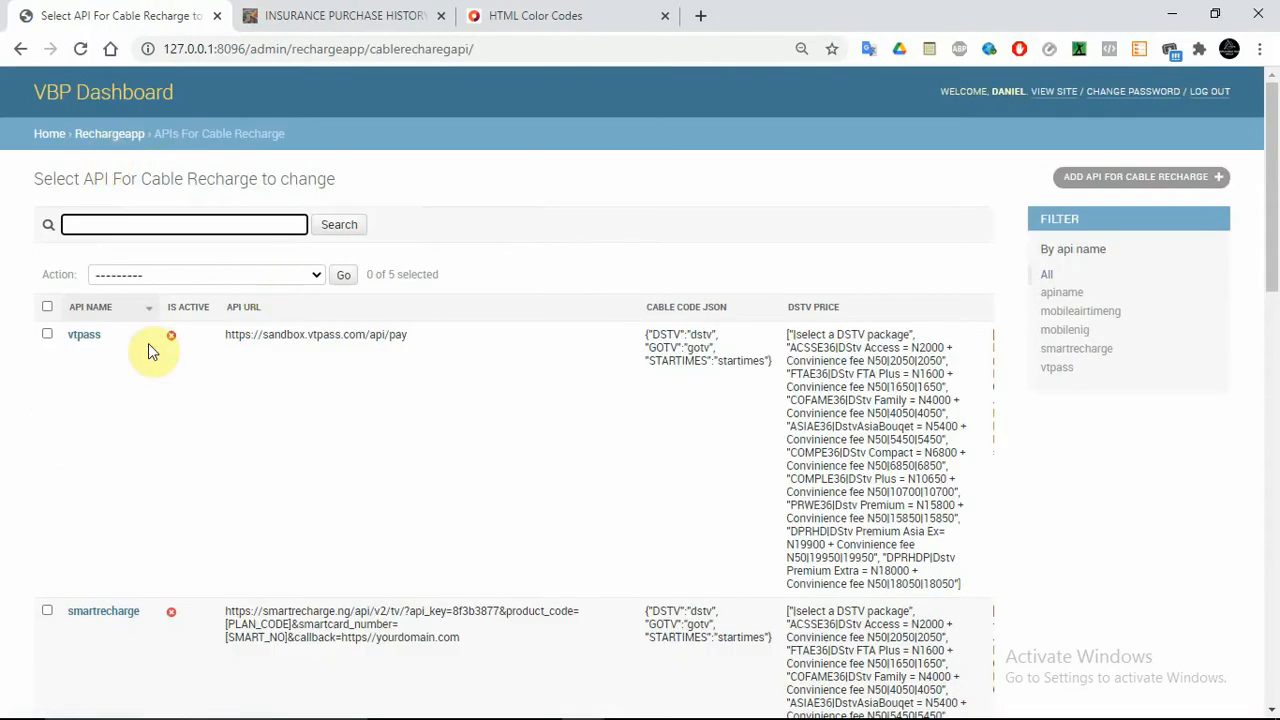
pyautogui.click(95, 337)
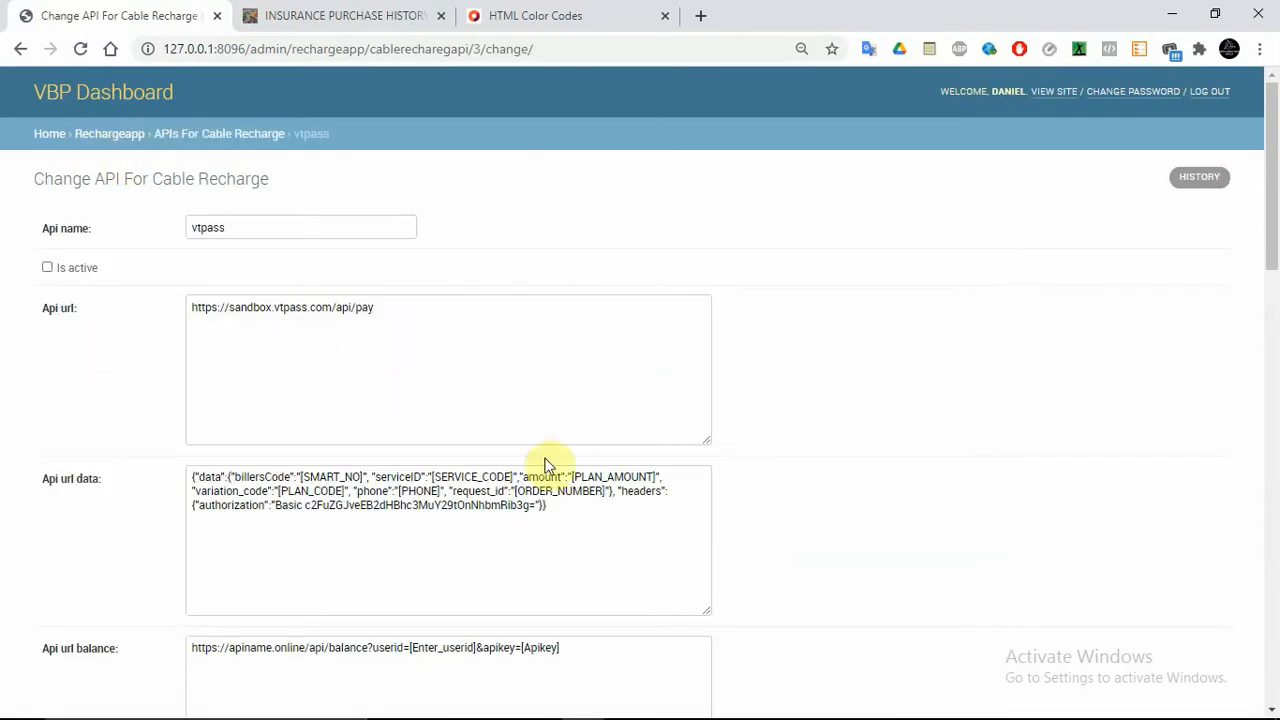
pyautogui.moveTo(1274, 192); pyautogui.dragTo(1274, 429)
pyautogui.click(455, 270)
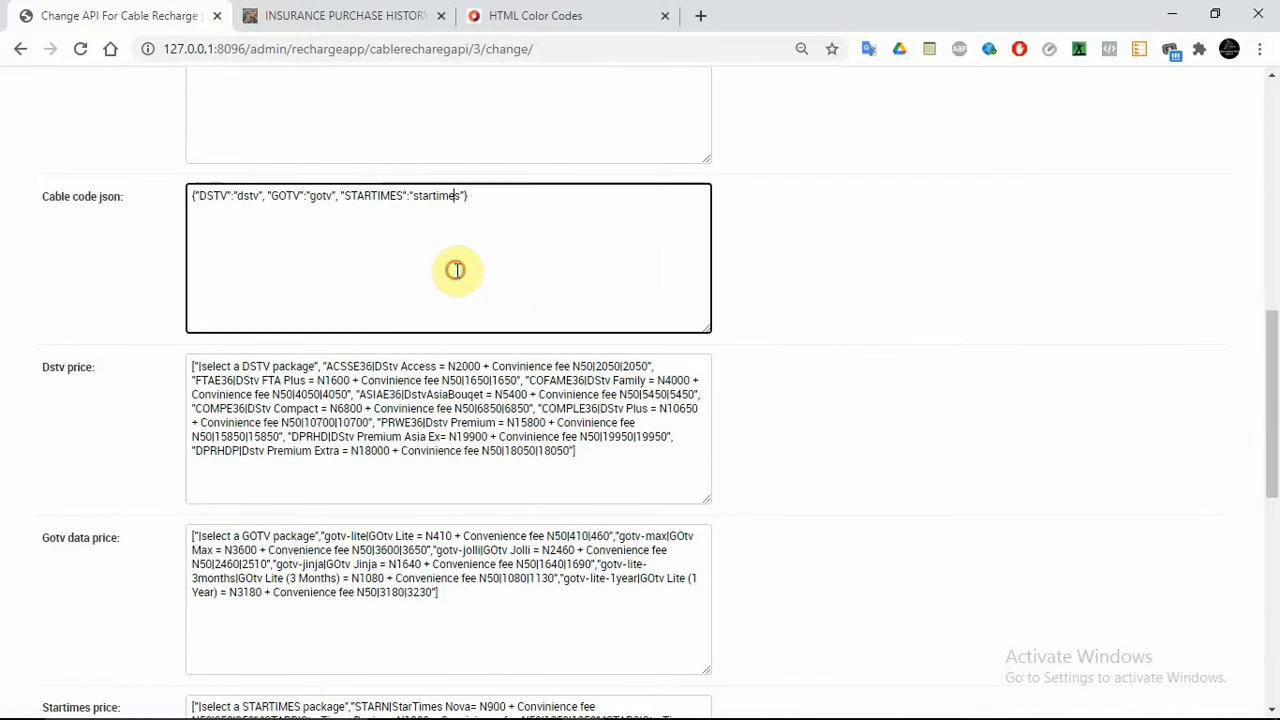
pyautogui.moveTo(1270, 382); pyautogui.dragTo(1276, 413)
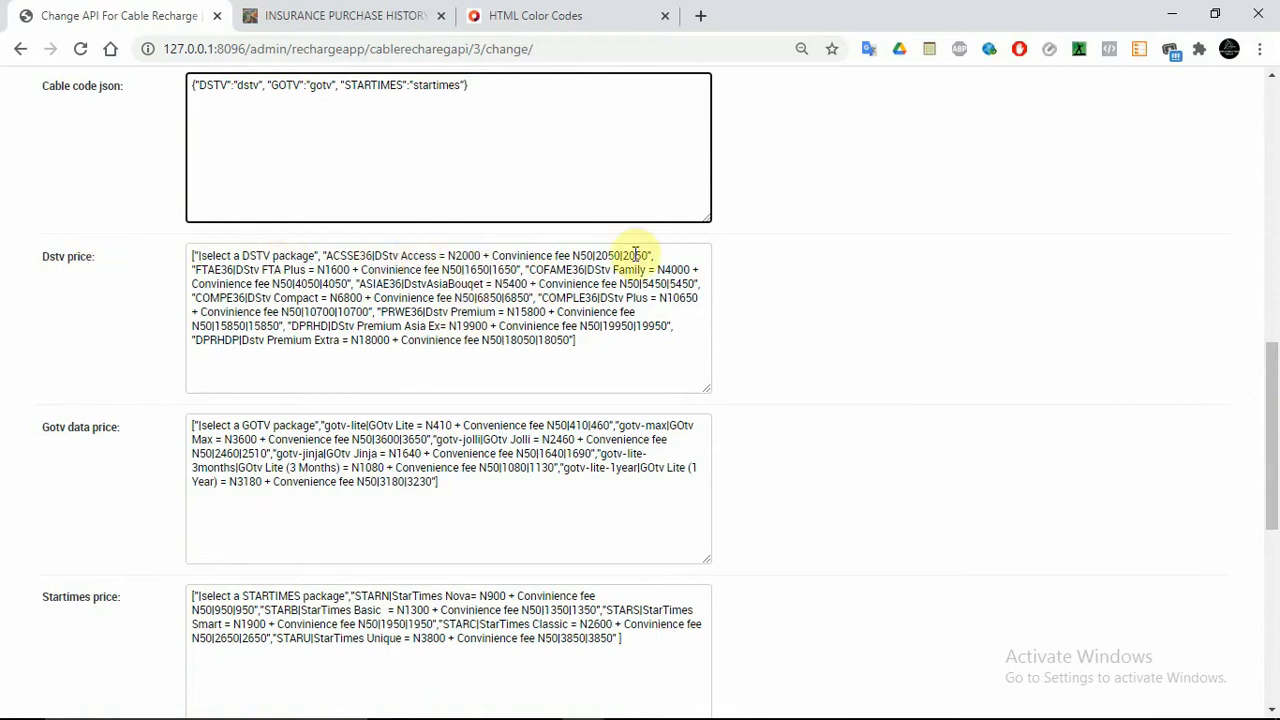
# Inspect the DStv Access 2000/2050 and DStv Family 4050 amounts in the Dstv price list
pyautogui.doubleClick(465, 255)
pyautogui.doubleClick(606, 255)
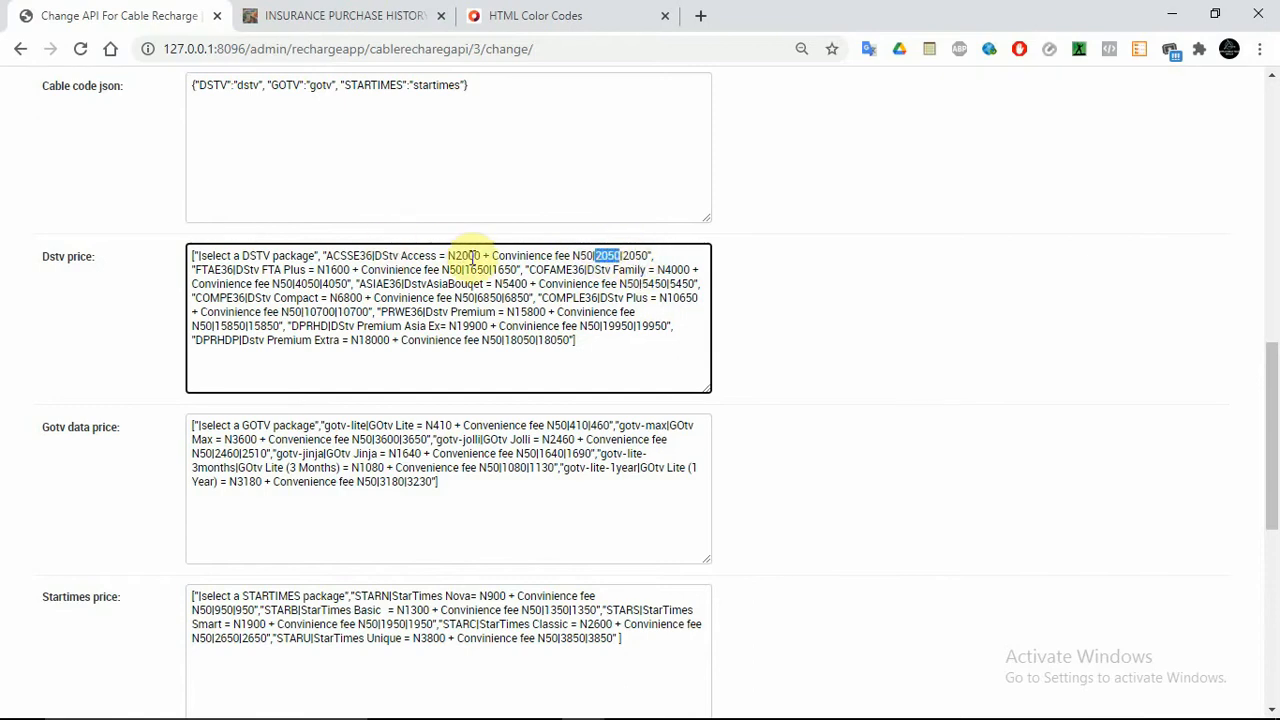
pyautogui.moveTo(480, 256); pyautogui.dragTo(453, 256)
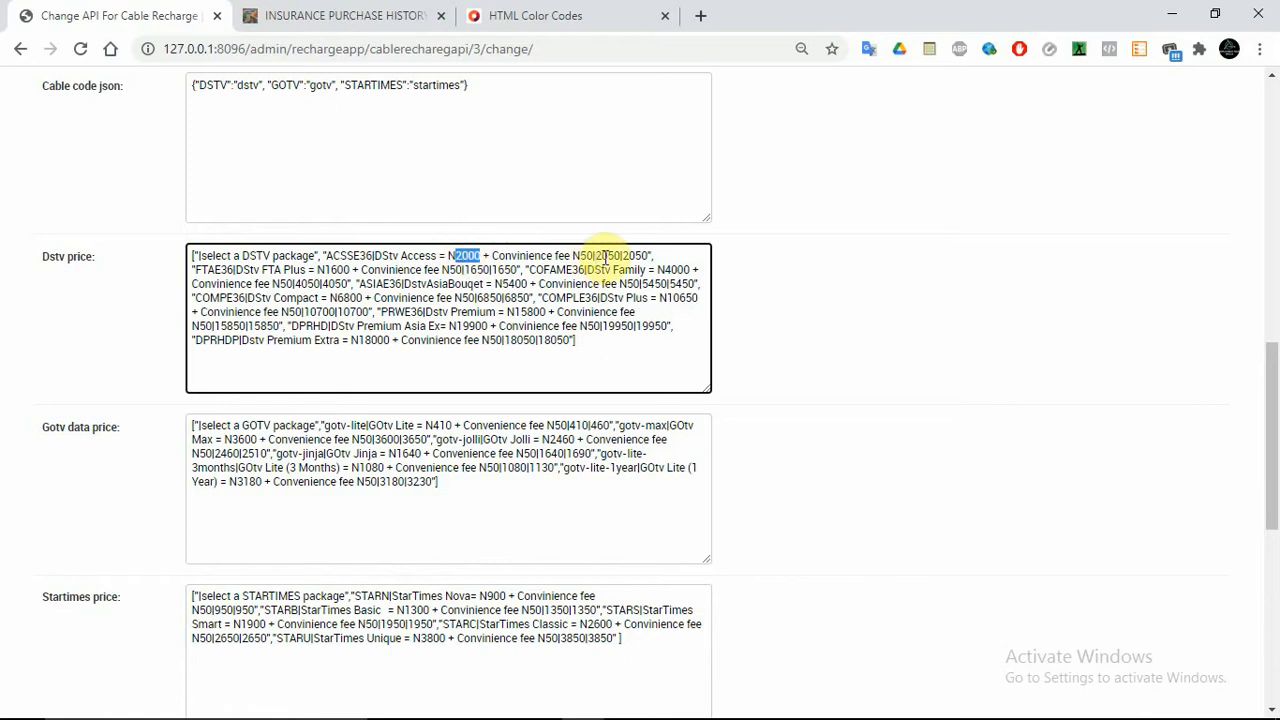
pyautogui.click(303, 285)
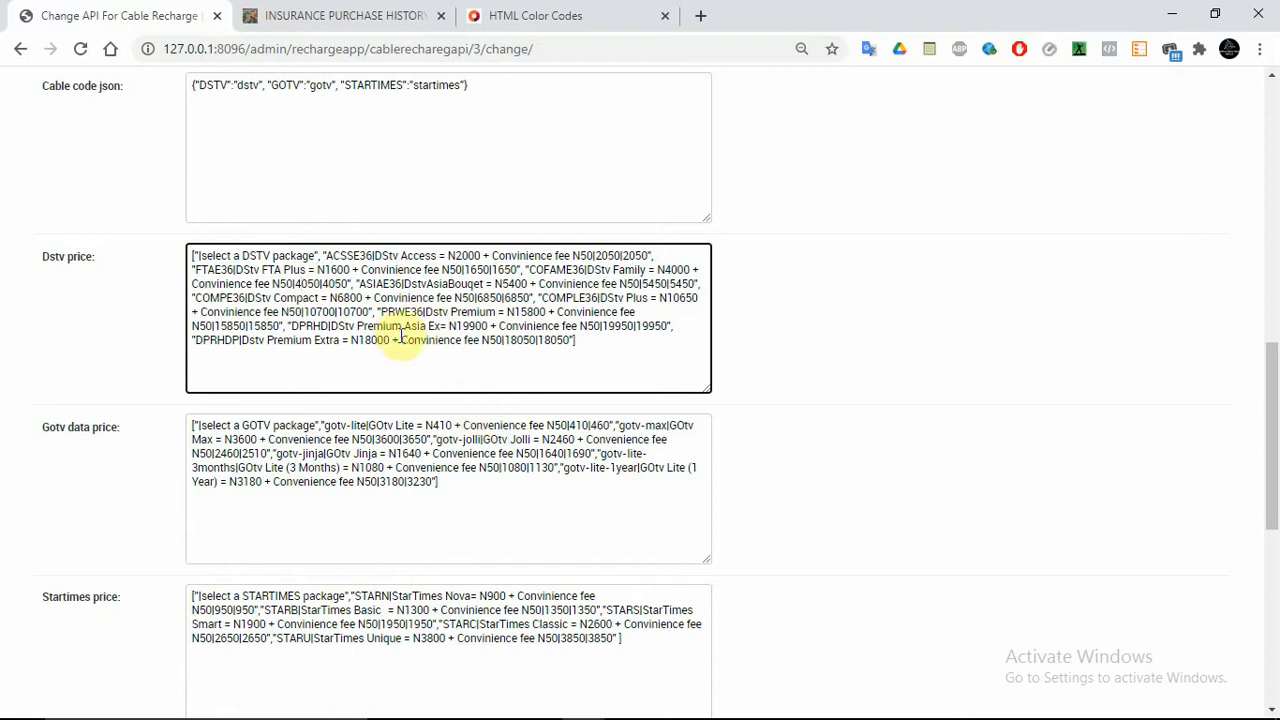
pyautogui.moveTo(302, 285); pyautogui.dragTo(320, 284)
pyautogui.doubleClick(316, 284)
pyautogui.doubleClick(334, 284)
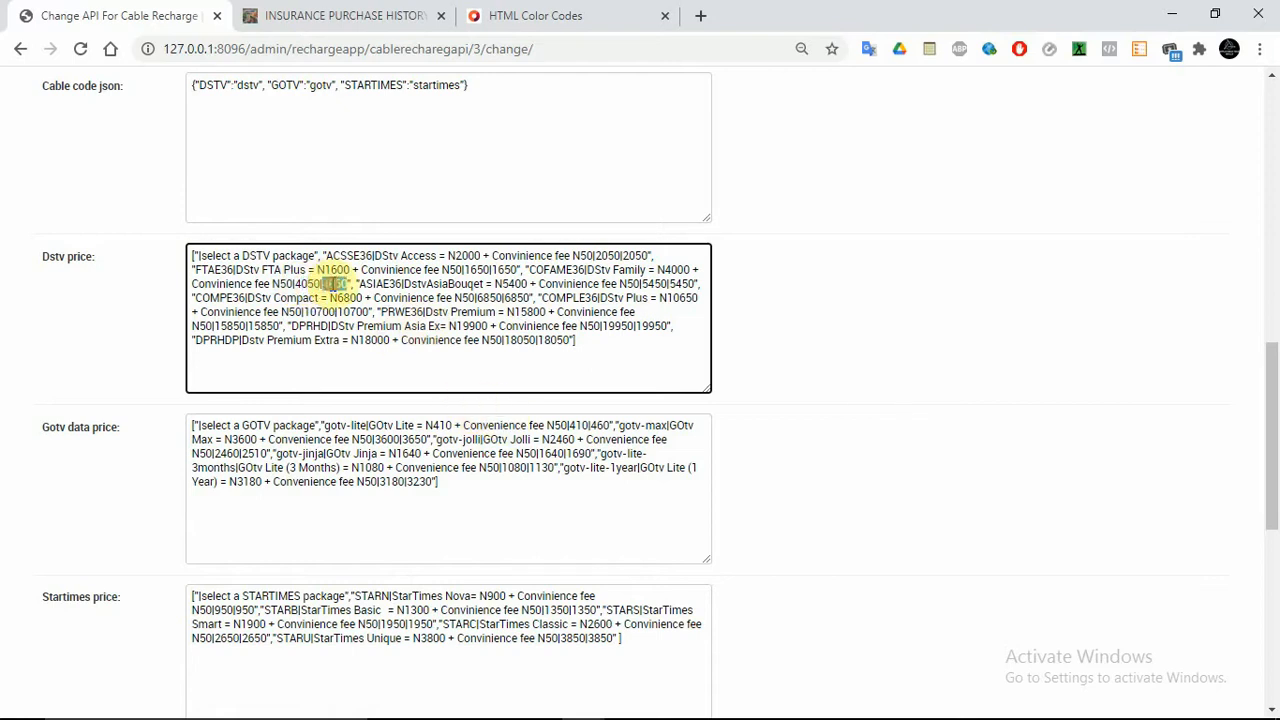
pyautogui.doubleClick(312, 284)
pyautogui.doubleClick(336, 284)
# Change the first DStv Family amount from 4050 to 4000 and the first DStv Access amount from 2050 to 2000
pyautogui.click(314, 284)
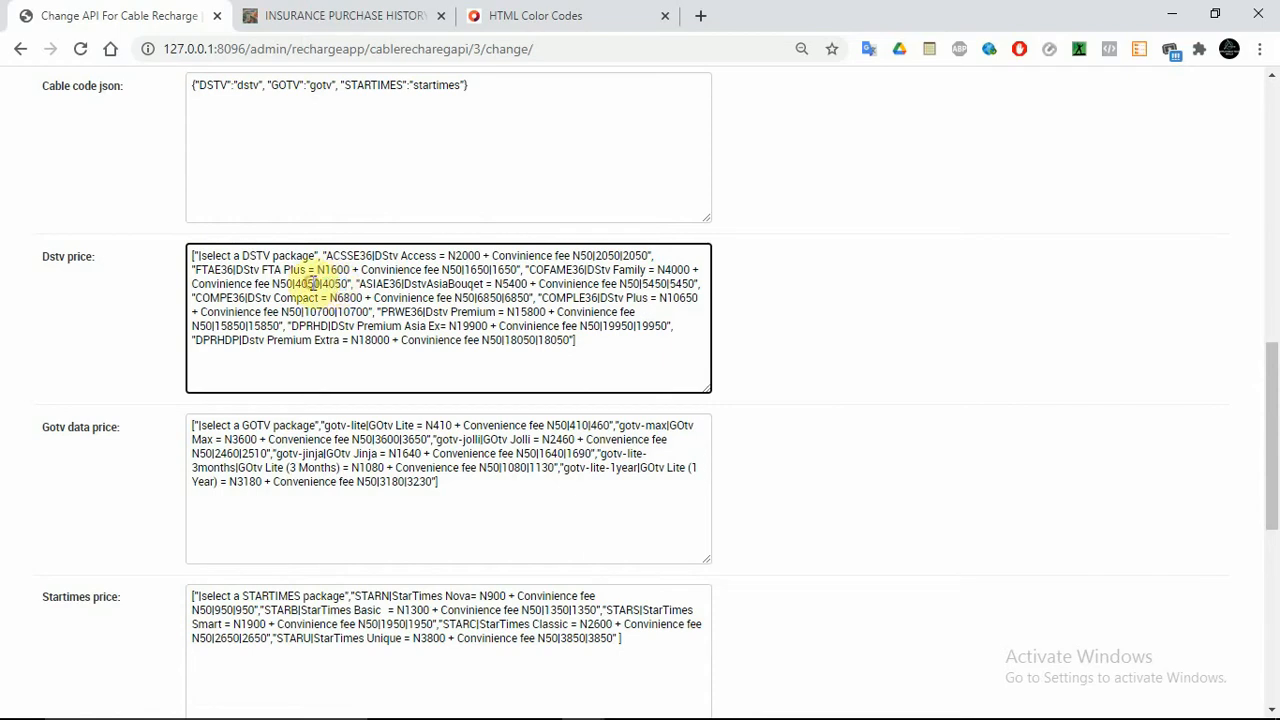
pyautogui.press('BackSpace')
pyautogui.write('0')
pyautogui.doubleClick(335, 284)
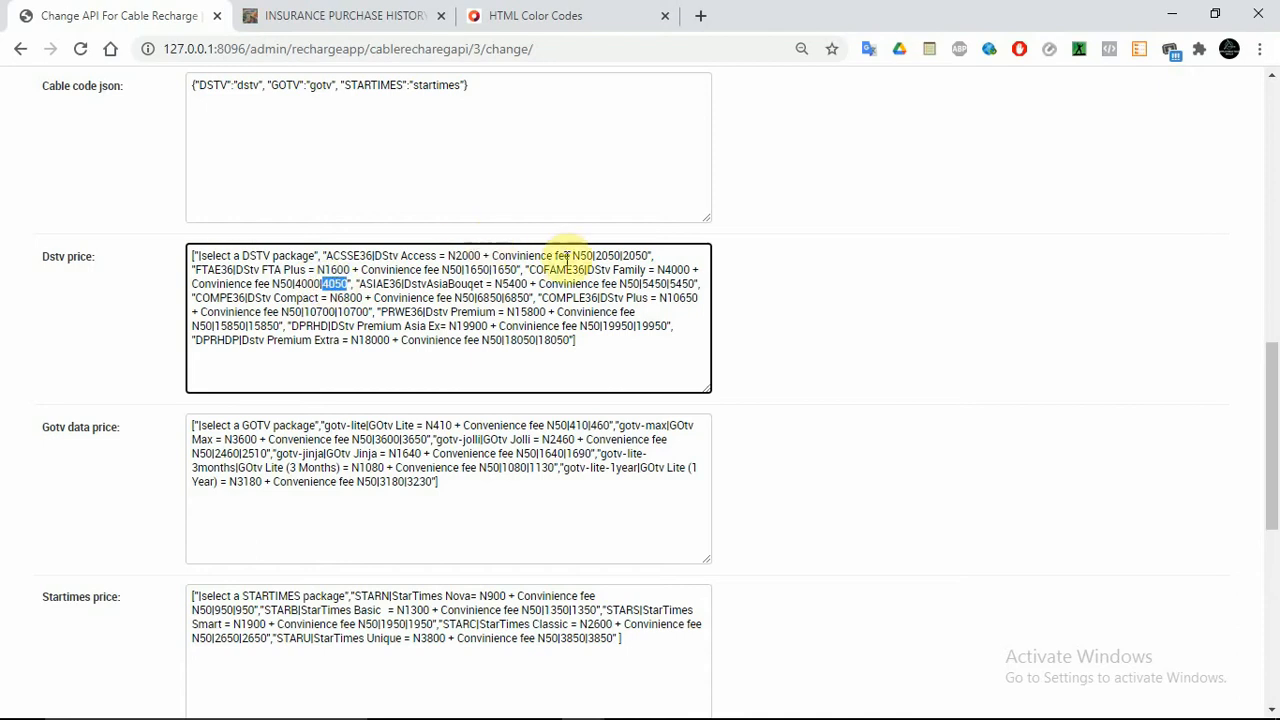
pyautogui.click(612, 257)
pyautogui.press('BackSpace')
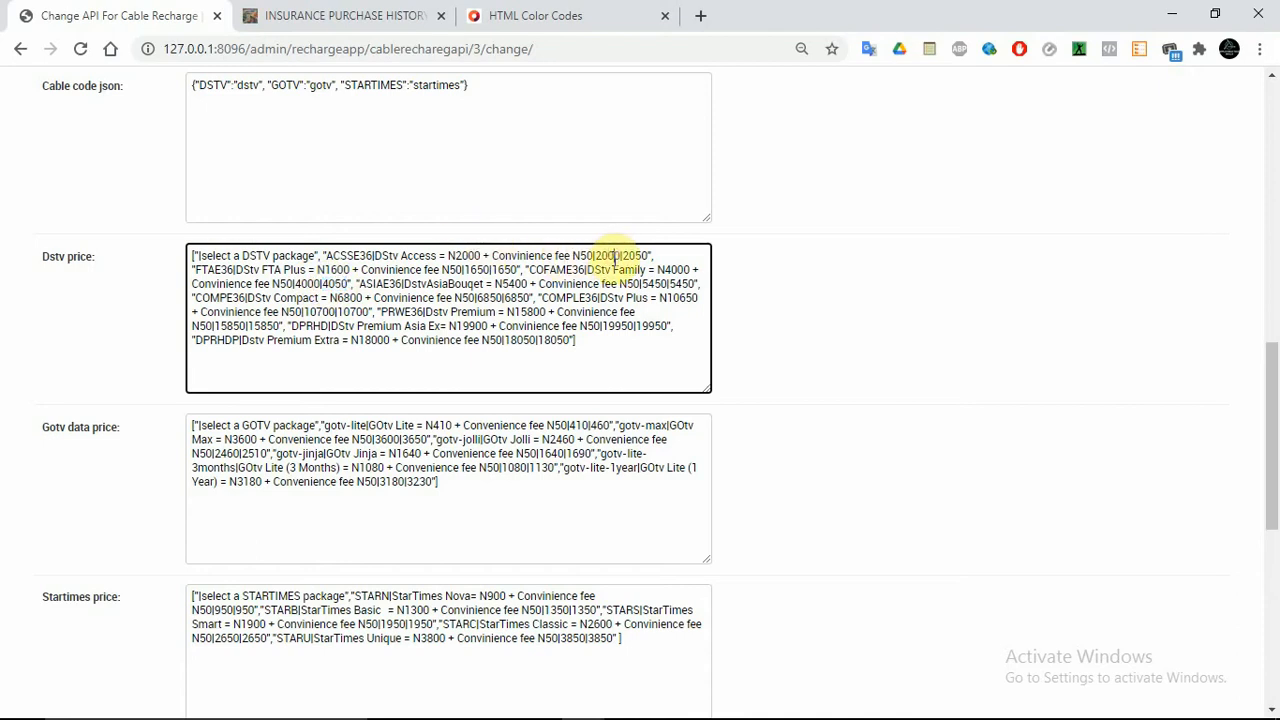
pyautogui.write('0')
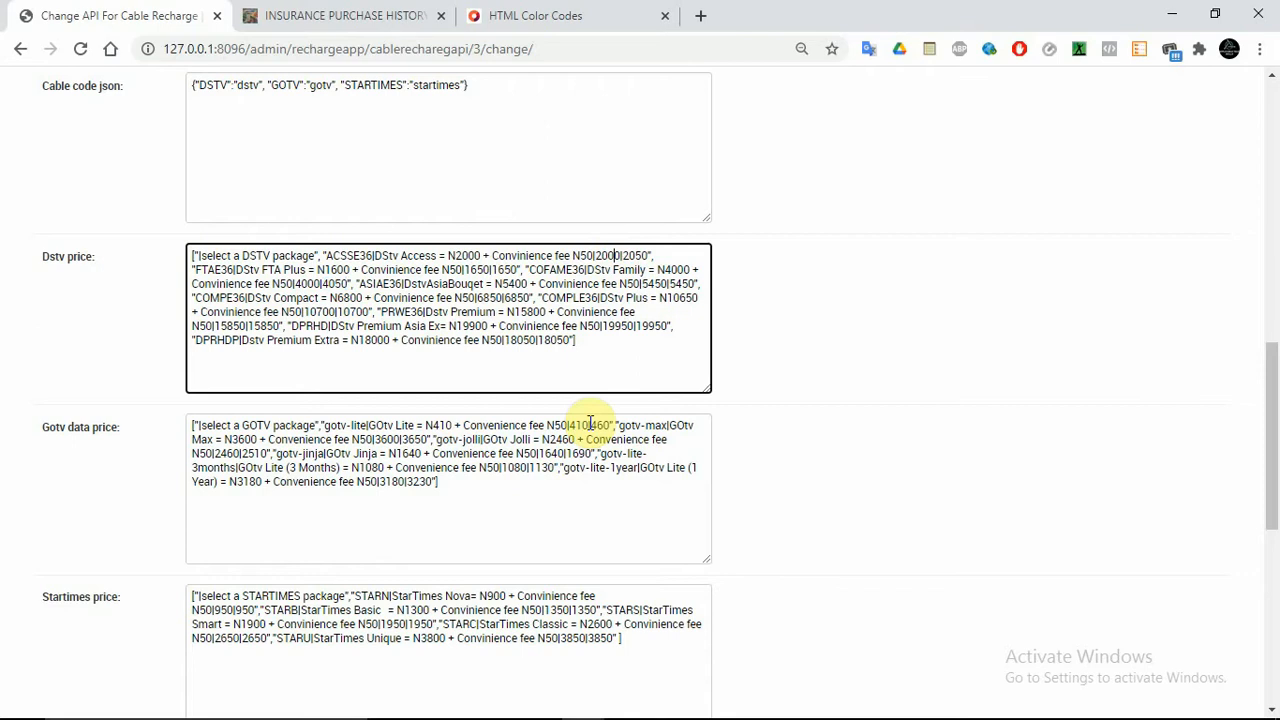
# Review the GOtv Lite prices in the Gotv data price list and scroll down to Res params
pyautogui.click(494, 439)
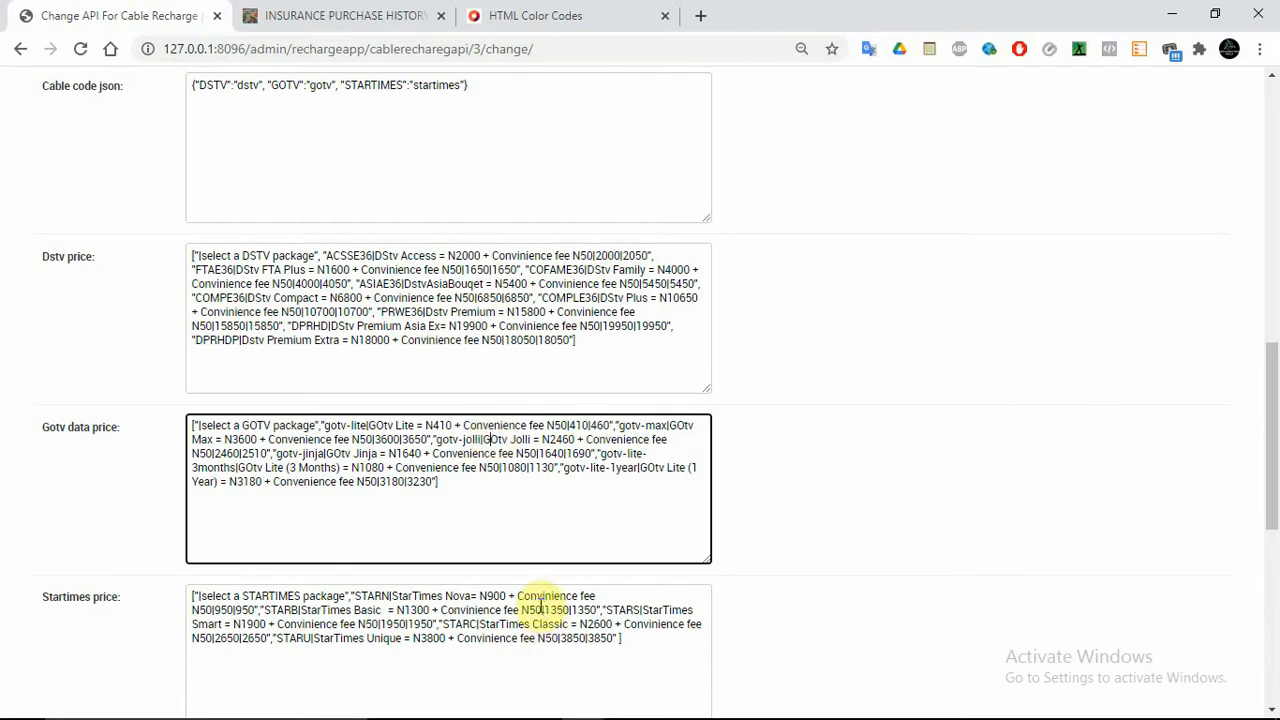
pyautogui.click(553, 487)
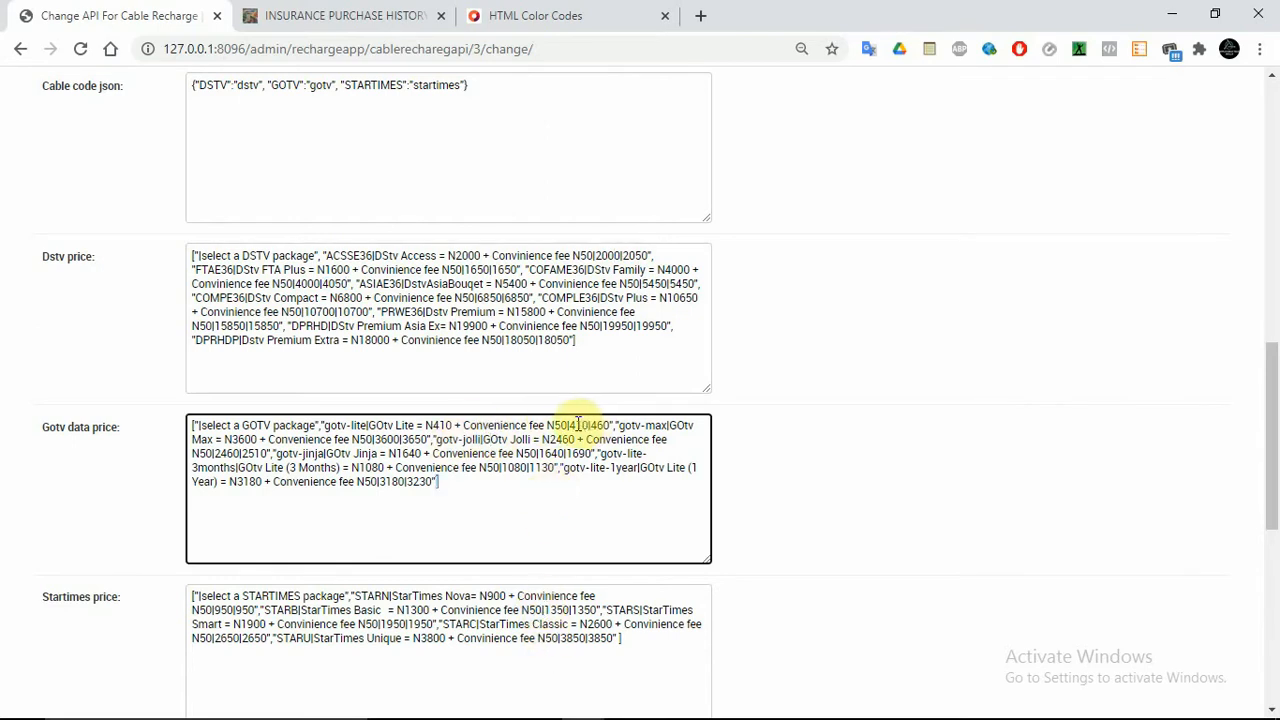
pyautogui.moveTo(575, 425); pyautogui.dragTo(600, 425)
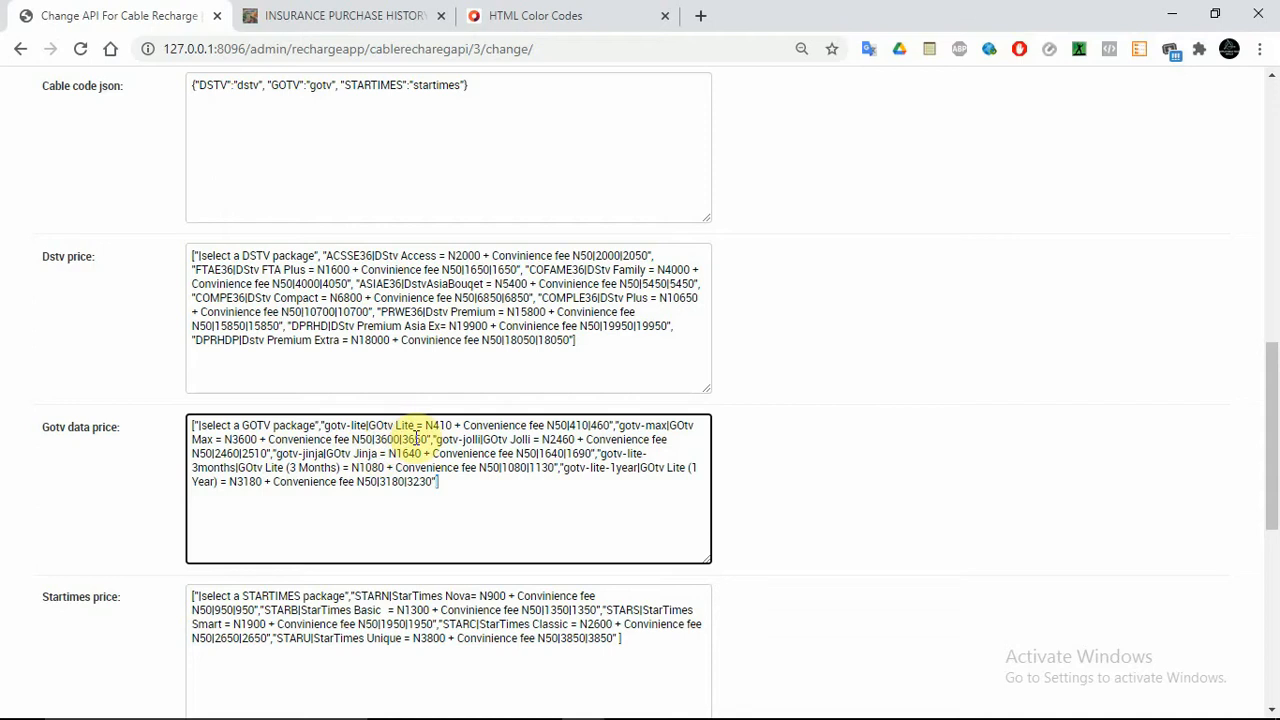
pyautogui.moveTo(1271, 357); pyautogui.dragTo(1144, 556)
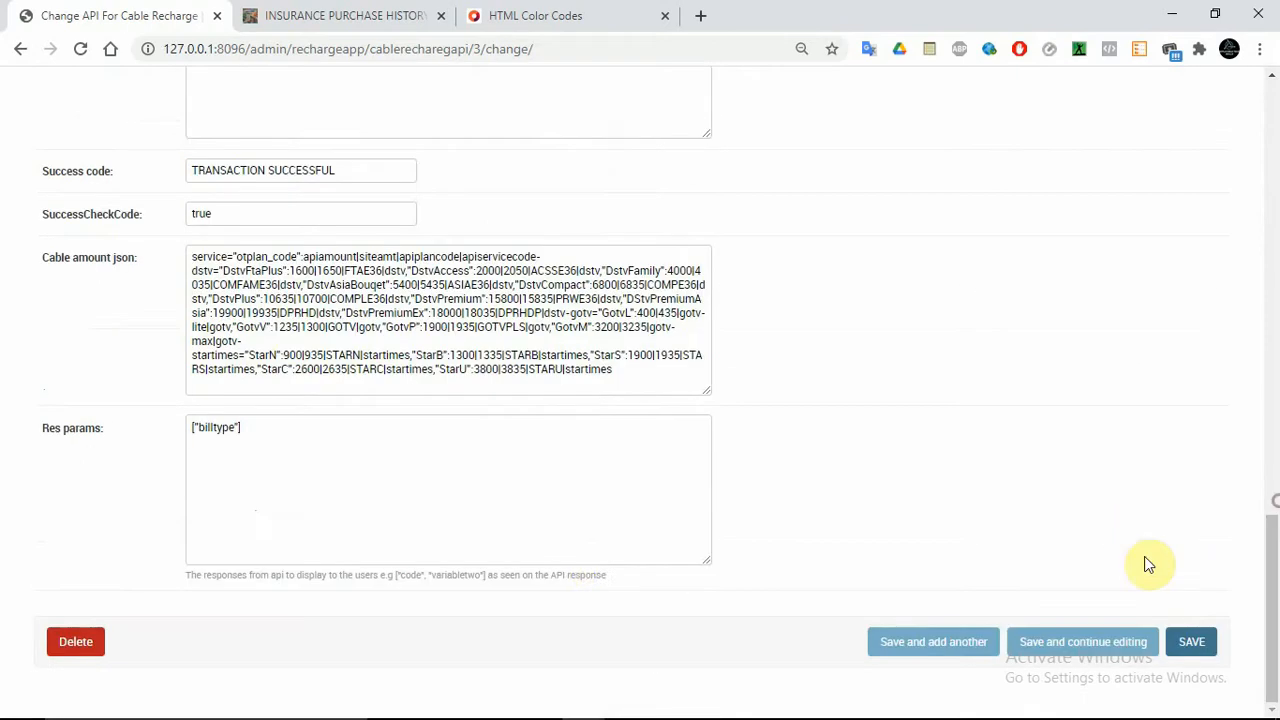
# Place the caret at the end of the Res params list, then switch to the HTML Color Codes tab
pyautogui.click(364, 502)
pyautogui.click(364, 502)
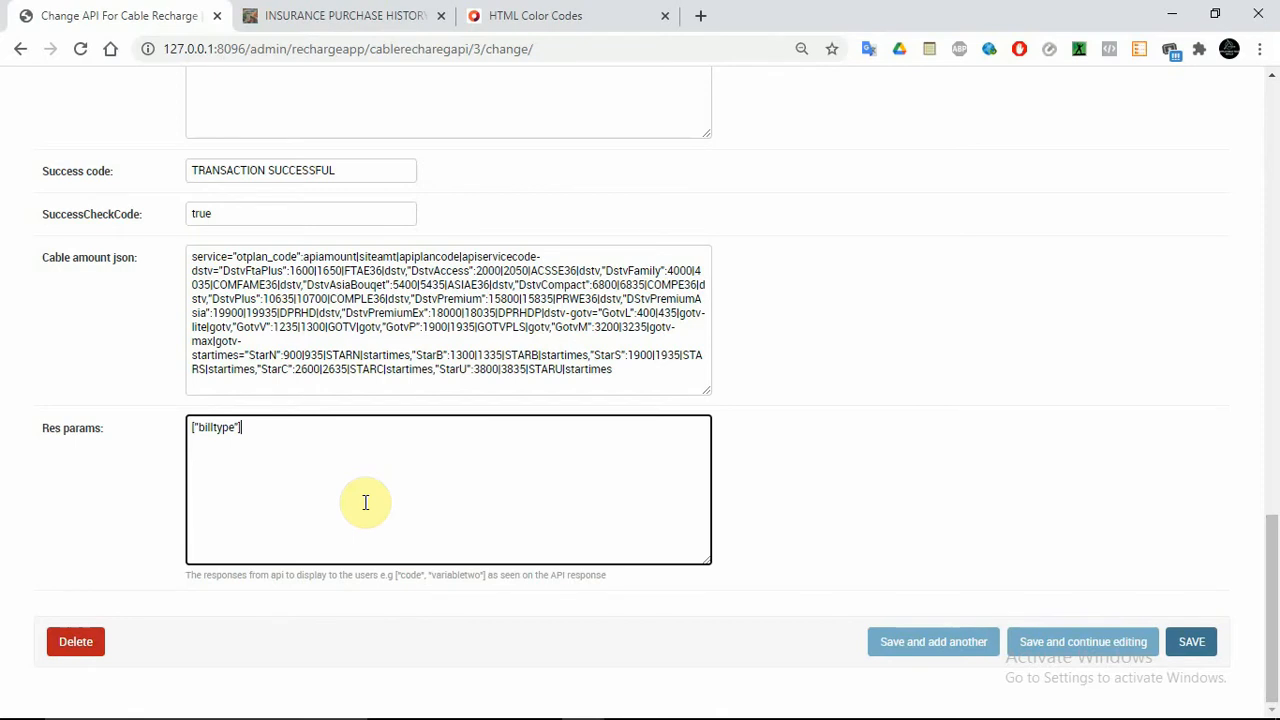
pyautogui.click(528, 15)
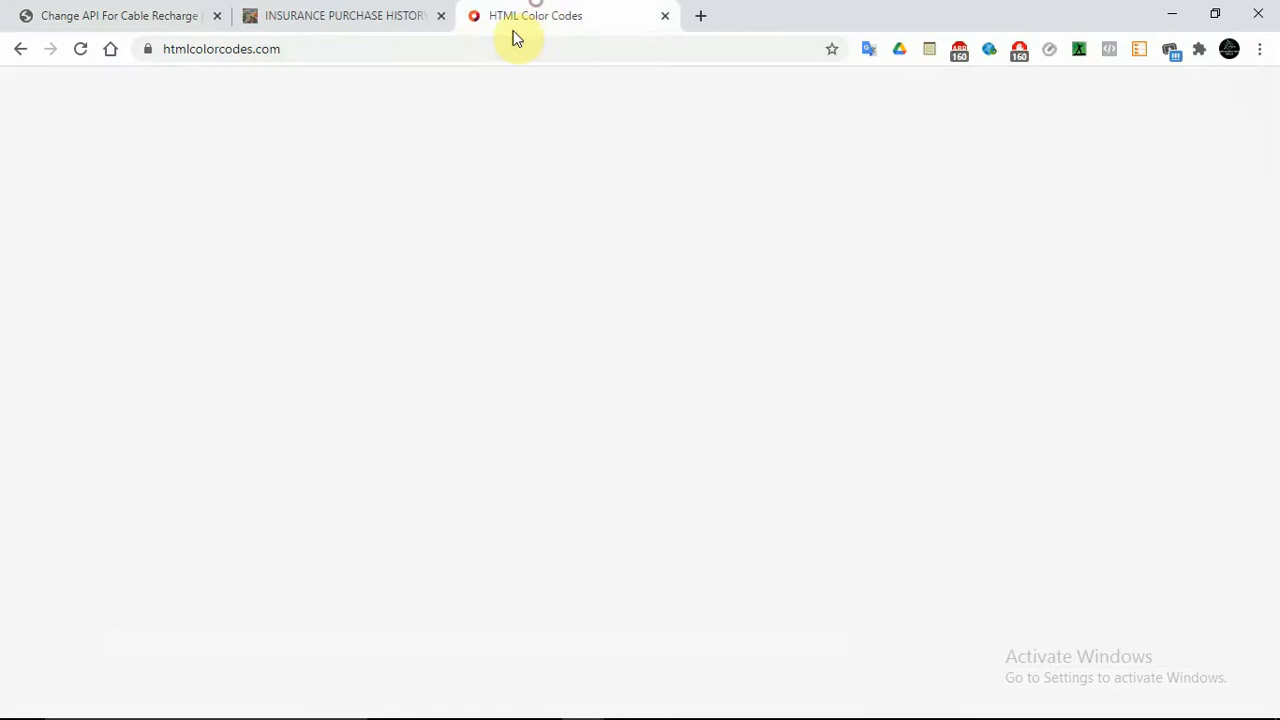
# Load vtpass.com/documentation and open GOTV Subscription API under the TV Subscription API section
pyautogui.doubleClick(473, 49)
pyautogui.hotkey('ctrl', 'a')
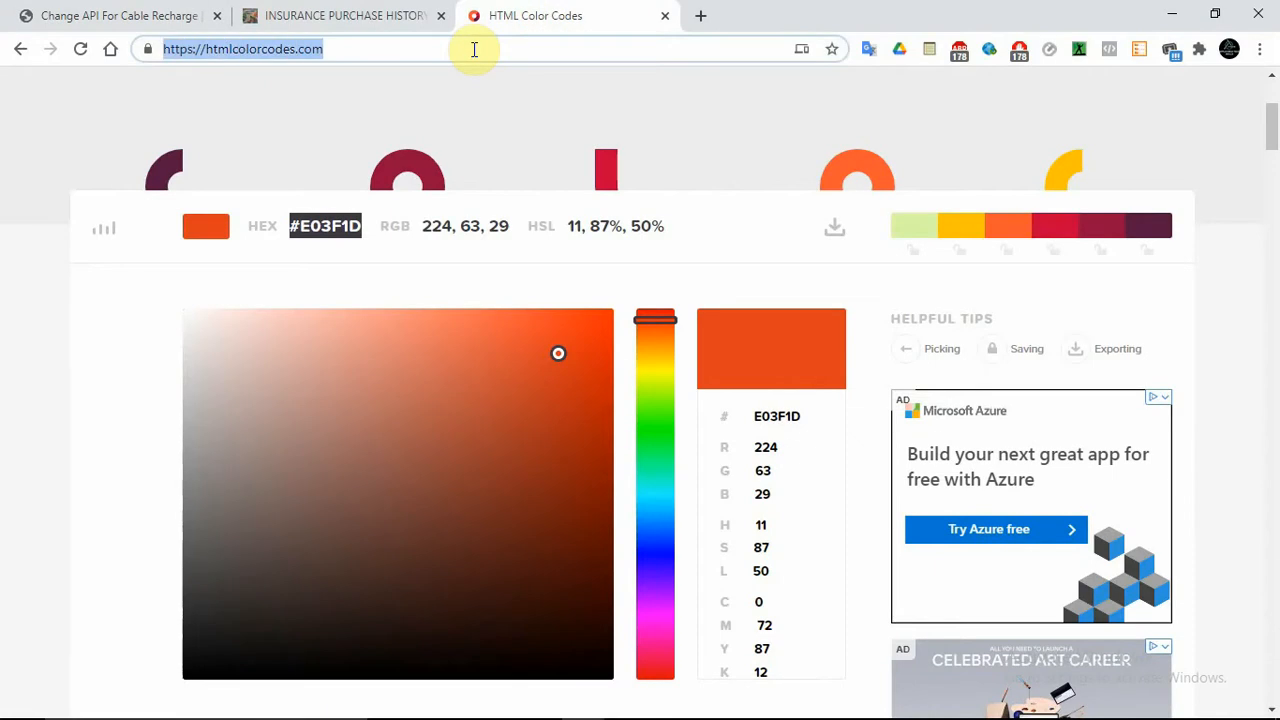
pyautogui.write('vtp')
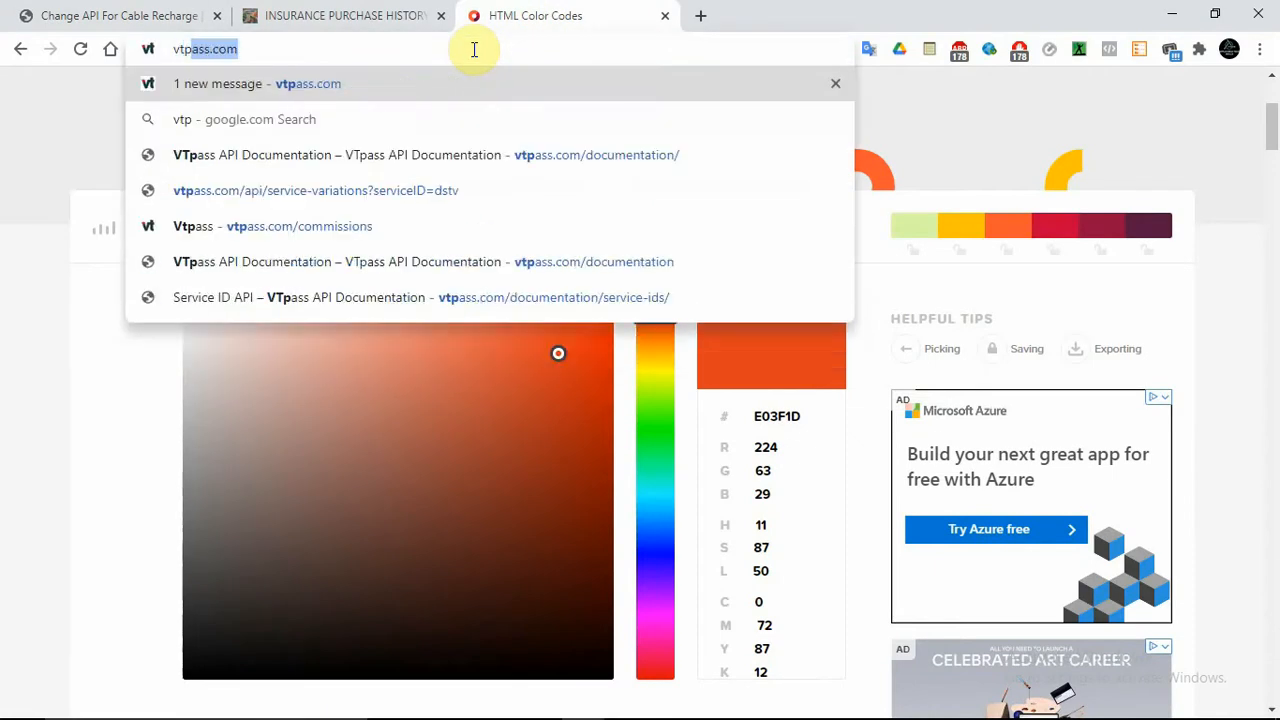
pyautogui.press('Down')
pyautogui.press('Down')
pyautogui.press('Down')
pyautogui.press('Down')
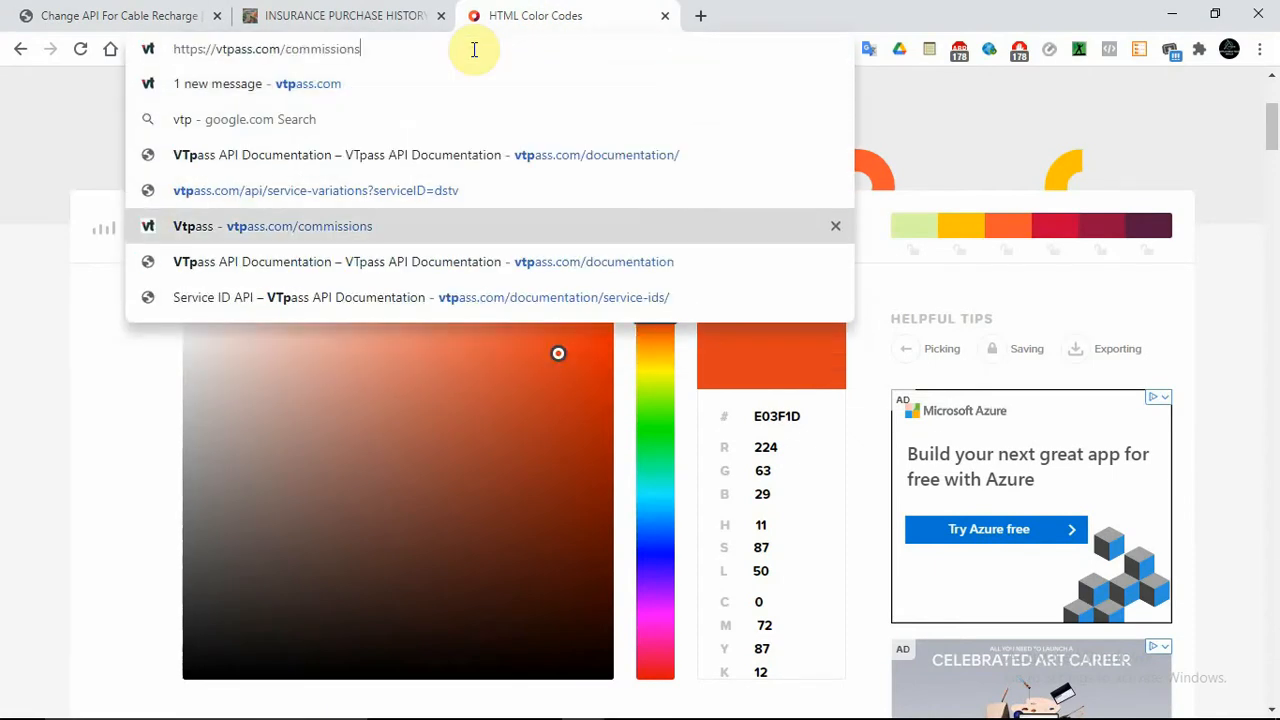
pyautogui.press('Down')
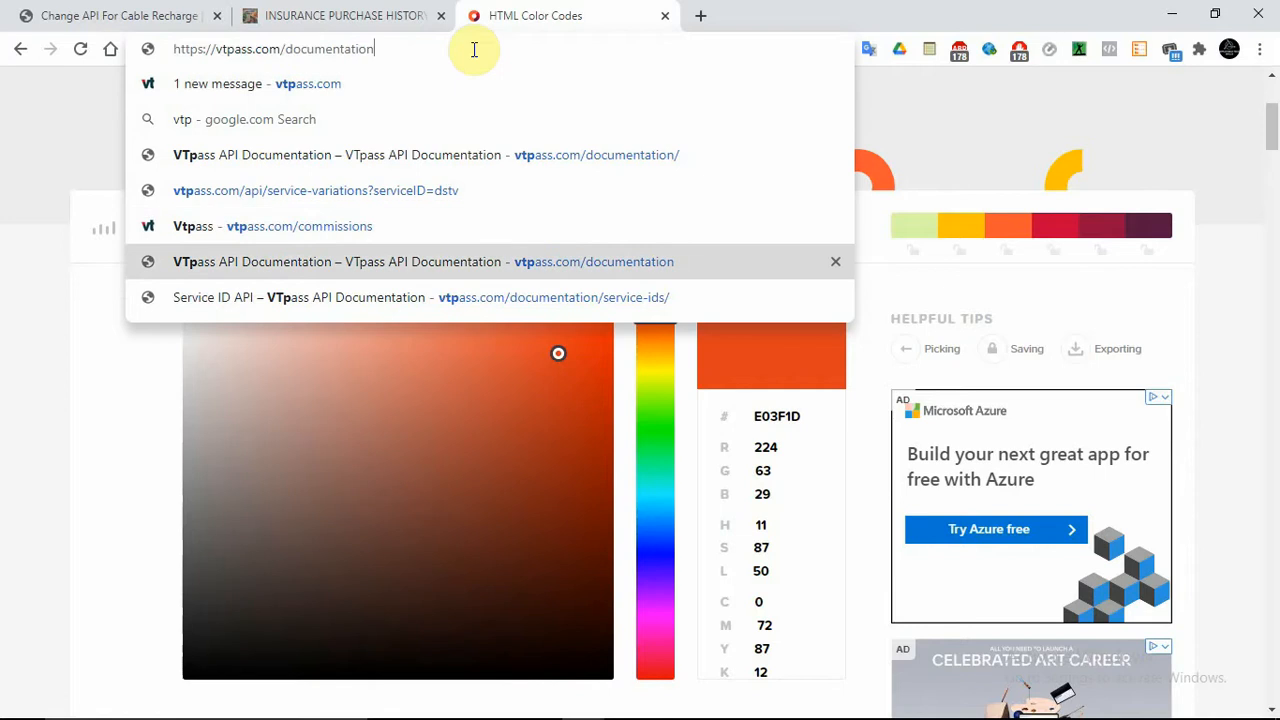
pyautogui.press('Return')
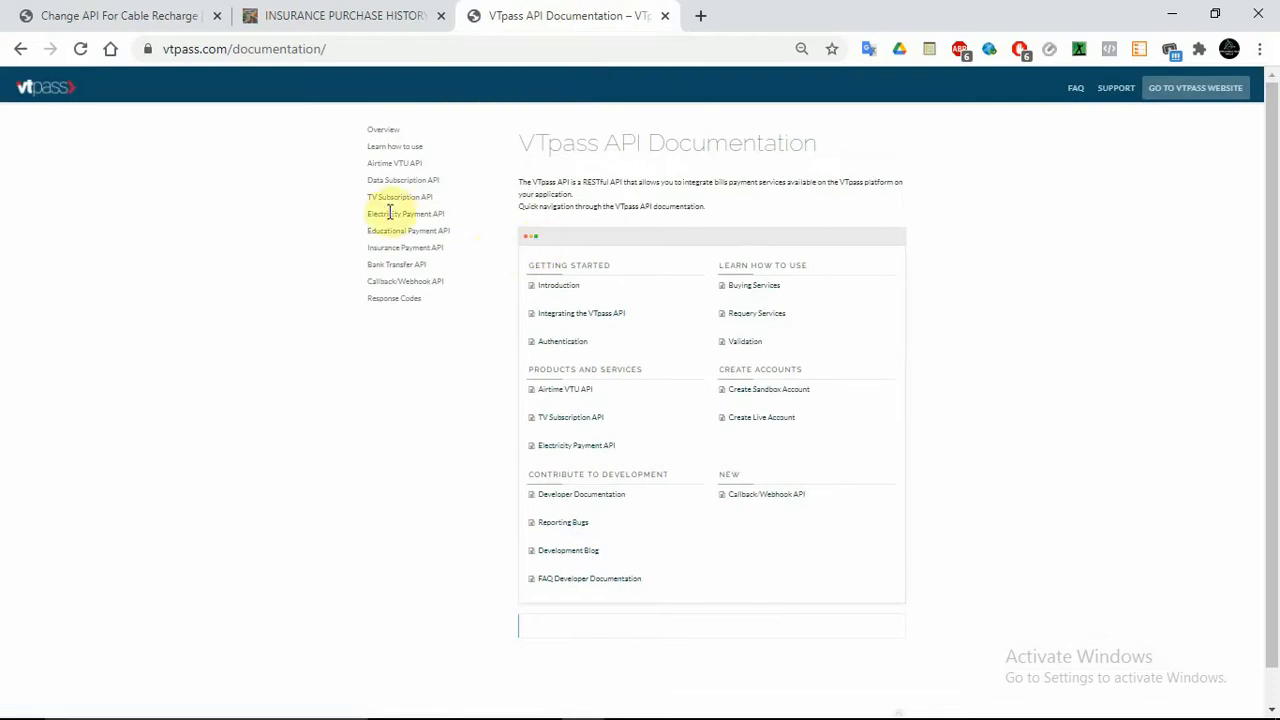
pyautogui.click(389, 197)
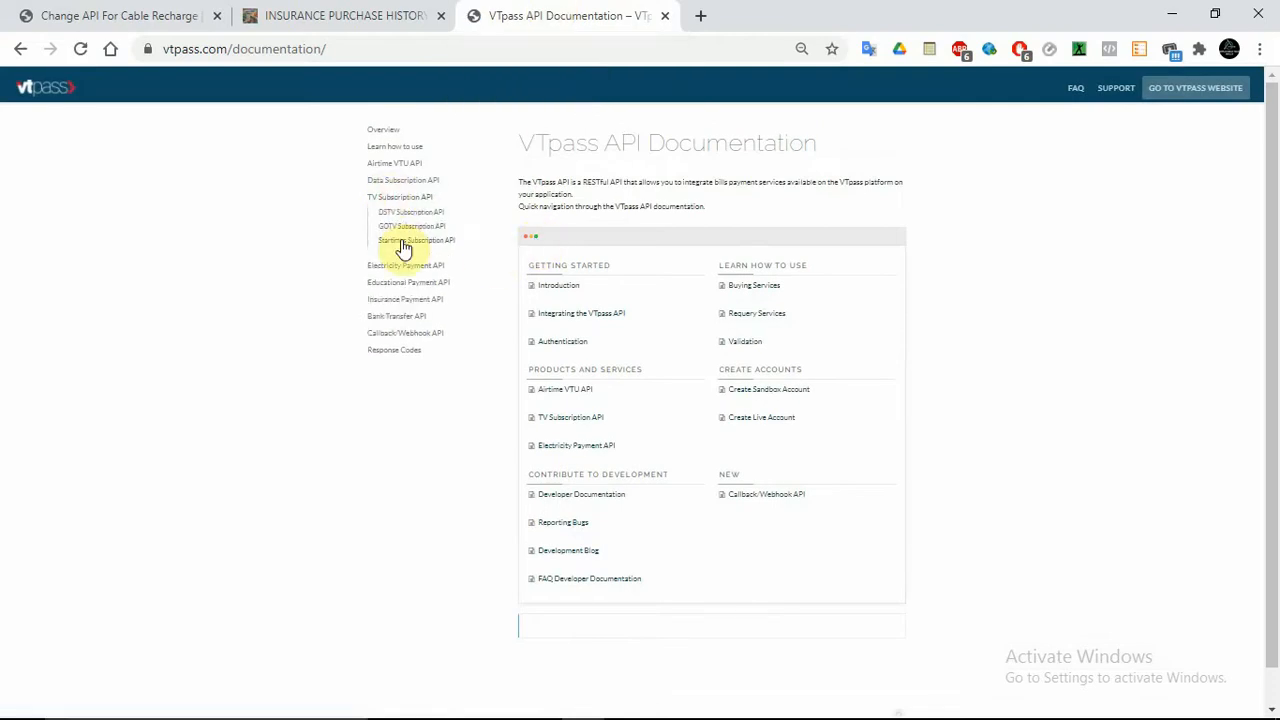
pyautogui.click(397, 229)
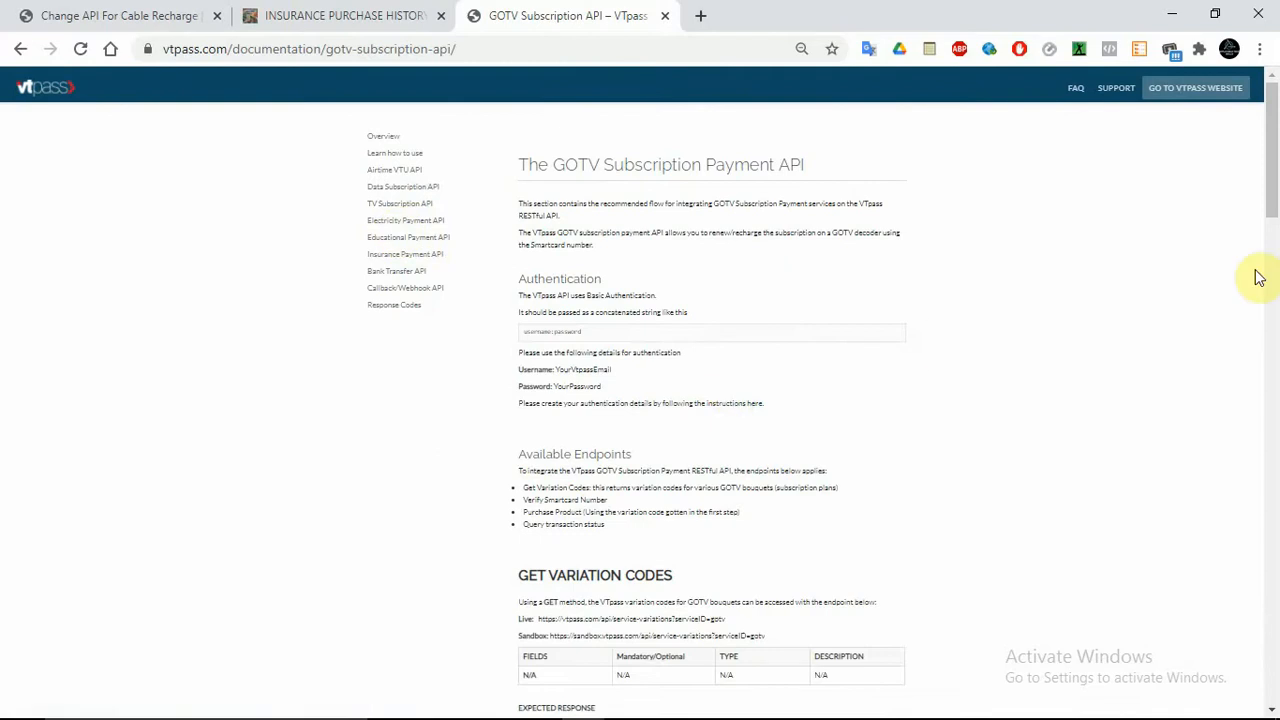
# Copy the field name 'type' from the GOTV expected response sample and return to the cable recharge form
pyautogui.moveTo(1274, 205); pyautogui.dragTo(1267, 601)
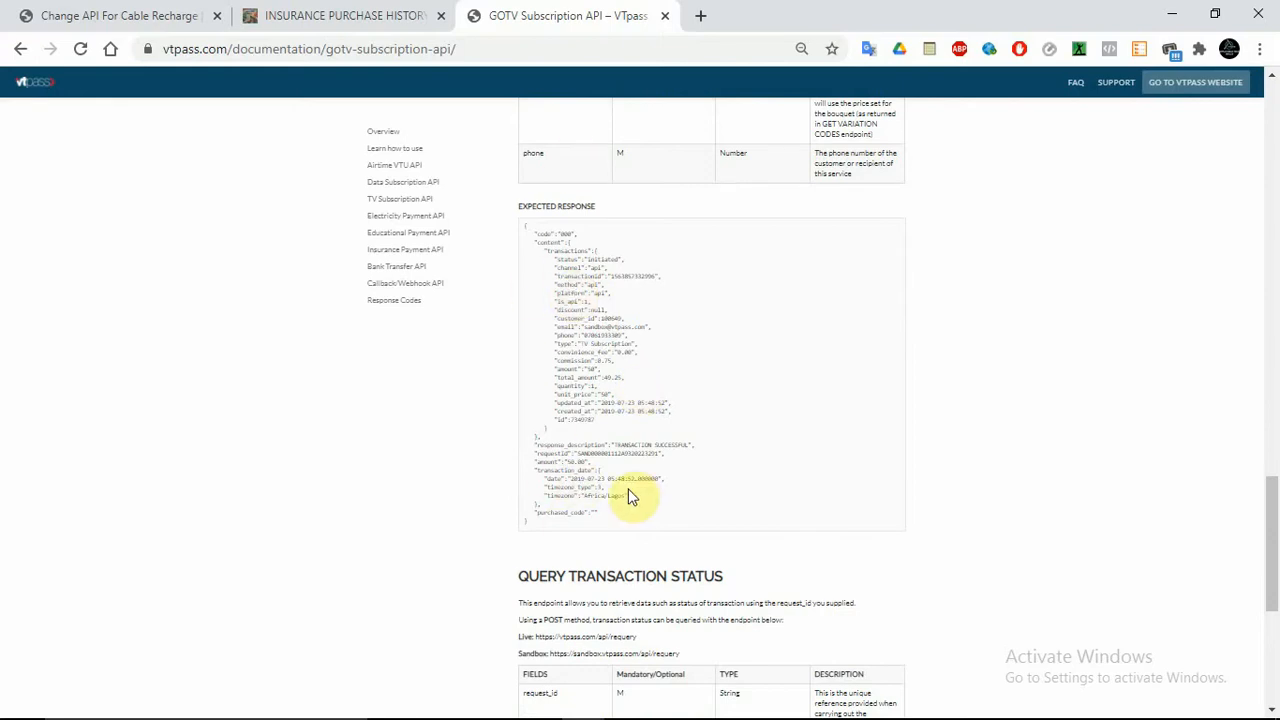
pyautogui.doubleClick(565, 344)
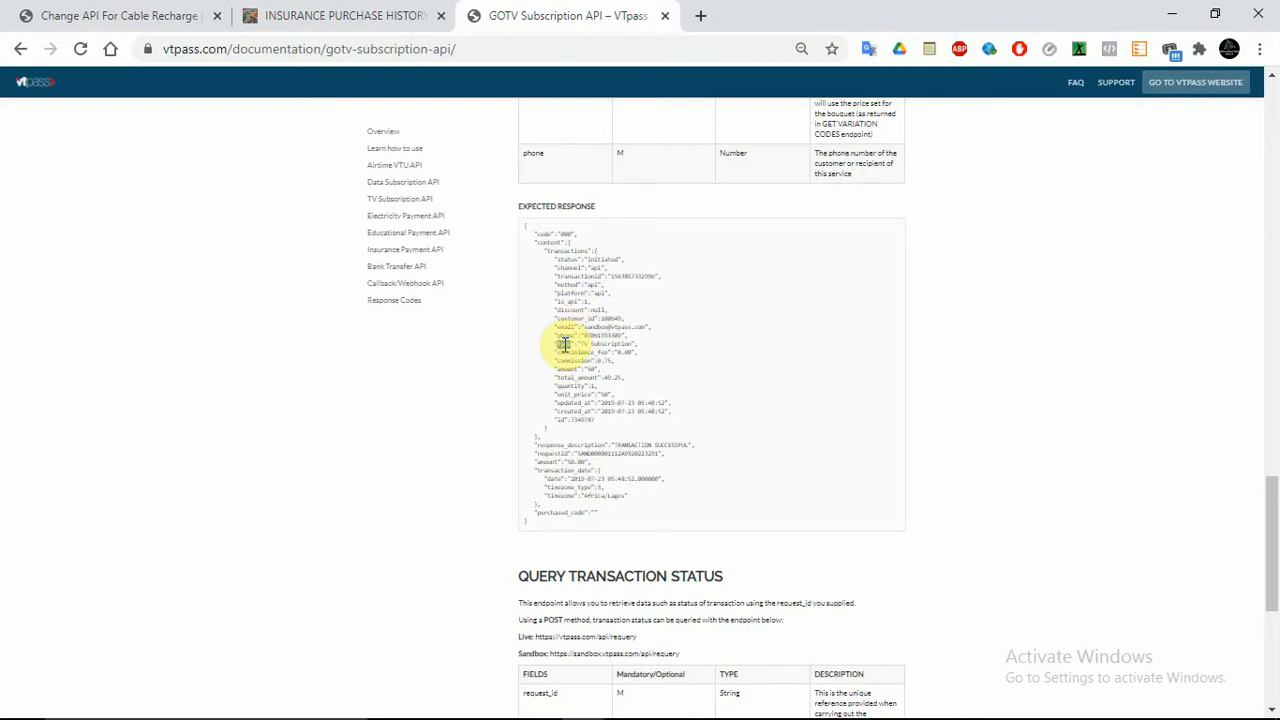
pyautogui.rightClick(564, 347)
pyautogui.click(583, 356)
pyautogui.click(130, 17)
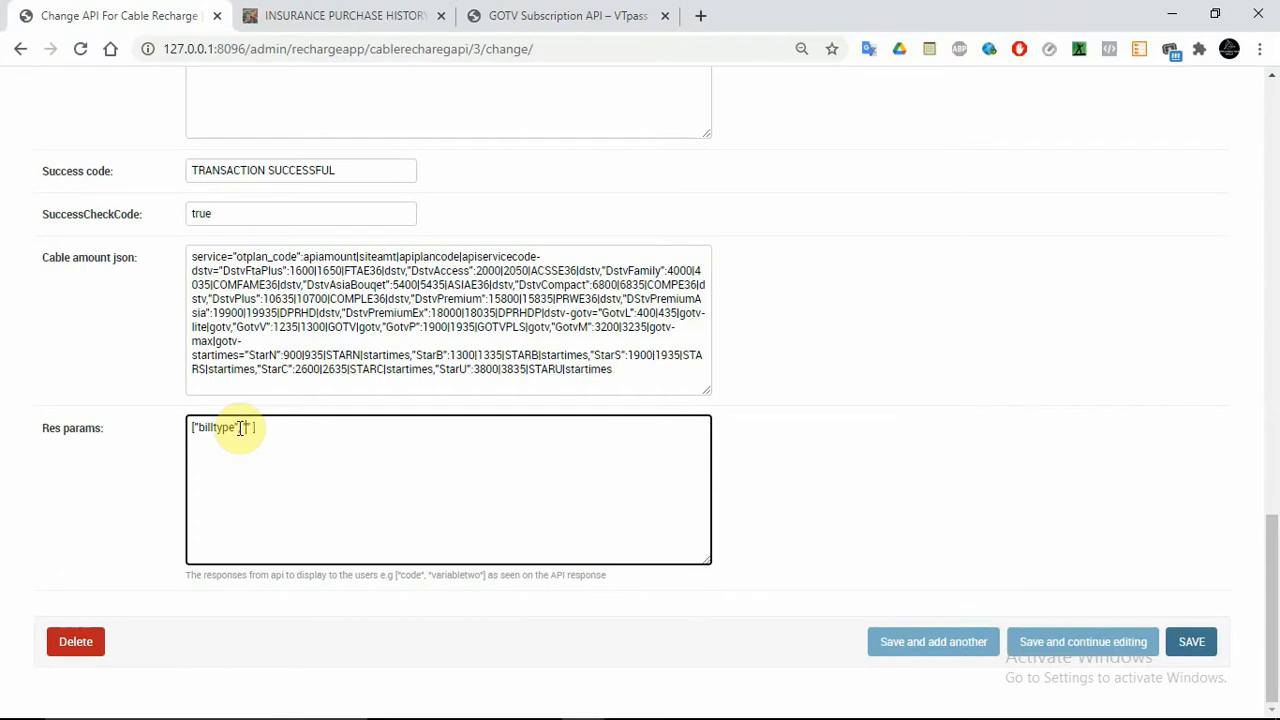
# Paste 'type' into Res params and add 'date' taken from the GOTV sample response
pyautogui.hotkey('ctrl', 'v')
pyautogui.moveTo(705, 708)
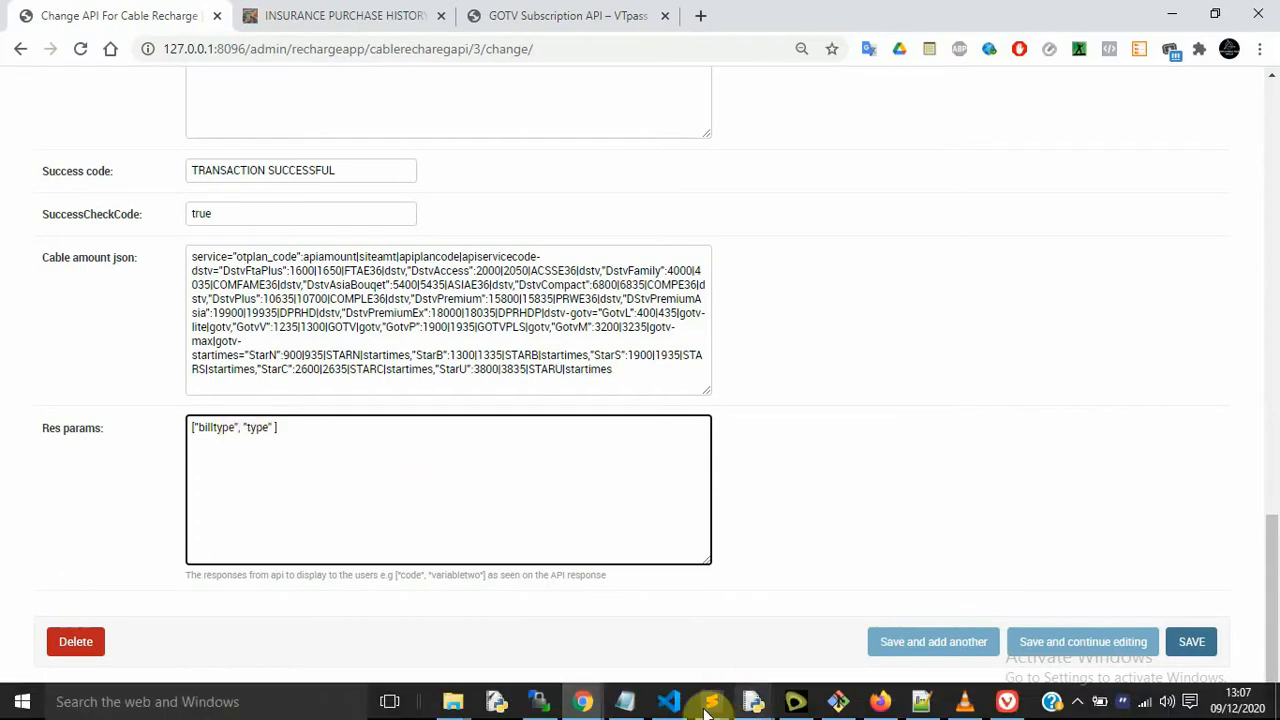
pyautogui.click(565, 15)
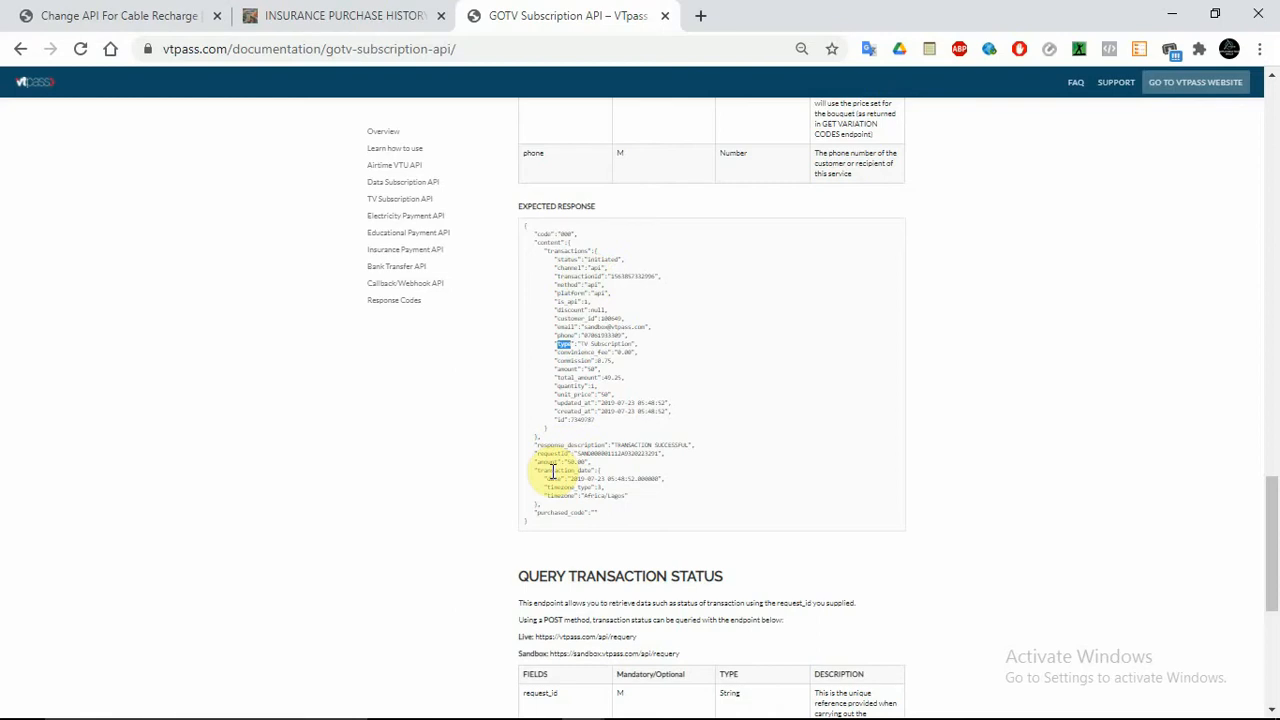
pyautogui.click(554, 480)
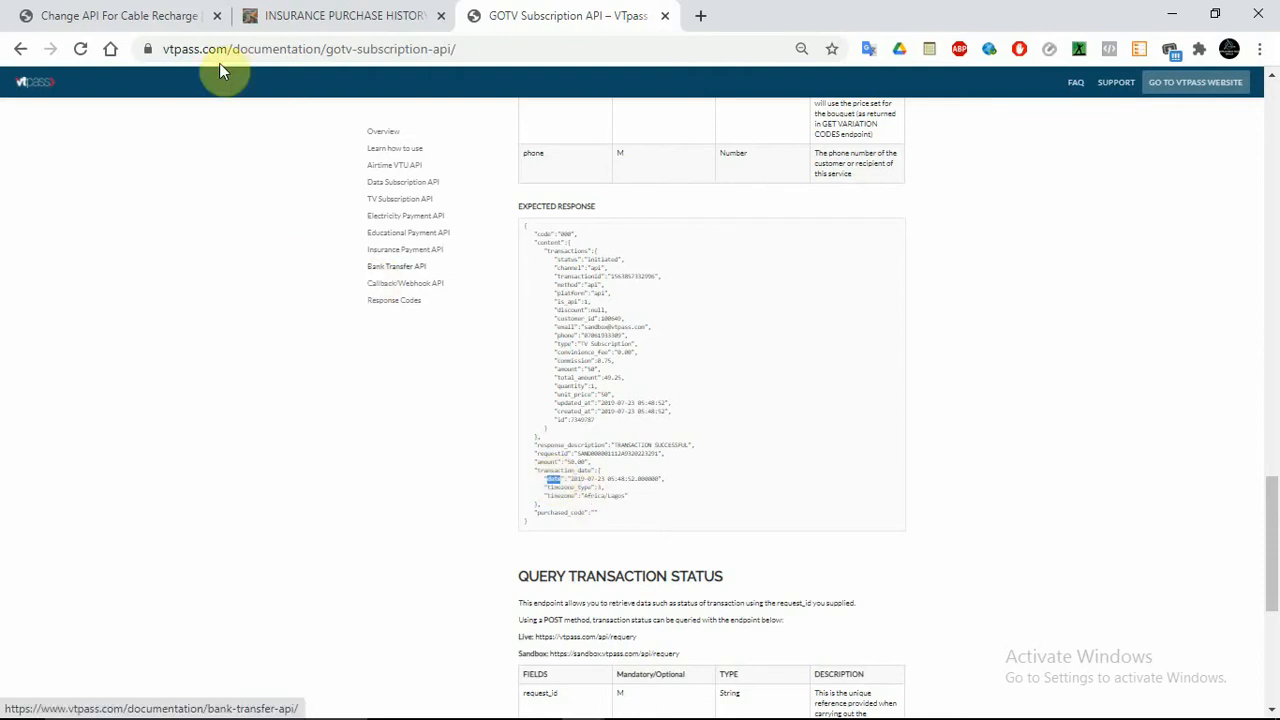
pyautogui.click(145, 12)
pyautogui.write('"billtype", "type",')
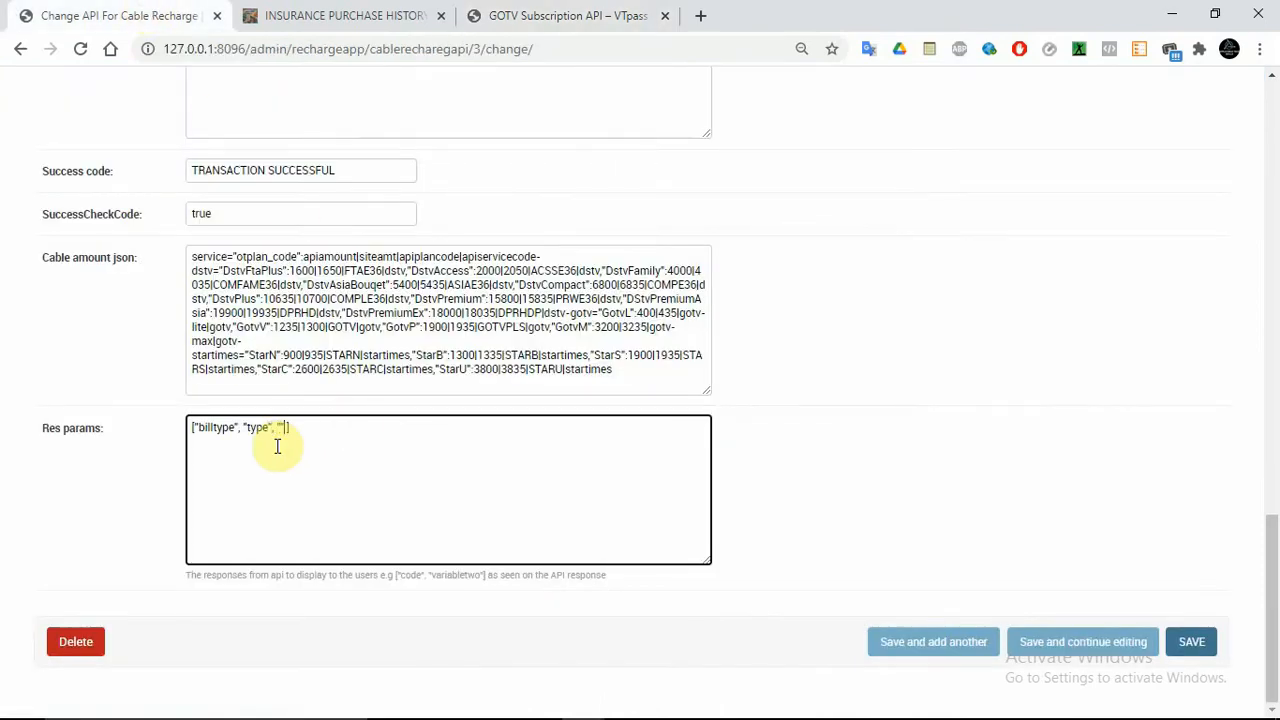
pyautogui.write(', "date')
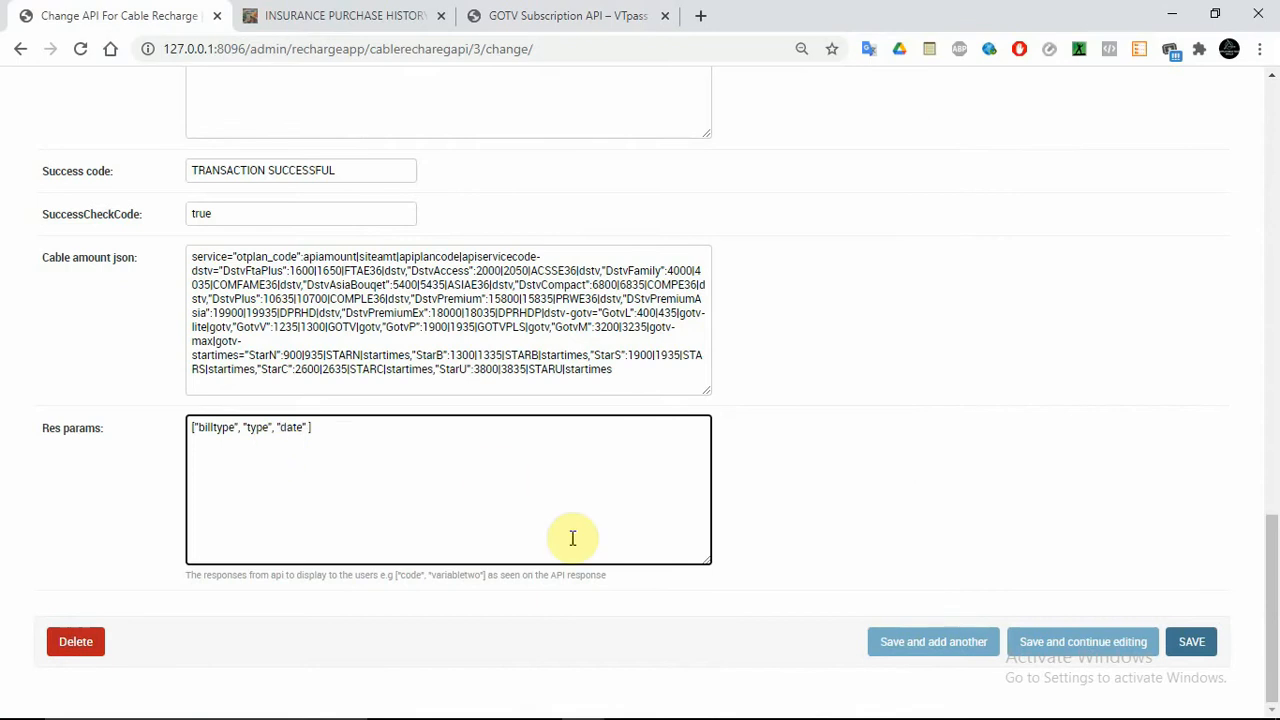
# Add 'transactionId' from the documentation sample to Res params and save, continuing to edit
pyautogui.click(340, 12)
pyautogui.click(533, 10)
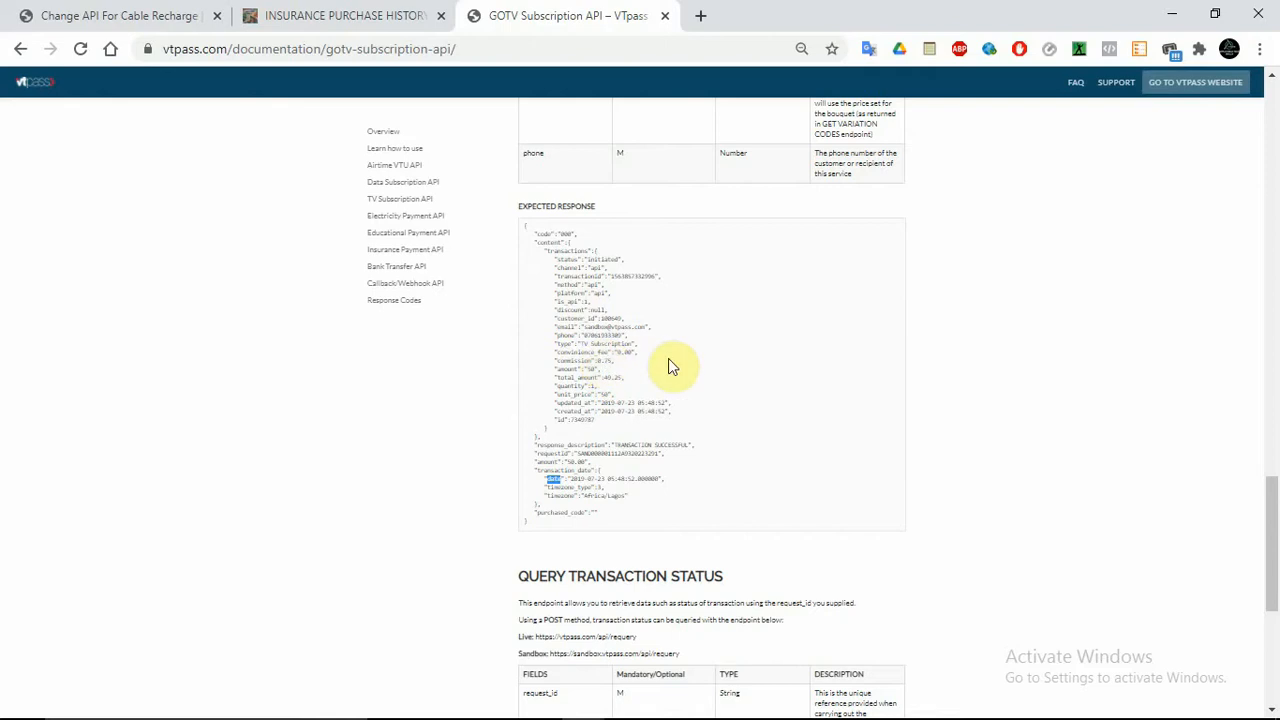
pyautogui.click(1036, 357)
pyautogui.scroll(-1, 1036, 357)
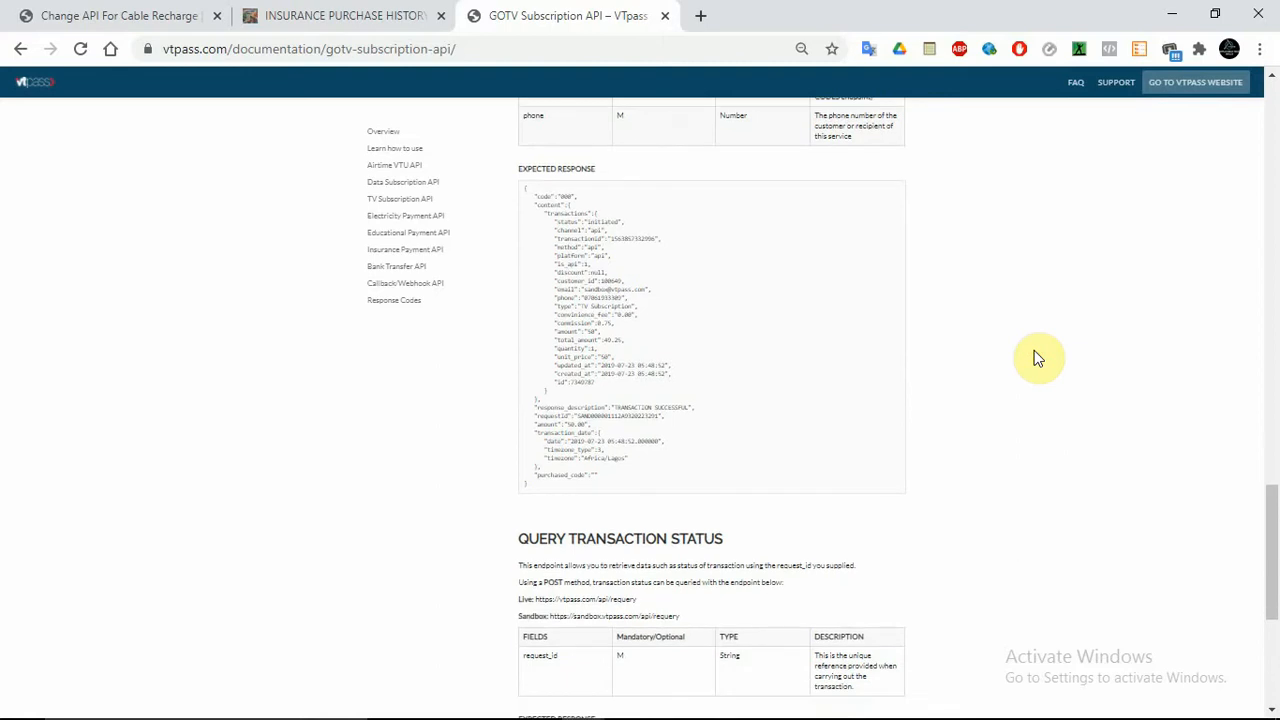
pyautogui.scroll(8, 1036, 357)
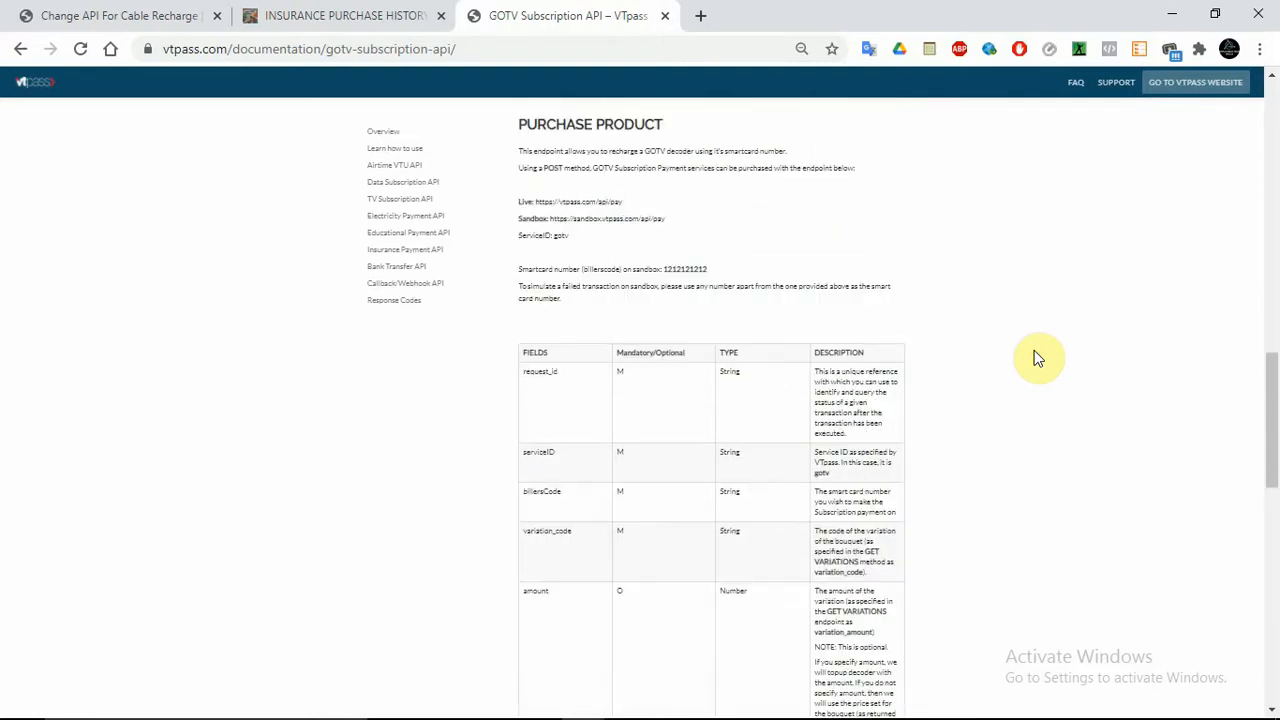
pyautogui.scroll(-8, 1036, 357)
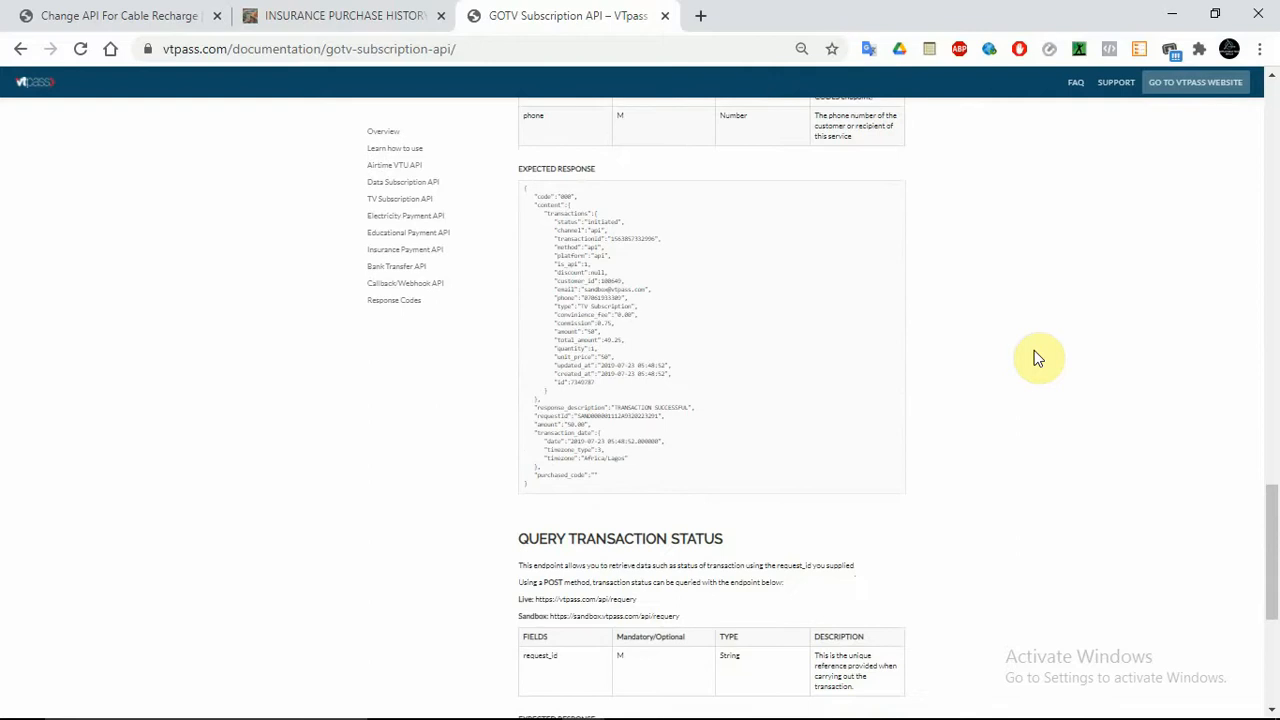
pyautogui.scroll(-1, 1037, 359)
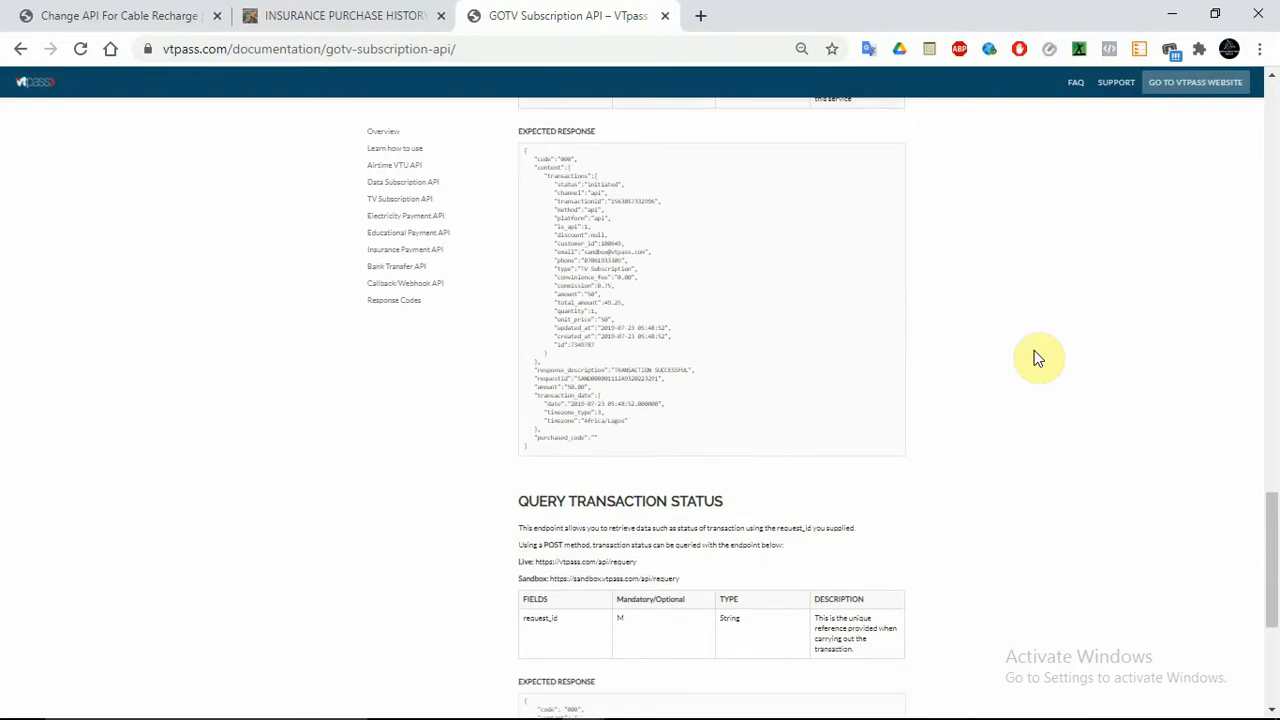
pyautogui.scroll(4, 1037, 359)
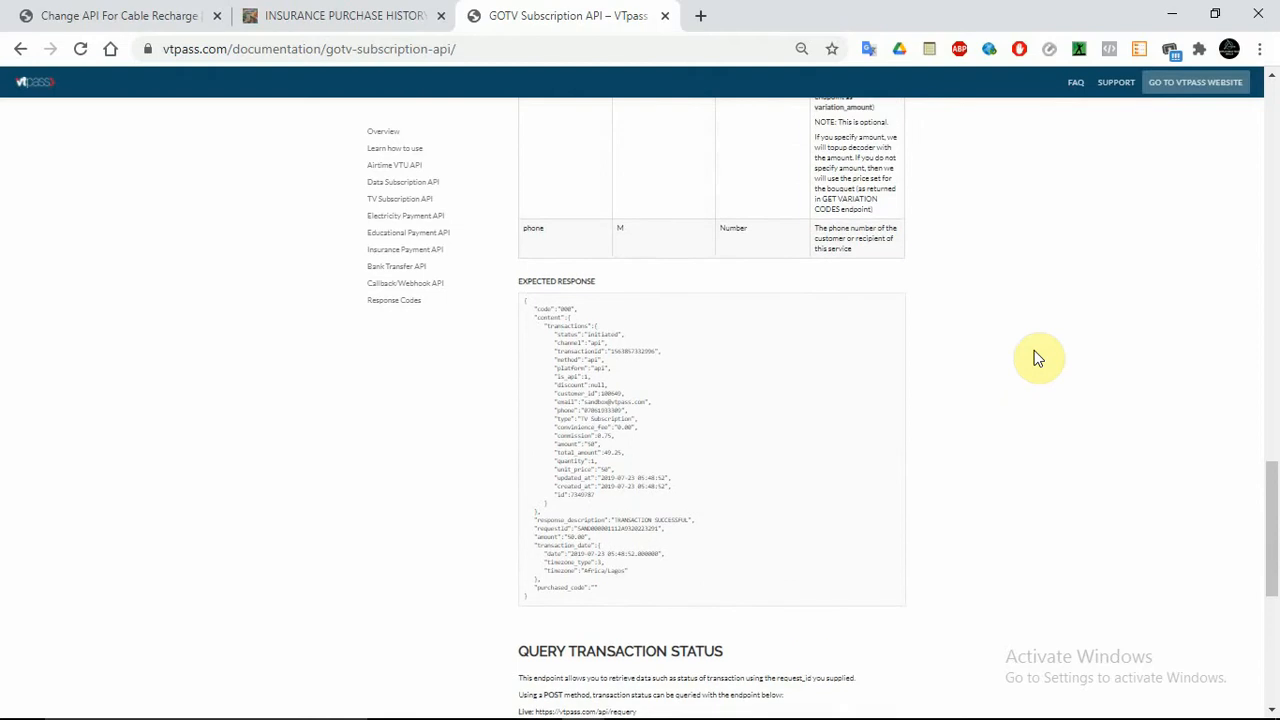
pyautogui.scroll(1, 1037, 359)
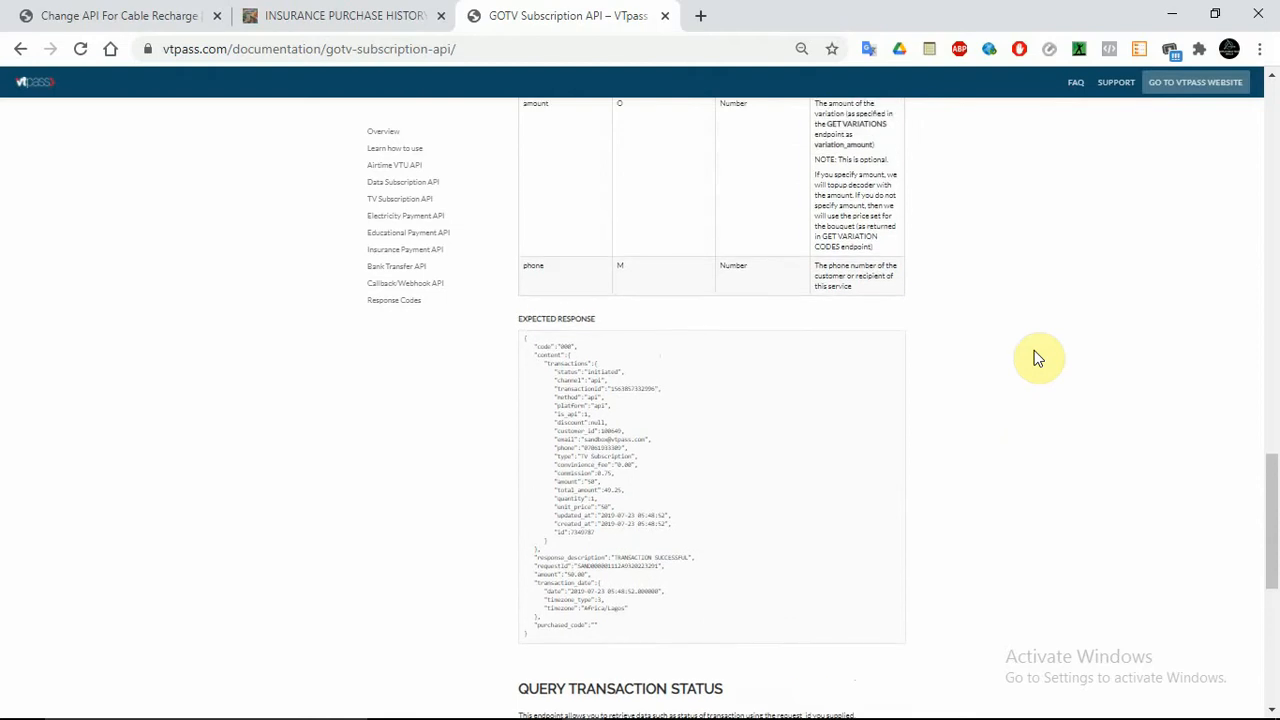
pyautogui.doubleClick(590, 388)
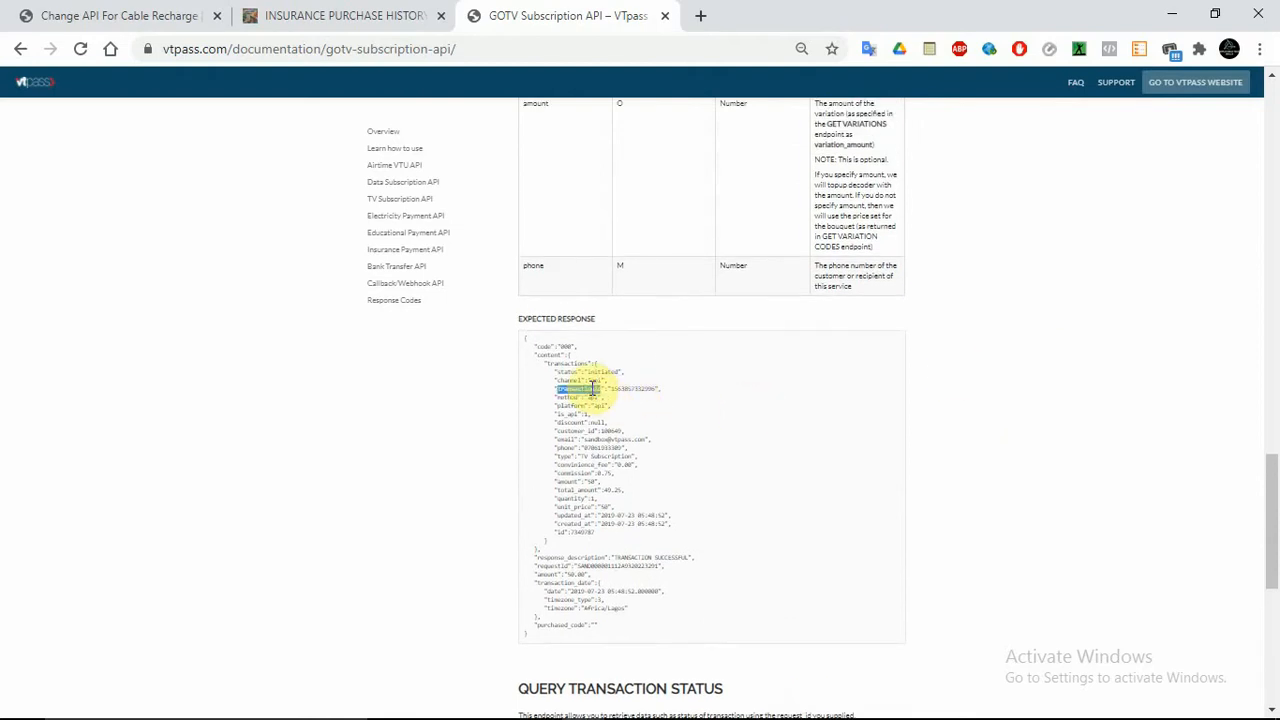
pyautogui.click(149, 12)
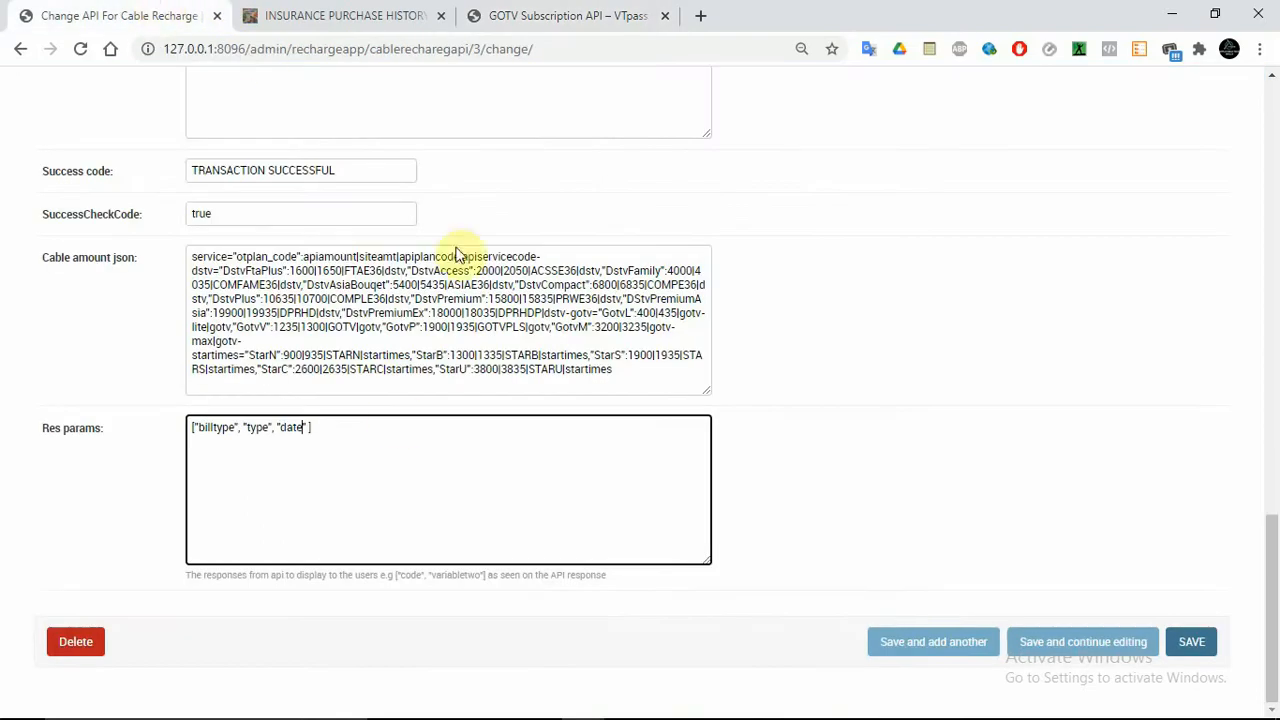
pyautogui.write('",')
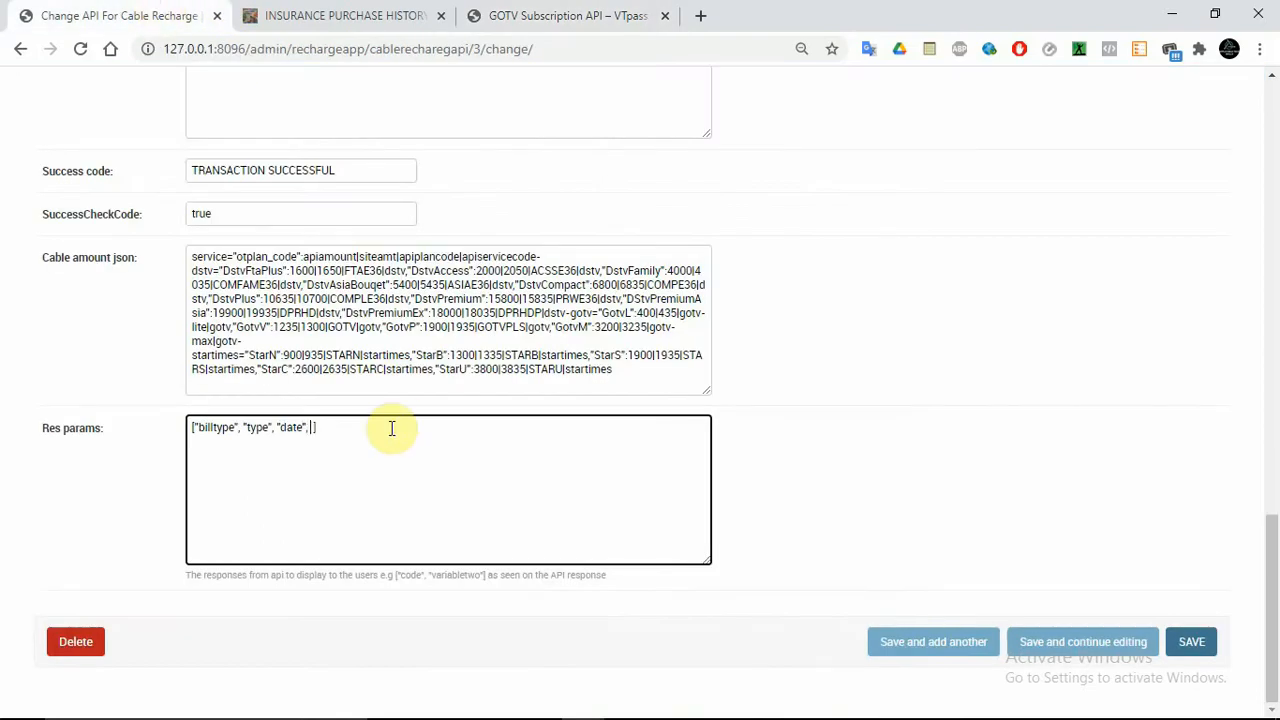
pyautogui.write(' "date", "transactionId')
pyautogui.click(1097, 648)
# On the customer dashboard, open Pay Bills > Transactions to list cable payments
pyautogui.click(355, 15)
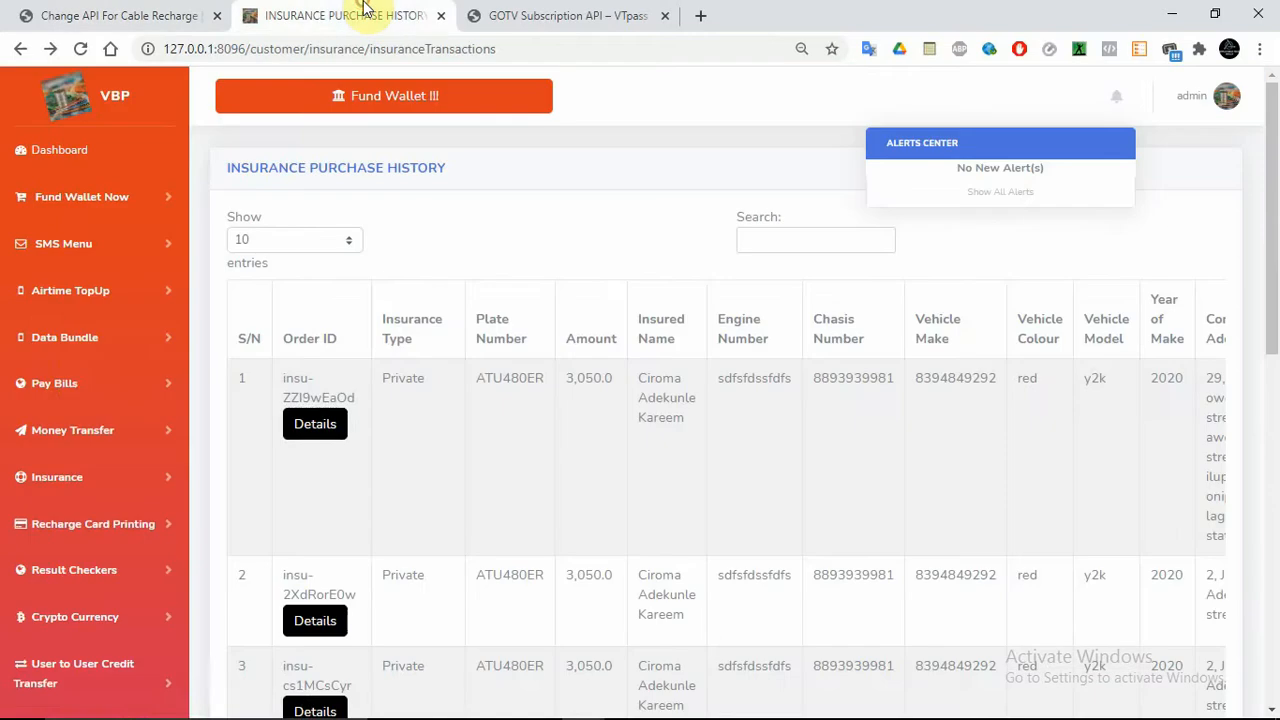
pyautogui.click(100, 383)
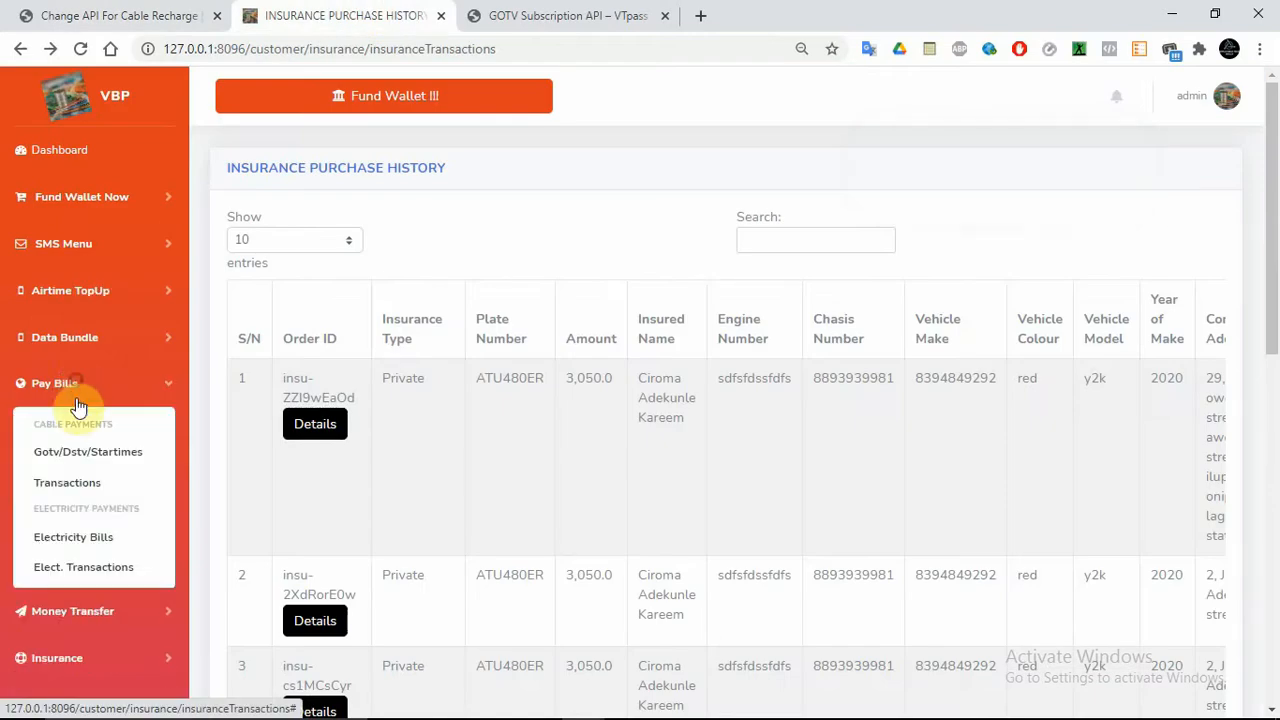
pyautogui.click(96, 490)
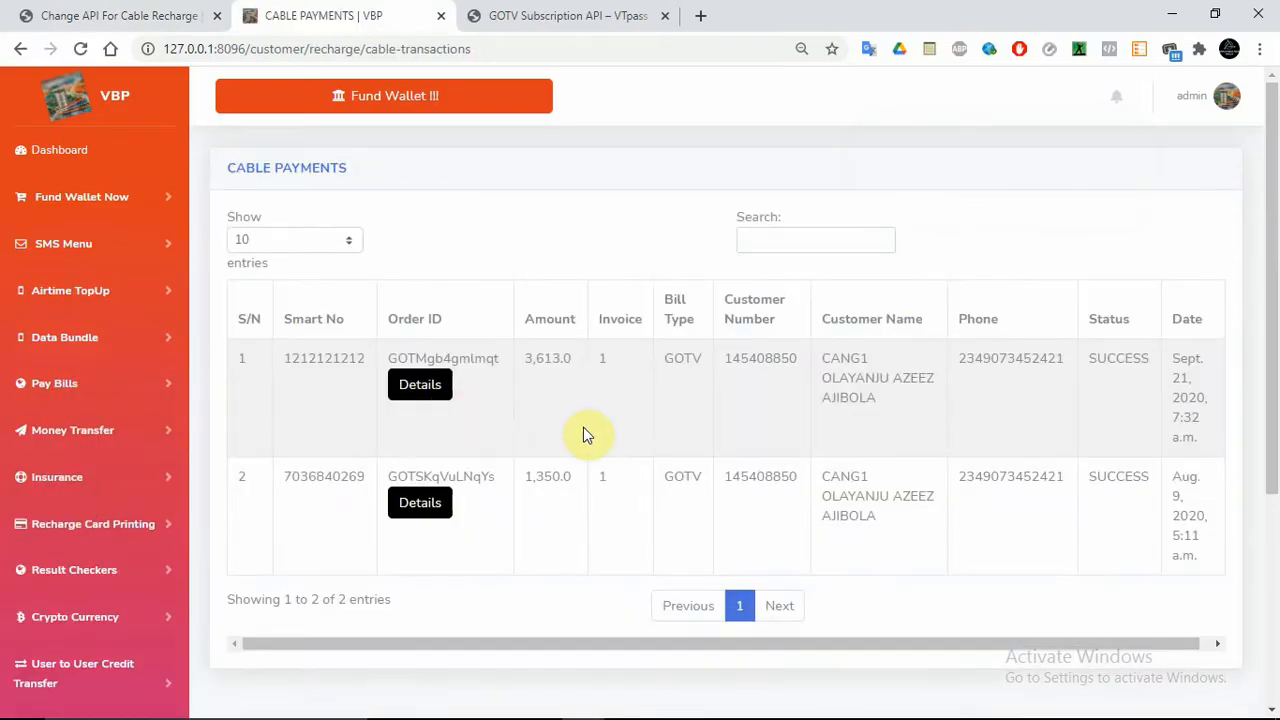
# Inspect the first and second cable payments' details, then return to the admin API form
pyautogui.click(408, 396)
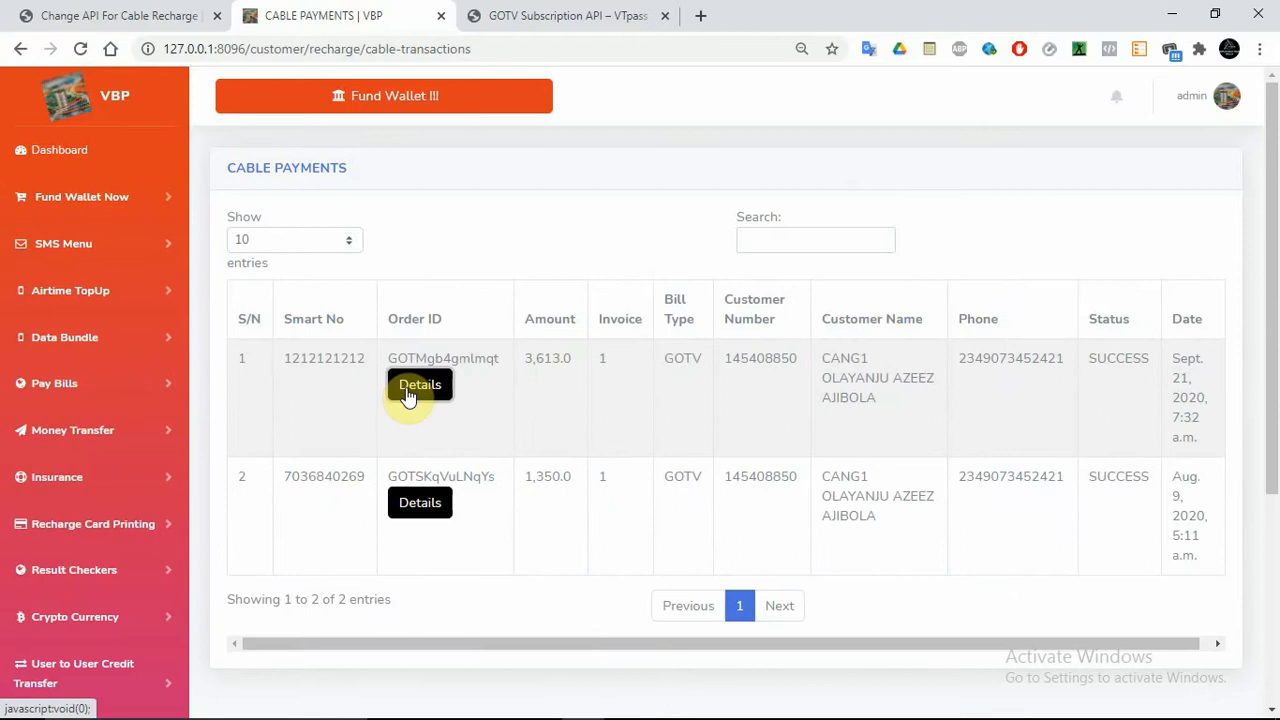
pyautogui.click(420, 506)
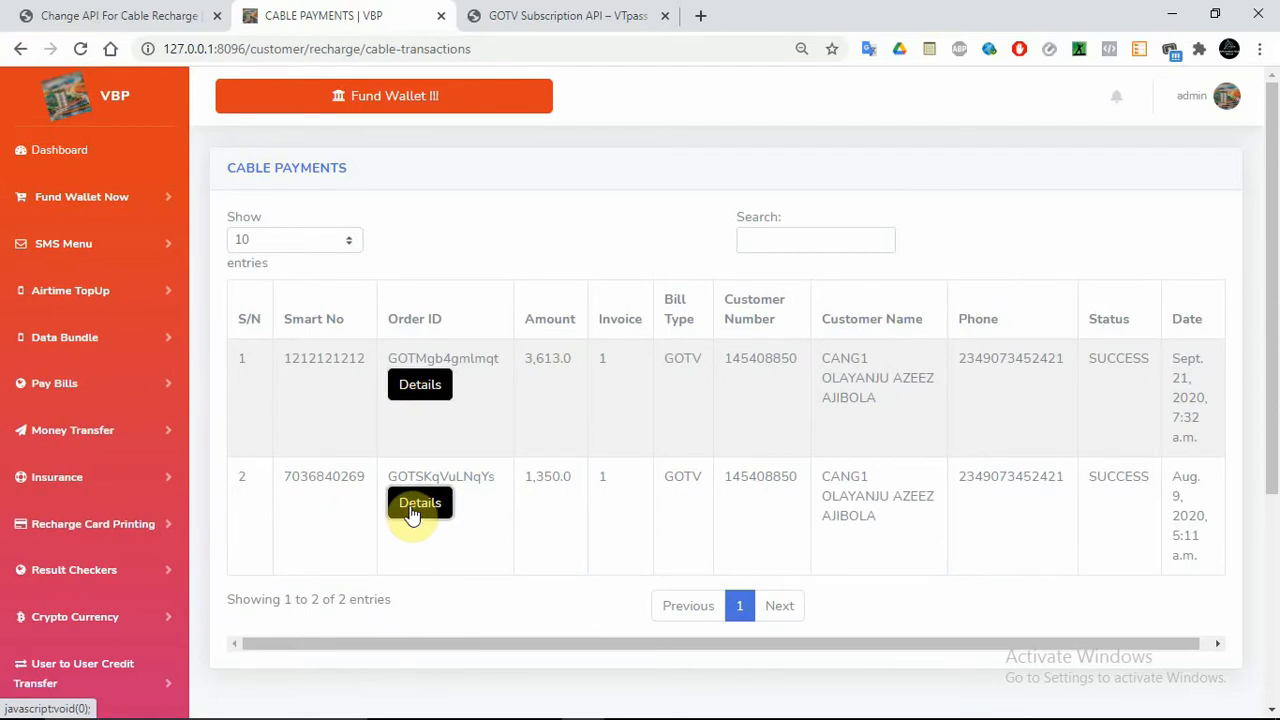
pyautogui.click(424, 396)
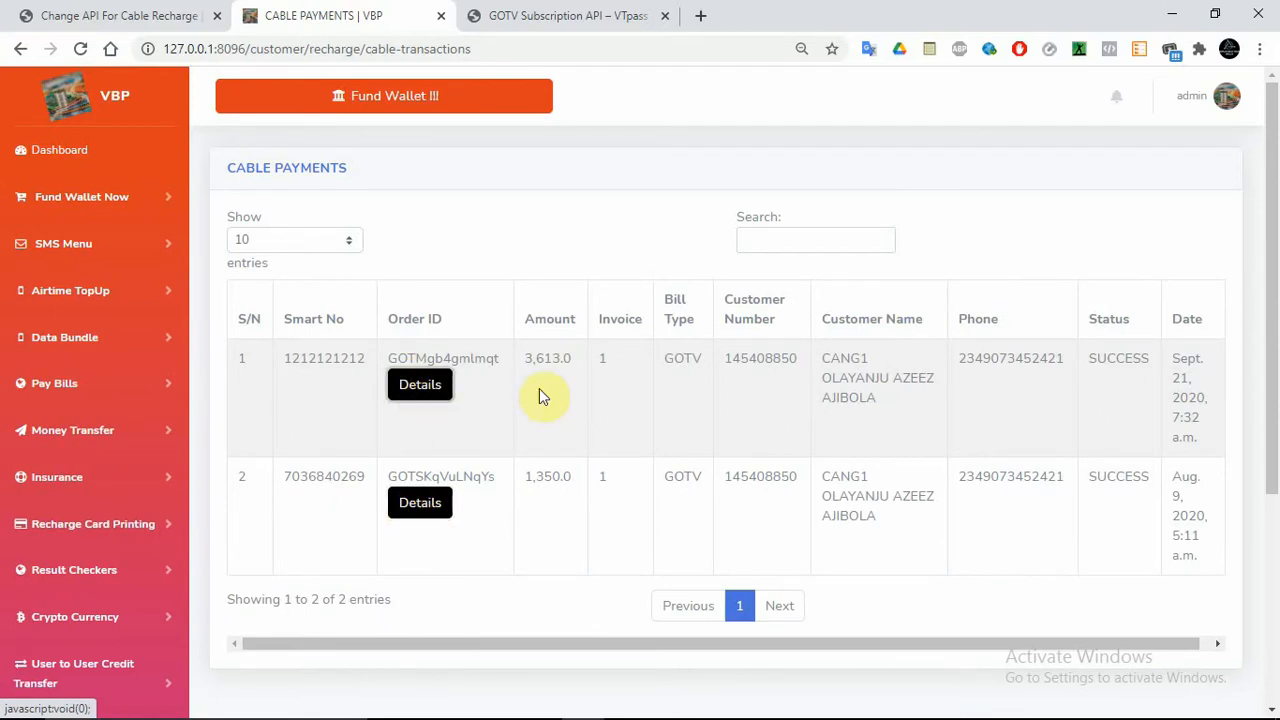
pyautogui.click(272, 394)
pyautogui.moveTo(272, 396); pyautogui.dragTo(951, 394)
pyautogui.click(1094, 380)
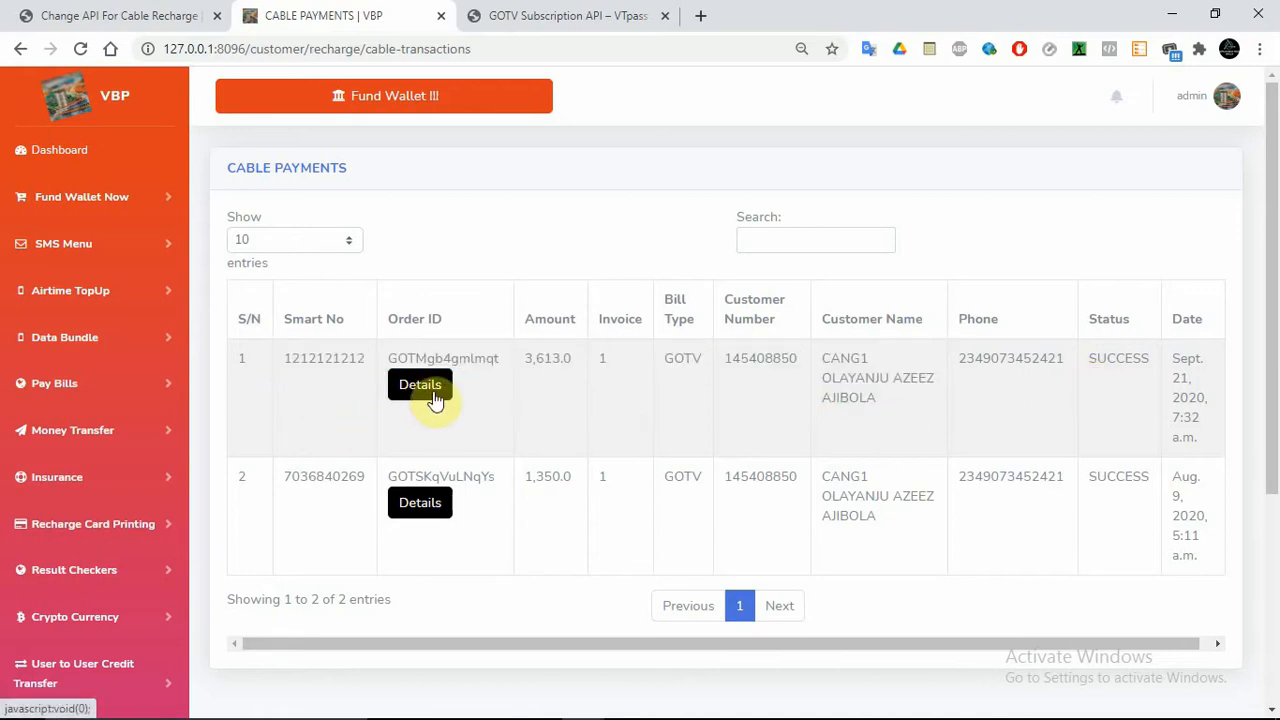
pyautogui.click(128, 15)
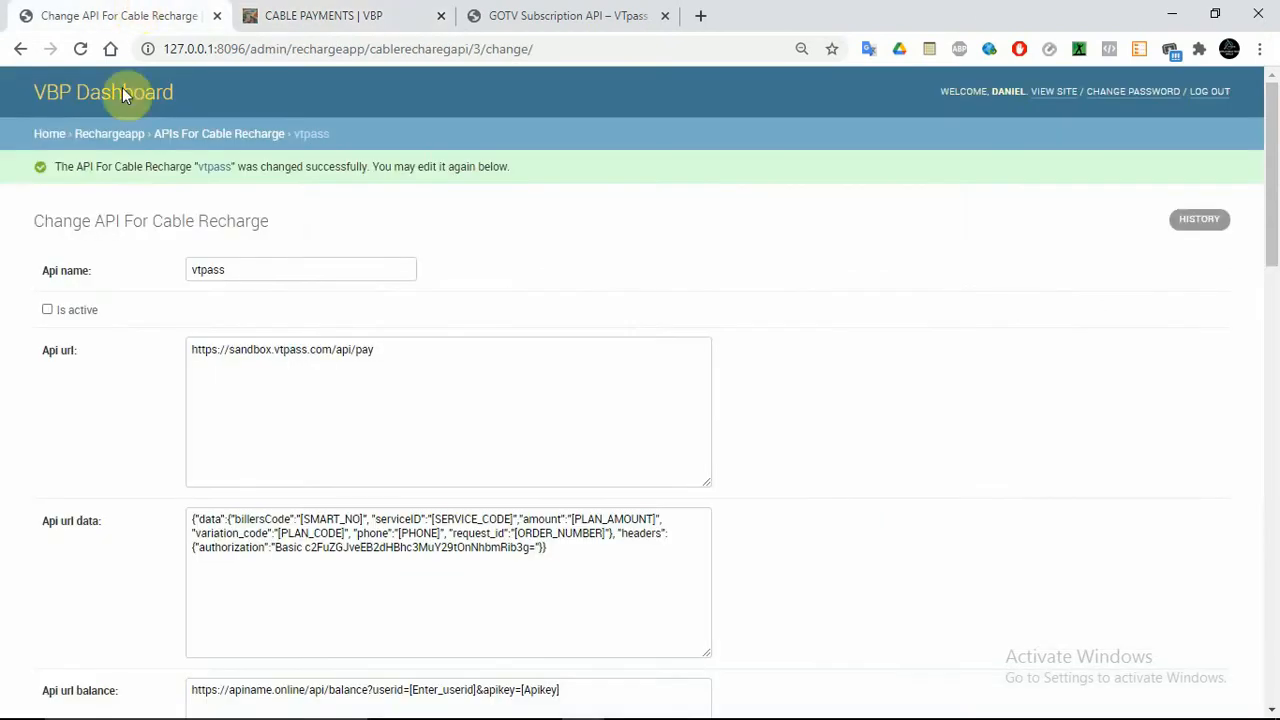
# Return to the admin home page and scroll down to the SMS app sections
pyautogui.click(52, 138)
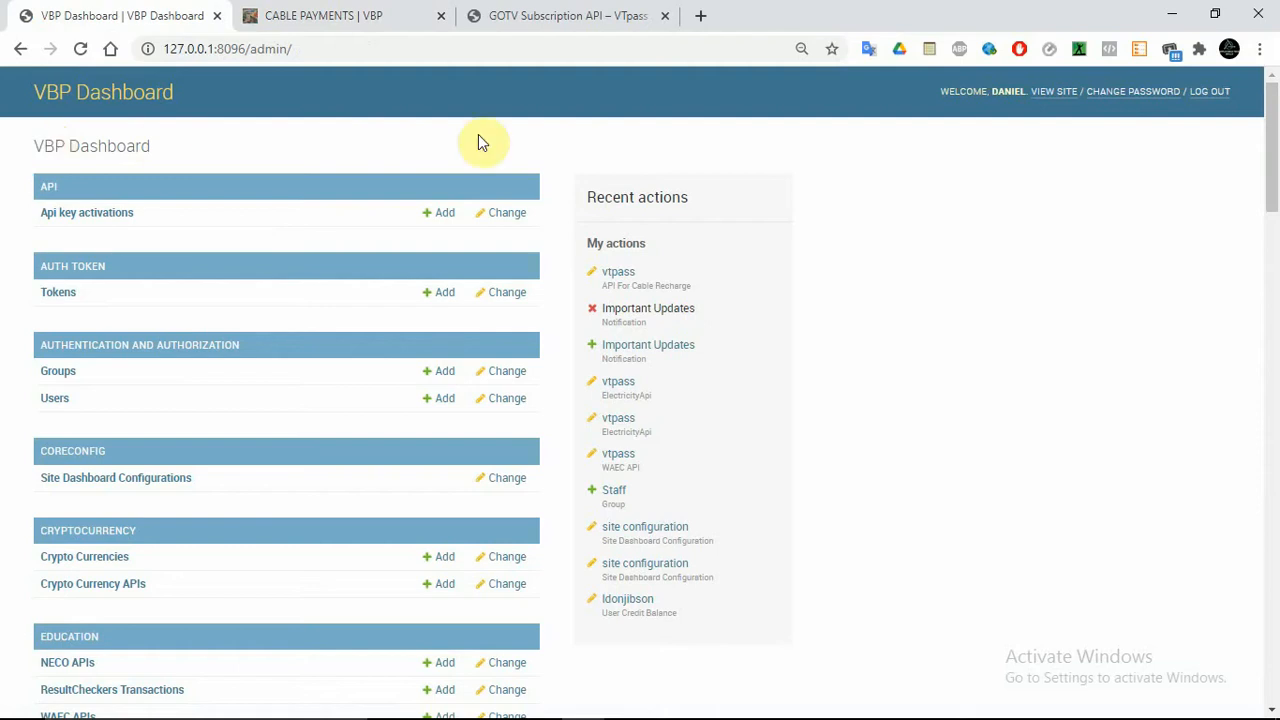
pyautogui.moveTo(1275, 125); pyautogui.dragTo(1275, 575)
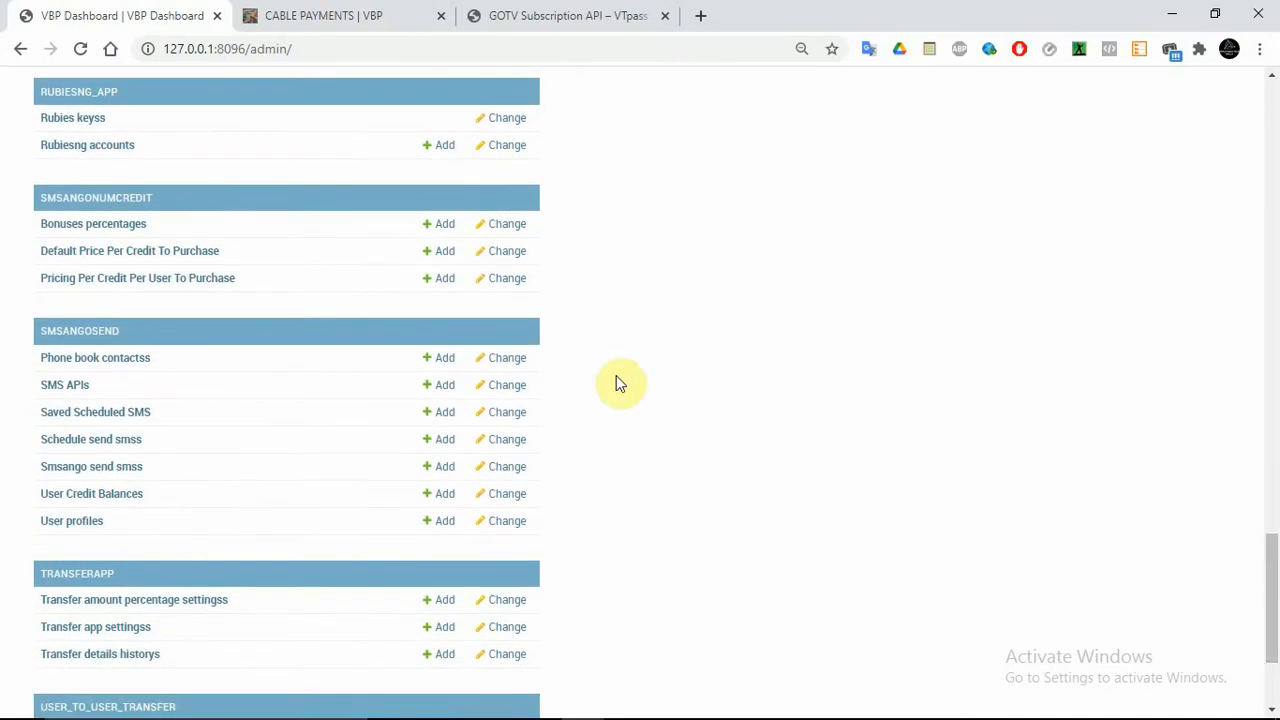
pyautogui.click(66, 386)
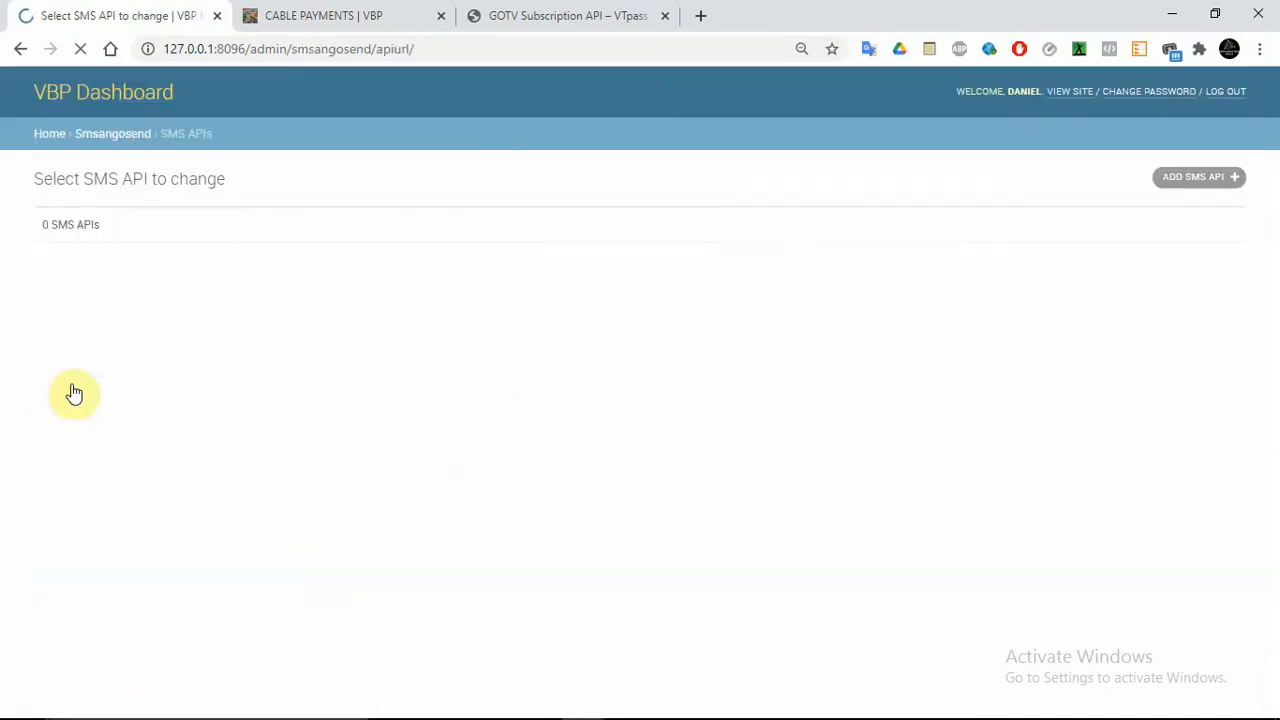
pyautogui.click(1192, 180)
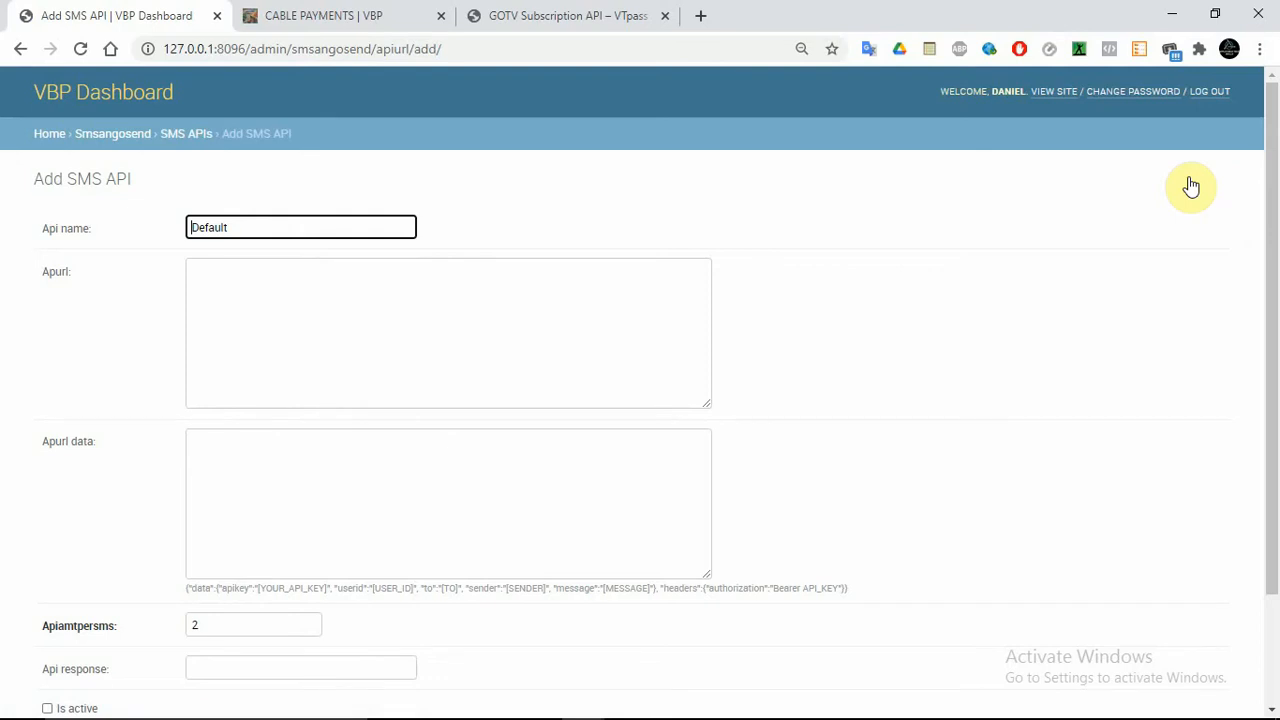
pyautogui.write('DND')
pyautogui.press('BackSpace')
pyautogui.press('BackSpace')
pyautogui.press('BackSpace')
pyautogui.scroll(-2, 1271, 274)
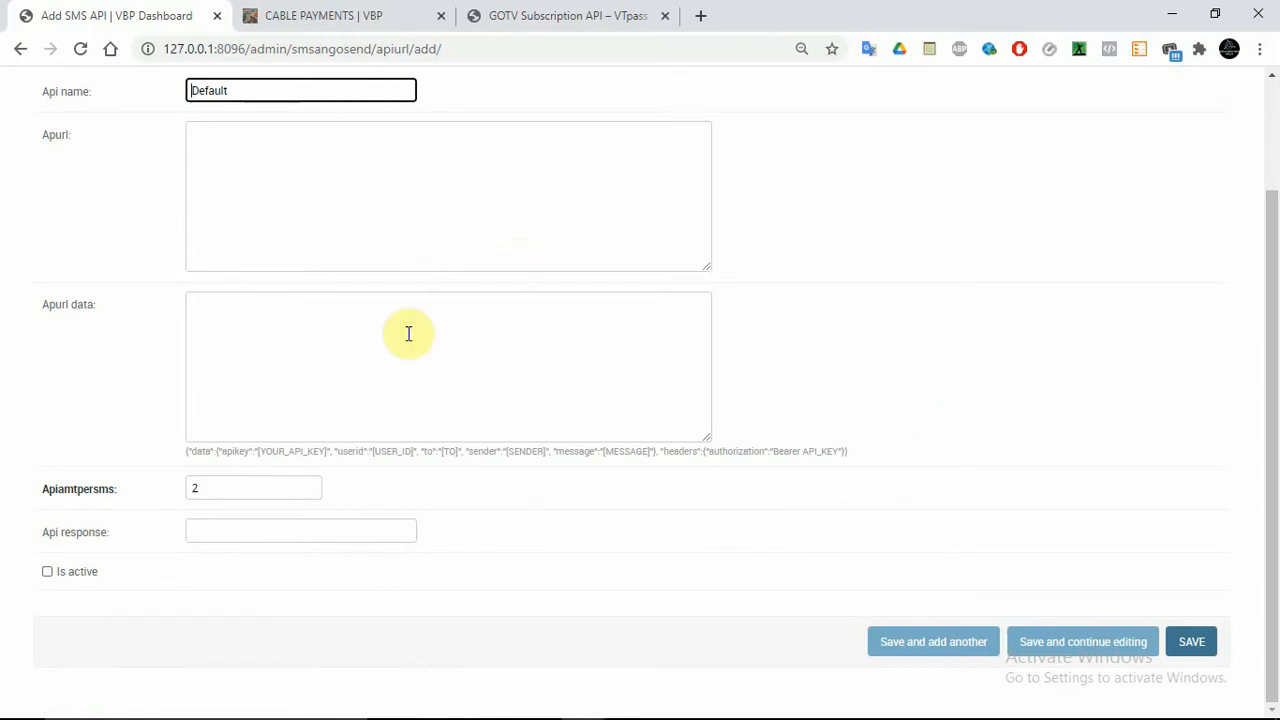
pyautogui.click(891, 297)
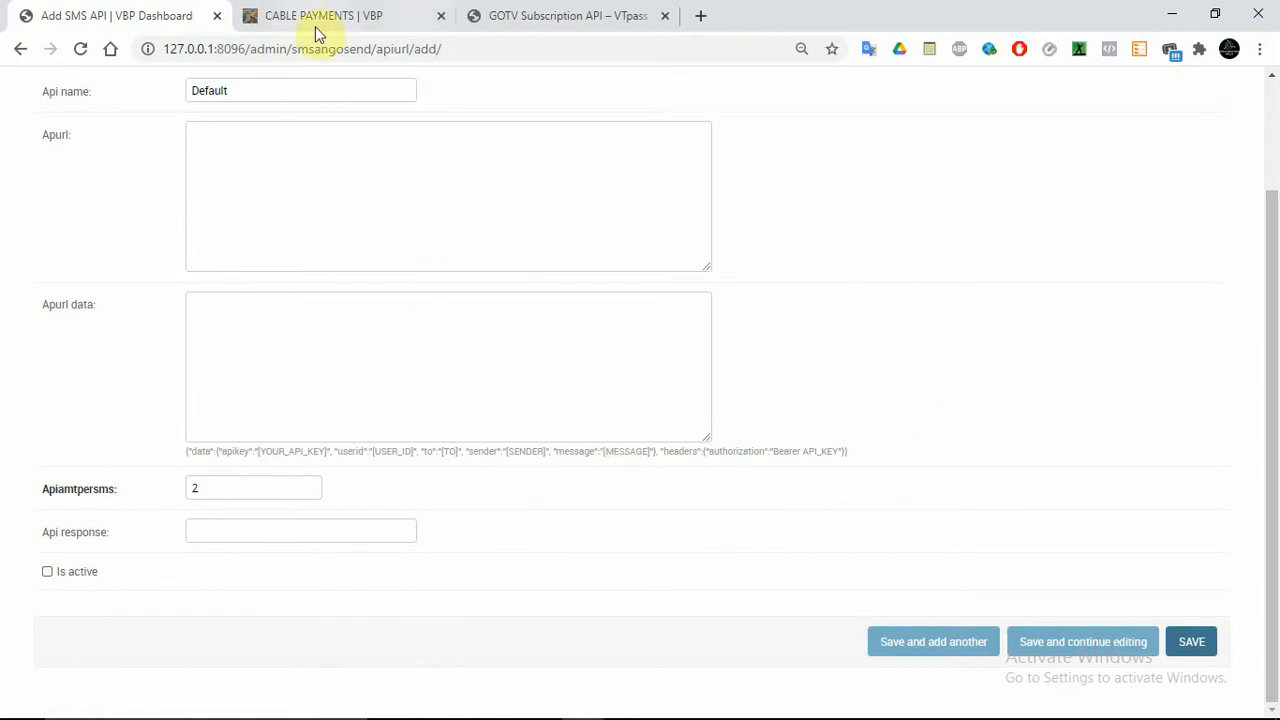
pyautogui.click(18, 52)
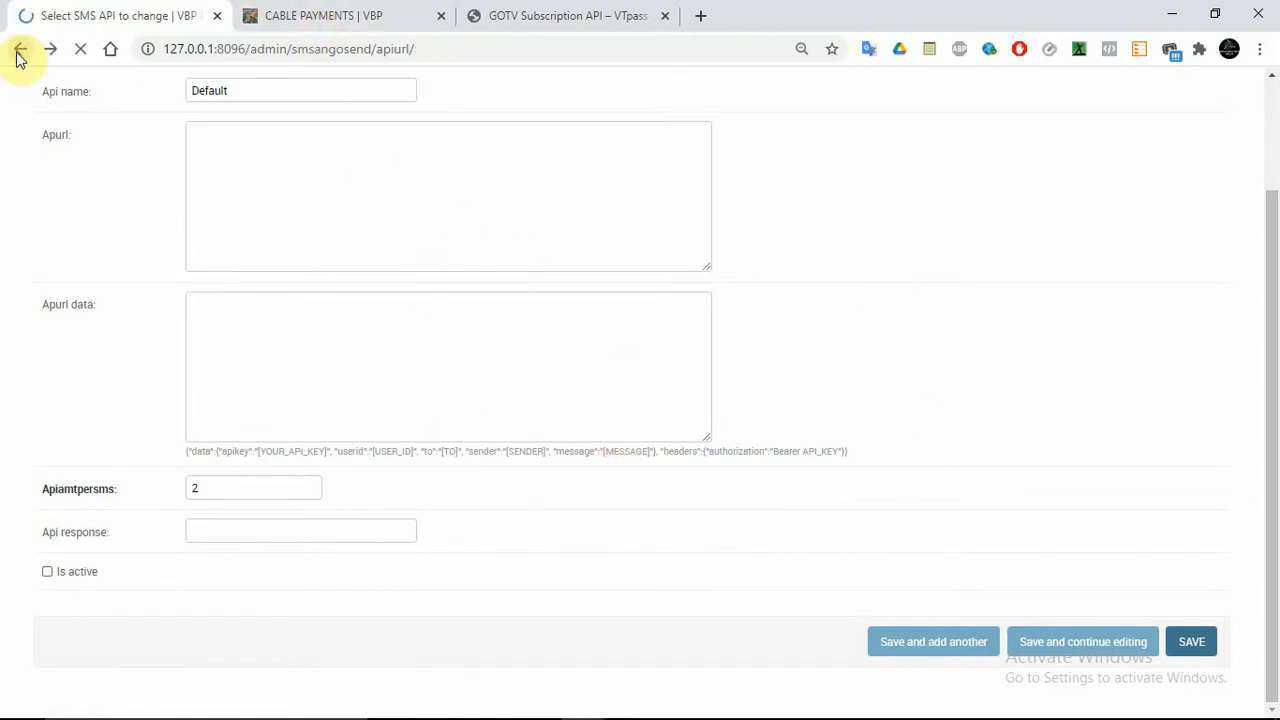
pyautogui.click(21, 49)
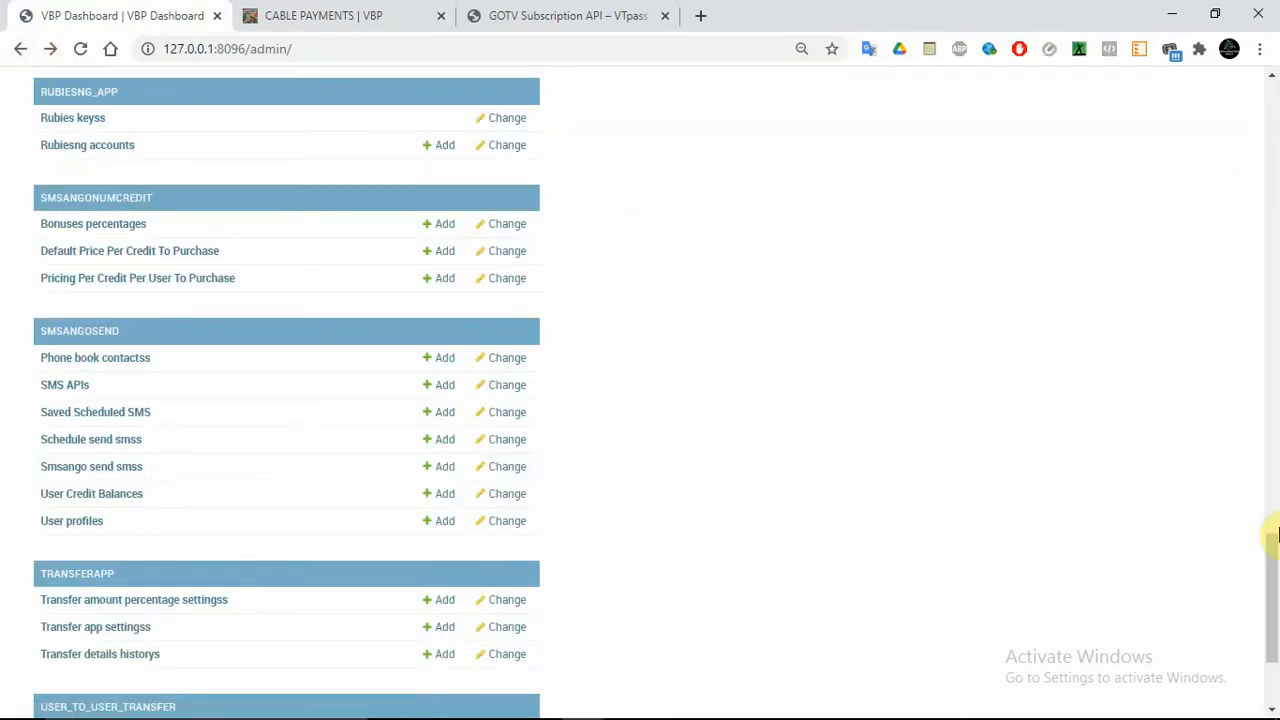
pyautogui.moveTo(1269, 554); pyautogui.dragTo(1276, 612)
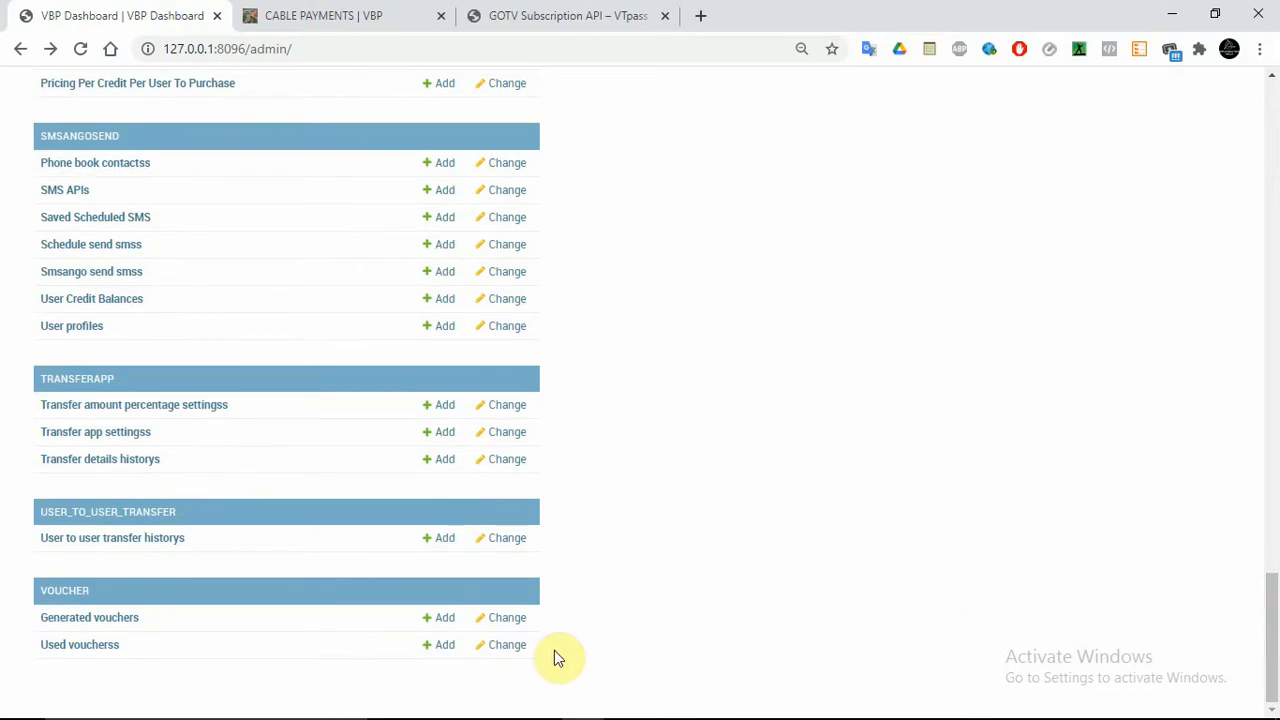
pyautogui.moveTo(554, 650); pyautogui.dragTo(33, 374)
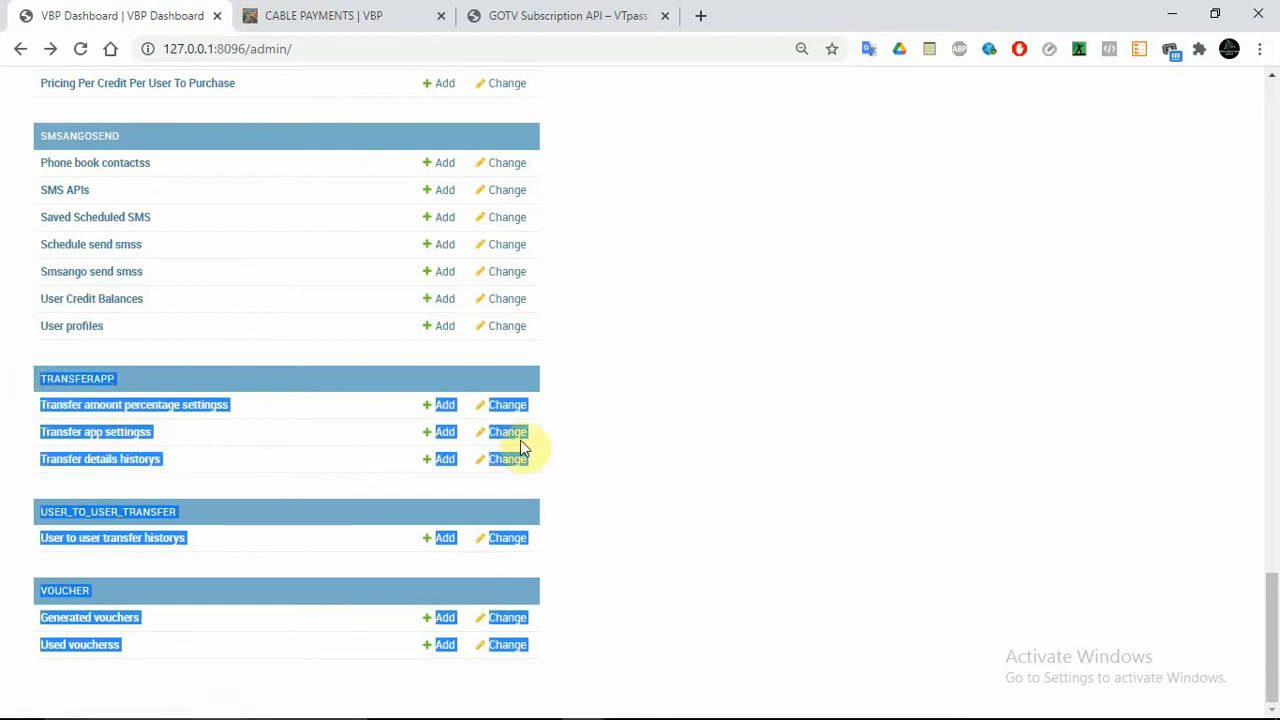
pyautogui.click(812, 442)
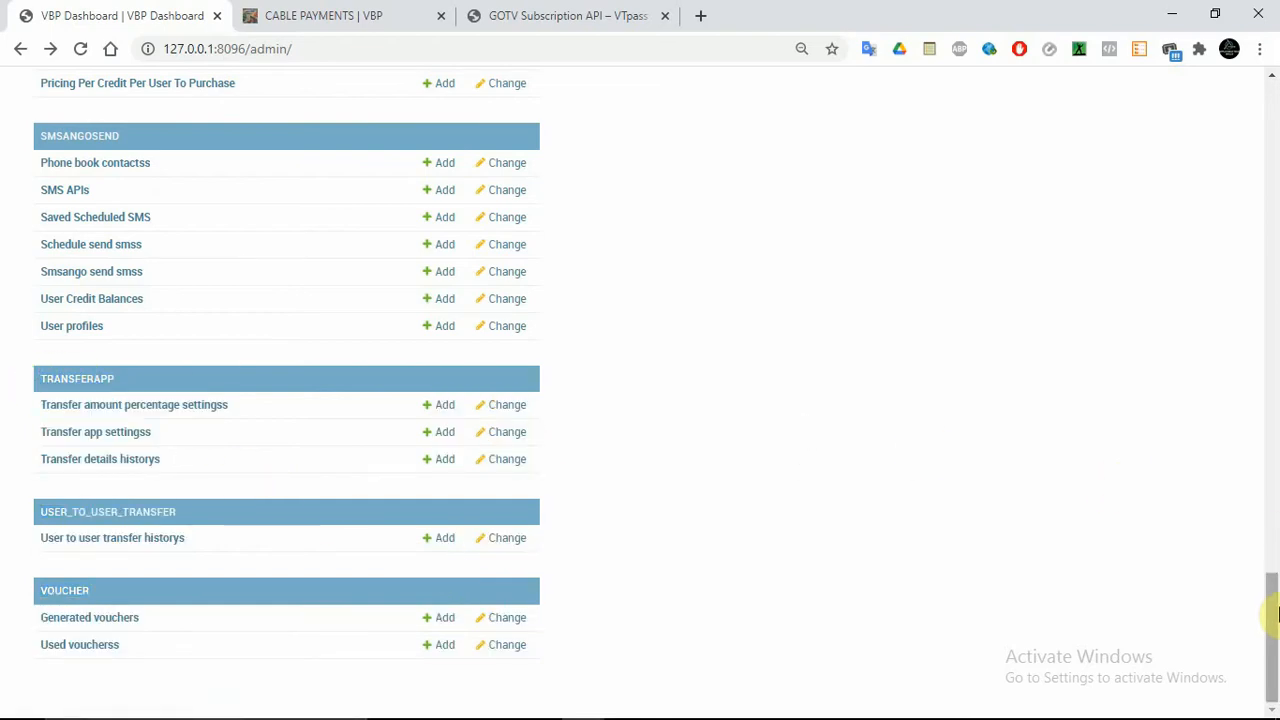
# Open the Bonuses percentages list and start a new bonuses percentage entry
pyautogui.moveTo(1275, 614); pyautogui.dragTo(1276, 607)
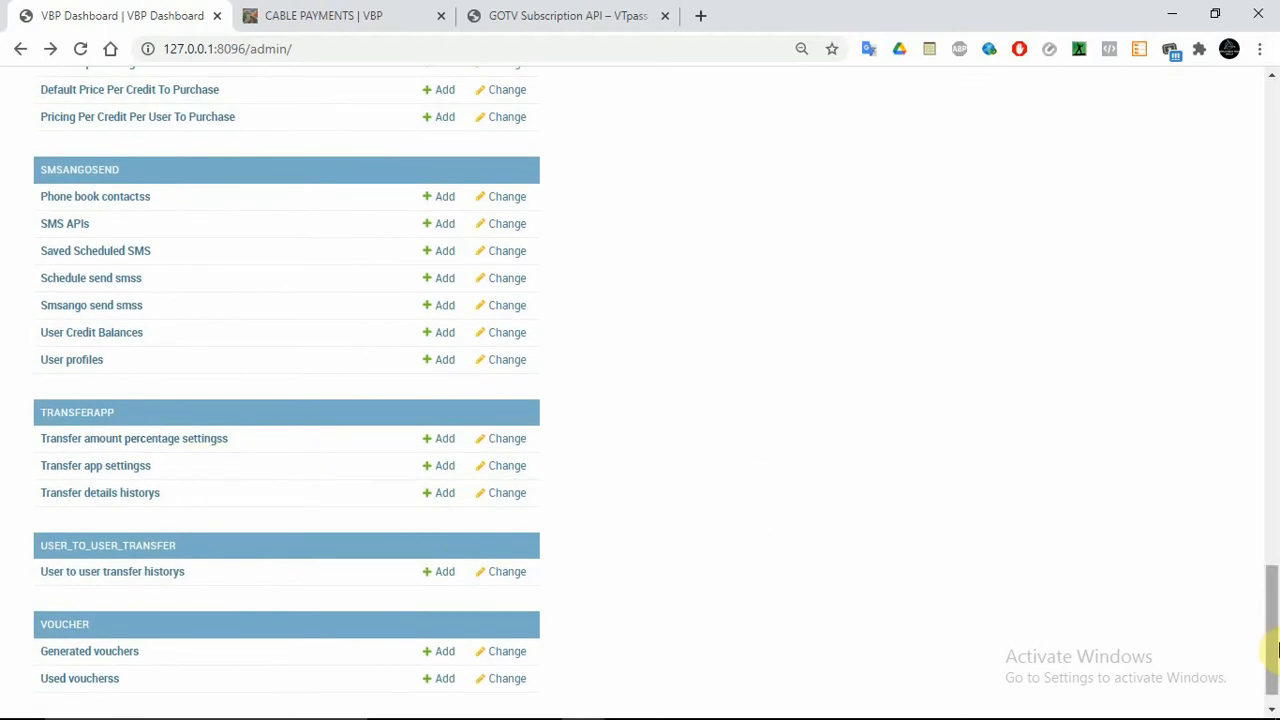
pyautogui.moveTo(1276, 649); pyautogui.dragTo(1276, 600)
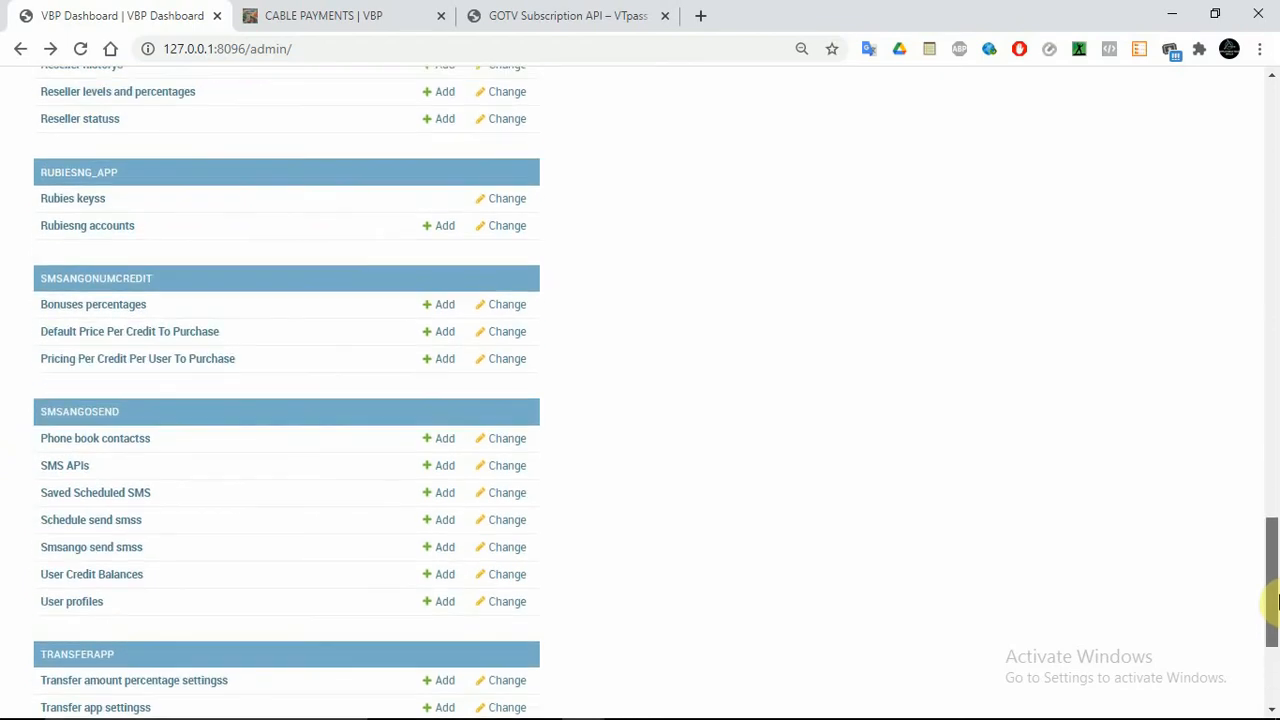
pyautogui.moveTo(1276, 600)
pyautogui.mouseDown()
pyautogui.moveTo(1276, 568)
pyautogui.moveTo(1276, 592)
pyautogui.mouseUp()
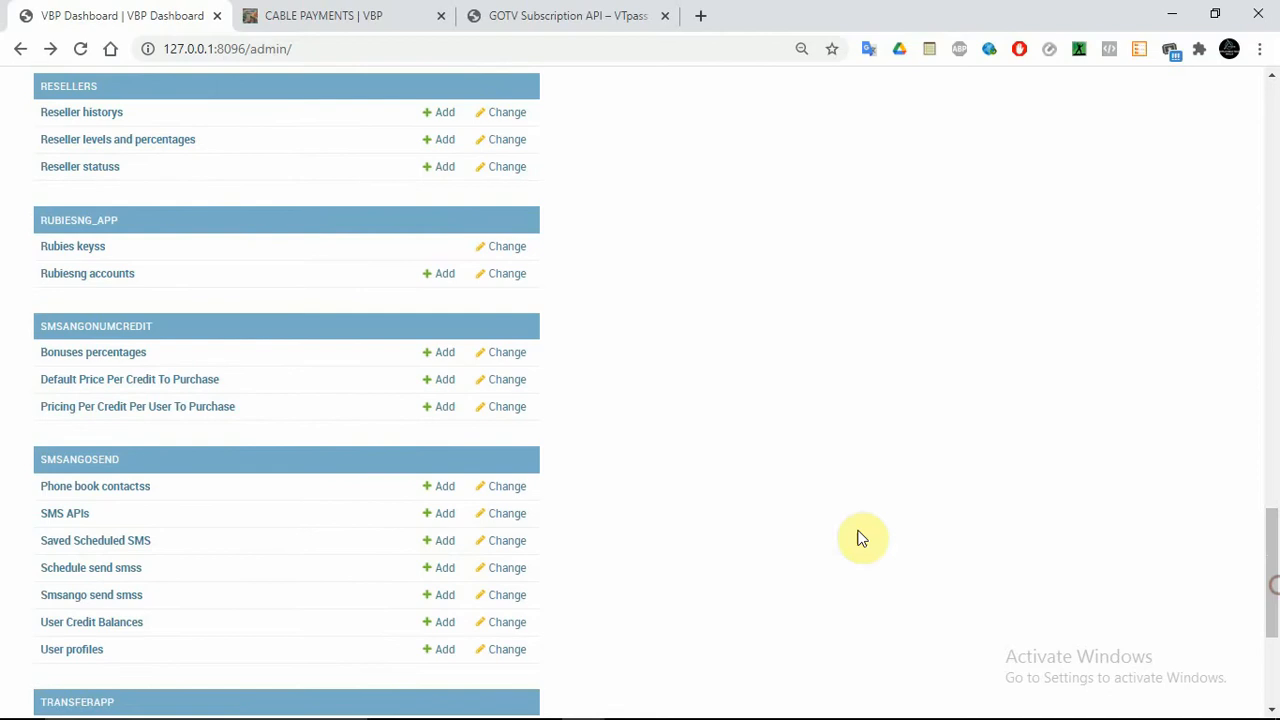
pyautogui.click(98, 355)
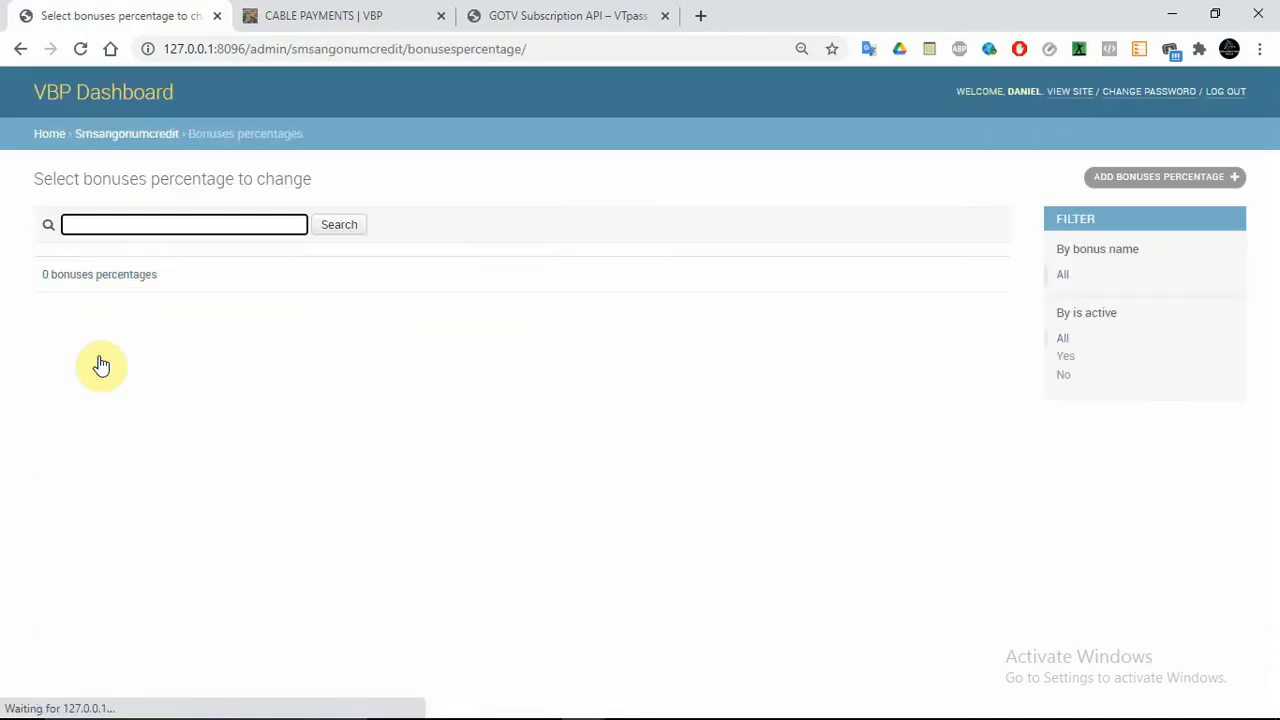
pyautogui.click(1143, 180)
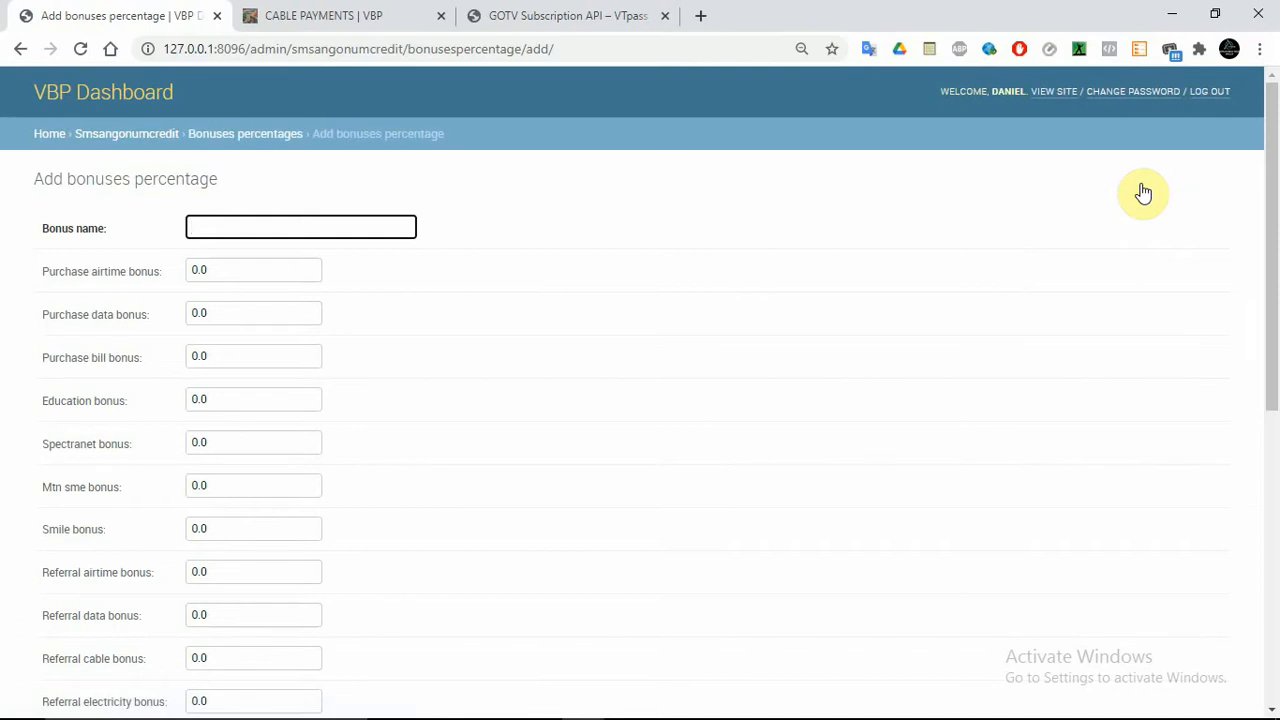
# Fill the Bonus name from the suggestions and set Purchase airtime bonus to 0.01
pyautogui.moveTo(1273, 206)
pyautogui.mouseDown()
pyautogui.moveTo(1276, 450)
pyautogui.moveTo(1271, 194)
pyautogui.mouseUp()
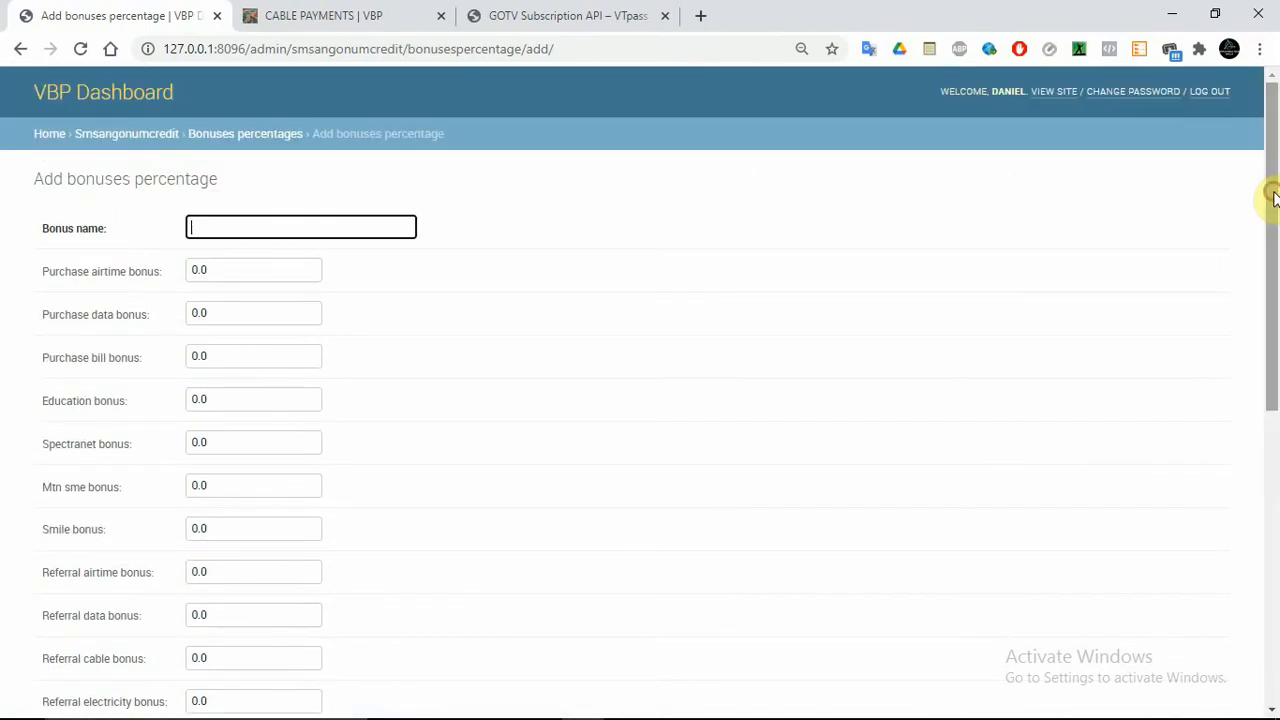
pyautogui.click(281, 229)
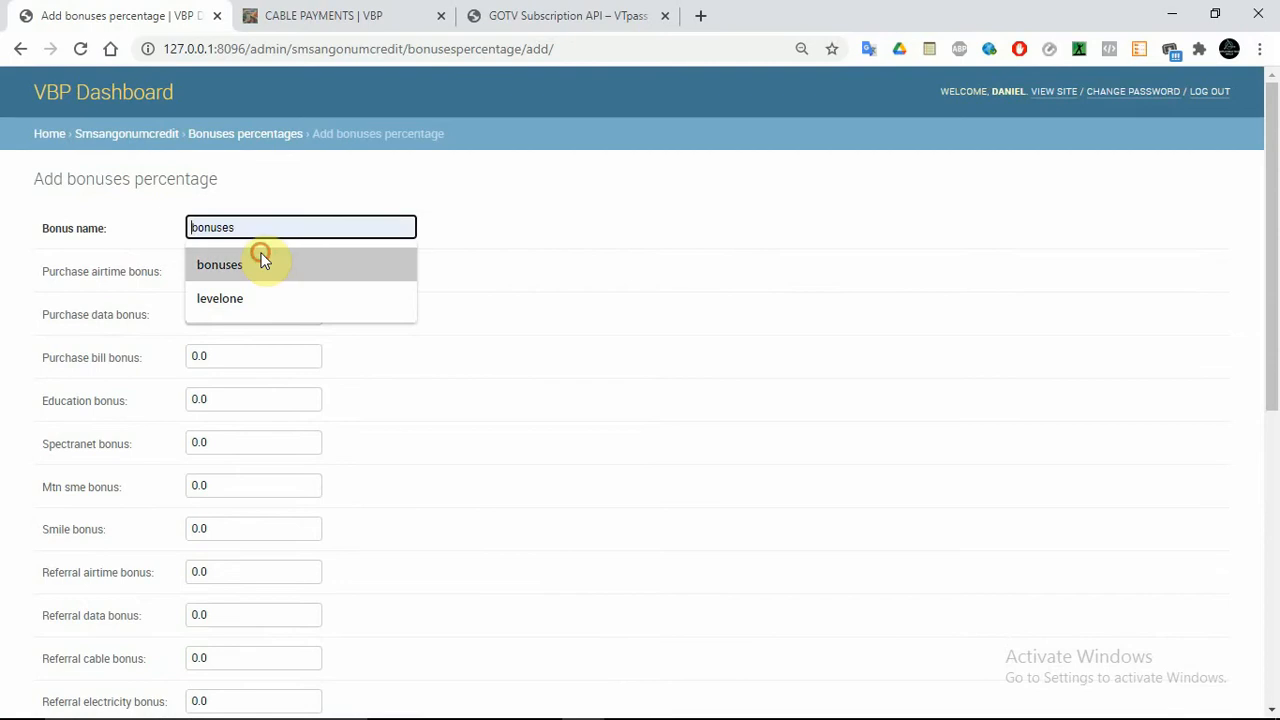
pyautogui.click(259, 260)
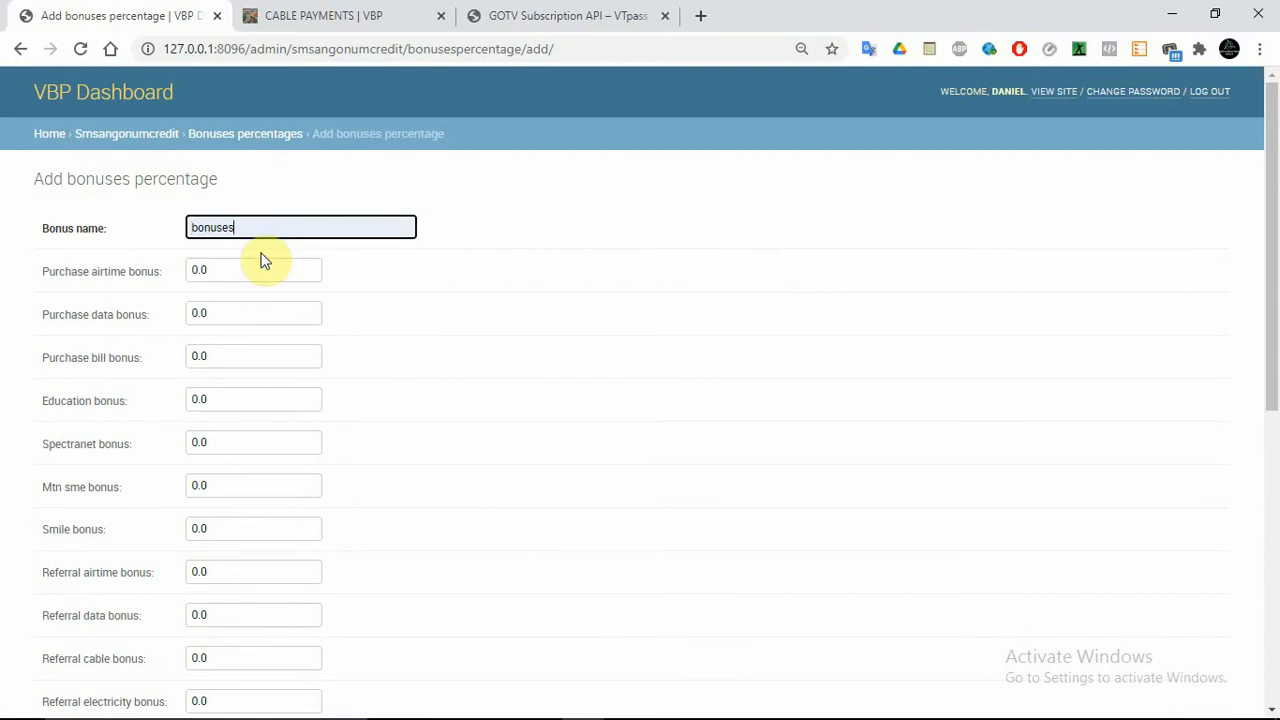
pyautogui.doubleClick(196, 269)
pyautogui.press('BackSpace')
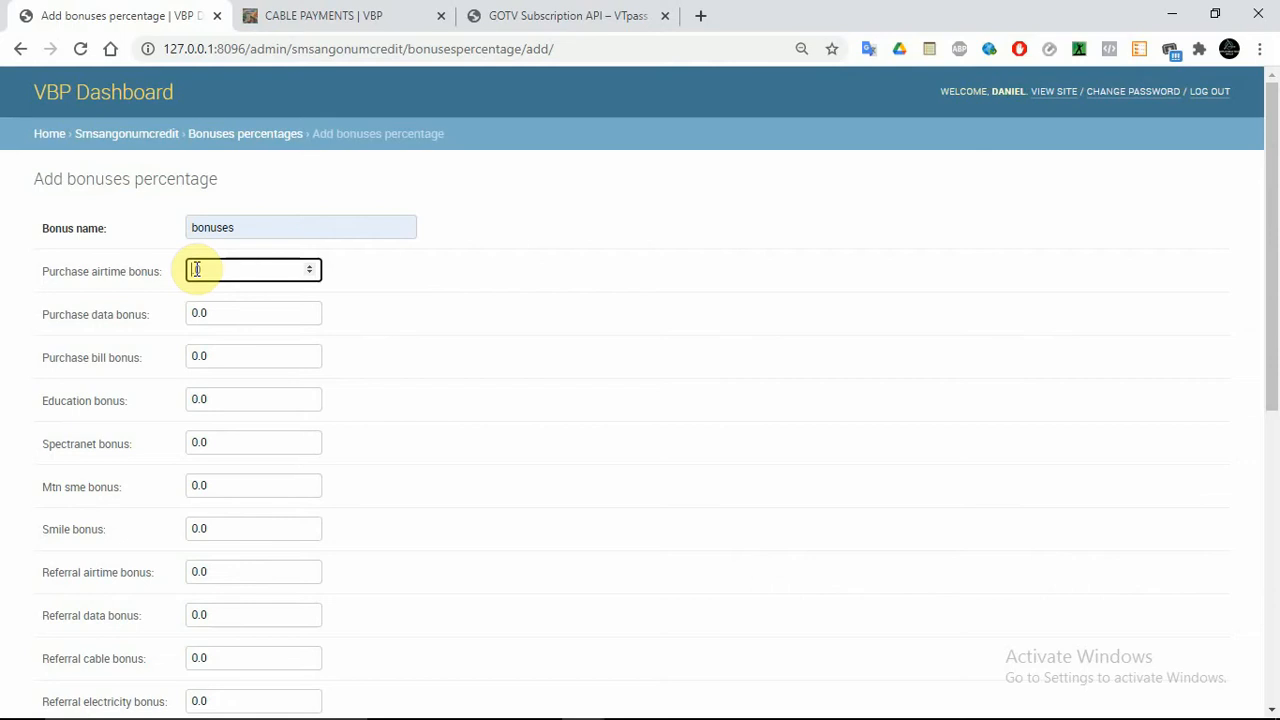
pyautogui.hotkey('ctrl', 'z')
pyautogui.write('1')
# Set Purchase data bonus to 0.01, then move through the bill and education bonus fields
pyautogui.click(217, 314)
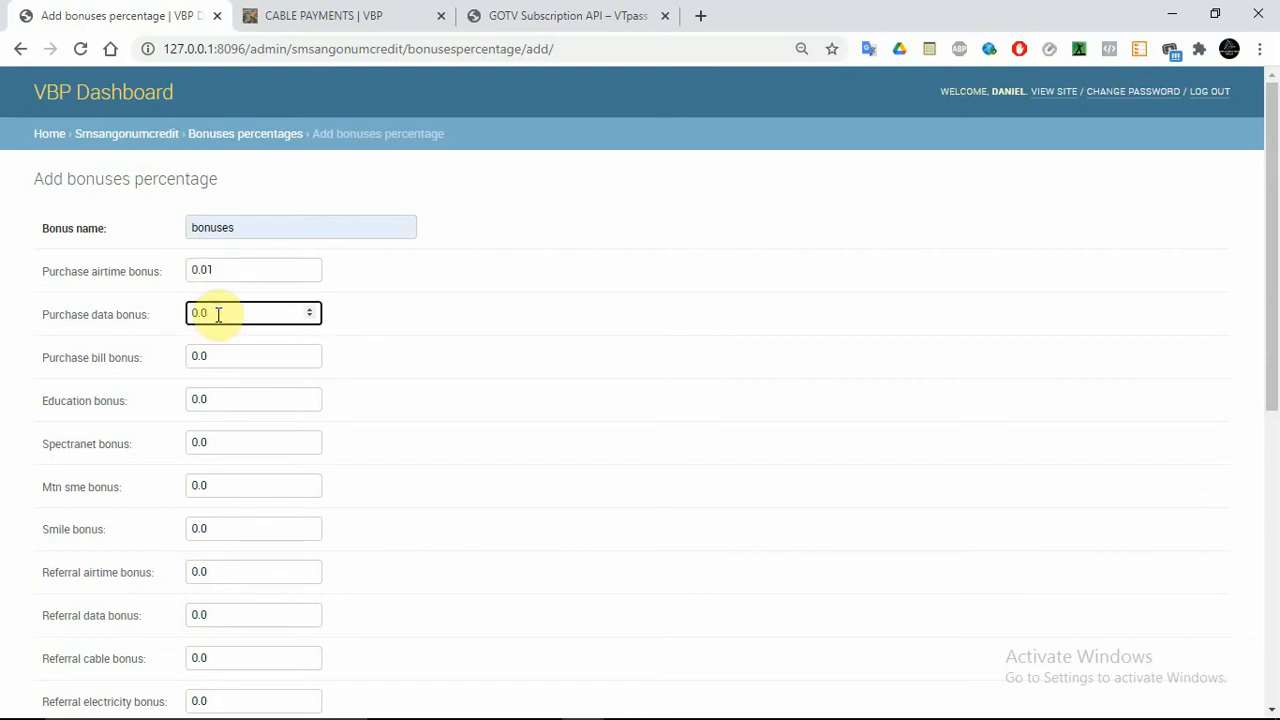
pyautogui.write('1')
pyautogui.click(208, 360)
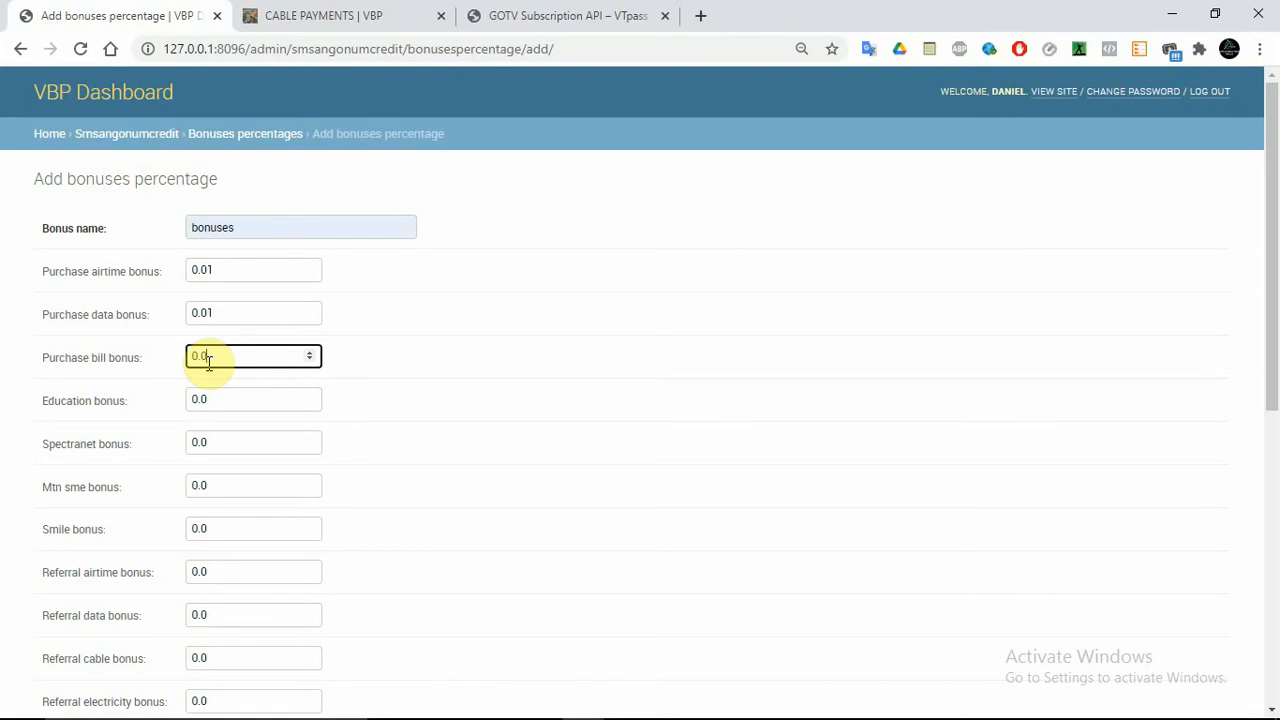
pyautogui.click(237, 405)
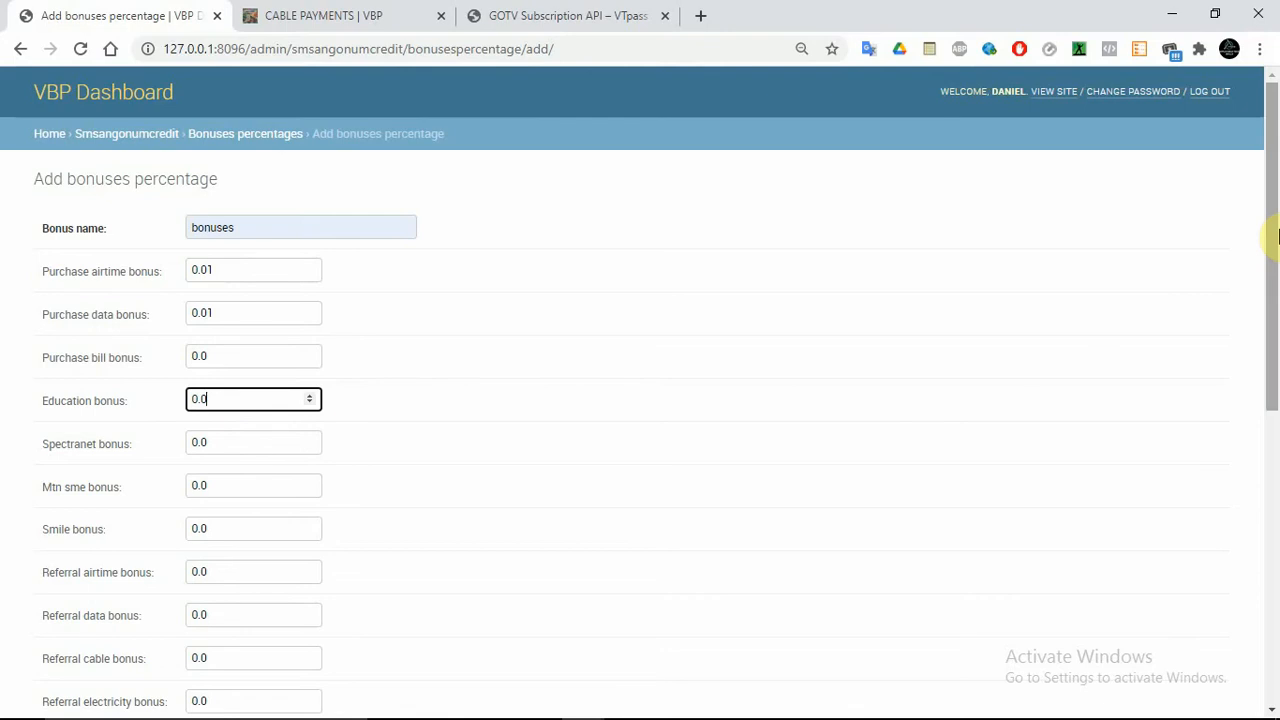
pyautogui.scroll(-2, 1272, 310)
# Scroll down to the referral pin, education, smile, spectranet and reseller bonus fields
pyautogui.moveTo(1276, 316); pyautogui.dragTo(1276, 450)
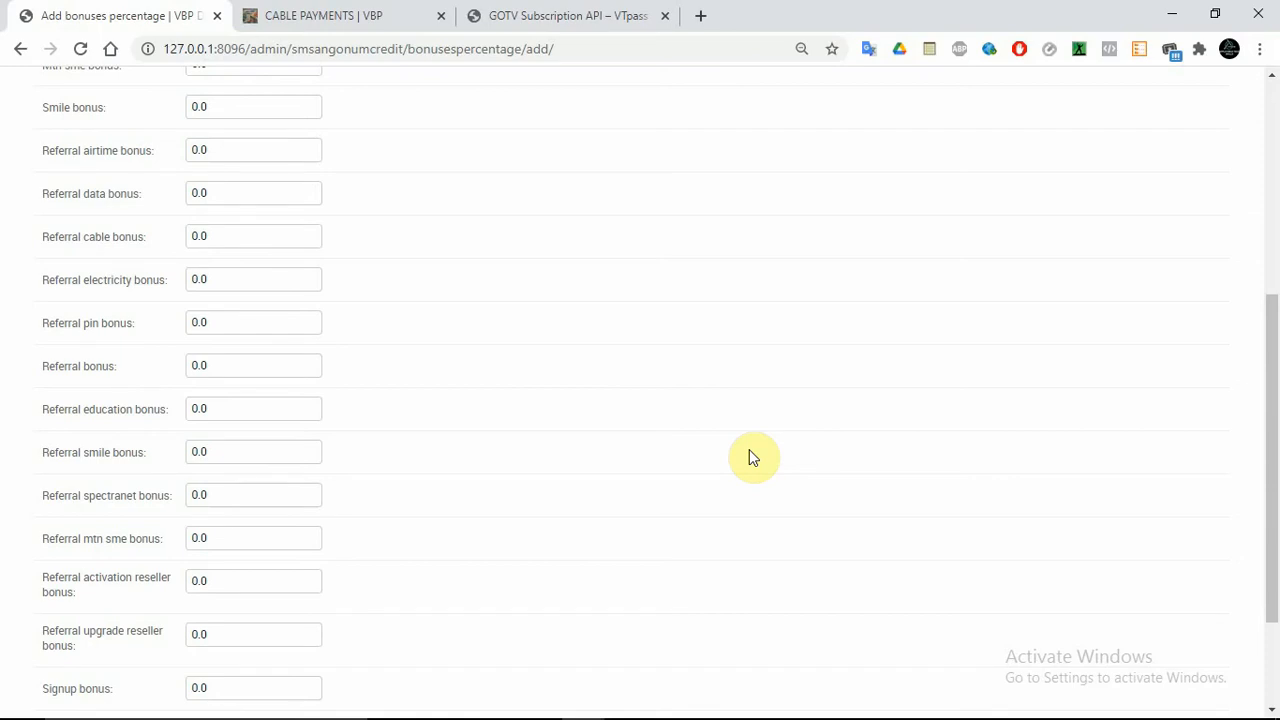
# Launch Paint with a blank picture and draw the letter A
pyautogui.press('super')
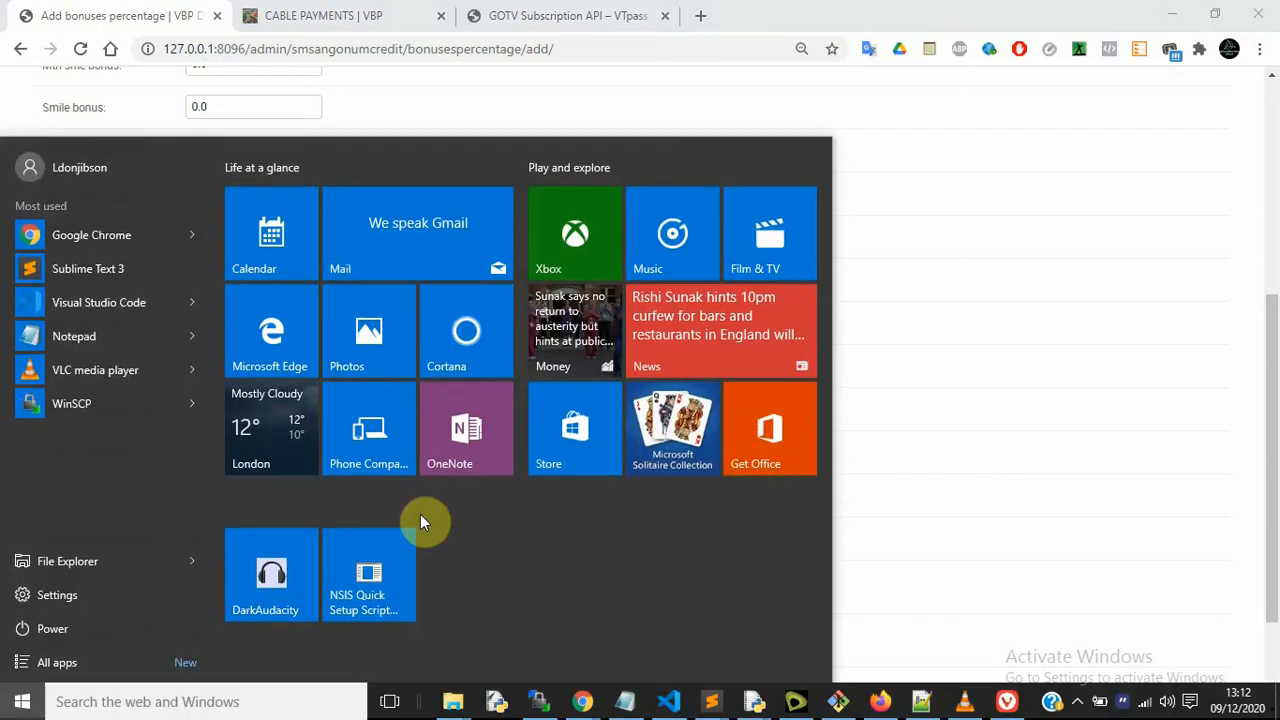
pyautogui.write('PAINT')
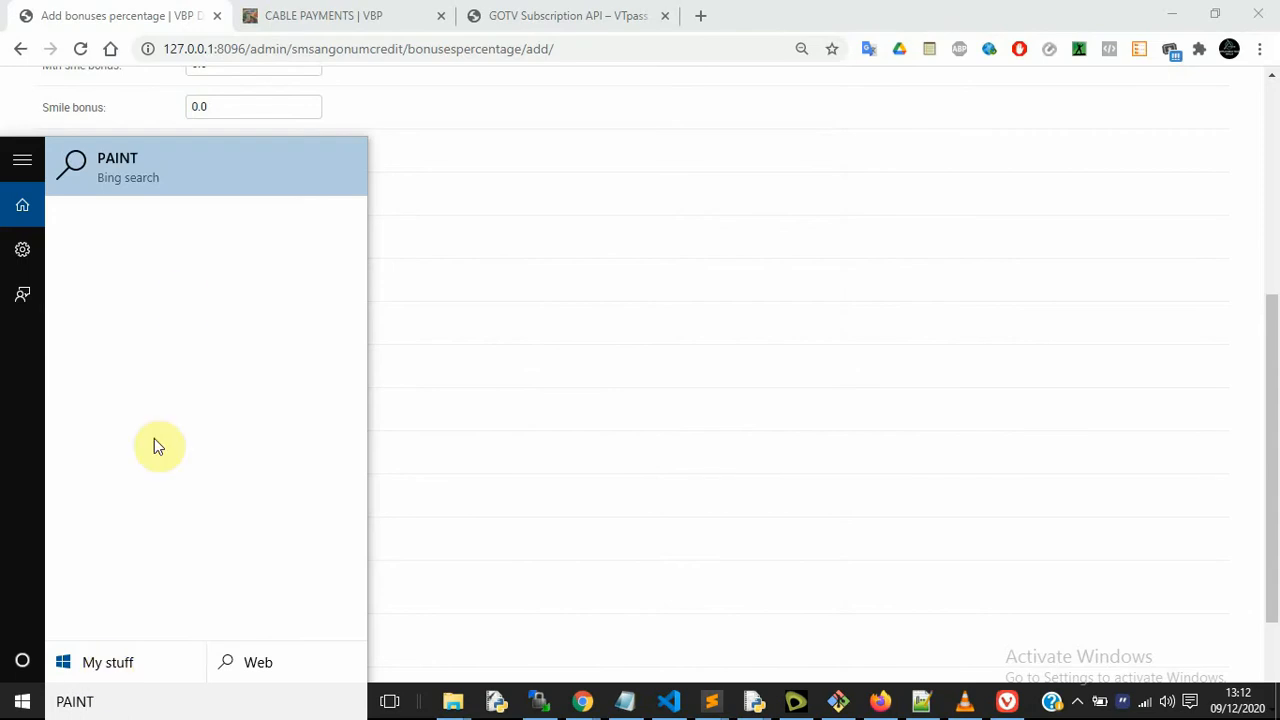
pyautogui.click(152, 180)
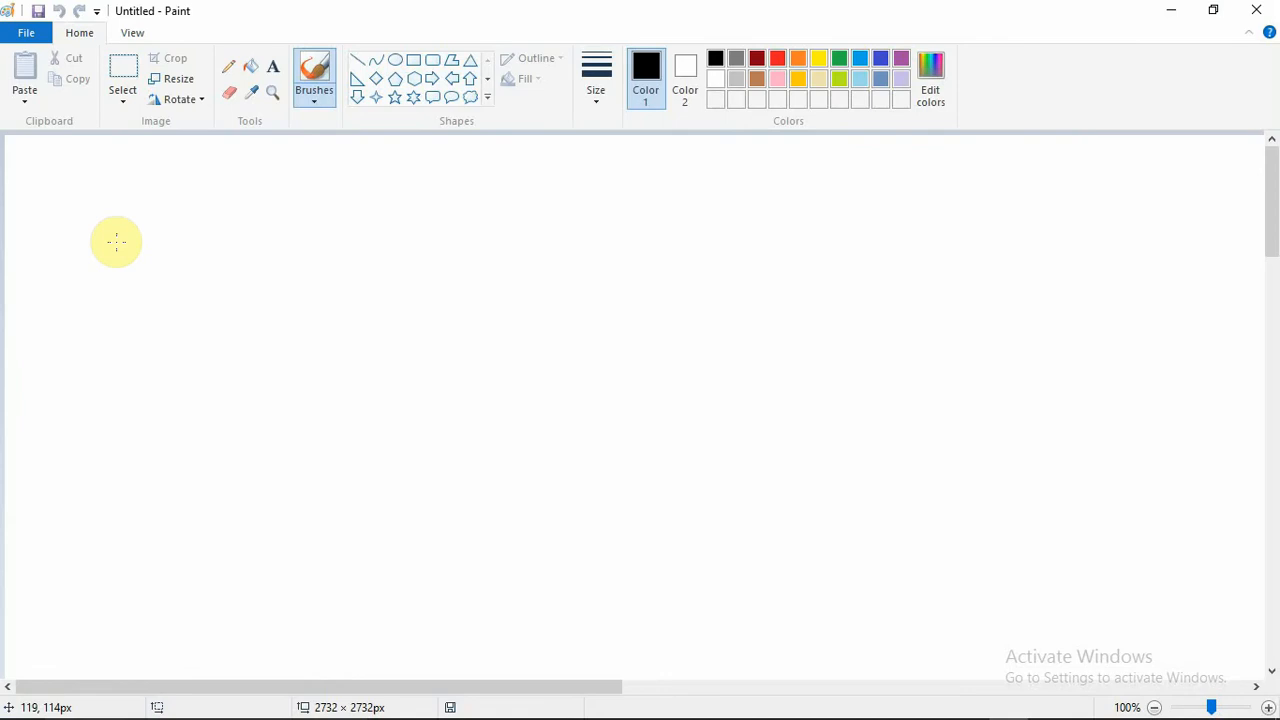
pyautogui.moveTo(116, 242); pyautogui.dragTo(60, 502)
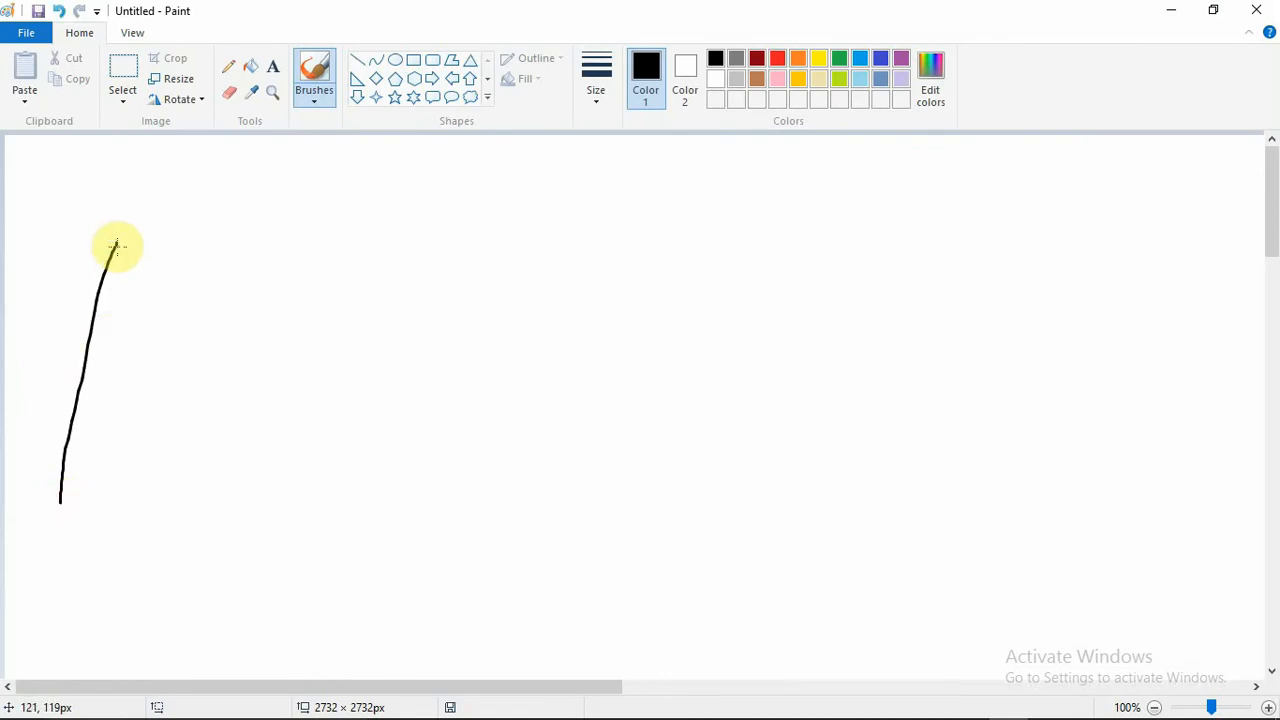
pyautogui.moveTo(116, 244); pyautogui.dragTo(178, 474)
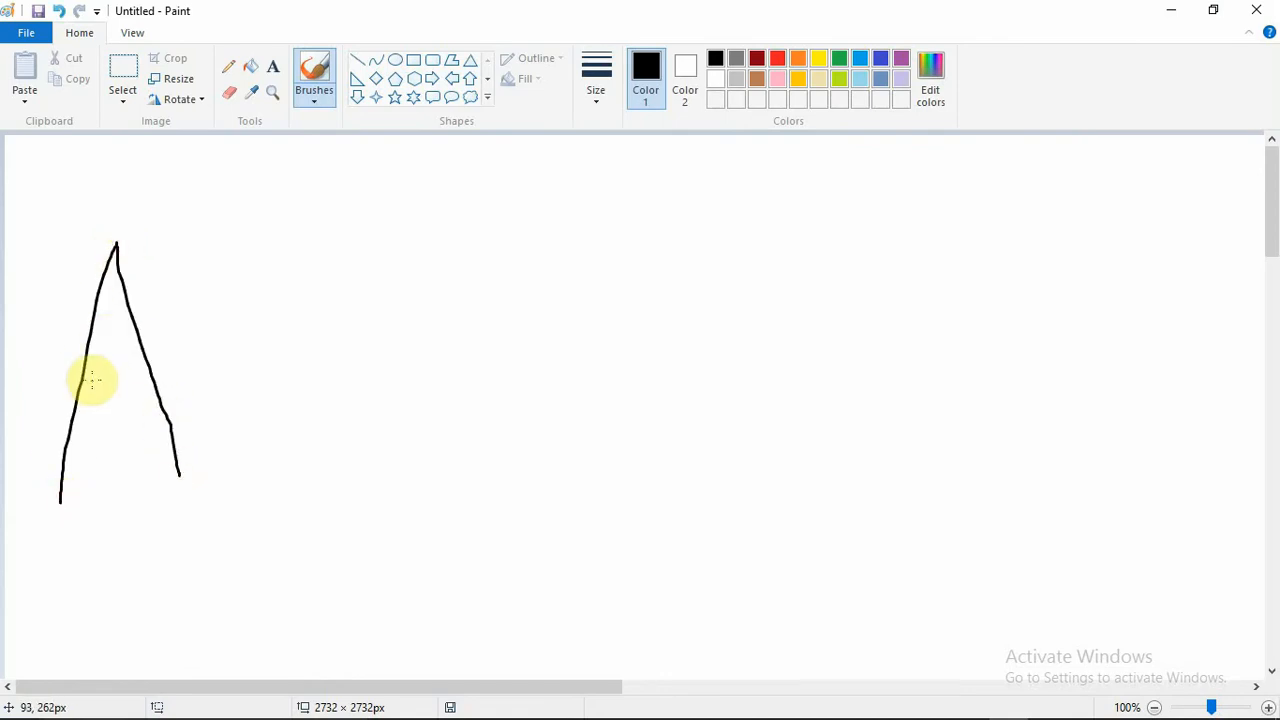
pyautogui.moveTo(84, 378)
pyautogui.mouseDown()
pyautogui.moveTo(533, 381)
pyautogui.moveTo(529, 463)
pyautogui.moveTo(509, 466)
pyautogui.mouseUp()
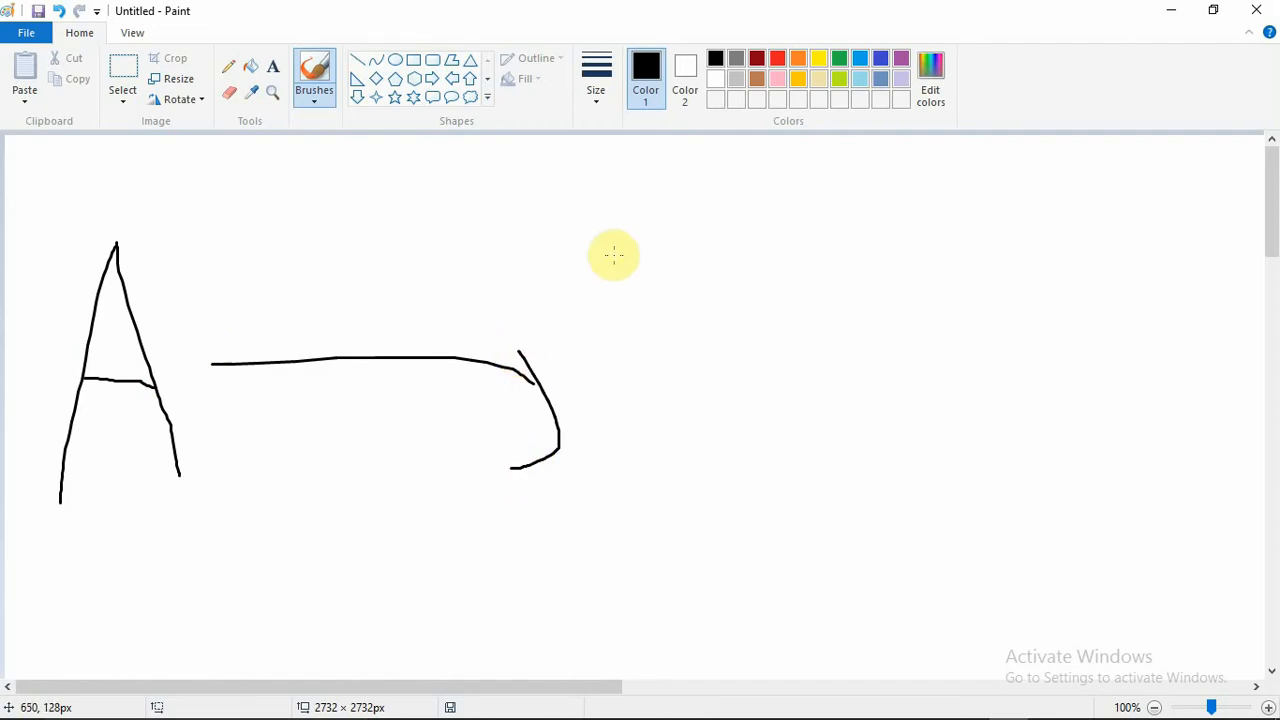
# Draw B, an arrow to C, the letter C, and a small mark above B
pyautogui.moveTo(611, 257); pyautogui.dragTo(597, 516)
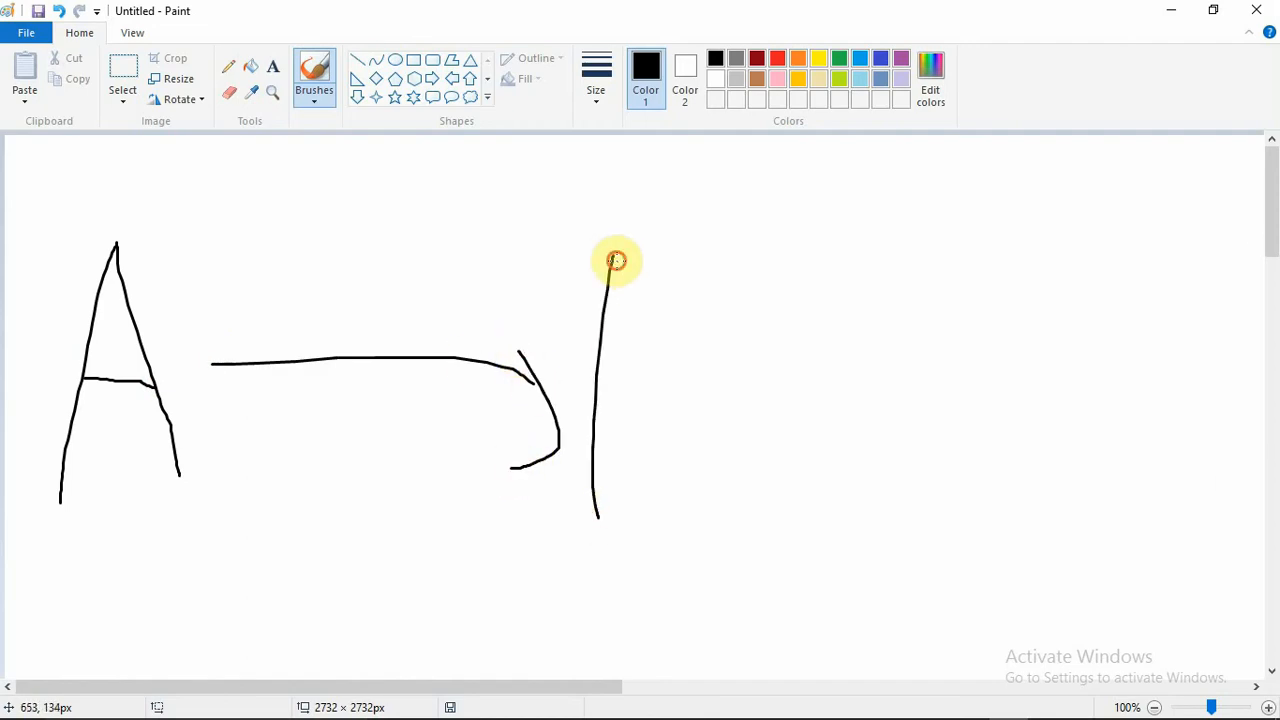
pyautogui.moveTo(614, 260)
pyautogui.mouseDown()
pyautogui.moveTo(626, 340)
pyautogui.moveTo(740, 428)
pyautogui.moveTo(660, 486)
pyautogui.moveTo(620, 491)
pyautogui.mouseUp()
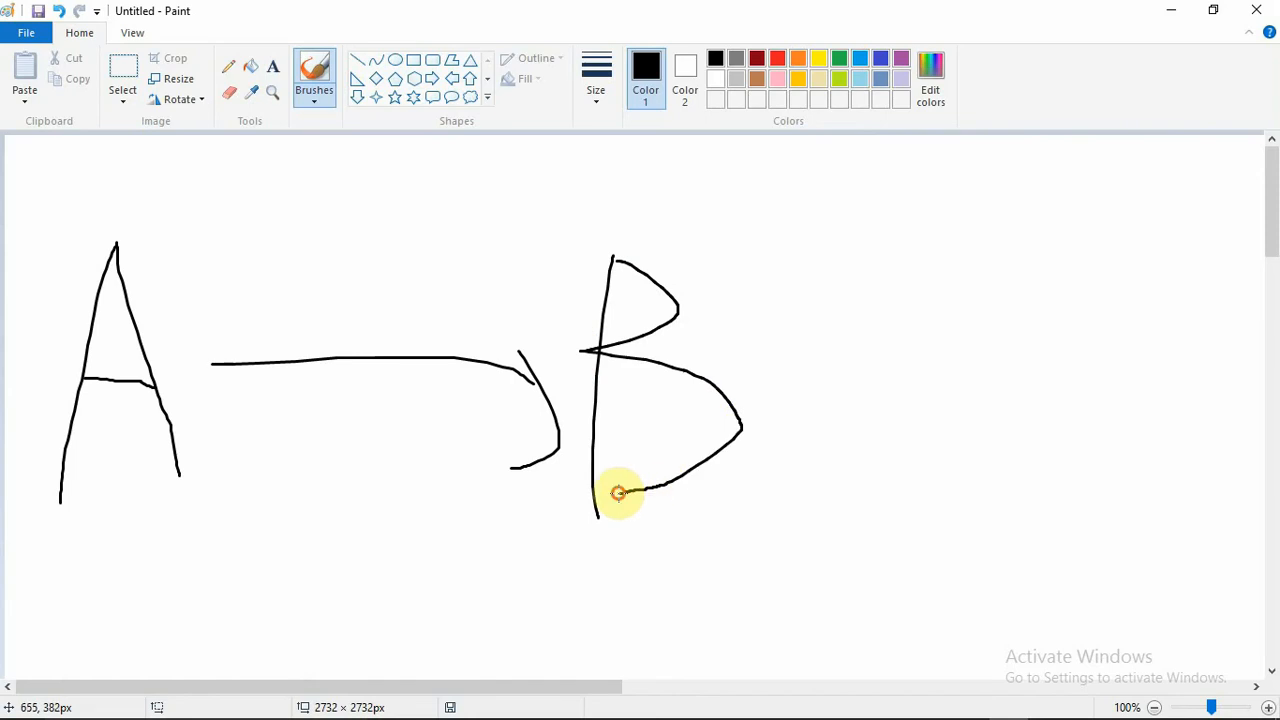
pyautogui.moveTo(735, 343)
pyautogui.mouseDown()
pyautogui.moveTo(903, 334)
pyautogui.moveTo(897, 362)
pyautogui.mouseUp()
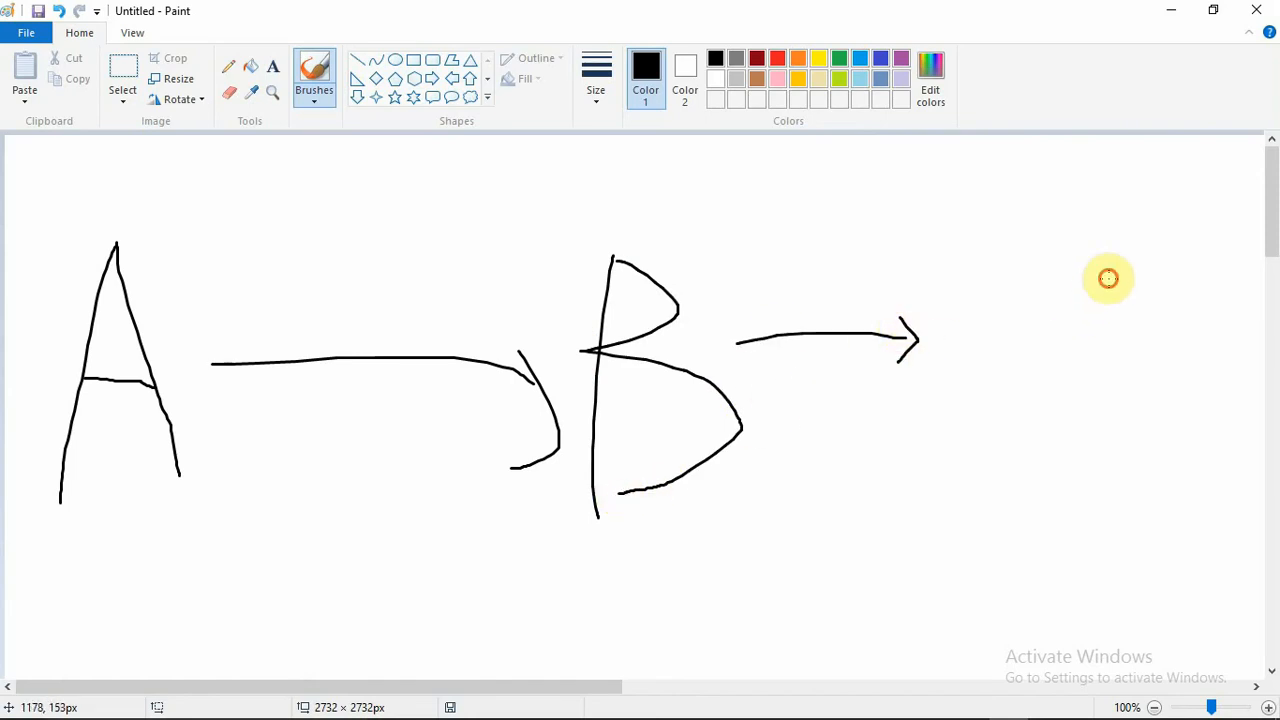
pyautogui.moveTo(1108, 278)
pyautogui.mouseDown()
pyautogui.moveTo(1046, 304)
pyautogui.moveTo(1116, 441)
pyautogui.mouseUp()
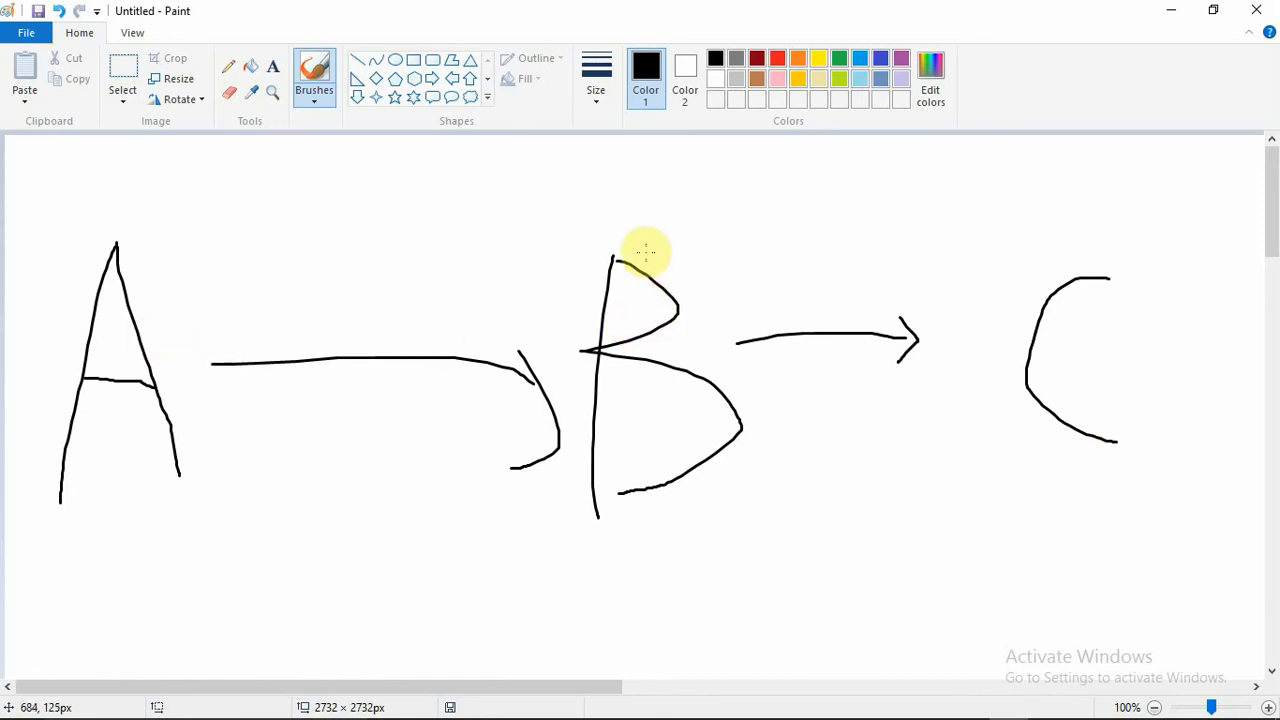
pyautogui.moveTo(646, 236)
pyautogui.mouseDown()
pyautogui.moveTo(630, 237)
pyautogui.moveTo(674, 222)
pyautogui.mouseUp()
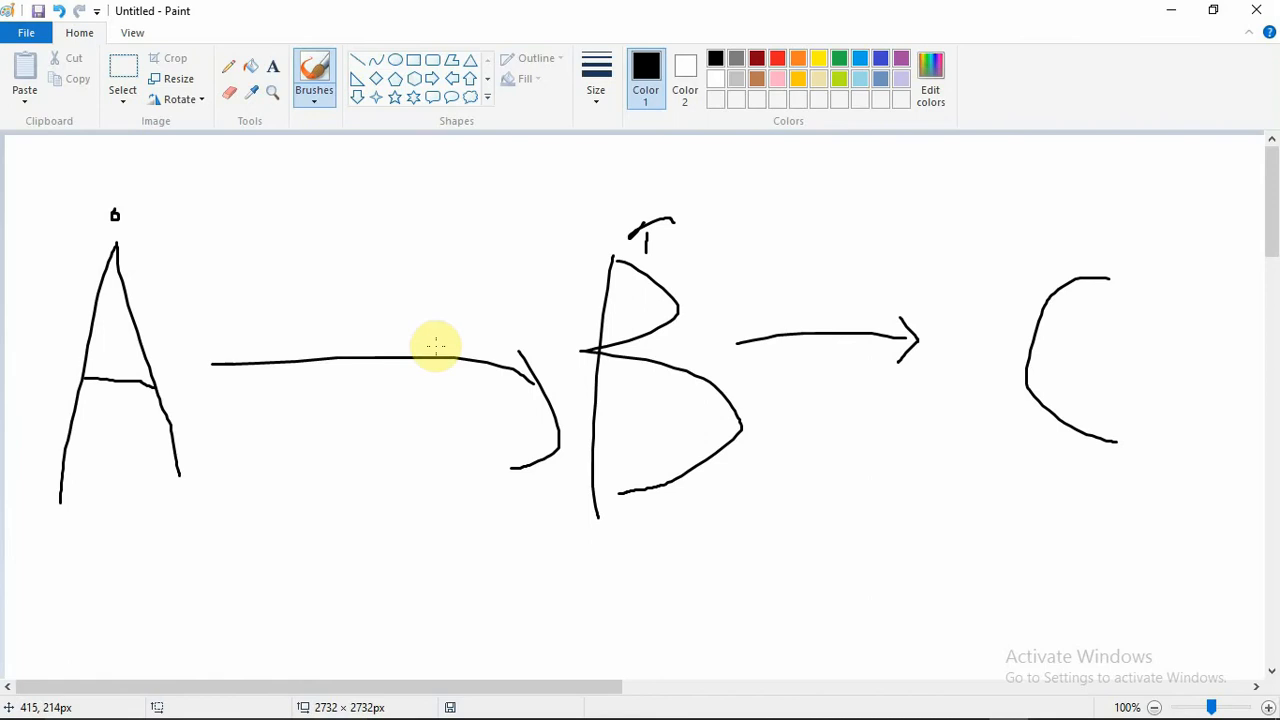
pyautogui.click(1178, 14)
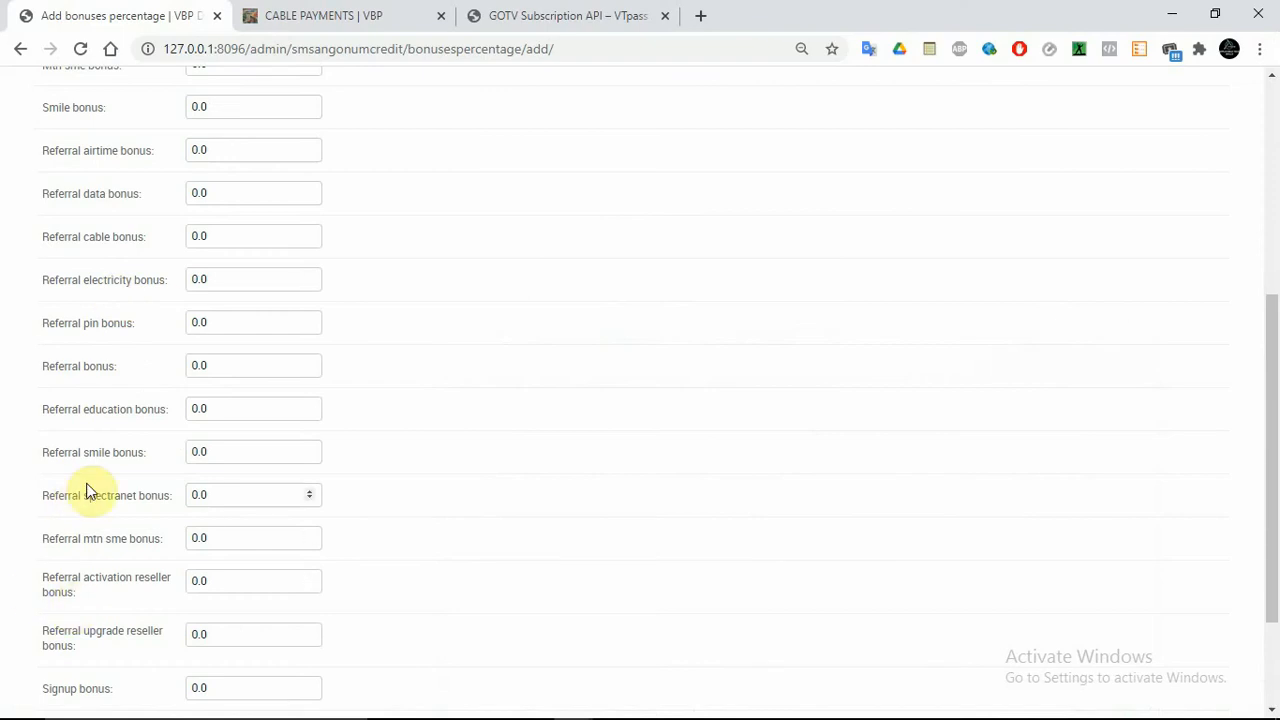
pyautogui.moveTo(1274, 457); pyautogui.dragTo(1271, 498)
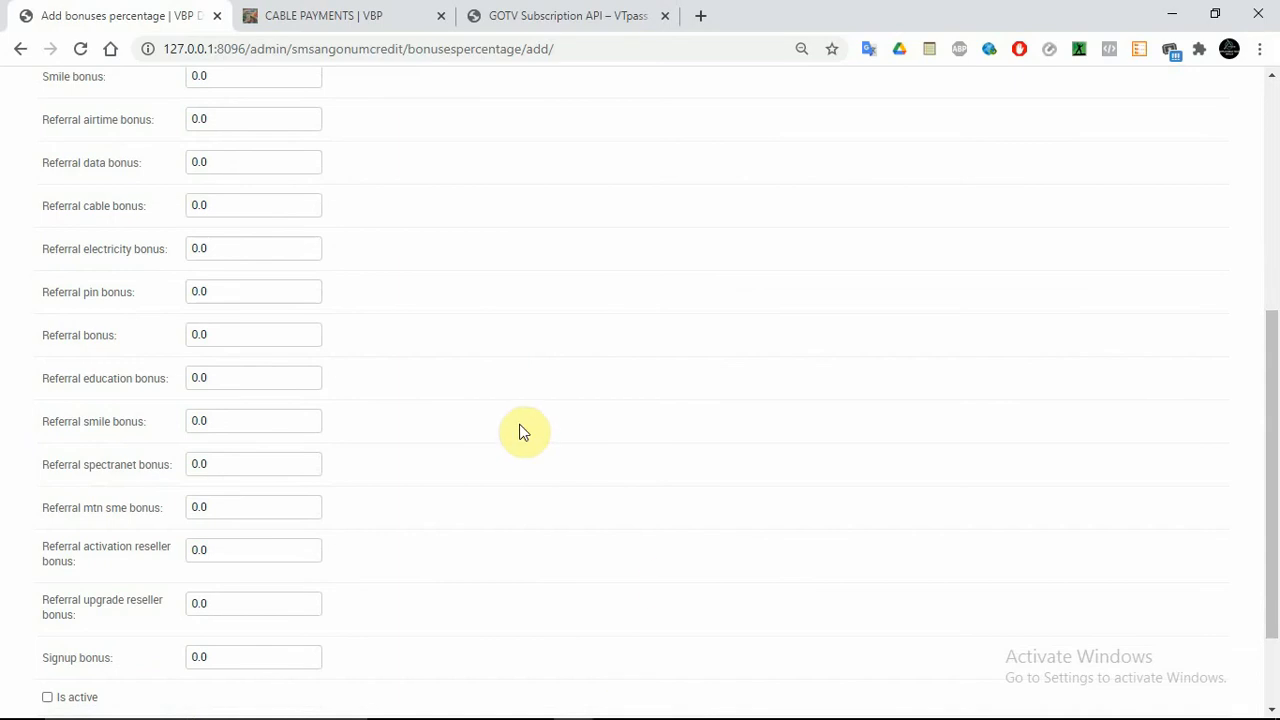
pyautogui.moveTo(765, 715)
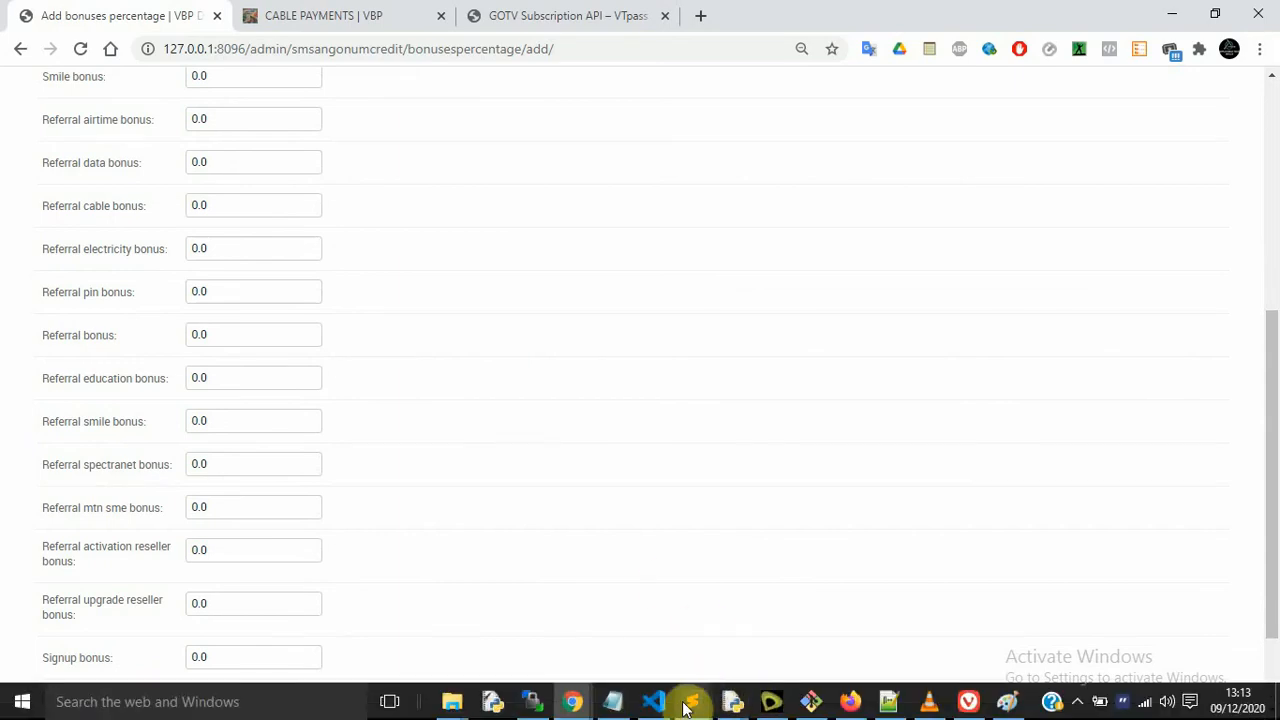
pyautogui.moveTo(686, 708)
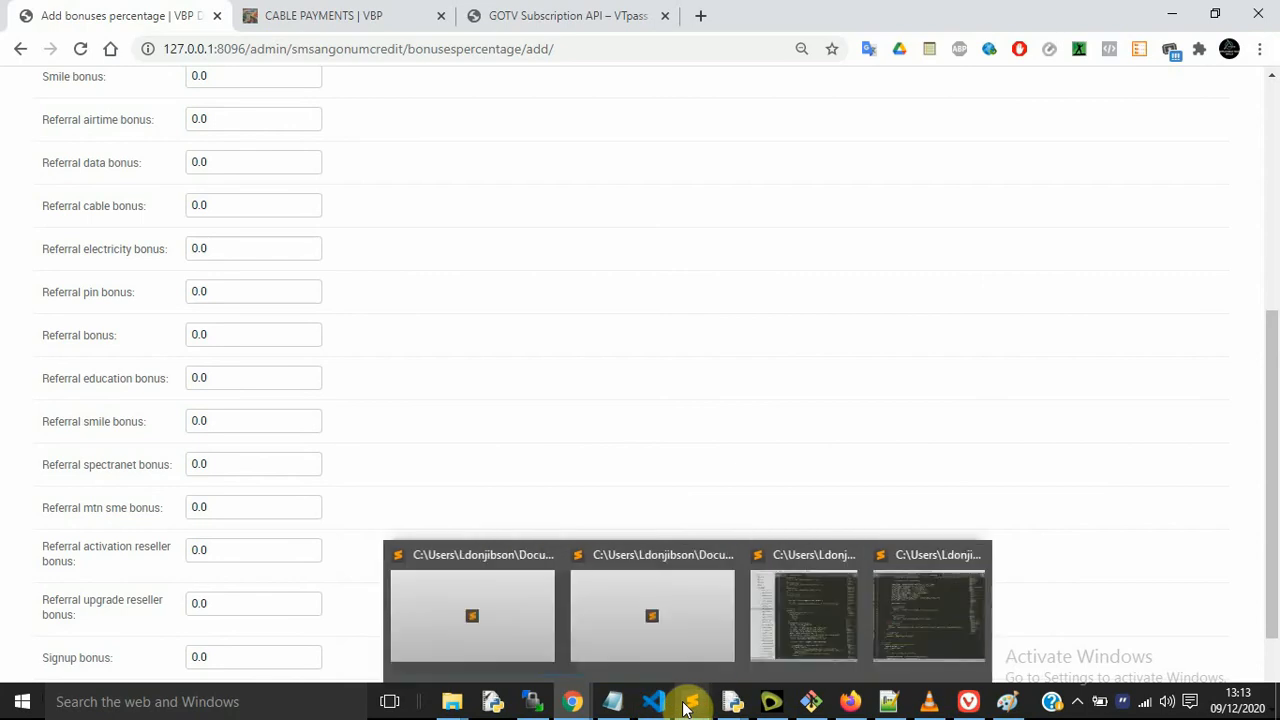
pyautogui.click(1022, 707)
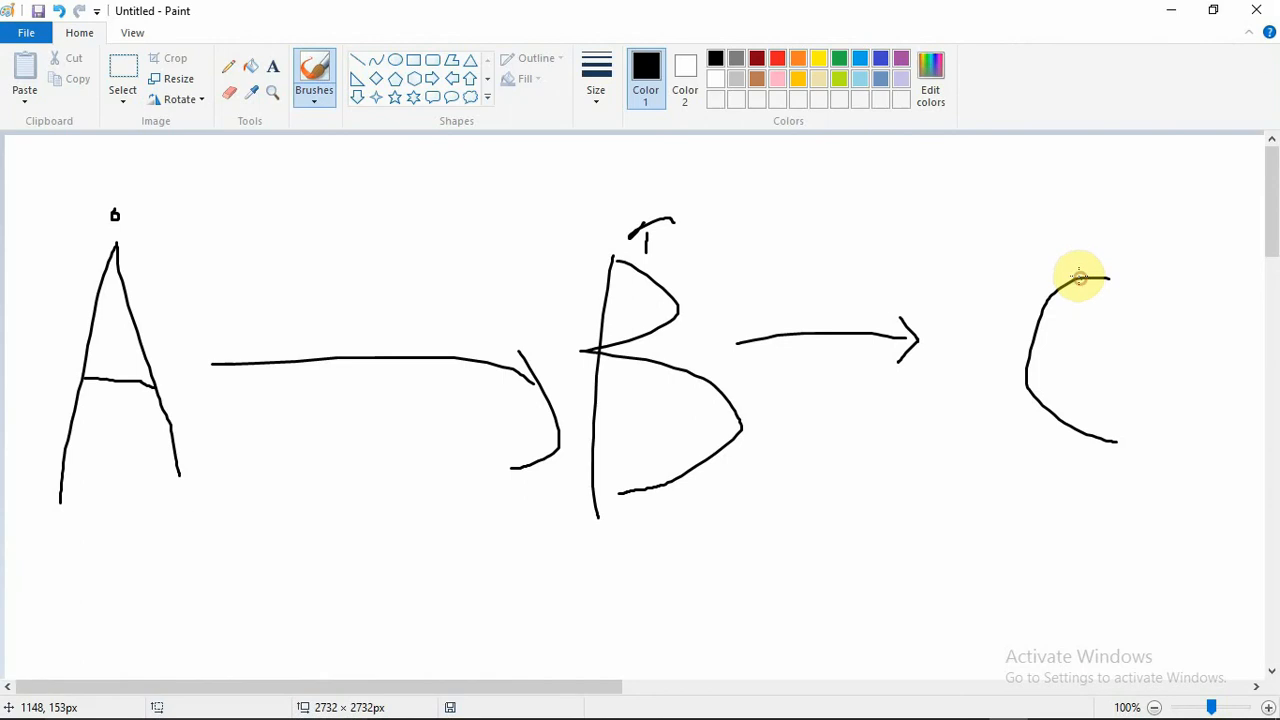
# Draw a looping arrow from C back to B, then close Paint choosing Don't Save
pyautogui.moveTo(1079, 277)
pyautogui.mouseDown()
pyautogui.moveTo(1060, 197)
pyautogui.moveTo(712, 215)
pyautogui.moveTo(703, 227)
pyautogui.moveTo(727, 229)
pyautogui.mouseUp()
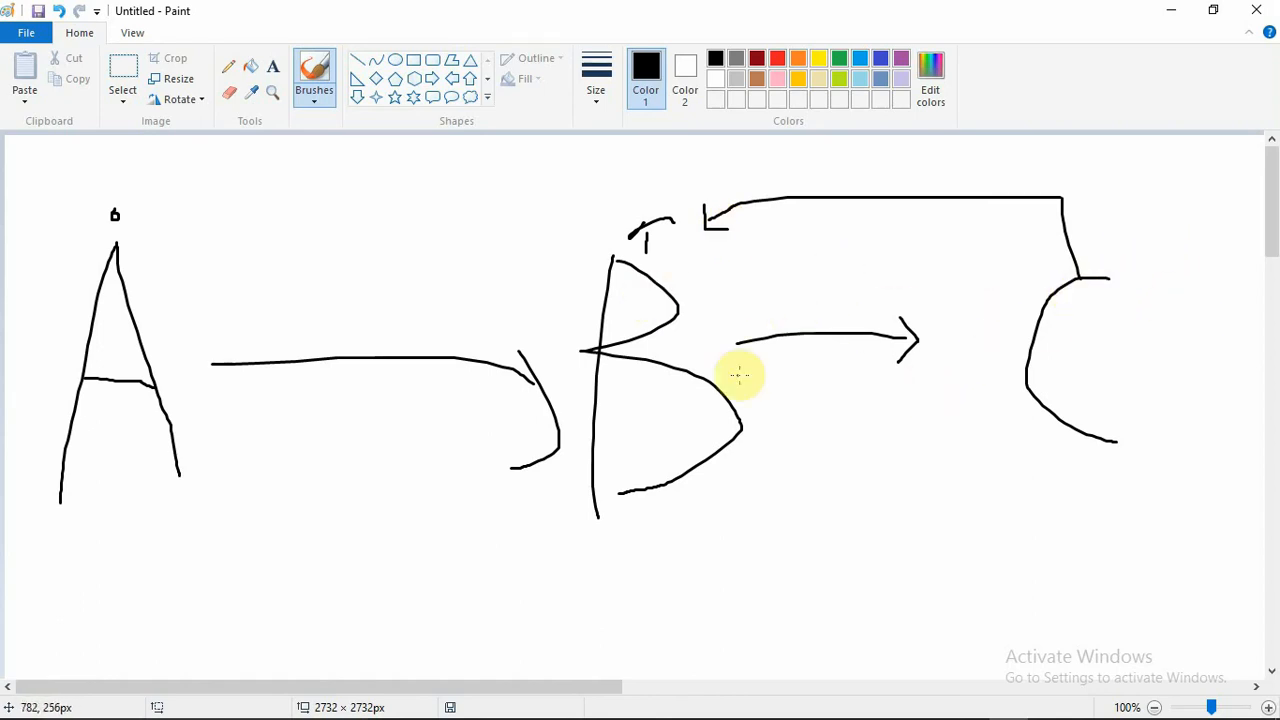
pyautogui.click(1255, 8)
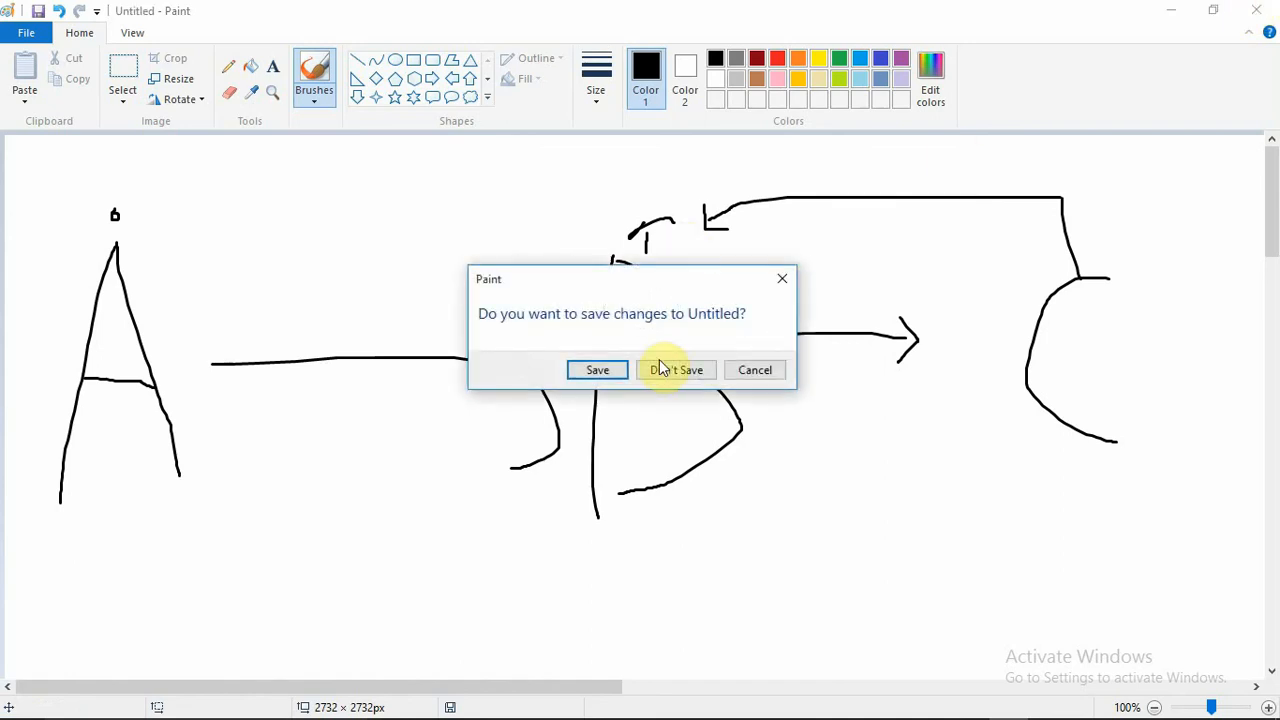
pyautogui.click(655, 371)
pyautogui.click(1269, 269)
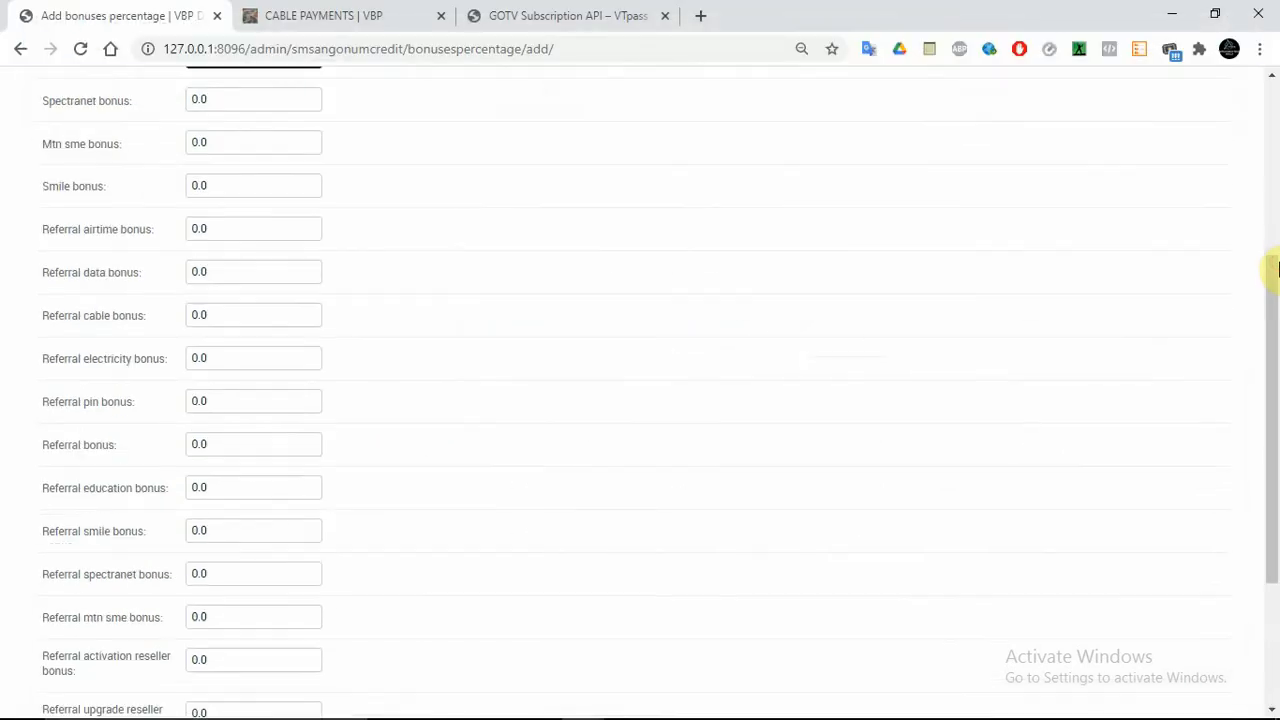
# Go to admin home, close the GOTV Subscription API tab, and open the customer Cable Payments page
pyautogui.click(22, 52)
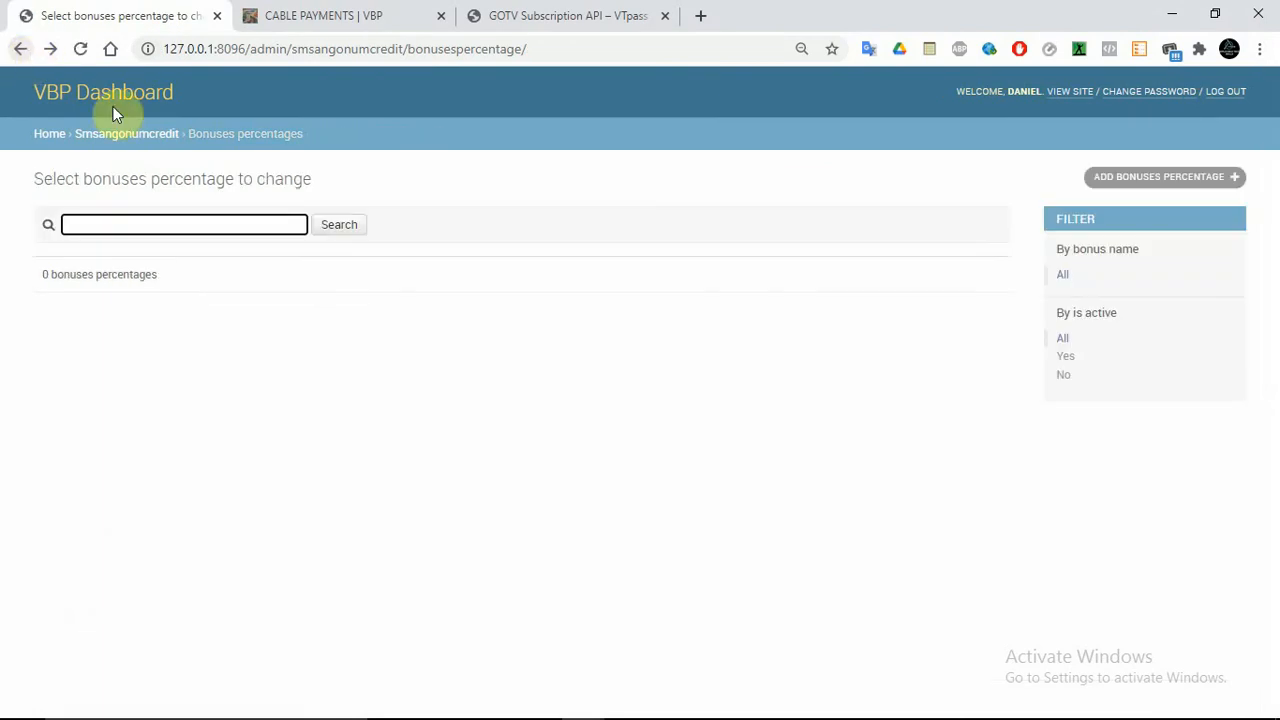
pyautogui.click(52, 131)
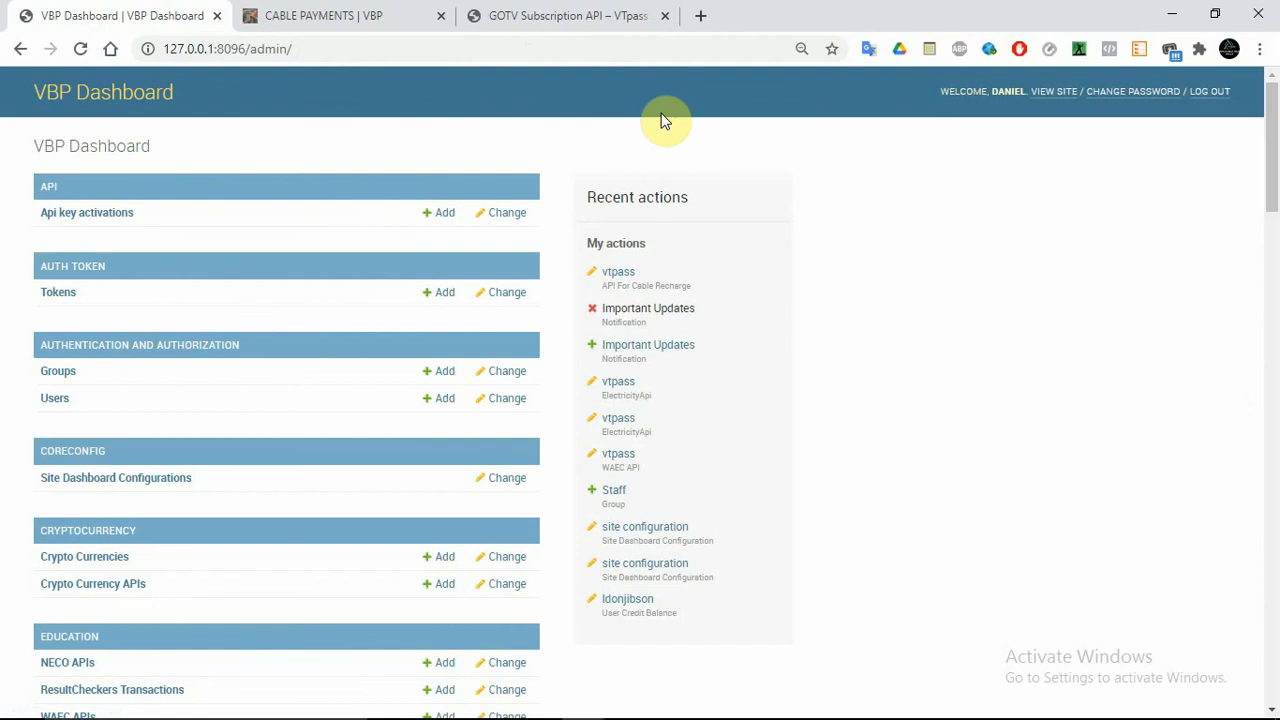
pyautogui.click(588, 28)
pyautogui.click(665, 16)
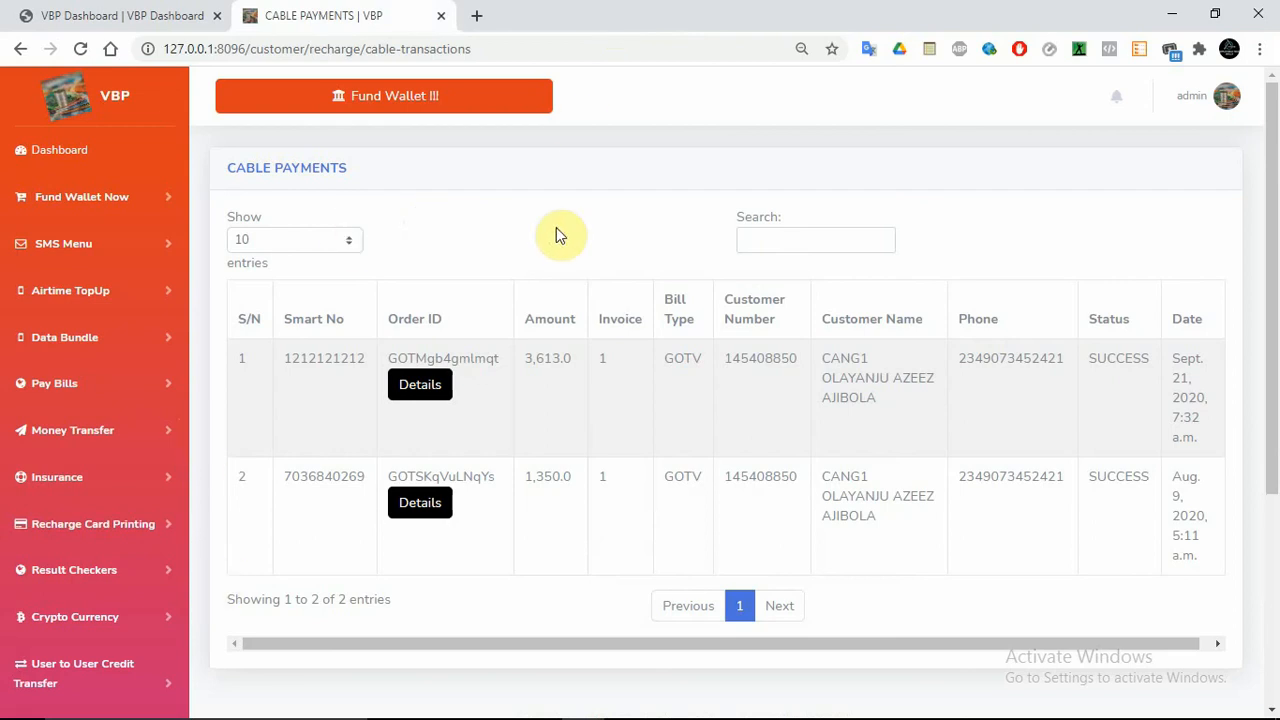
pyautogui.click(137, 151)
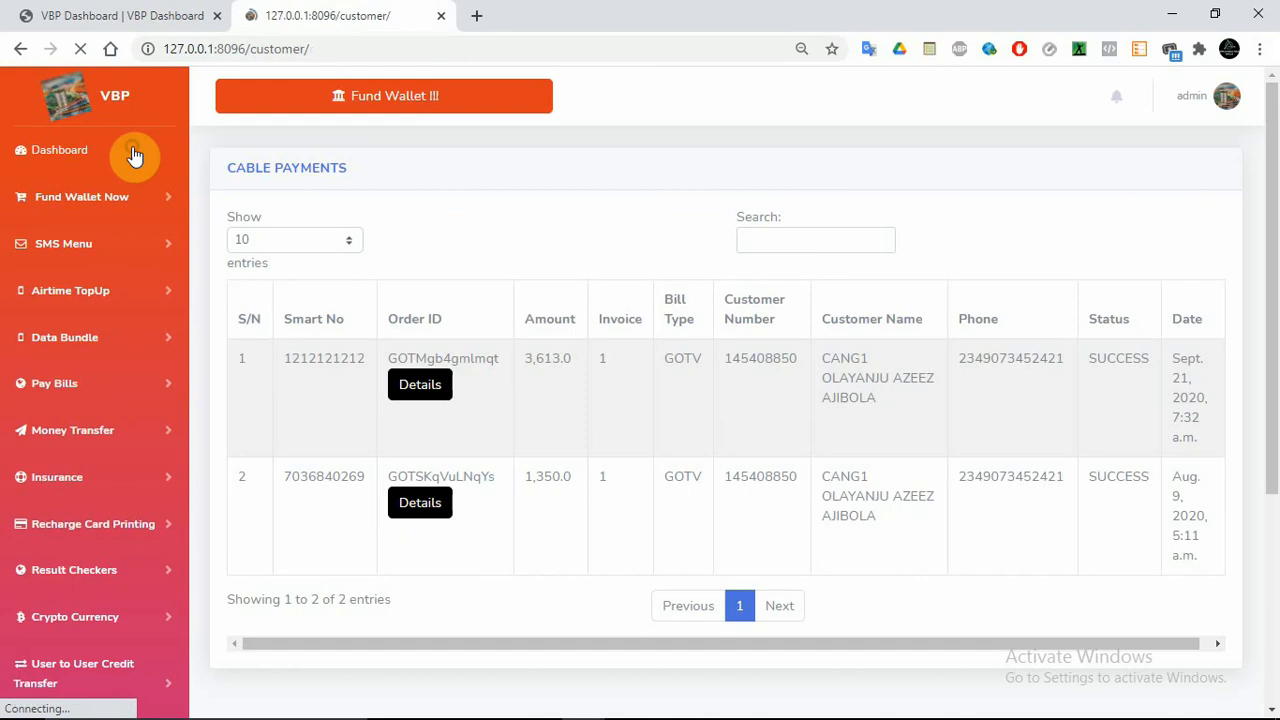